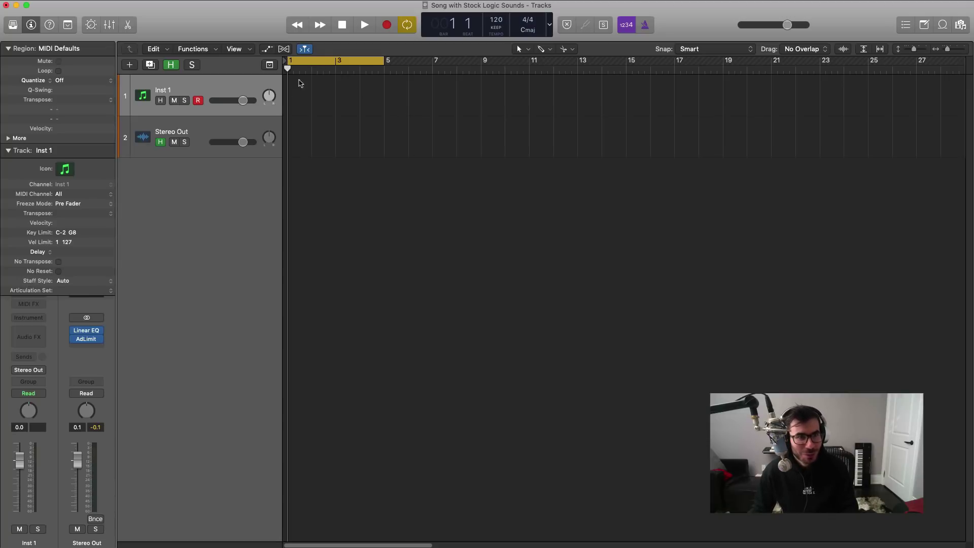
- Load the user channel strip setting "Calvin Harris My Way - Lead" on the Inst 1 track
click(13, 27)
click(52, 206)
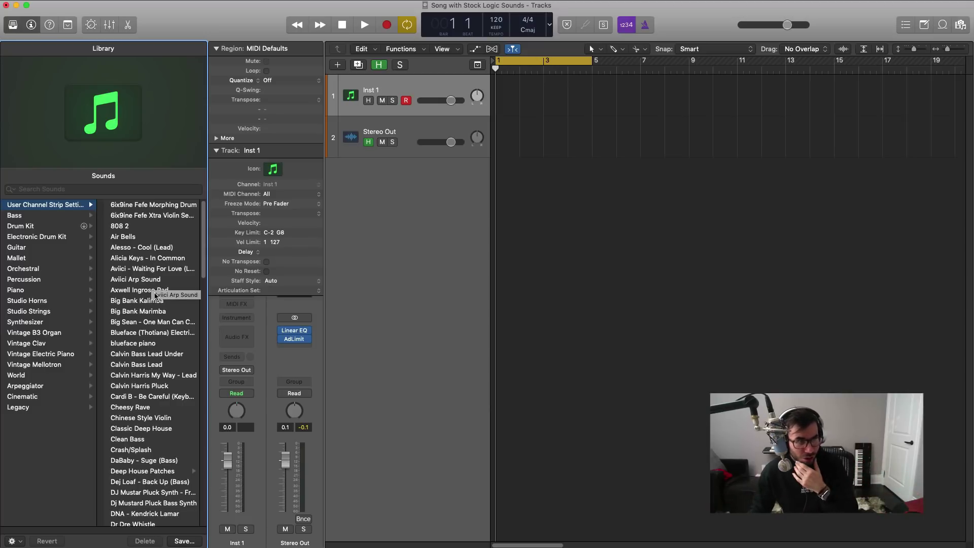
scroll(155, 294, down, 5)
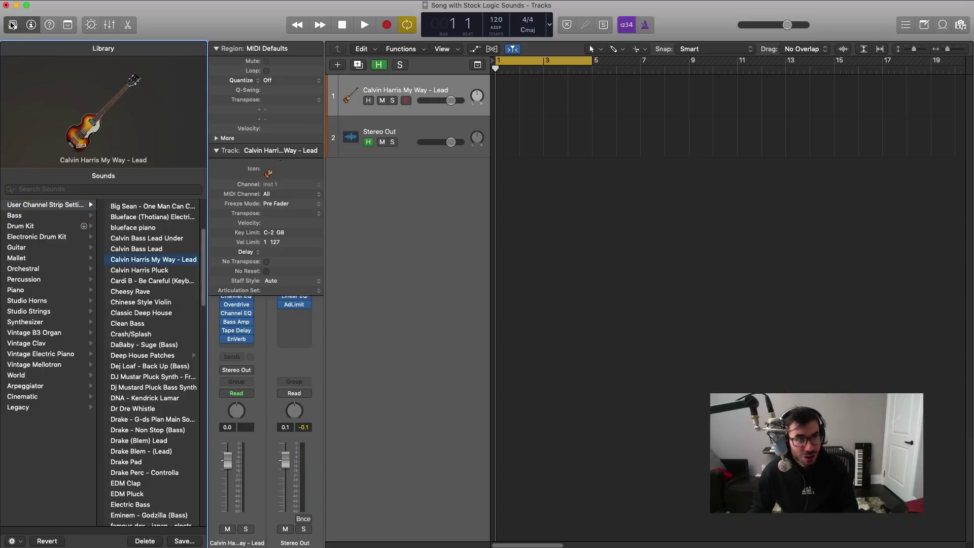
click(13, 24)
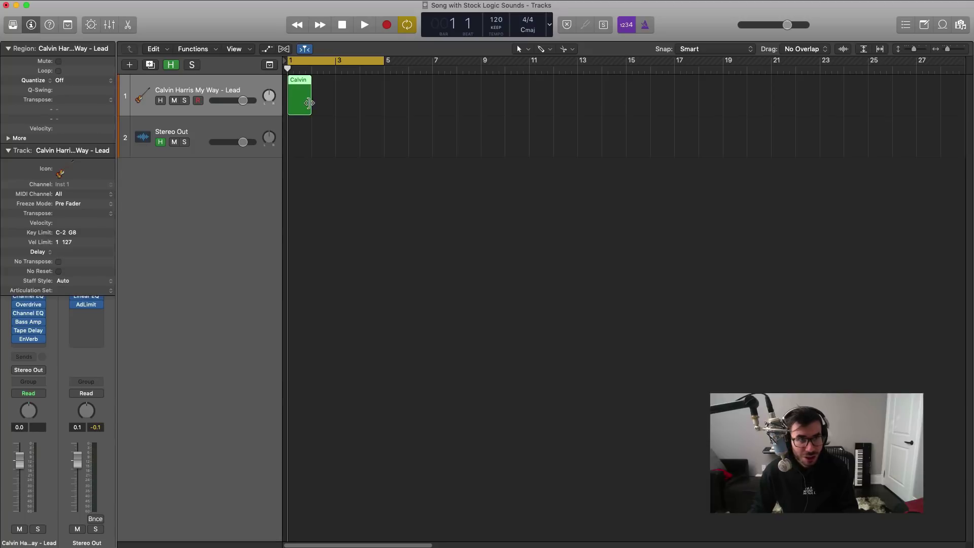
- Extend the lead track's region to four bars, ending at bar 5, and open it in the Piano Roll
drag(308, 103, 384, 103)
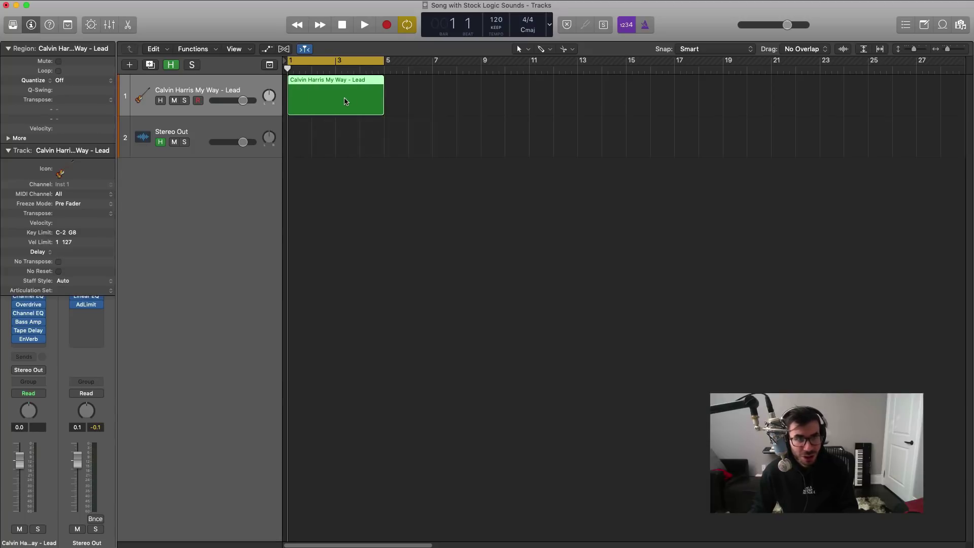
double_click(345, 101)
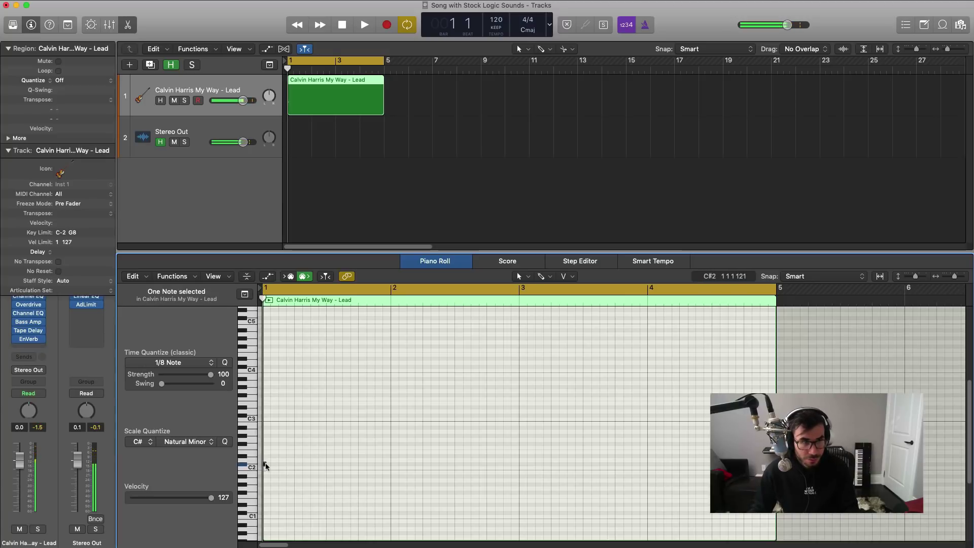
- Make the C#2 note at the region's start two beats long, add an equally long C#3 above it, and audition them
drag(265, 466, 324, 474)
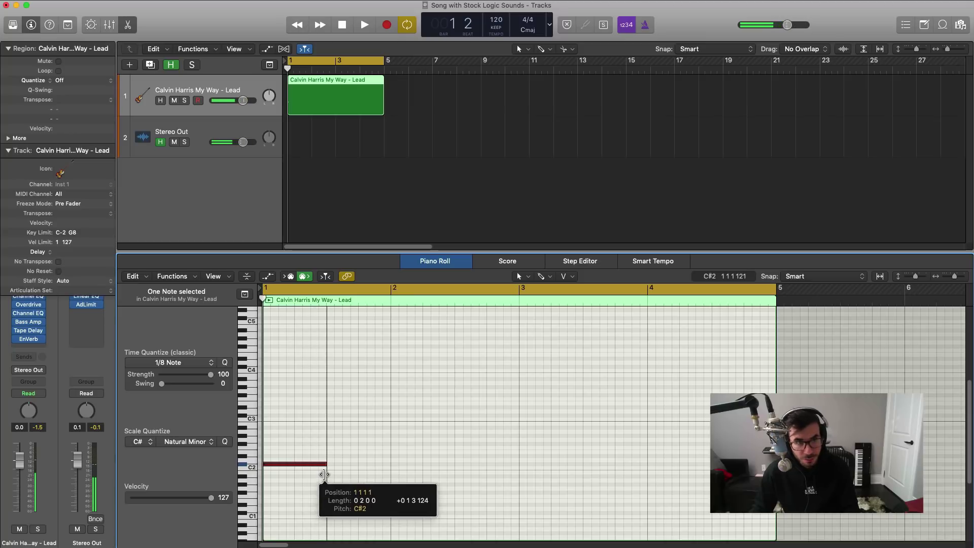
key(space)
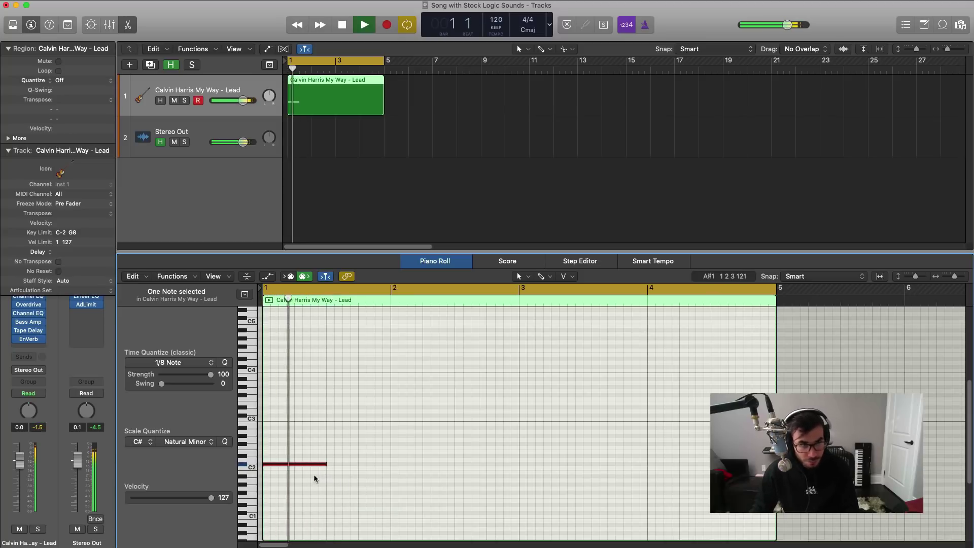
key(space)
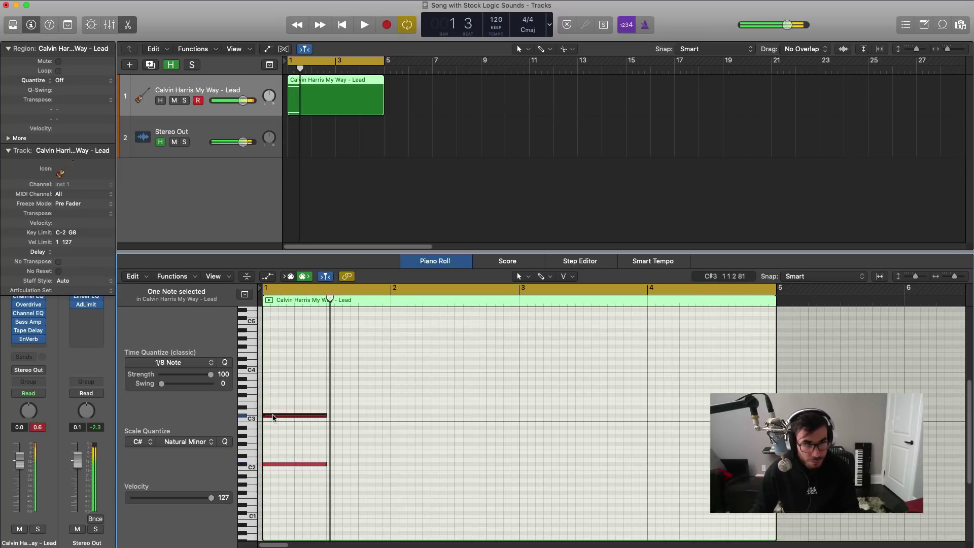
key(space)
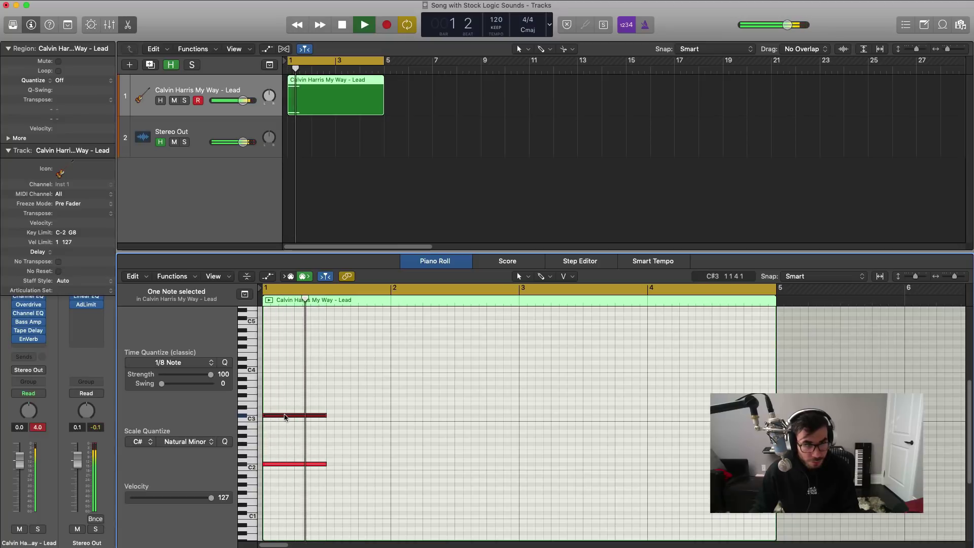
key(space)
- Add short G#3 and E4 notes at the start of bar 1 and another short E4 on beat 2, auditioning the pattern
mouse_move(269, 415)
mouse_down()
mouse_move(268, 390)
mouse_move(282, 393)
mouse_move(273, 397)
mouse_up()
key(space)
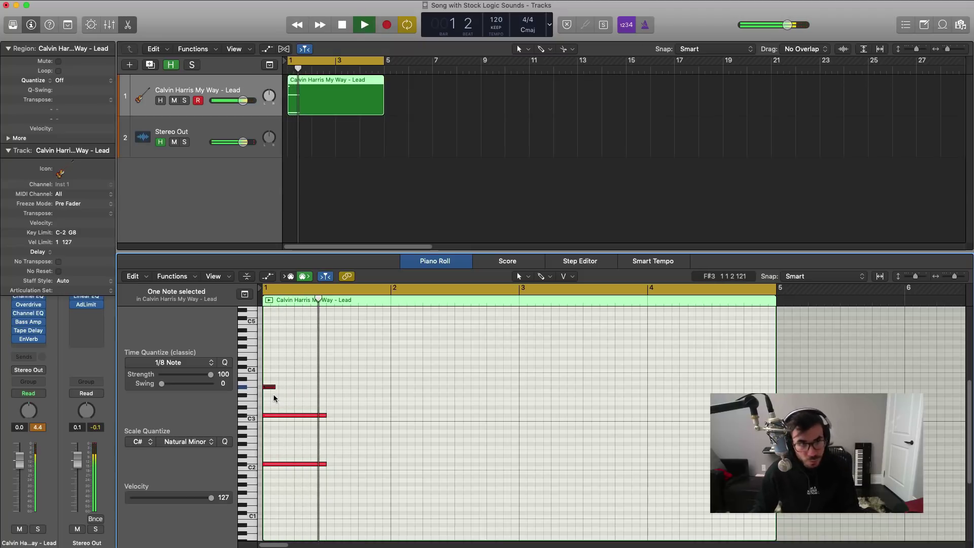
key(space)
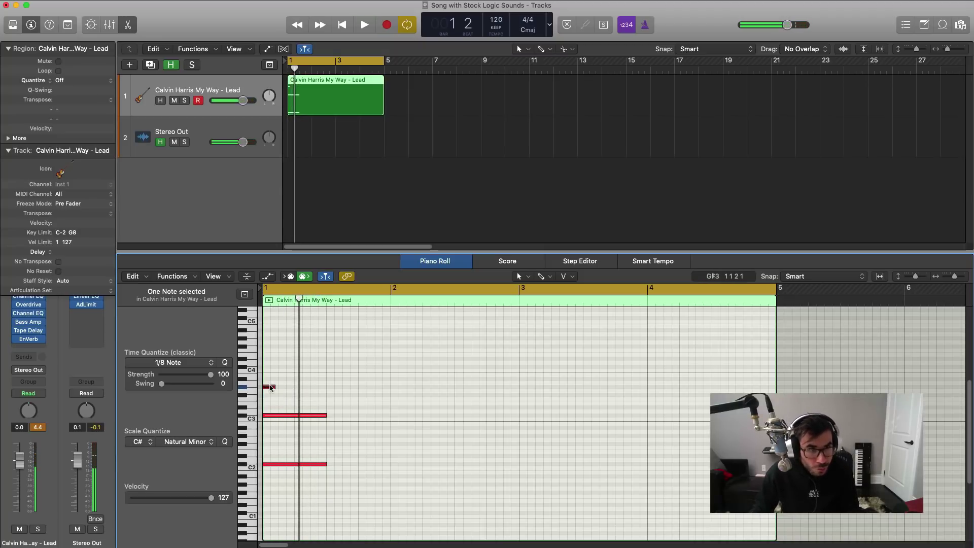
drag(271, 388, 271, 355)
key(space)
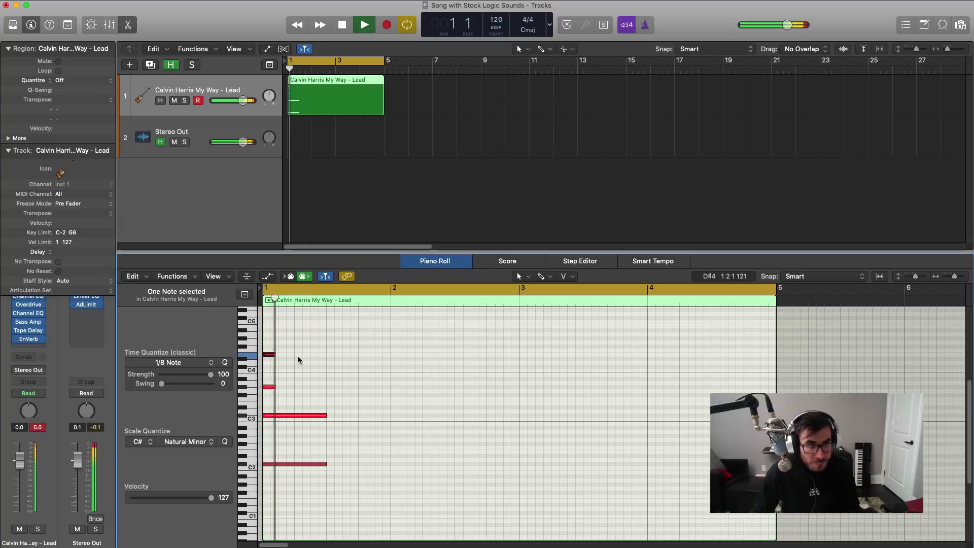
super+click(299, 355)
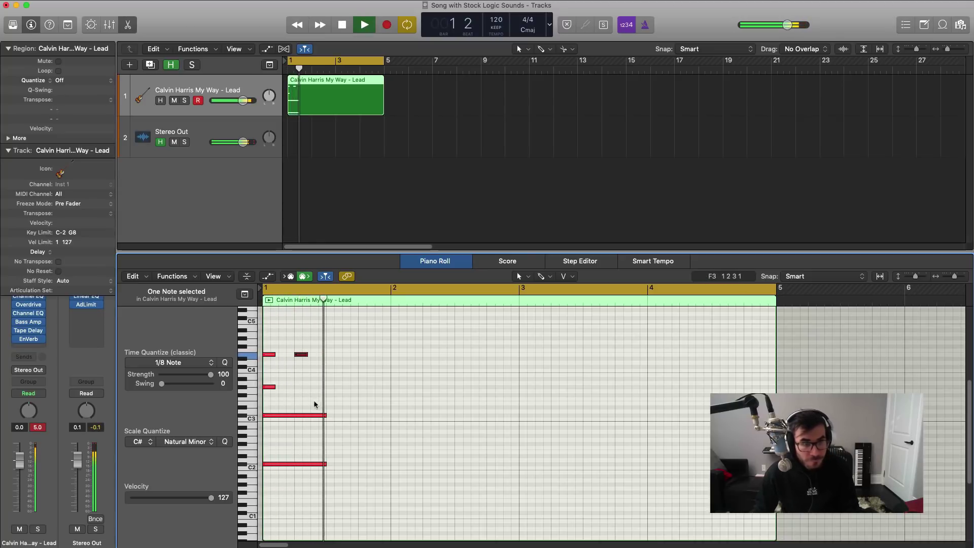
- Set the velocity of all five notes to 80 and audition the change
key(space)
drag(358, 492, 264, 345)
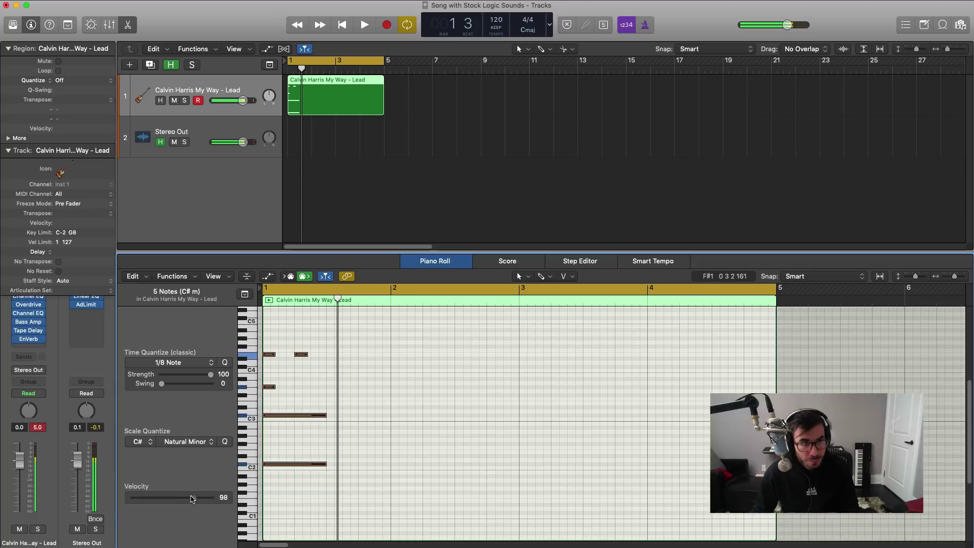
key(space)
drag(192, 499, 185, 498)
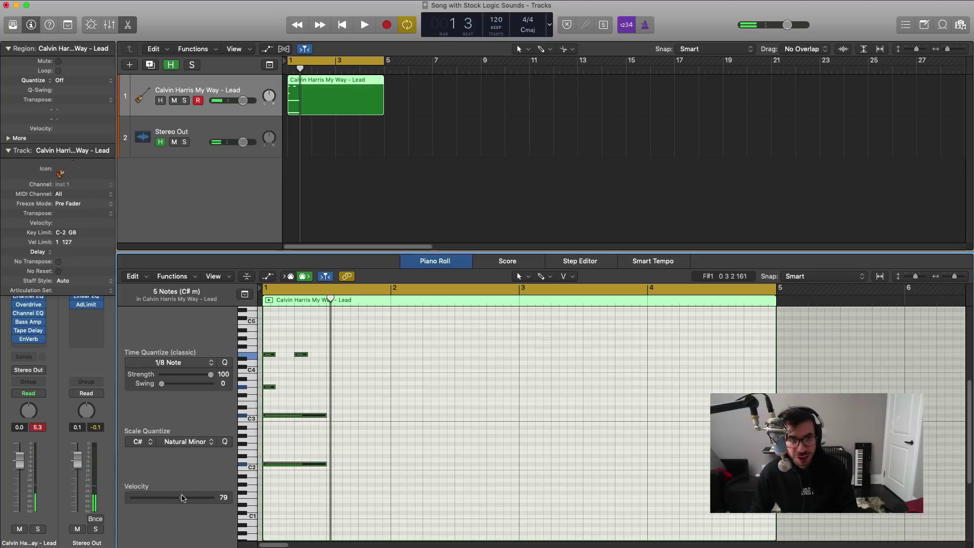
key(space)
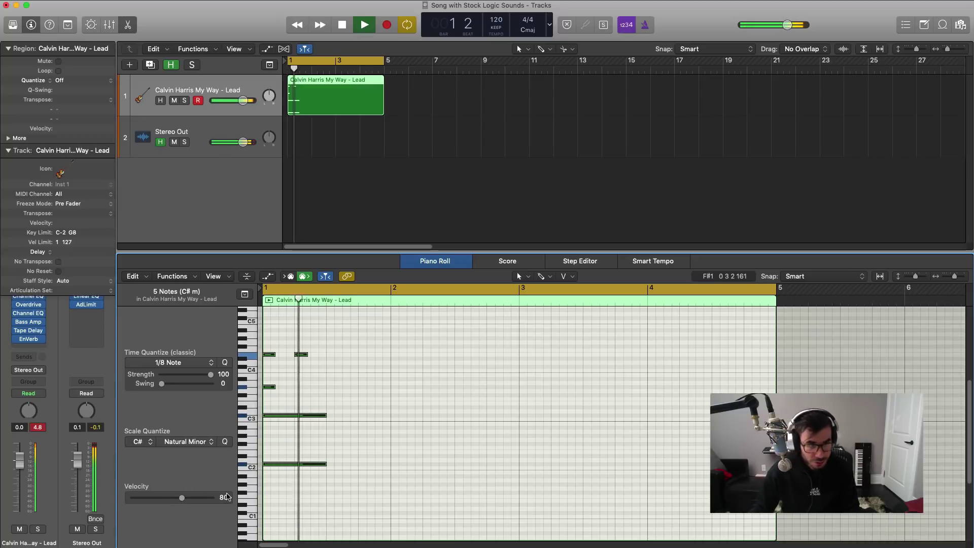
key(space)
key(space)
key(space)
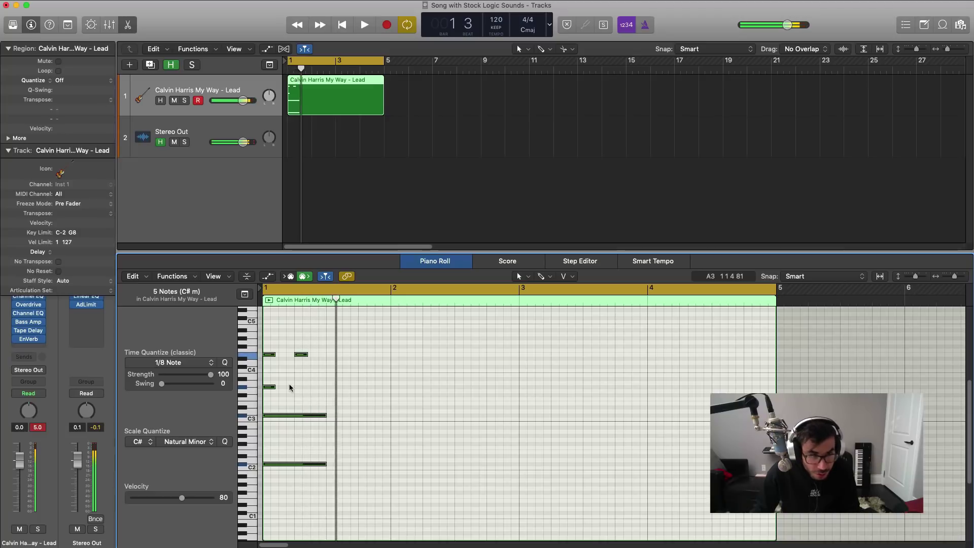
- Add short G#3 notes halfway through beats 1 and 2 of bar 1, playing the pattern back
key(space)
key(space)
click(286, 388)
key(space)
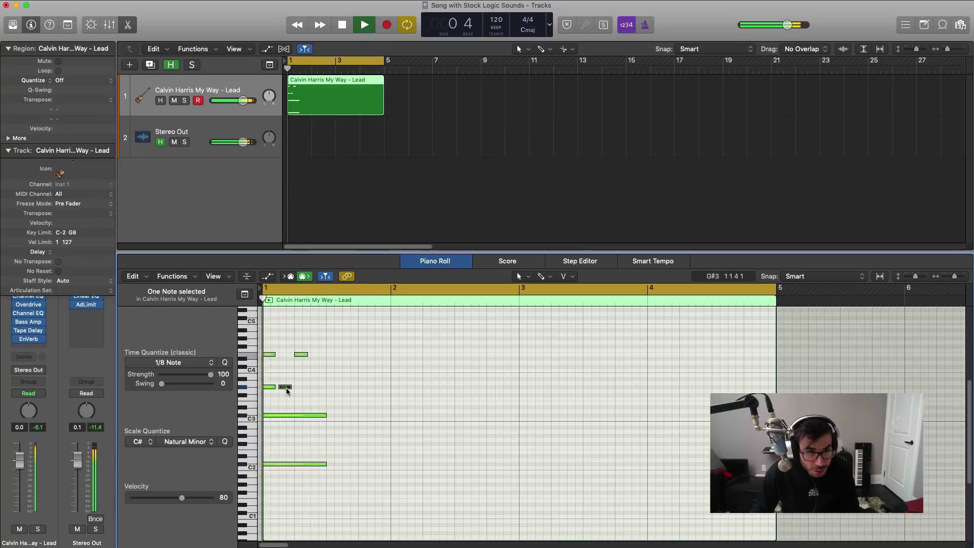
key(space)
key(space)
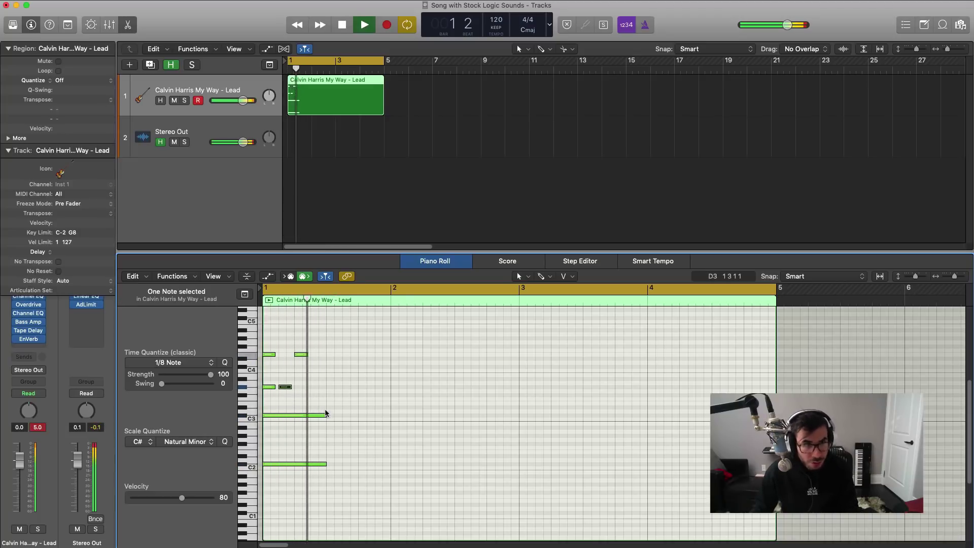
key(space)
key(space)
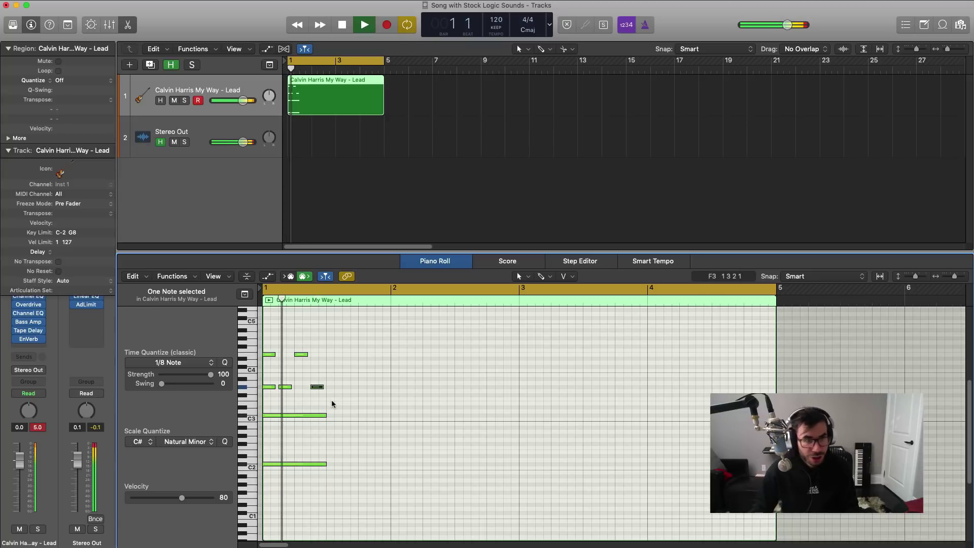
- Audition the pattern and add short A0 and A1 bass notes on beat 3 of bar 1
key(space)
key(space)
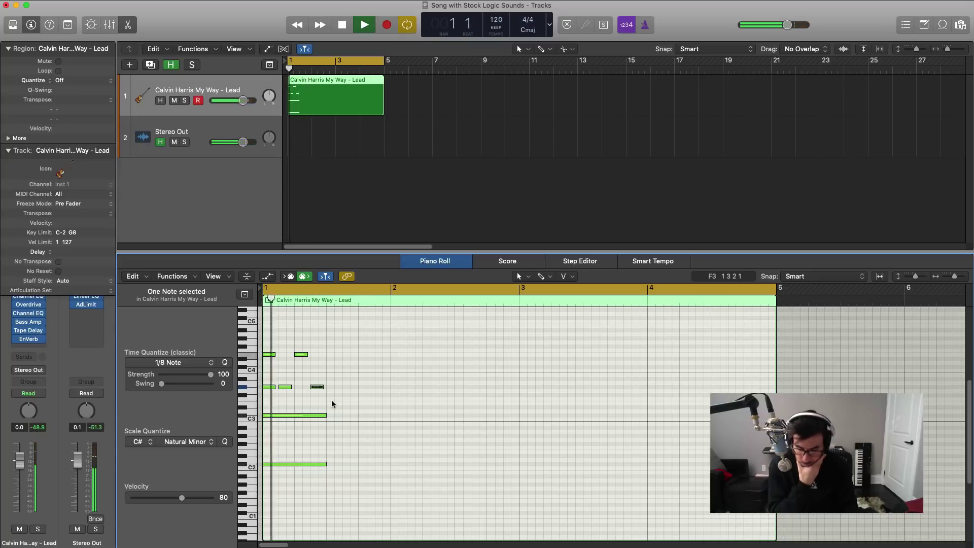
key(space)
key(space)
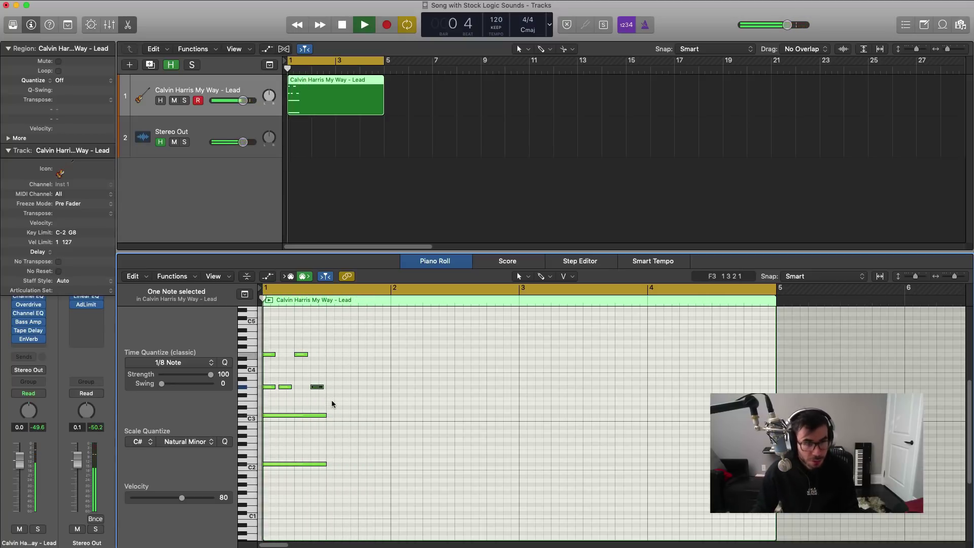
key(space)
key(space)
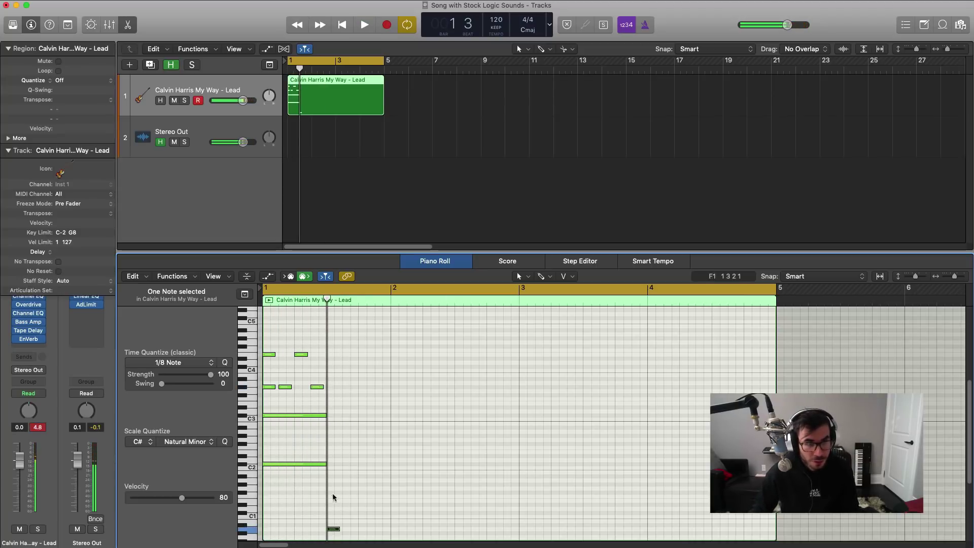
key(space)
key(space)
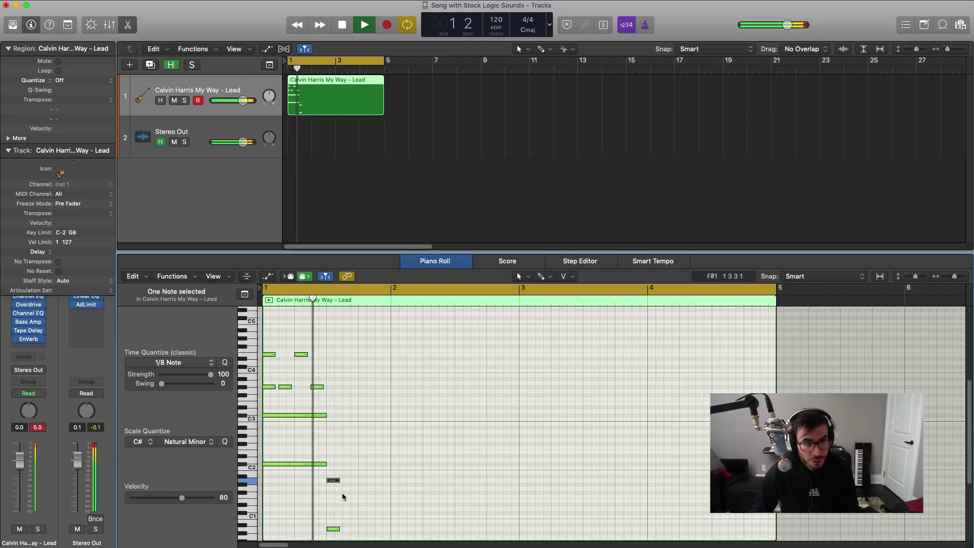
key(space)
key(space)
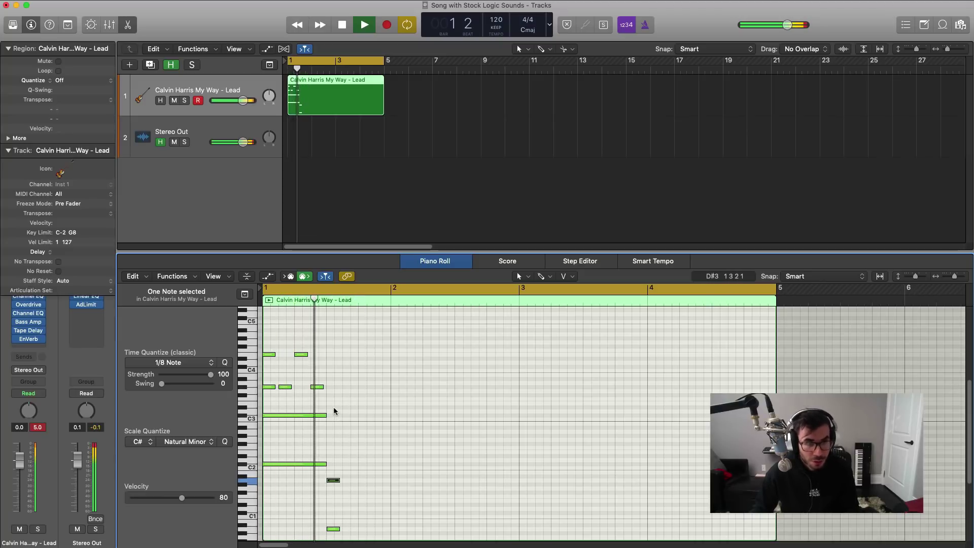
- Add short A3 notes on beats 3 and 4 of bar 1 and play the pattern
key(space)
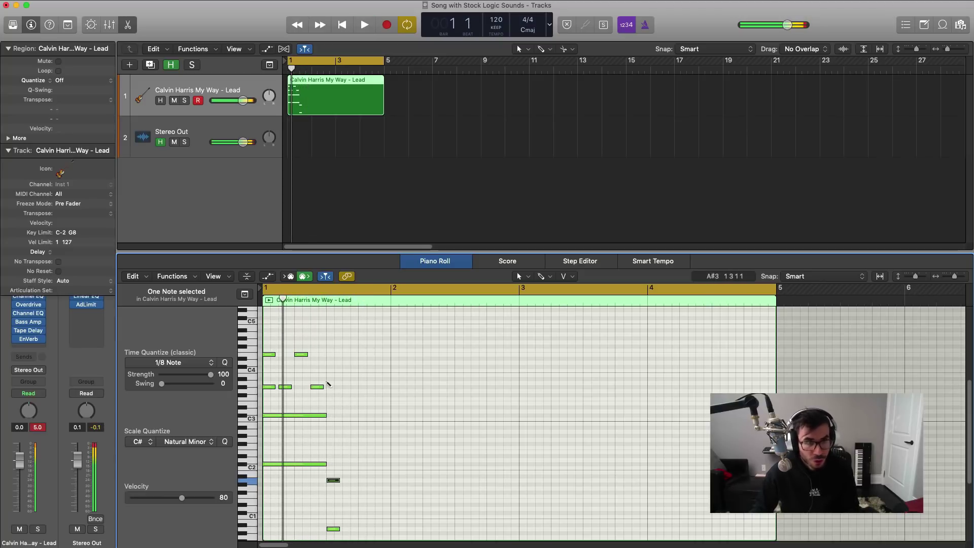
click(328, 384)
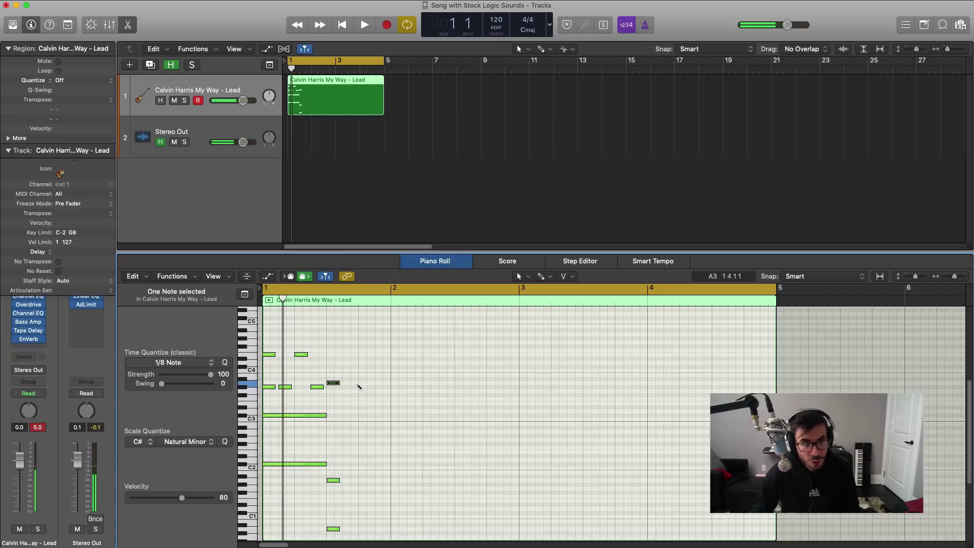
click(359, 384)
key(space)
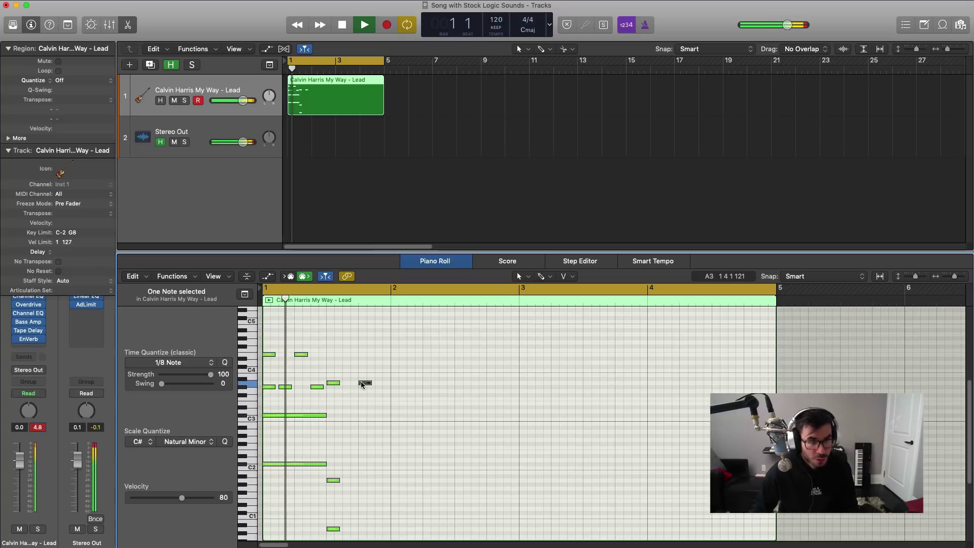
- Add short C#4 notes on beats 3 and 4 of bar 1, aligning the second with the A3 below it
super+click(331, 367)
key(space)
super+click(368, 366)
key(space)
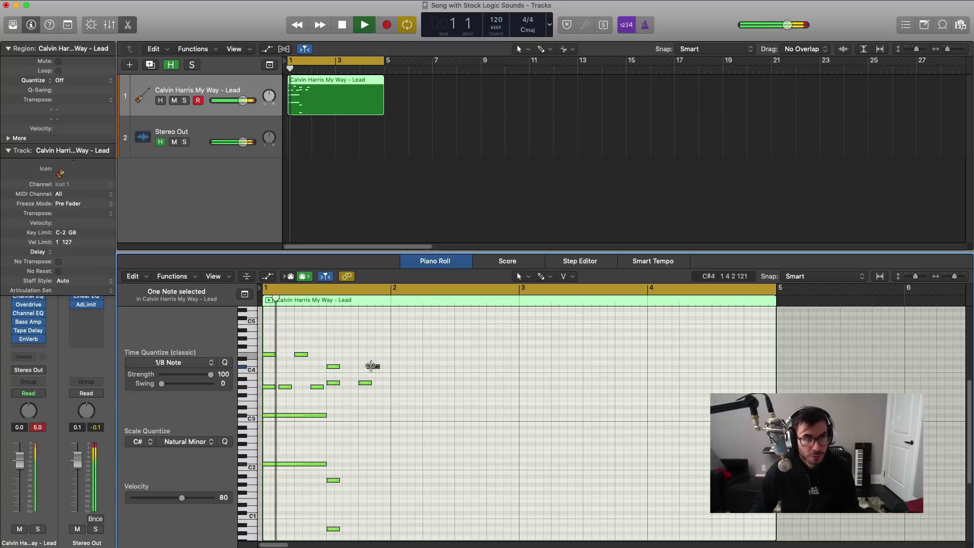
drag(372, 366, 369, 370)
key(space)
key(space)
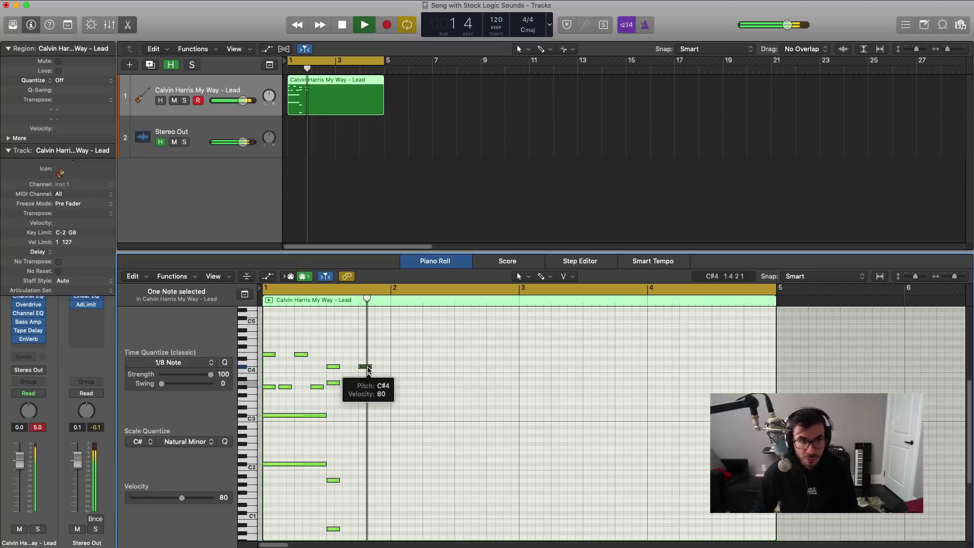
- Add short G#4 notes on beats 3 and 4 of bar 1 and audition the chords
key(space)
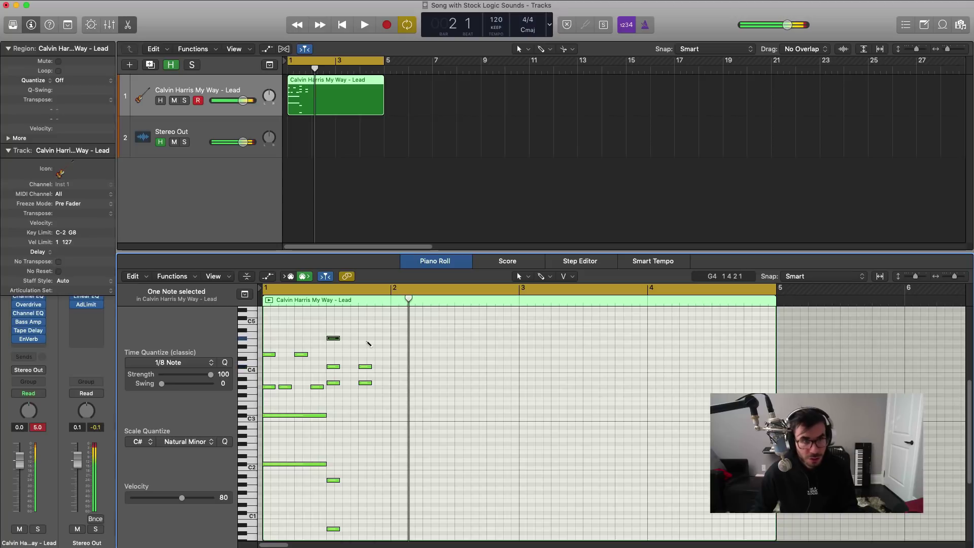
key(space)
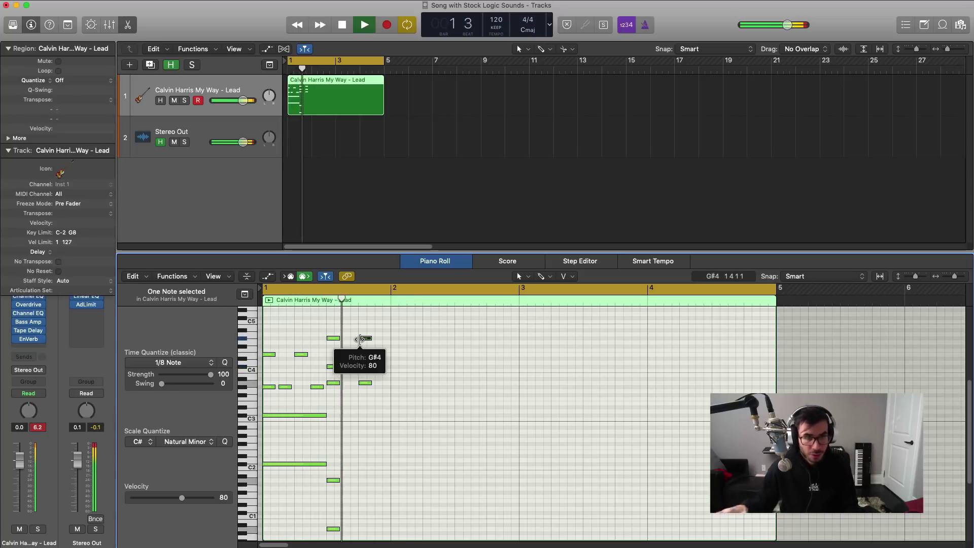
key(space)
key(space)
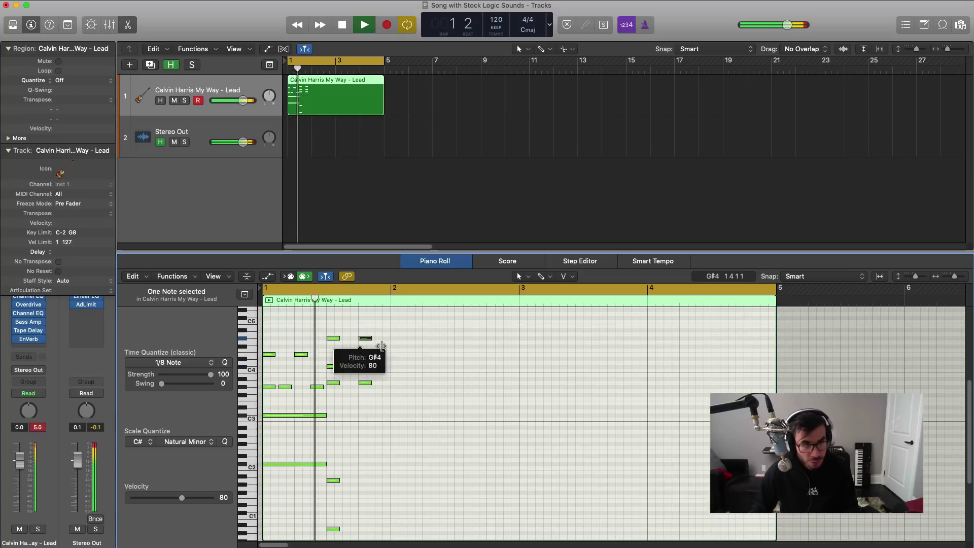
- Add a short E3 note halfway through beat 3 of bar 1 and play the pattern back
key(space)
super+click(347, 404)
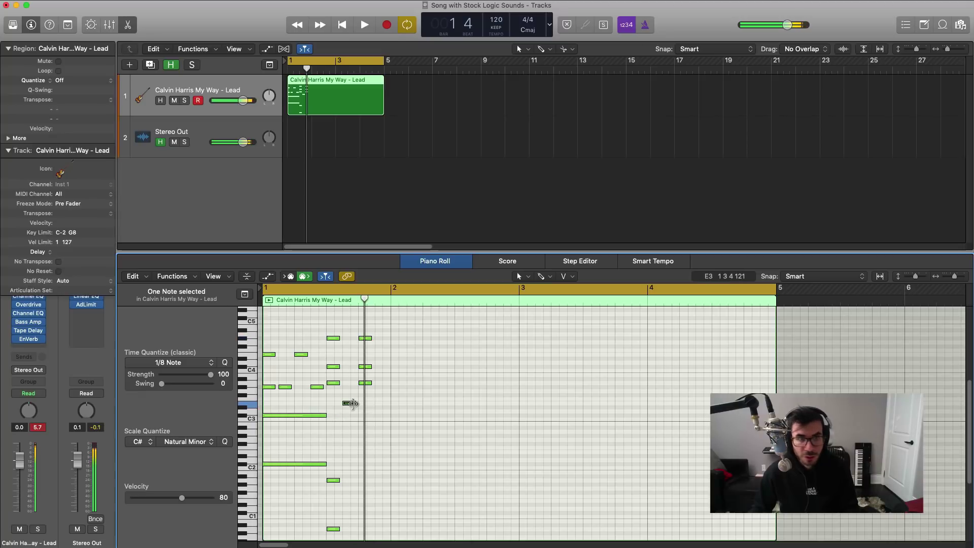
key(space)
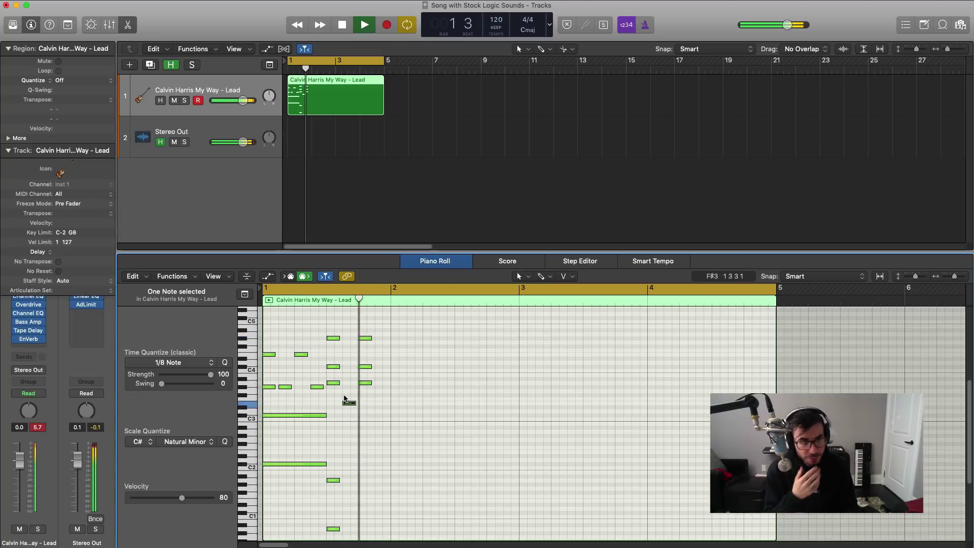
- Add a short E3 note halfway through beat 4 of bar 1 and play the pattern back
key(space)
key(space)
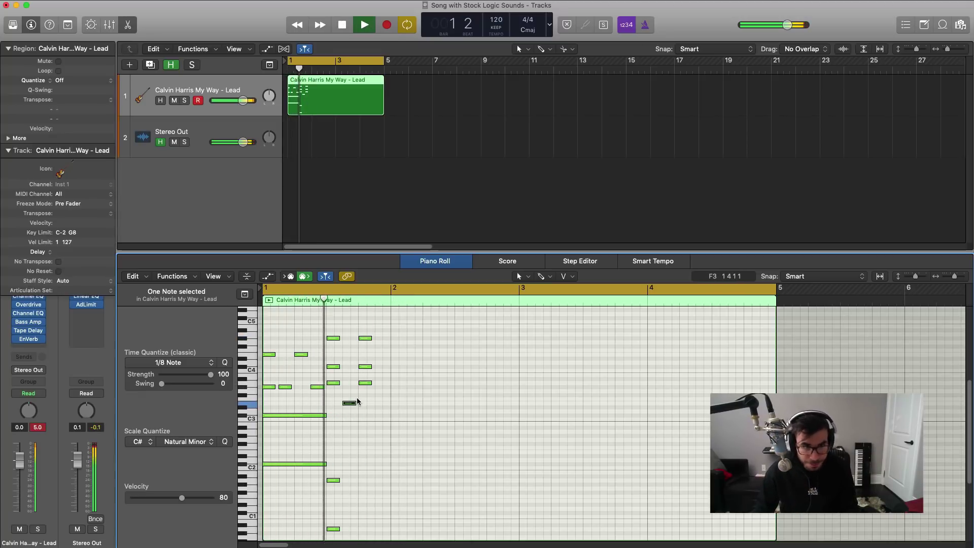
key(space)
click(378, 403)
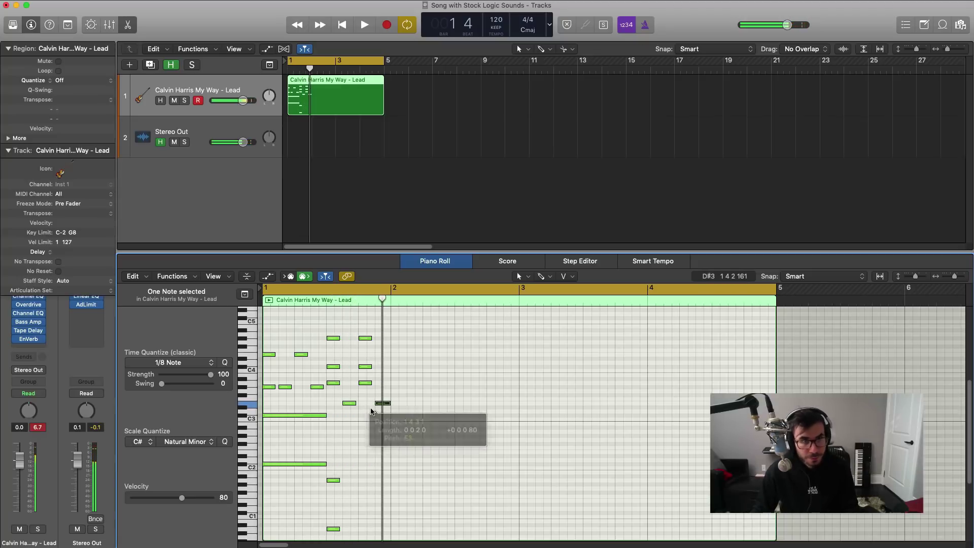
key(space)
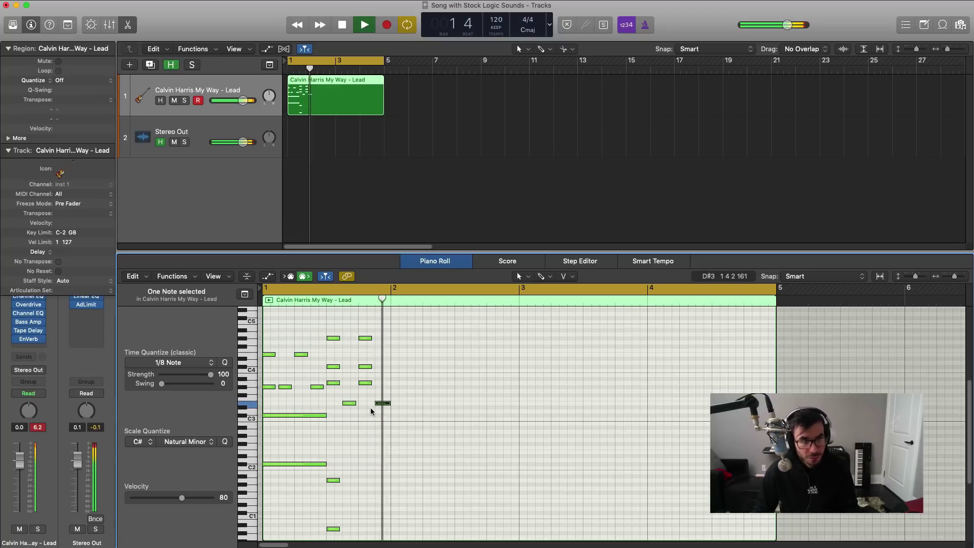
key(Return)
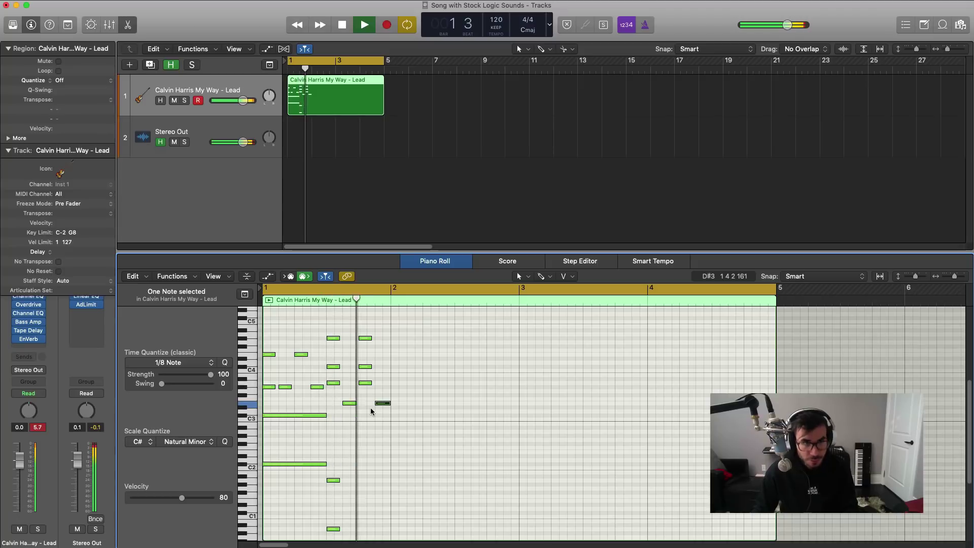
key(space)
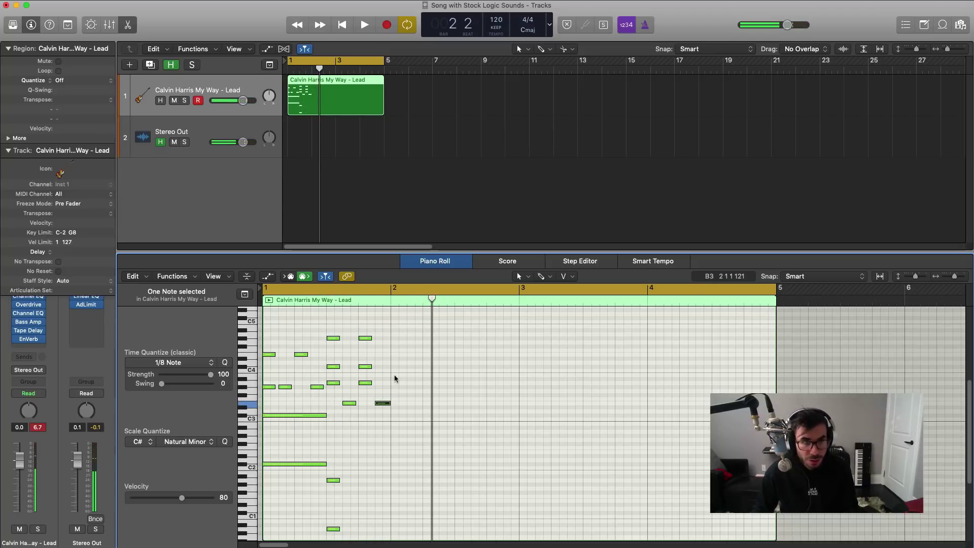
- Add short D#4 and B3 notes on beat 1 of bar 2, playing the pattern after each
key(Return)
key(space)
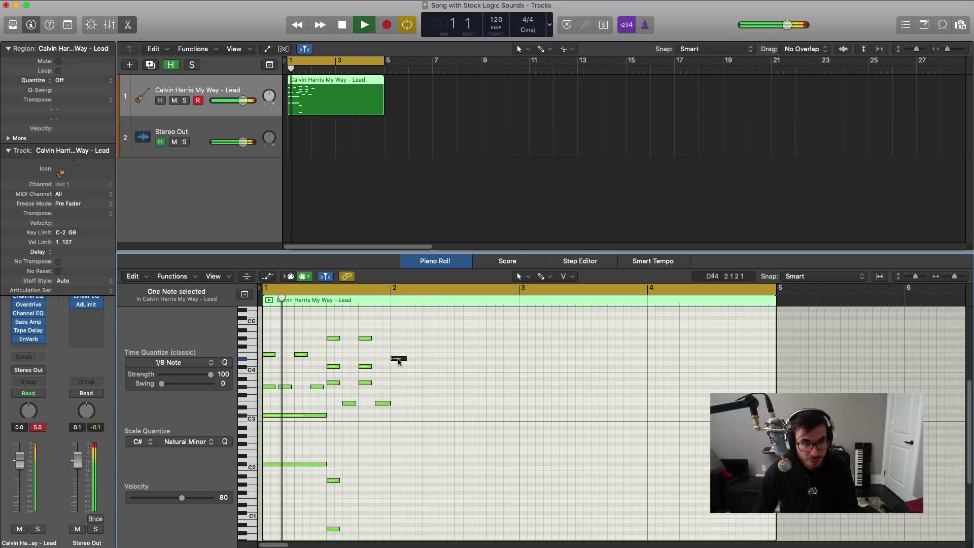
key(space)
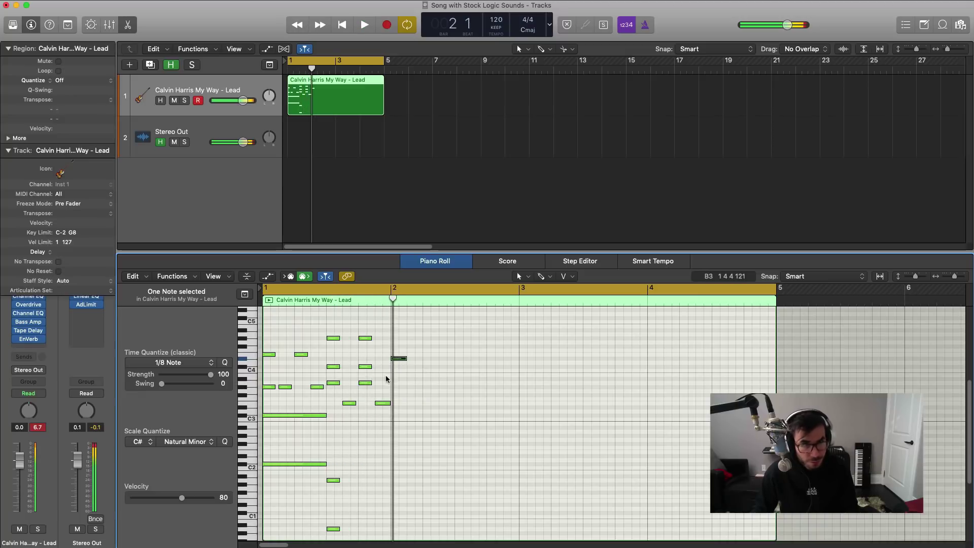
click(399, 375)
key(Return)
key(space)
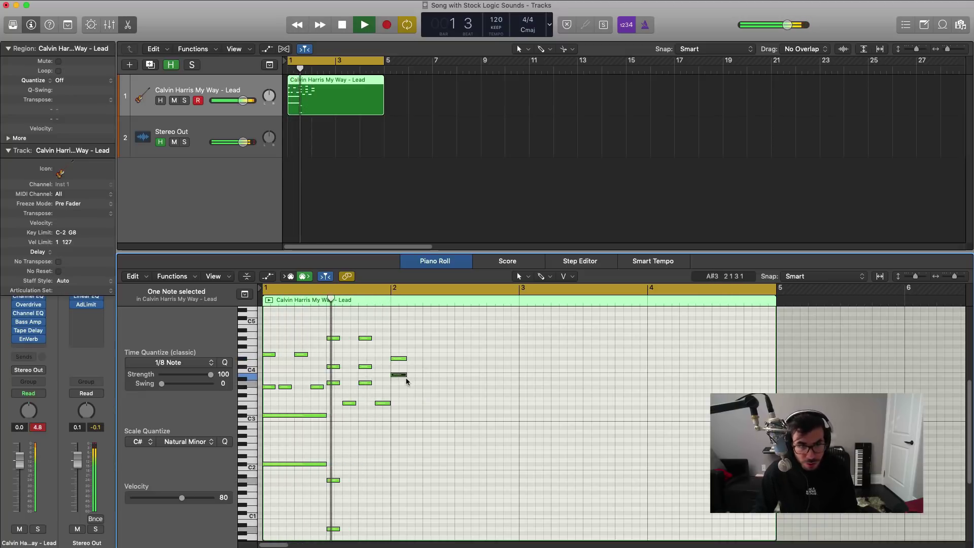
key(space)
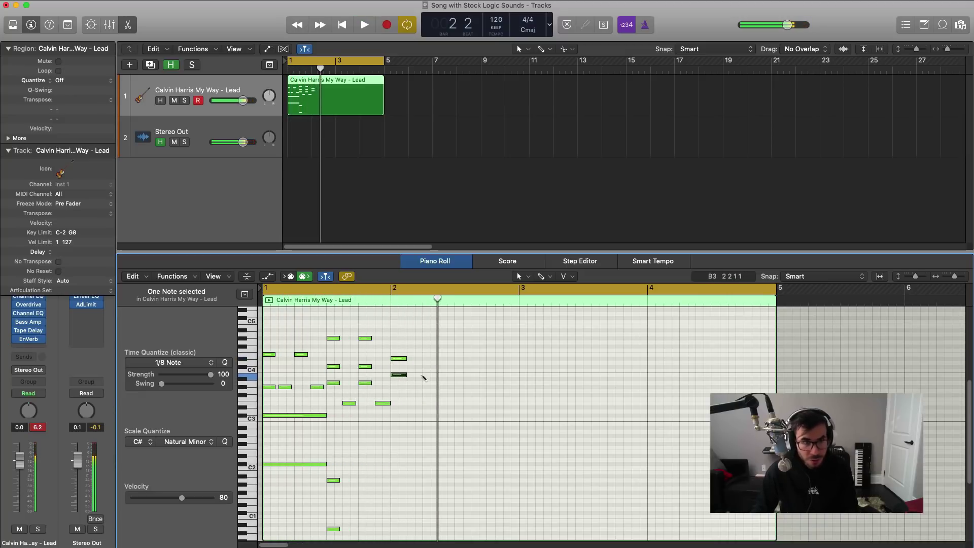
- Add short D#4 and B3 notes on beat 2 of bar 2 and play the pattern from the start
click(427, 360)
key(Return)
key(space)
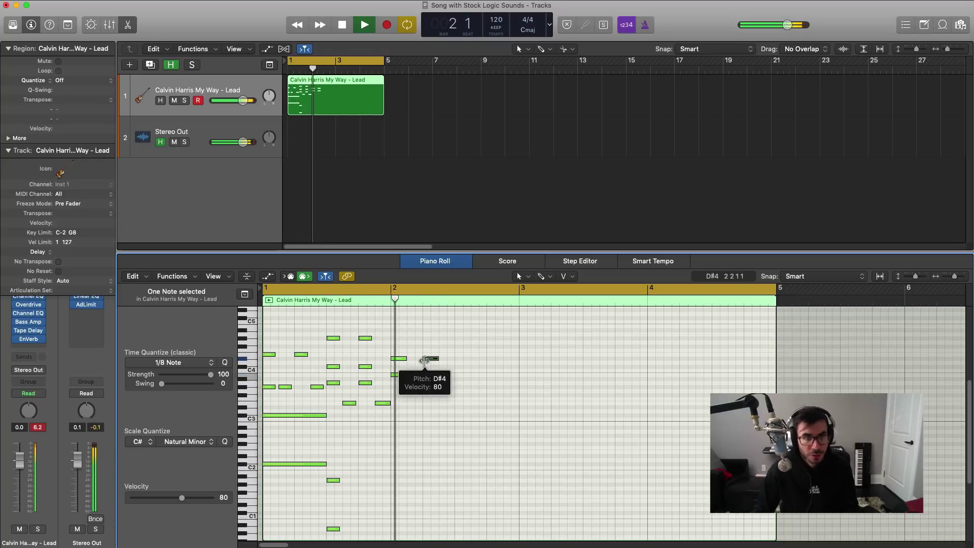
key(space)
key(Return)
key(space)
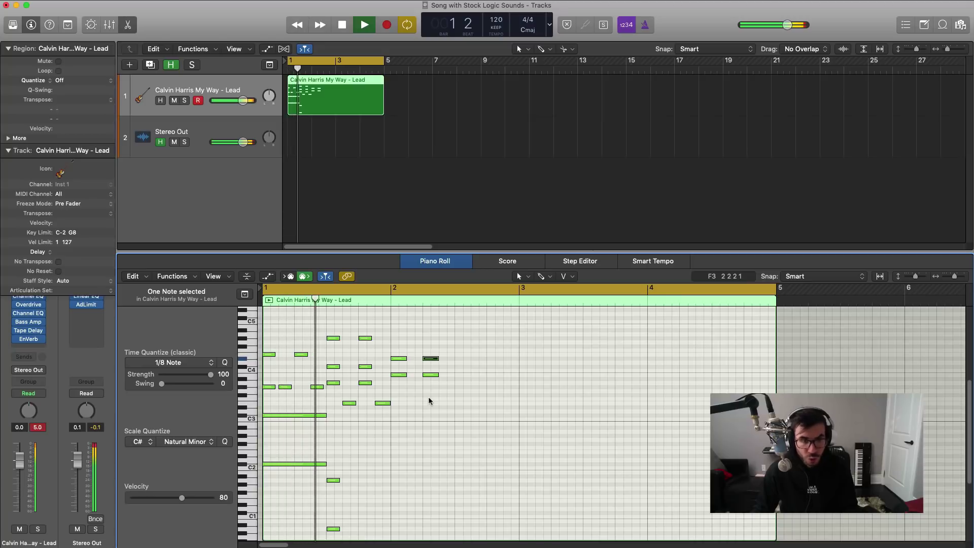
key(space)
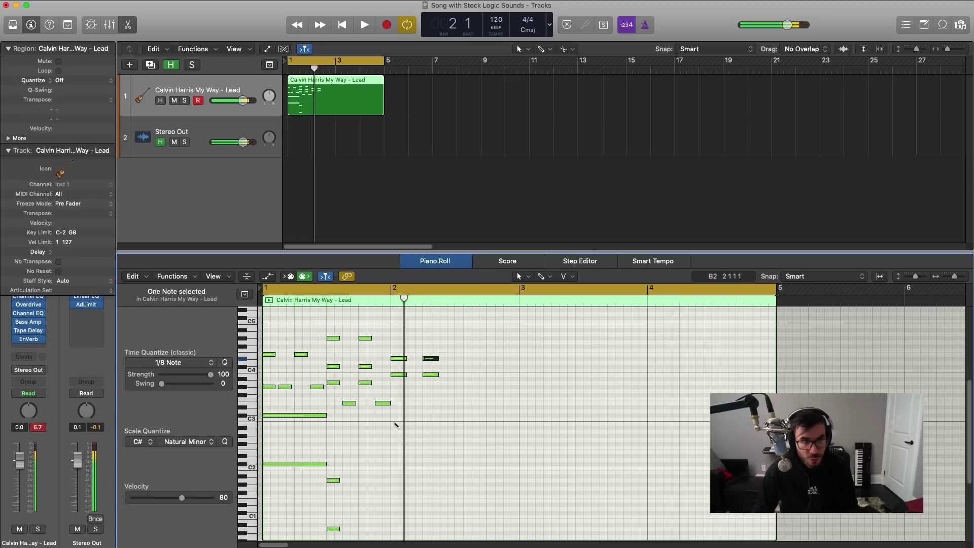
- Add a B2 bass note two beats long from the start of bar 2 and play the pattern
super+click(399, 424)
drag(406, 424, 453, 430)
key(Return)
key(space)
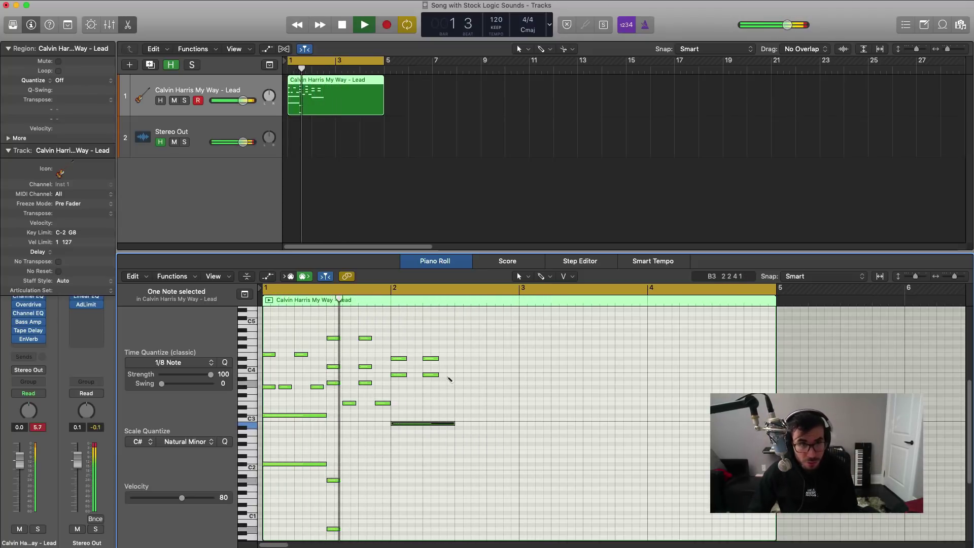
- Add a short B3 note halfway through beat 2 of bar 2, directly after the existing B3, and audition it
super+click(448, 374)
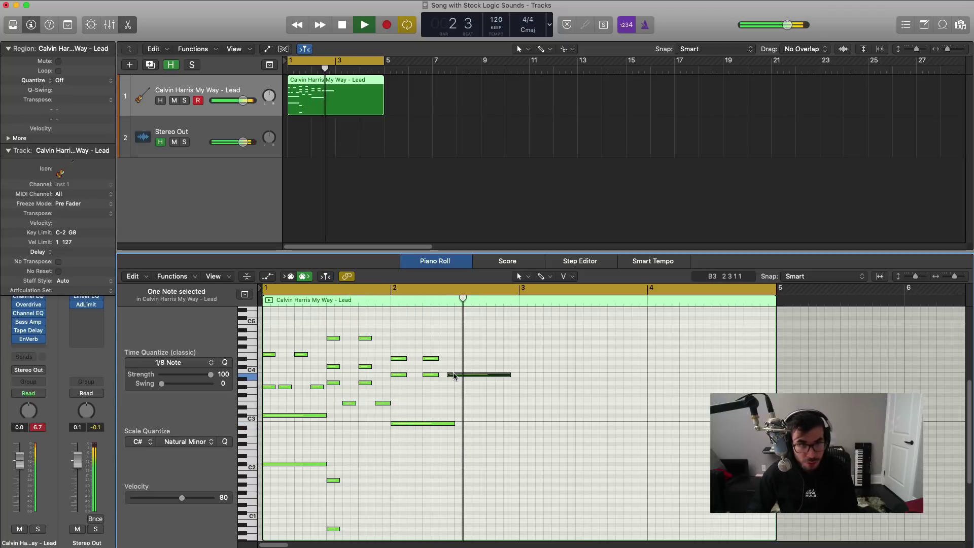
mouse_move(448, 374)
mouse_down()
mouse_move(439, 375)
mouse_move(454, 376)
mouse_up()
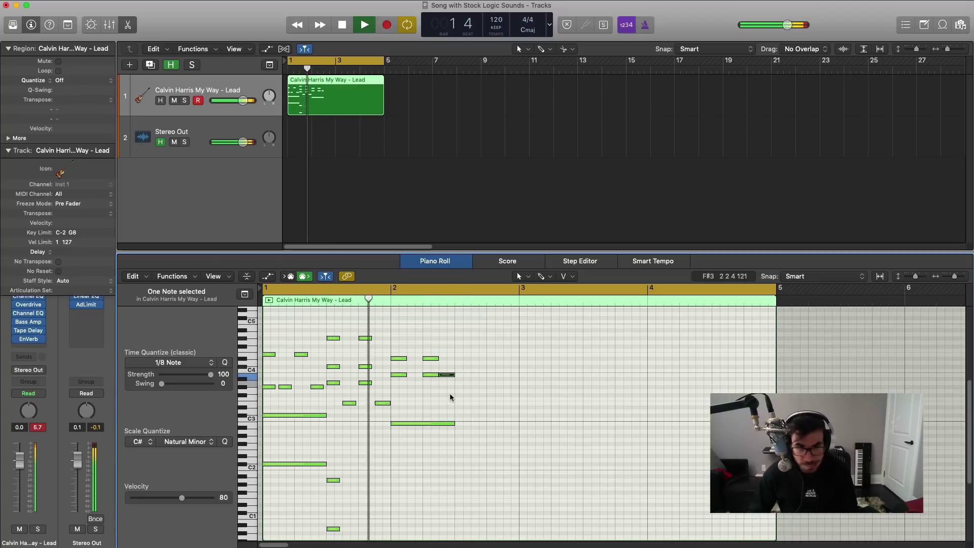
key(space)
- Add short C#4 notes on beats 3 and 4 of bar 2, plus a short F#3 halfway through beat 3
click(458, 367)
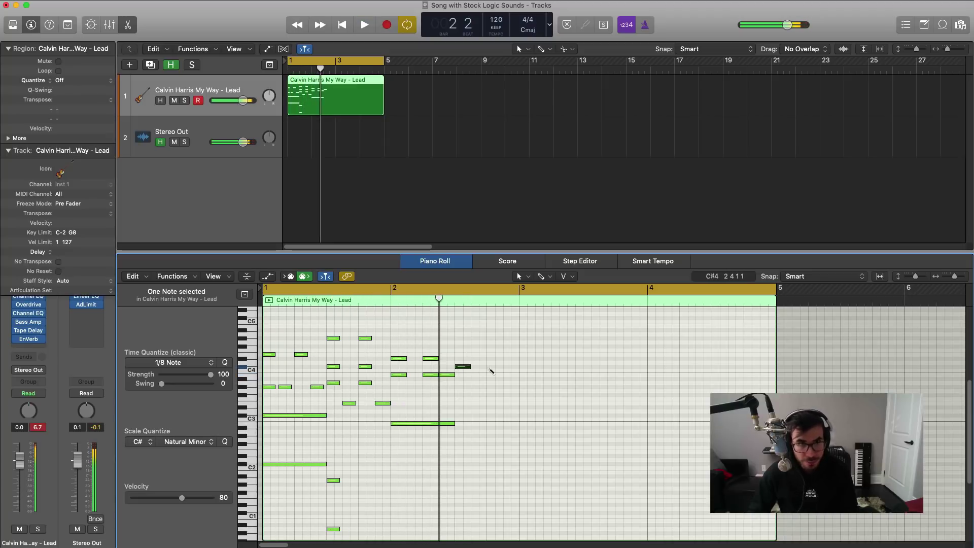
click(488, 368)
key(space)
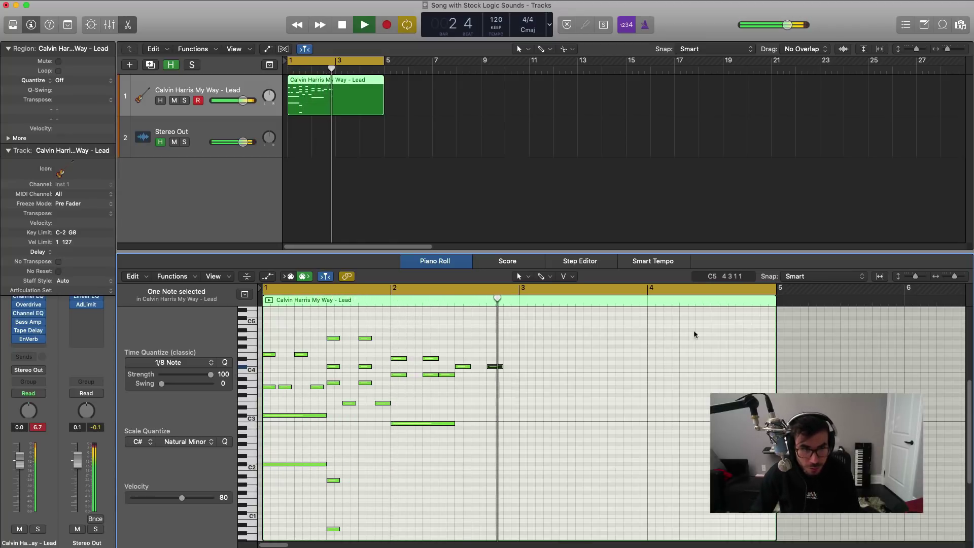
key(space)
key(space)
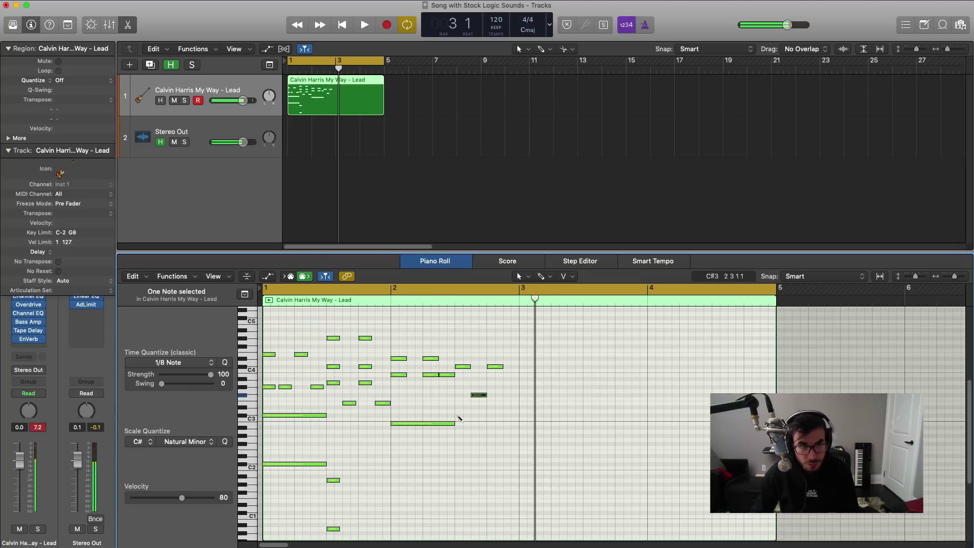
- Add a one-beat C#3 note on beat 3 of bar 2
super+click(459, 408)
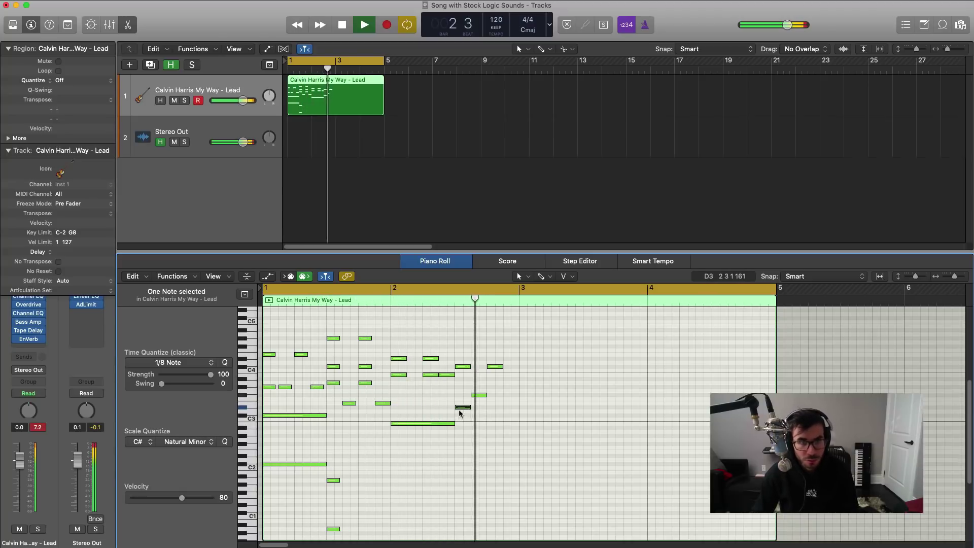
drag(462, 407, 469, 439)
key(space)
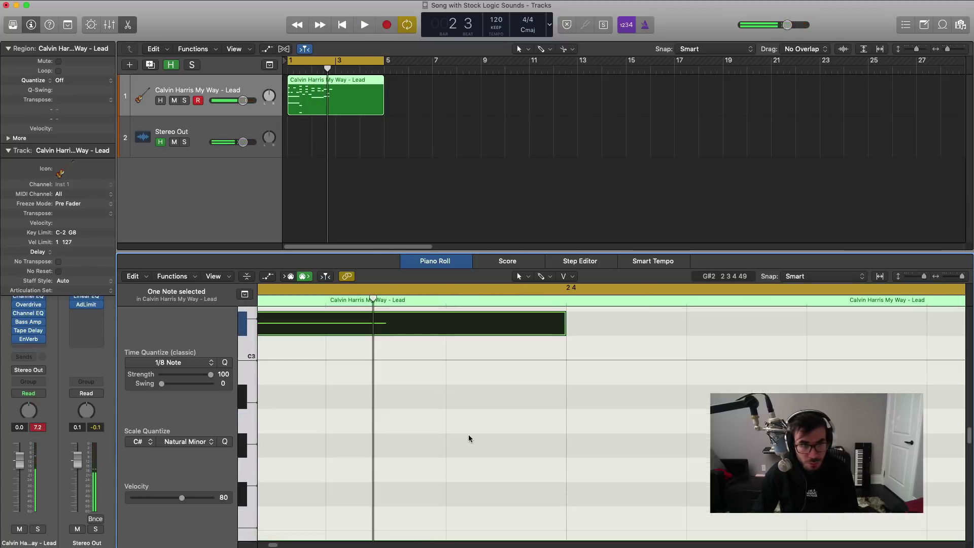
key(super+Up)
key(super+Up)
key(super+Up)
key(super+Up)
key(super+Left)
key(super+Left)
key(super+Left)
key(super+Left)
scroll(469, 411, left, 5)
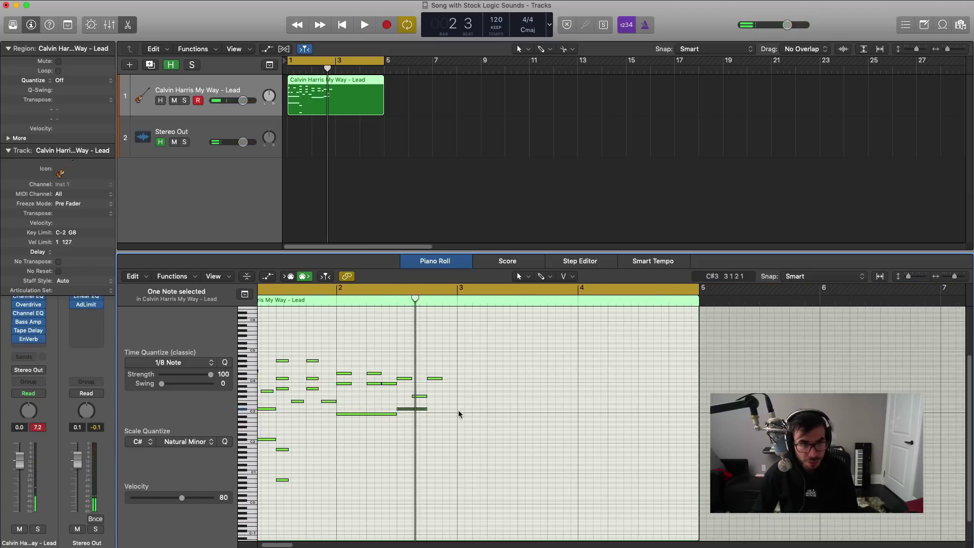
- Copy the one-beat C#3 note in bar 2 down an octave to C#2 and play the pattern from the start
drag(457, 413, 455, 439)
key(Return)
key(space)
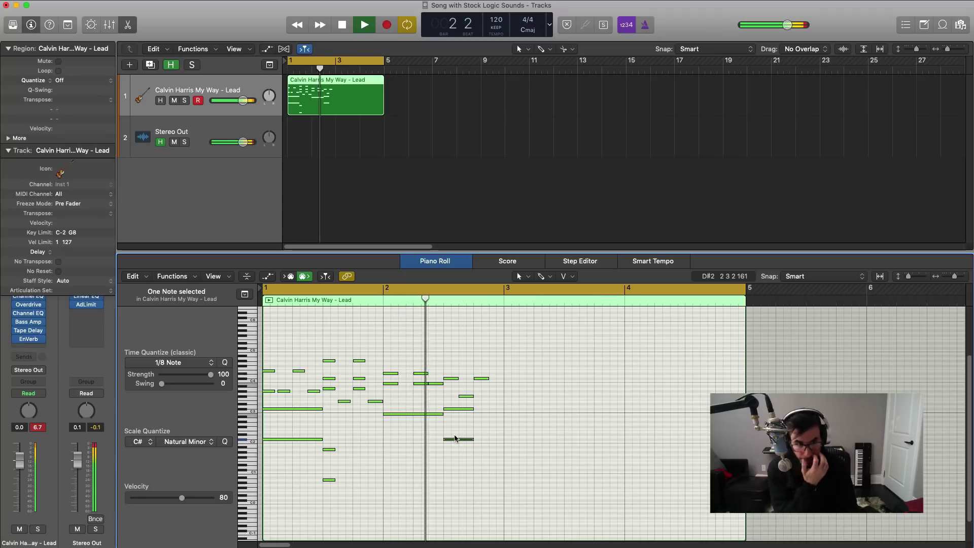
key(Return)
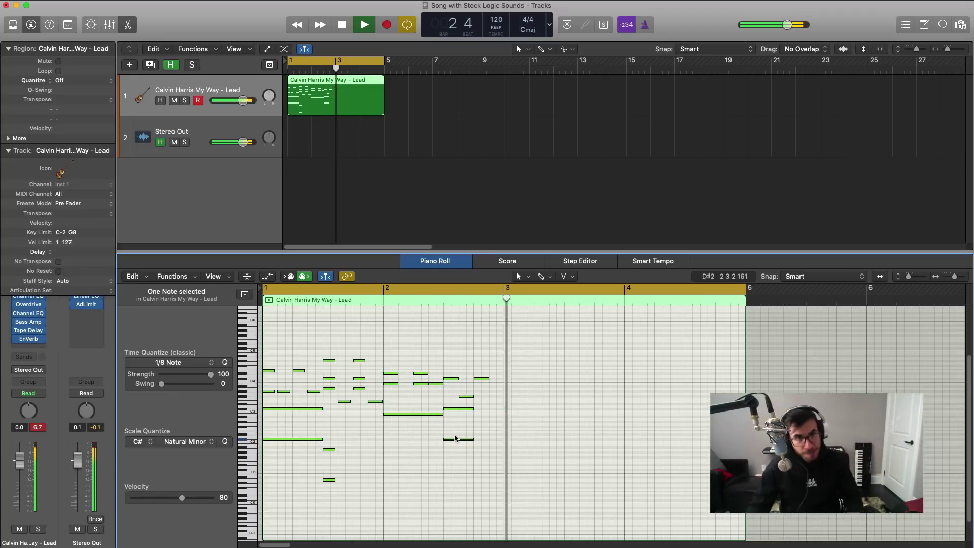
- Try the lower copied note on beat 3 of bar 2 at F2 and play the pattern back
key(space)
drag(451, 440, 432, 429)
key(space)
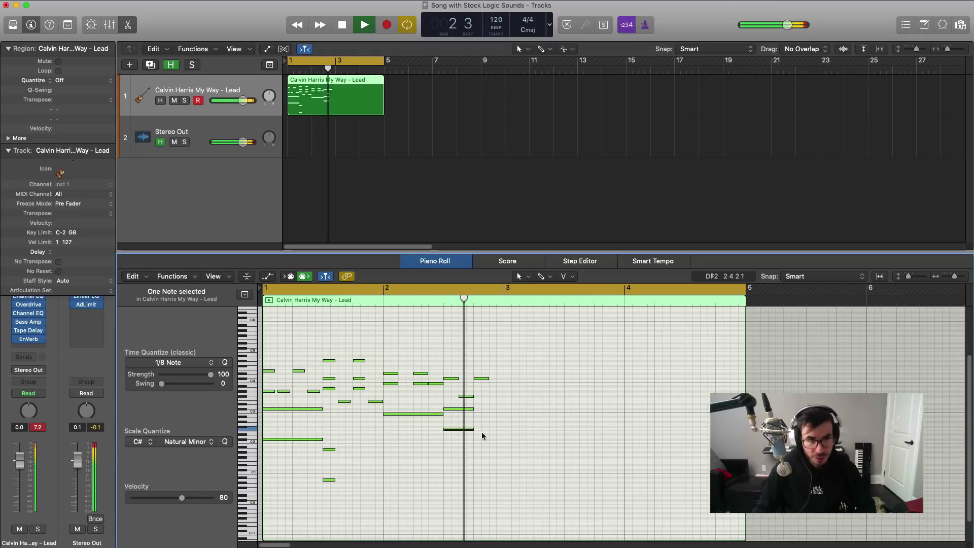
key(Return)
scroll(516, 391, up, 3)
scroll(517, 390, up, 3)
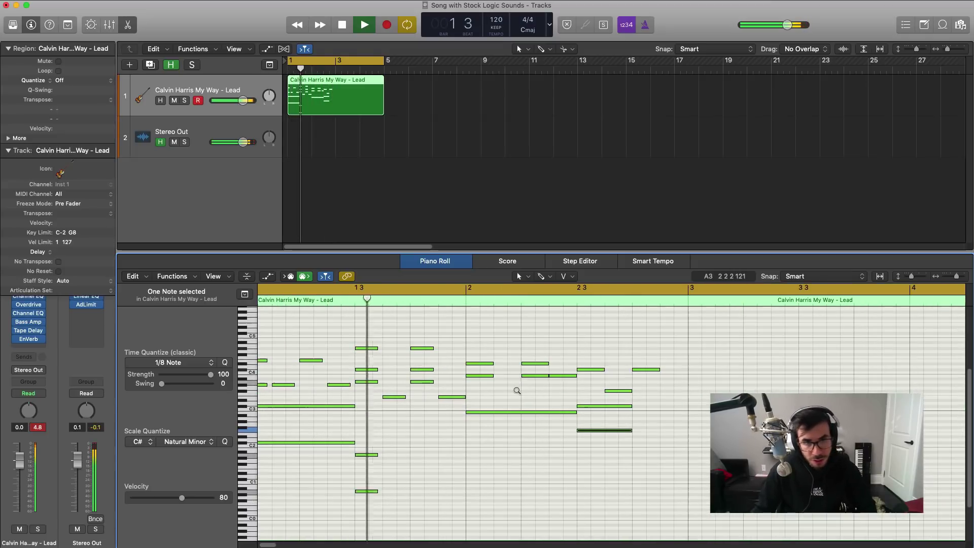
scroll(517, 404, right, 3)
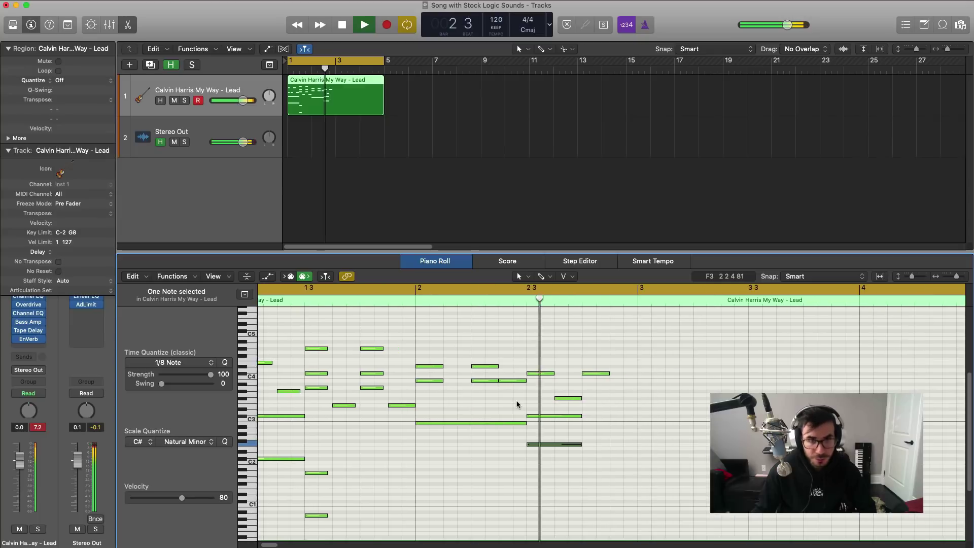
- Move the lowest note on beat 3 of bar 2 to F#2 and play the pattern from the start
key(Return)
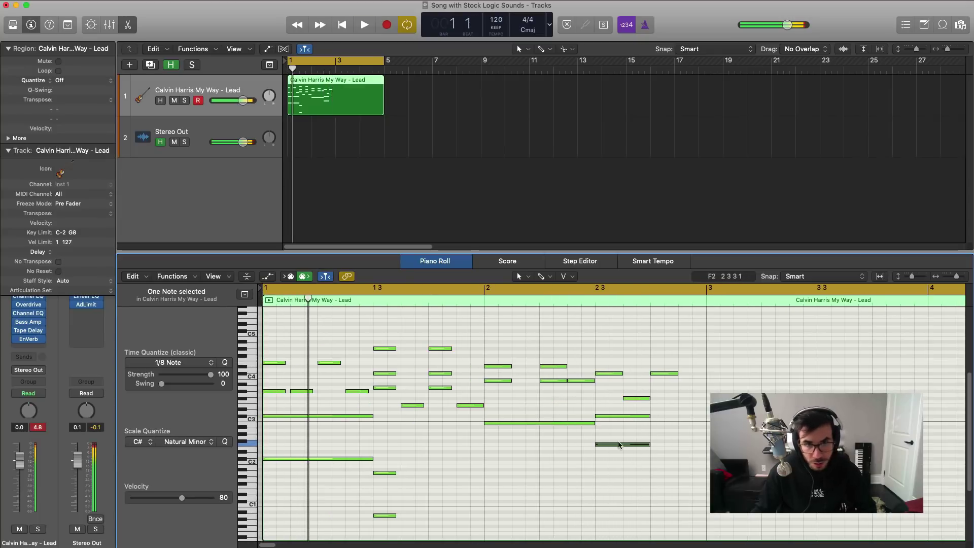
drag(616, 447, 611, 443)
key(space)
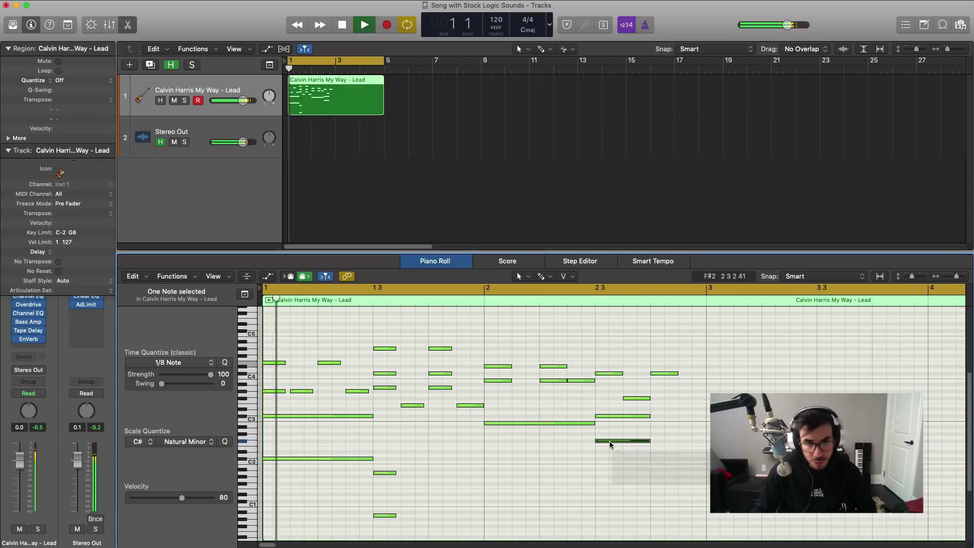
- Add an F#3 note halfway through beat 4 of bar 2 and shorten it to half a beat
scroll(599, 446, down, 3)
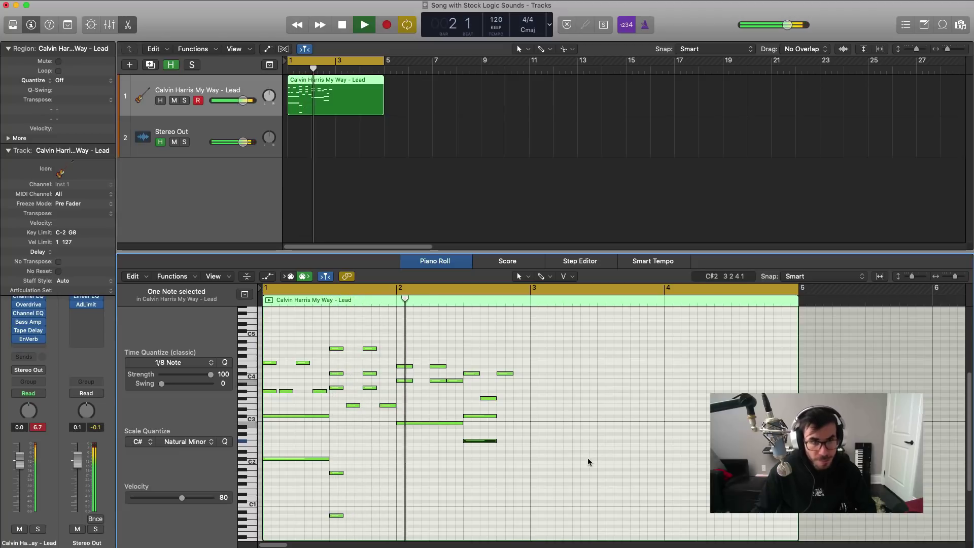
click(516, 399)
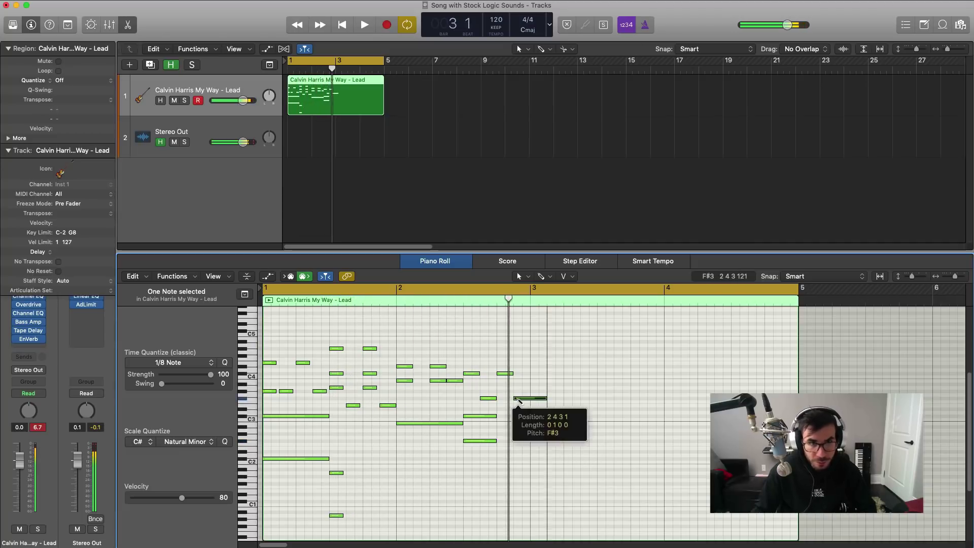
key(Return)
drag(542, 401, 530, 401)
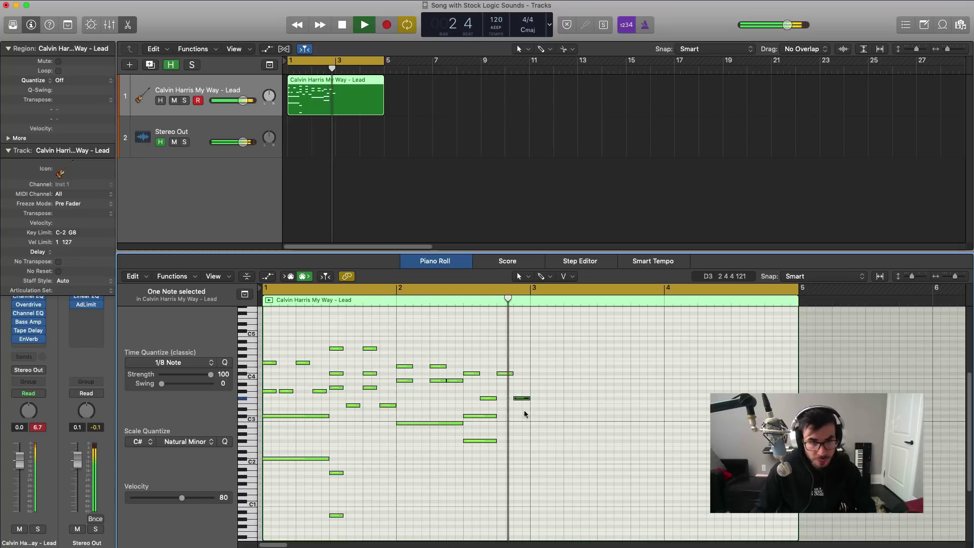
- Select all the notes in bars 1 and 2 and repeat them into bars 3 and 4
drag(593, 515, 271, 342)
key(super+r)
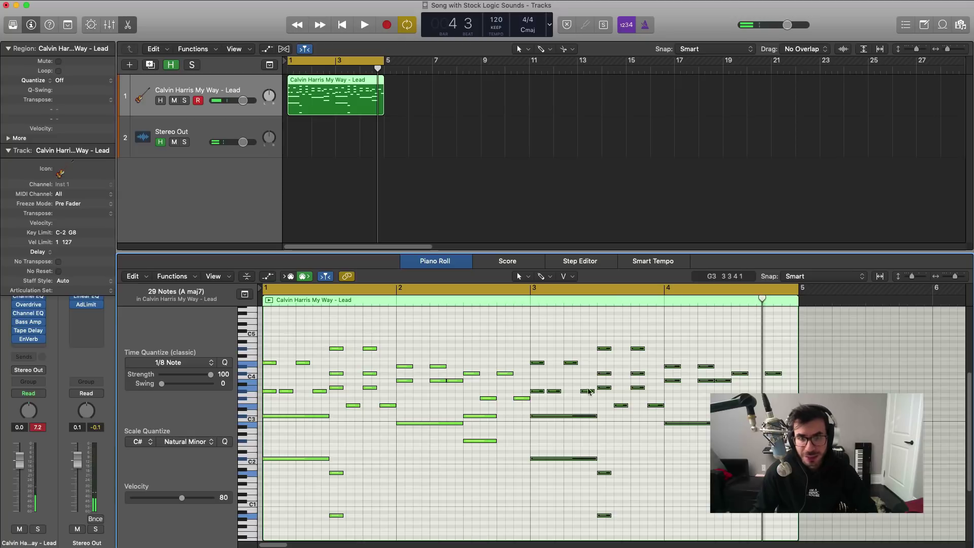
- Set the playback cycle to bar 4 only and play it
click(719, 287)
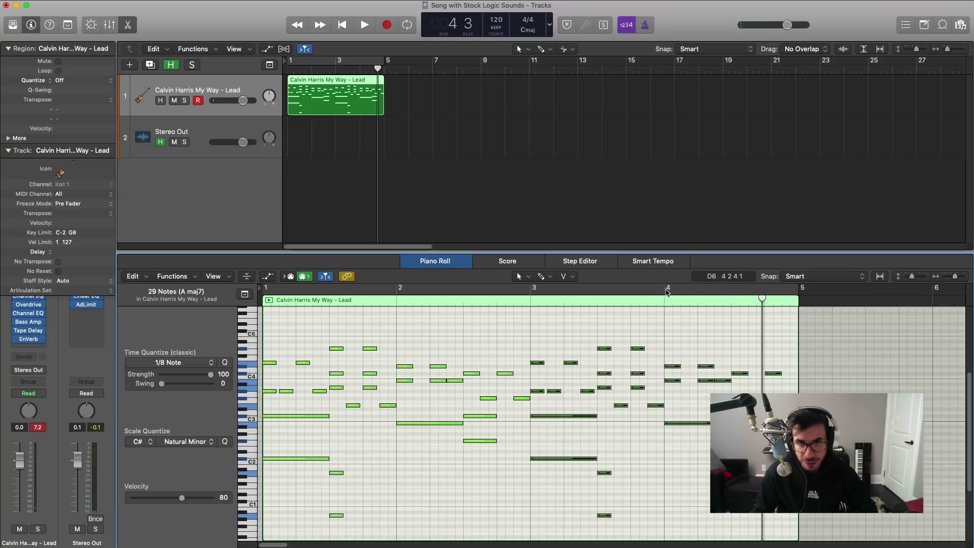
drag(665, 290, 790, 290)
key(space)
scroll(722, 359, up, 5)
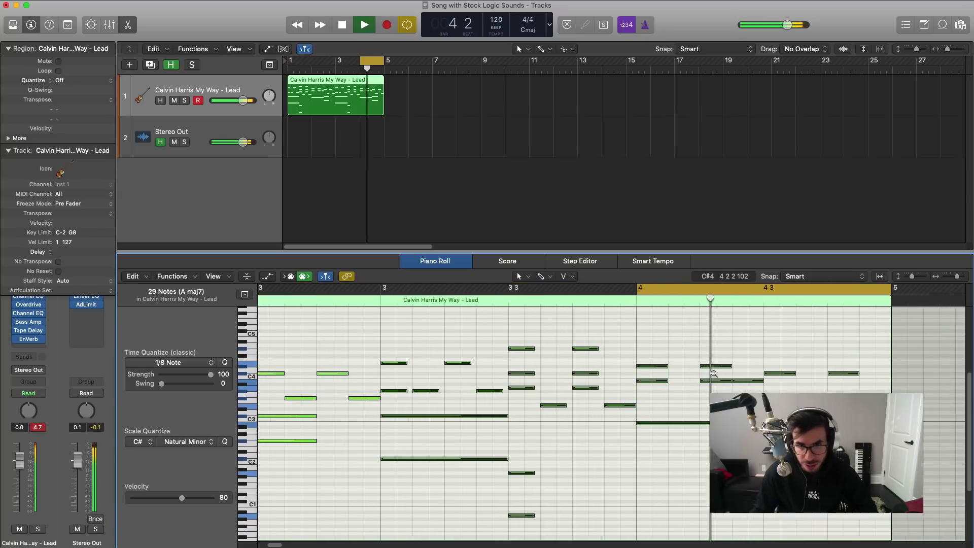
scroll(602, 417, up, 2)
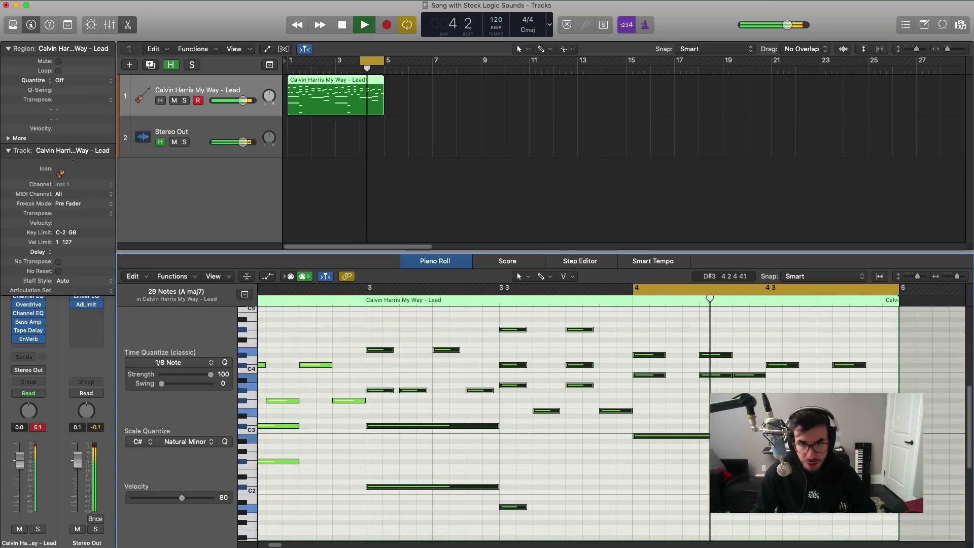
- Stack F#4 and D#4 notes on beat 3 of bar 4 in place of the C#4 note, and audition the change
scroll(602, 418, right, 3)
scroll(756, 416, right, 2)
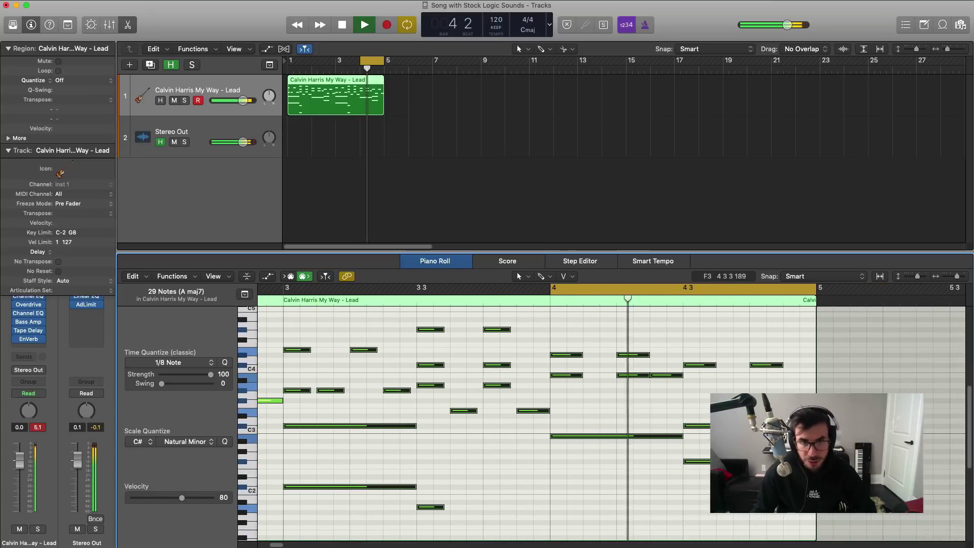
key(space)
click(697, 374)
super+click(693, 340)
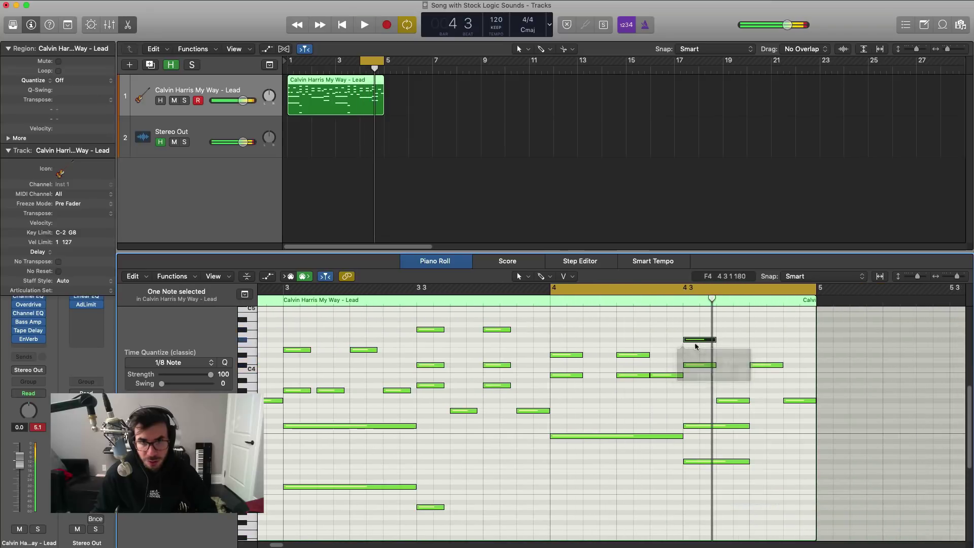
key(space)
key(space)
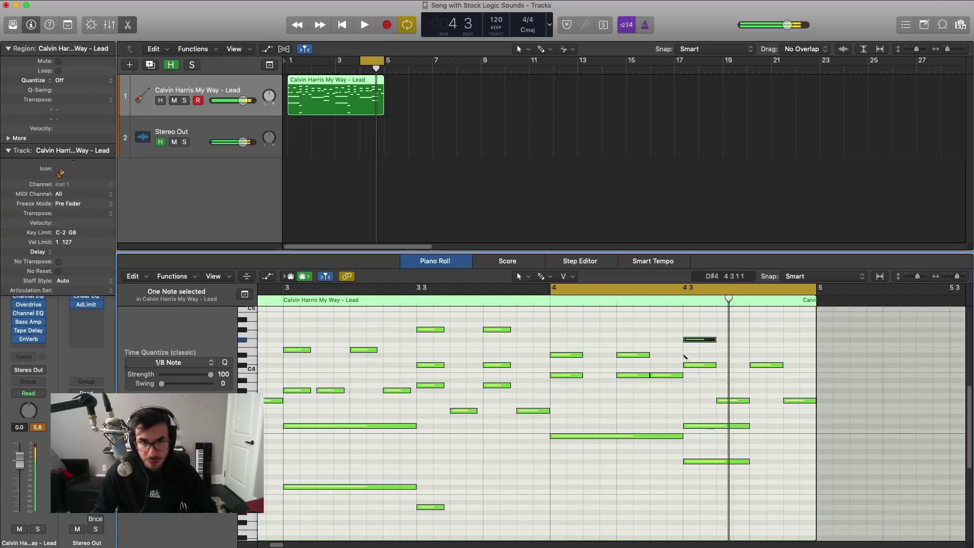
super+click(693, 349)
key(space)
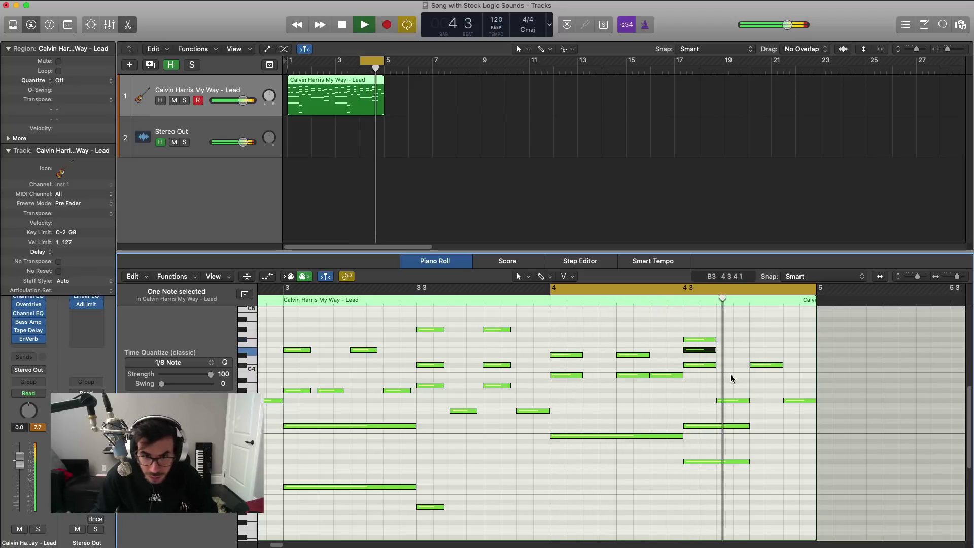
key(space)
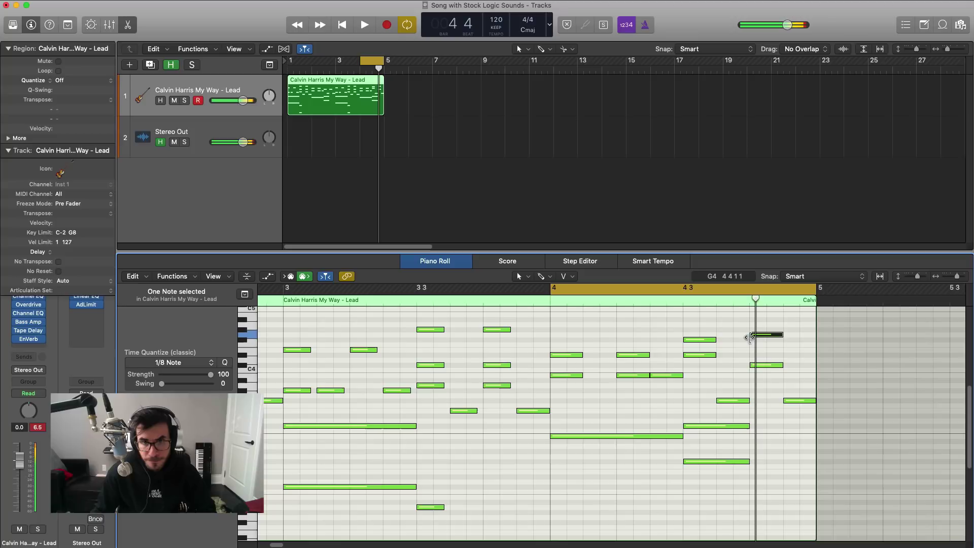
- Place an F#4 note above the C#4 on beat 4 of bar 4 and play the bar
drag(750, 337, 761, 341)
key(space)
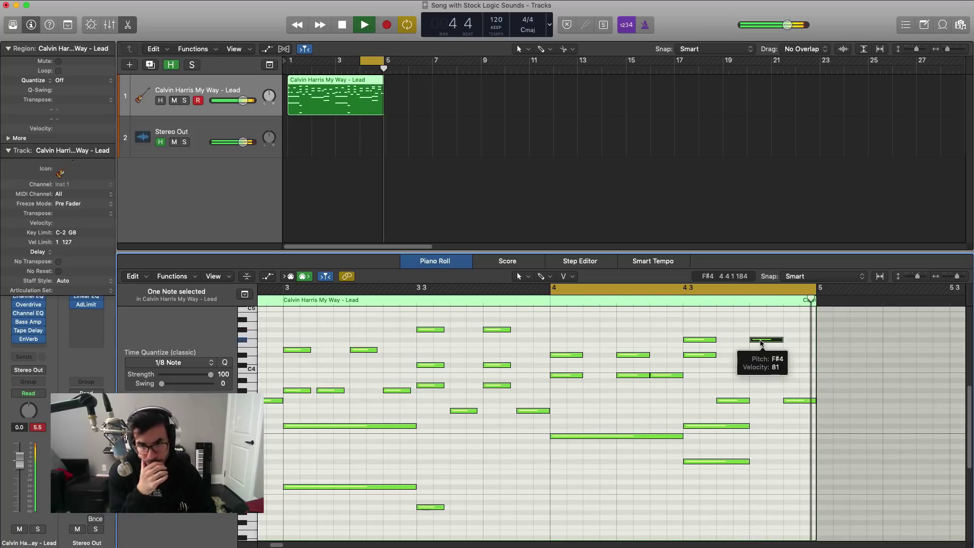
key(space)
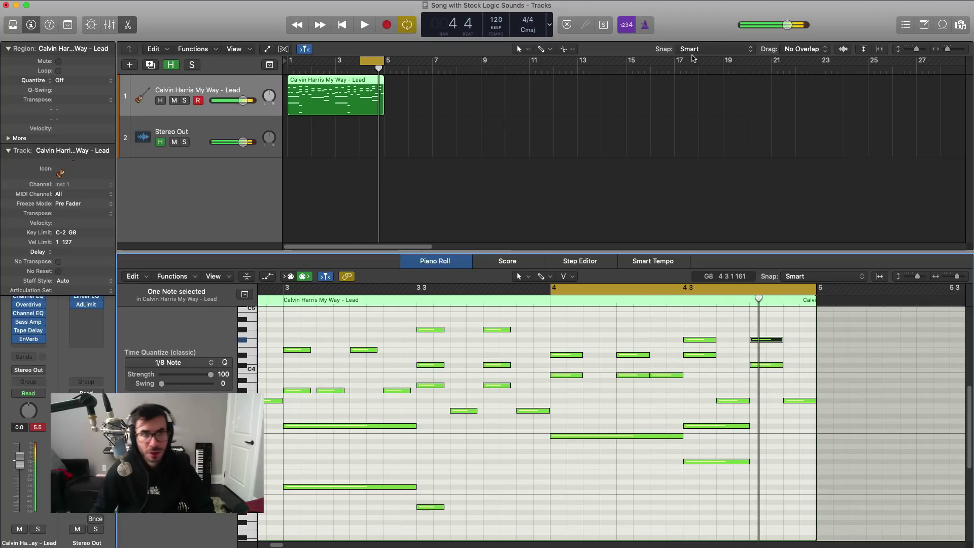
- Extend the playback cycle to bars 1 through 4 and play the whole pattern
drag(292, 63, 384, 63)
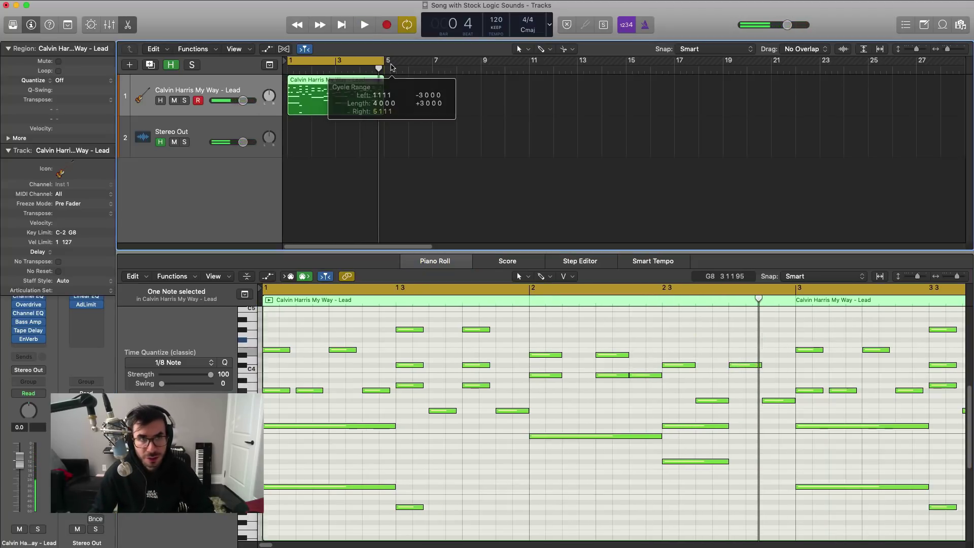
key(space)
scroll(469, 446, down, 5)
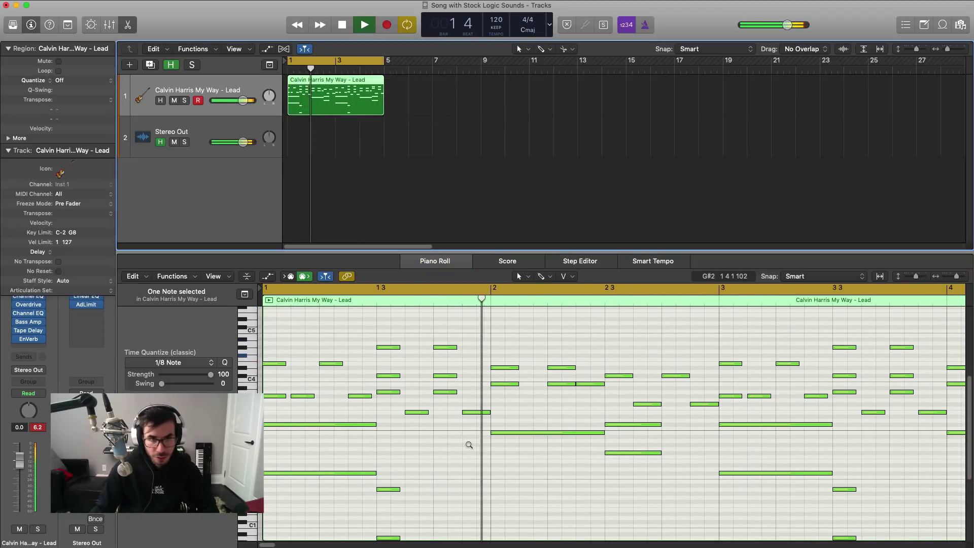
scroll(469, 442, down, 3)
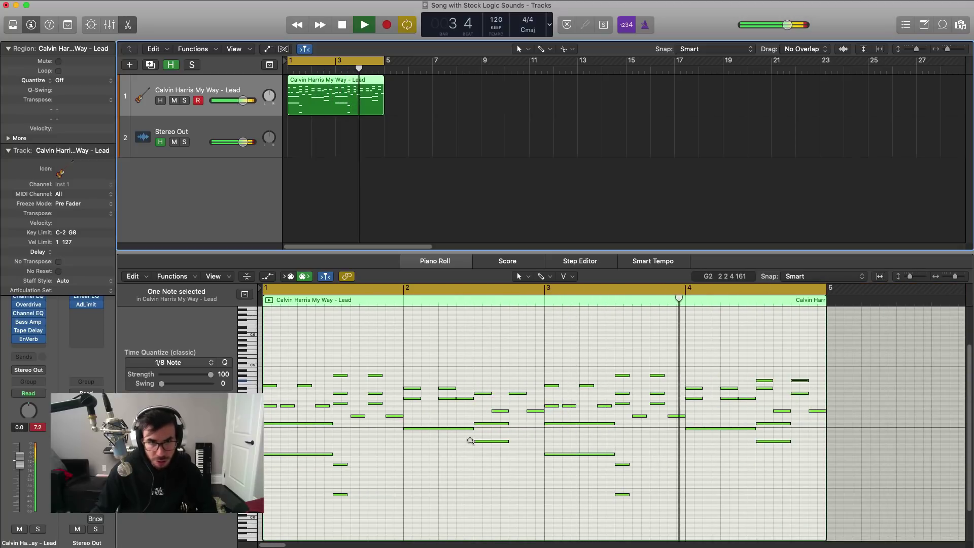
scroll(469, 439, down, 1)
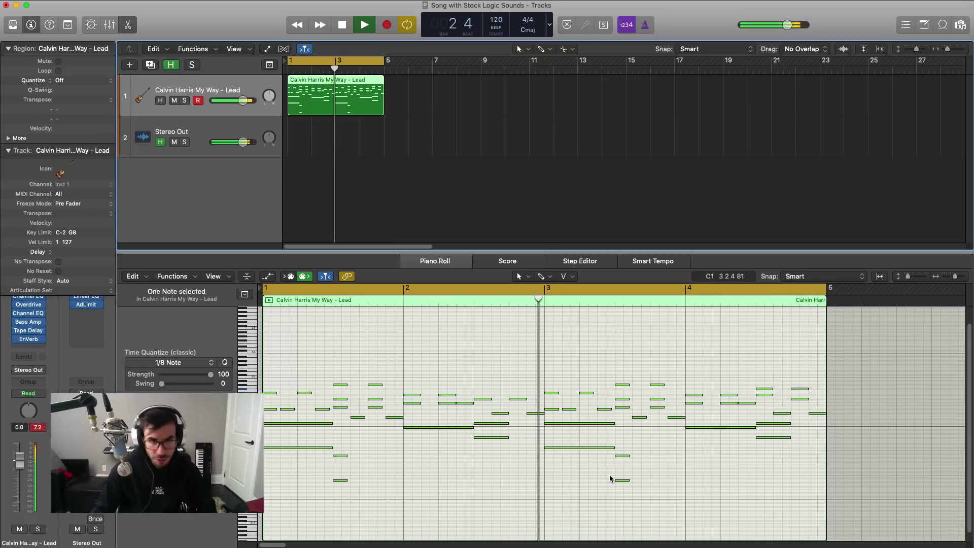
key(space)
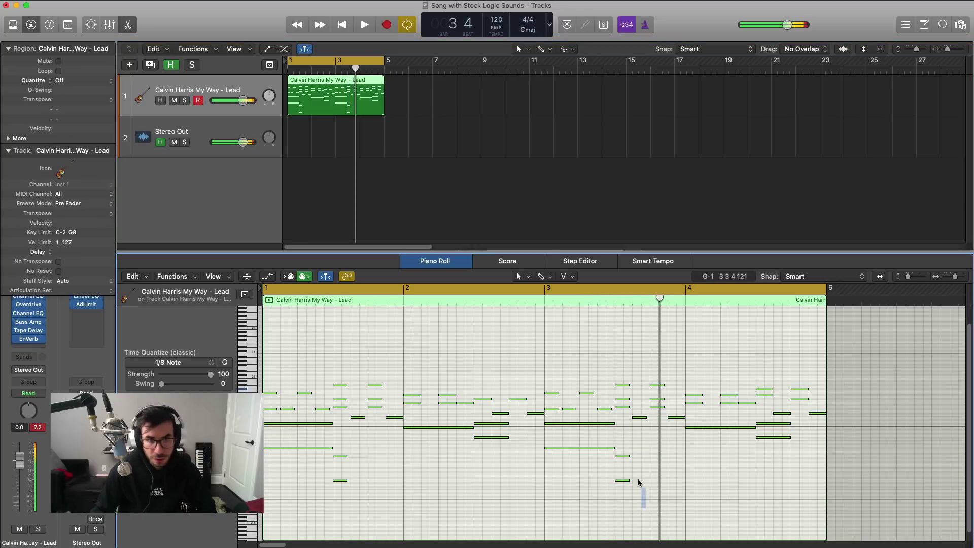
- Lengthen the two lowest notes on beat 3 of bar 3 to about one beat, and raise them and their bar 1 counterparts an octave
drag(645, 507, 651, 463)
key(space)
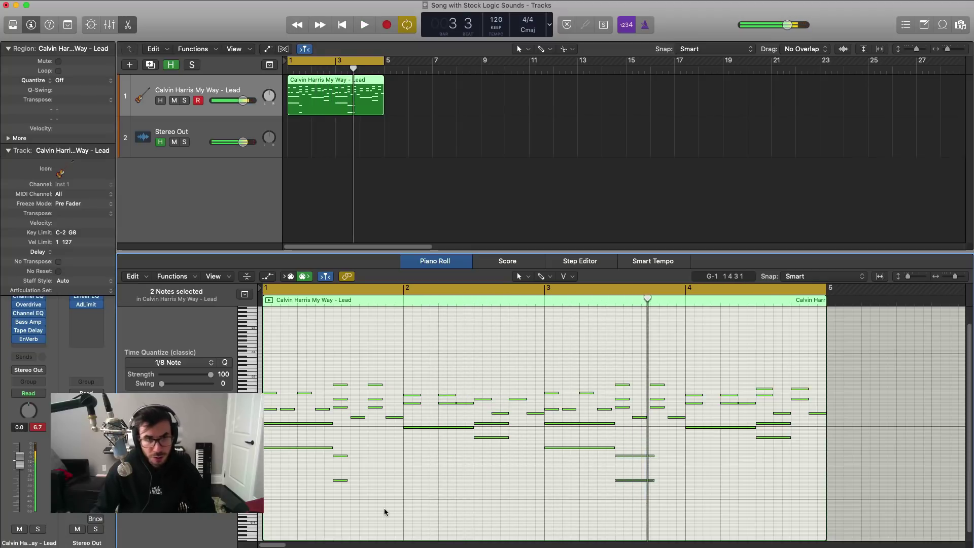
drag(345, 467, 343, 454)
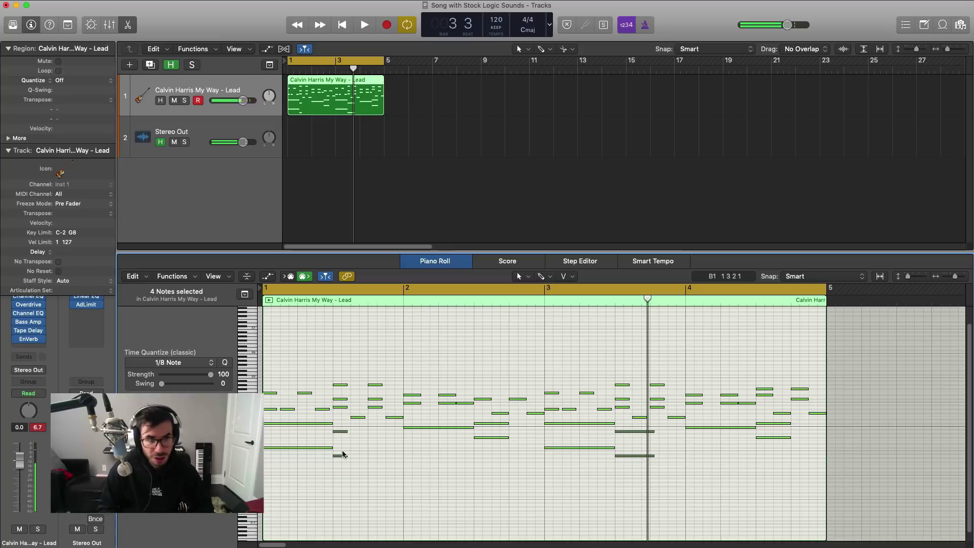
key(space)
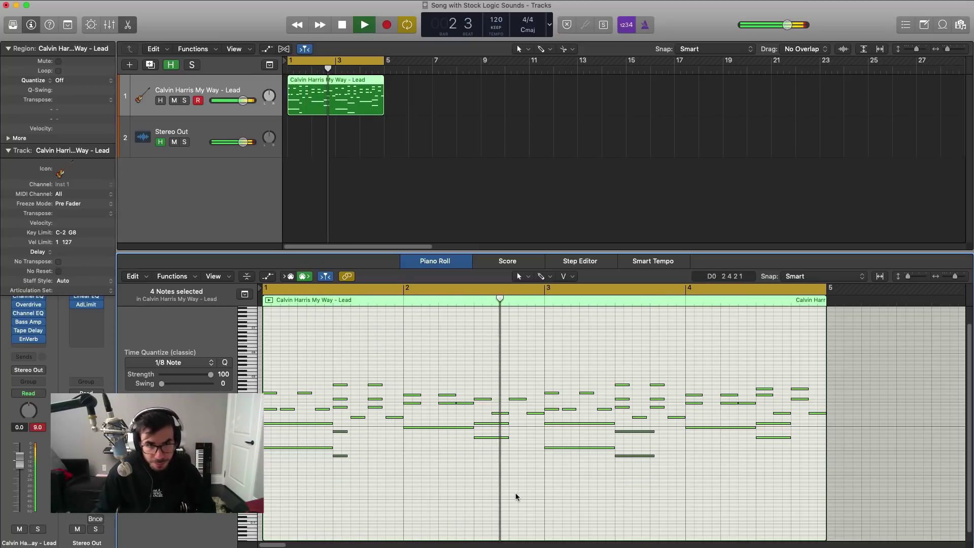
- Lengthen the two lowest notes on beat 3 of bar 1 to one beat
drag(406, 483, 368, 434)
key(super+z)
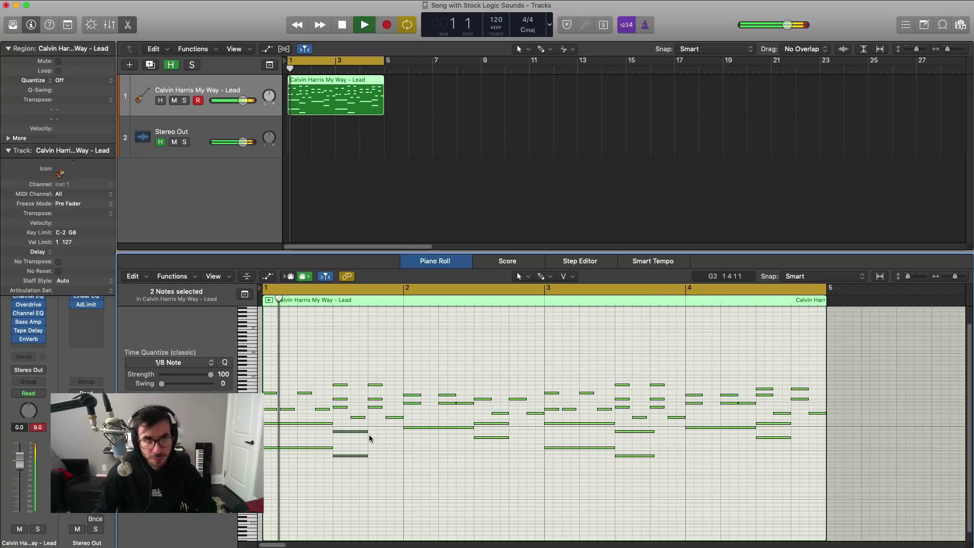
key(space)
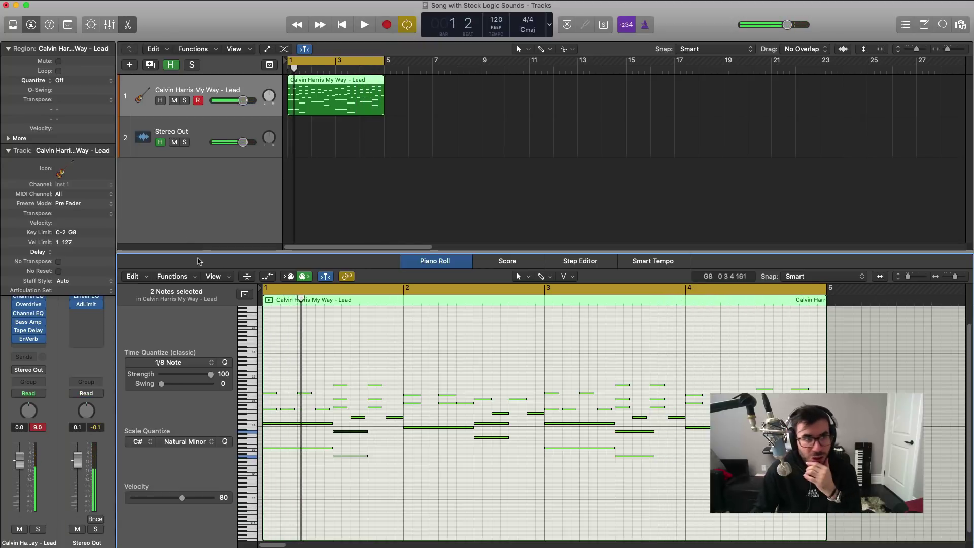
- Create a new software instrument track below the lead and add an empty four-bar MIDI region from bar 1
click(133, 66)
key(Return)
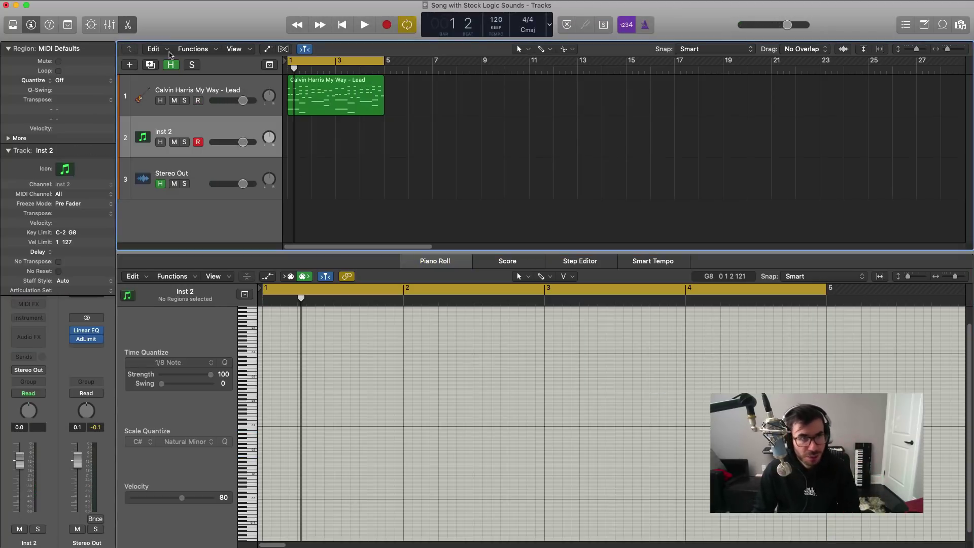
super+click(294, 150)
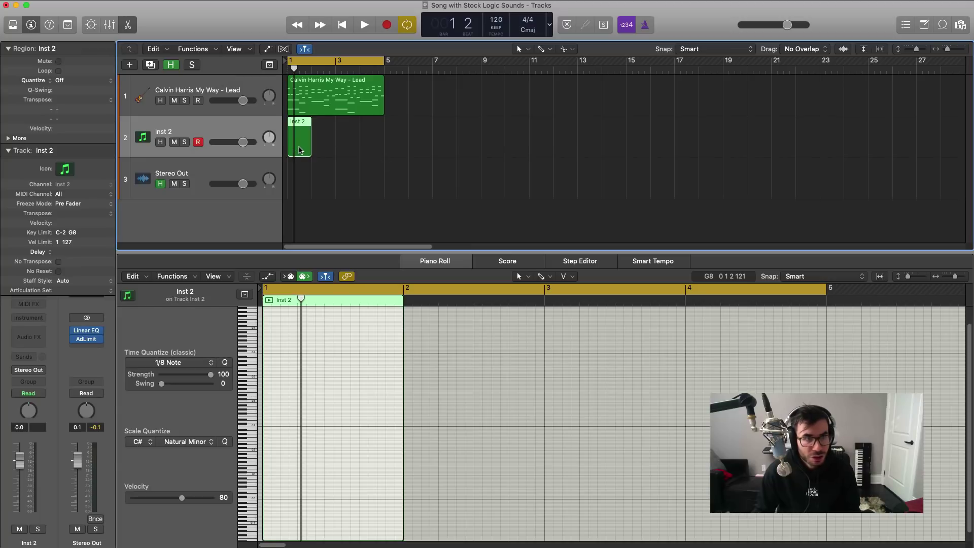
drag(307, 148, 381, 144)
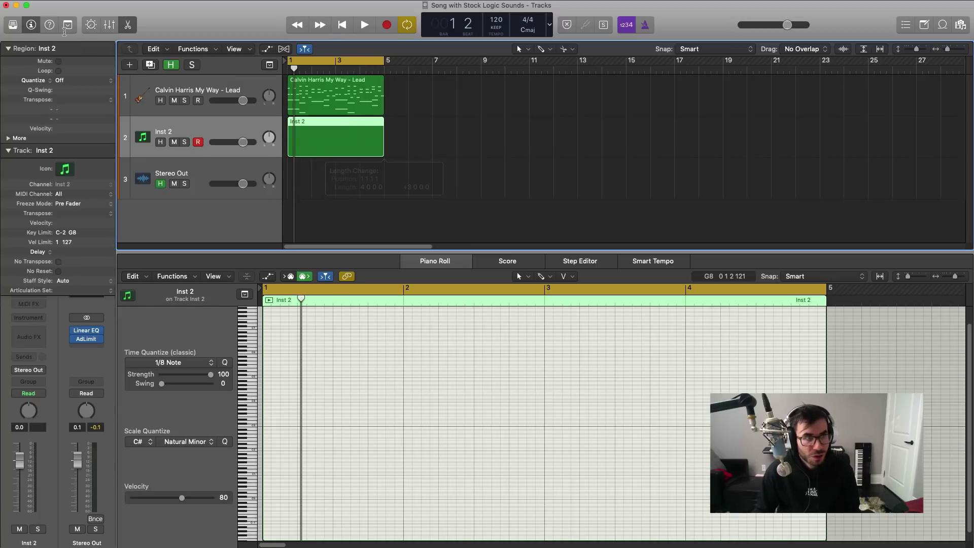
- Load the PD Mello sound from the Metro Boomin folder of the user channel strip settings onto the new track
click(13, 26)
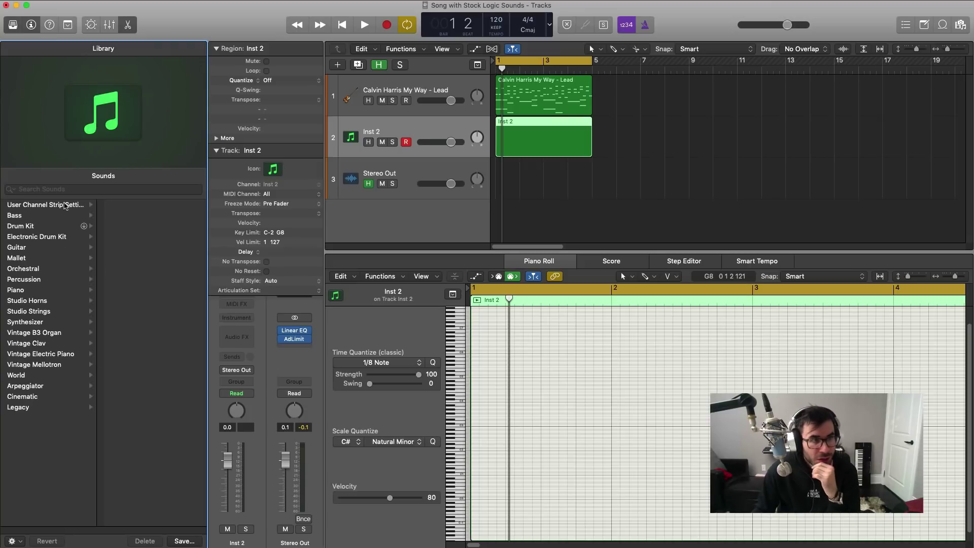
click(65, 206)
scroll(145, 359, down, 5)
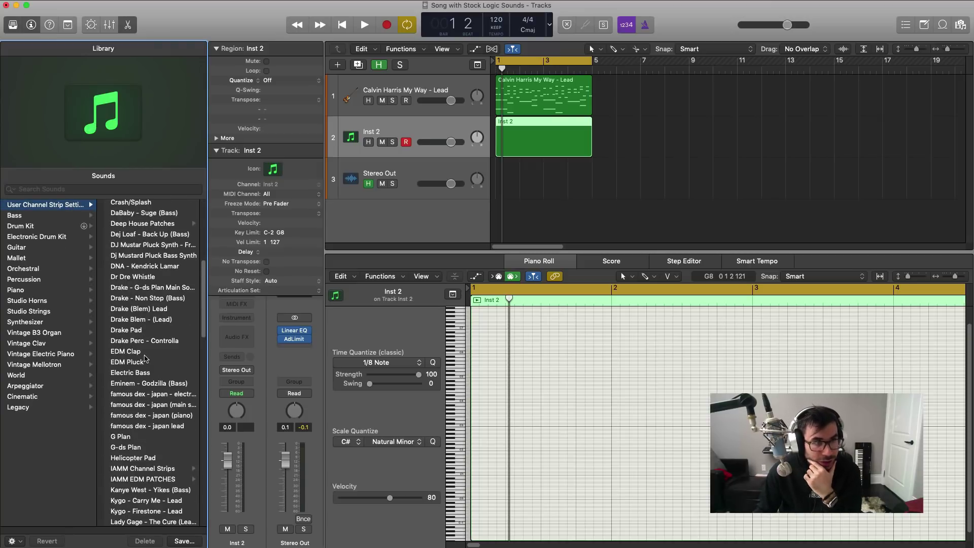
scroll(145, 359, down, 7)
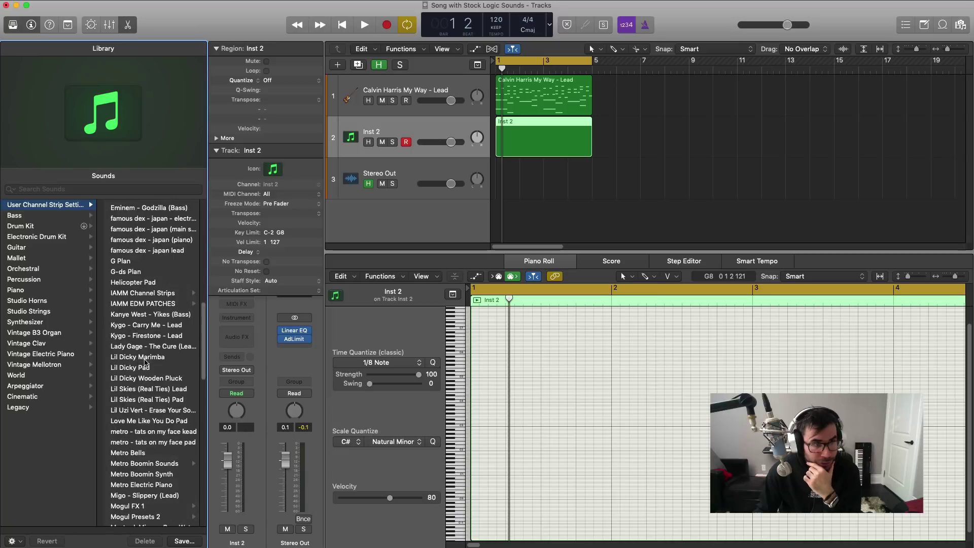
scroll(145, 362, down, 3)
scroll(146, 364, down, 1)
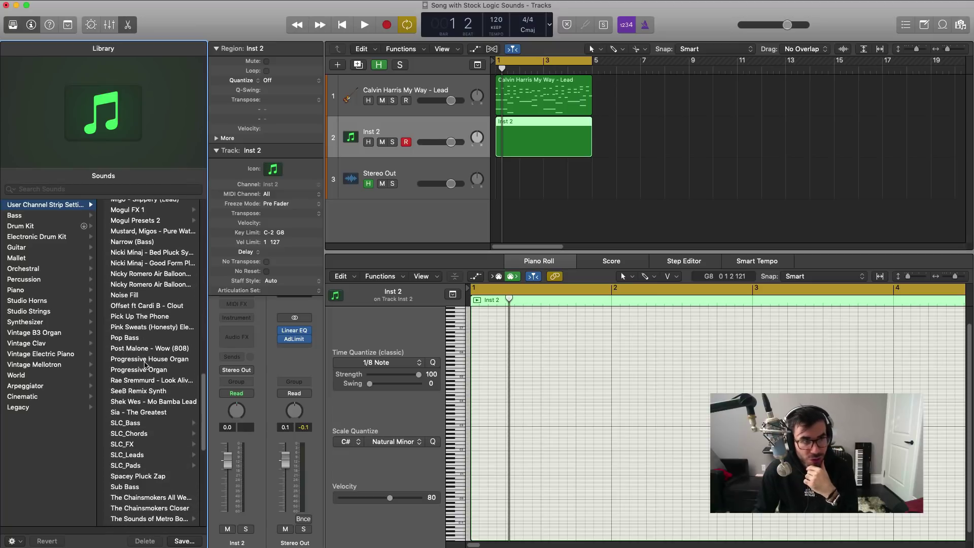
click(147, 519)
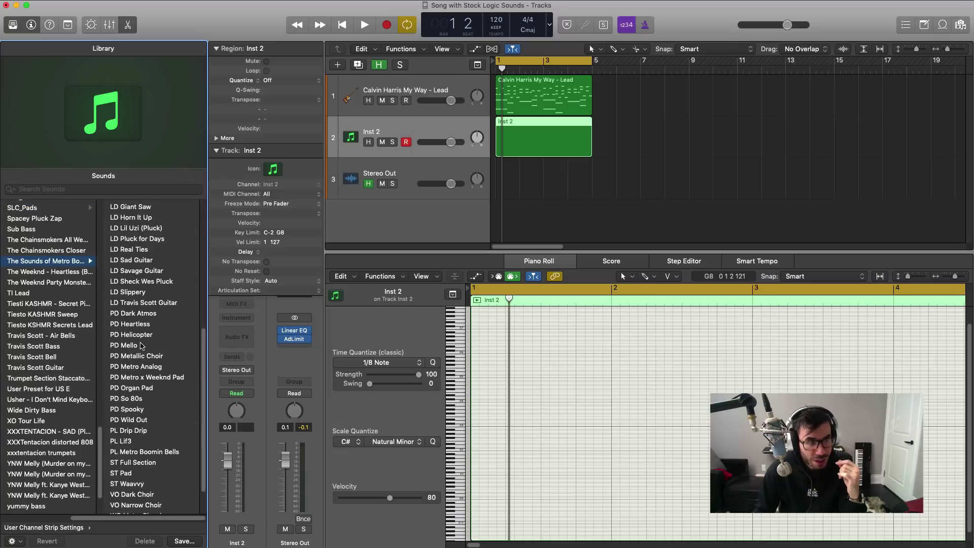
click(133, 346)
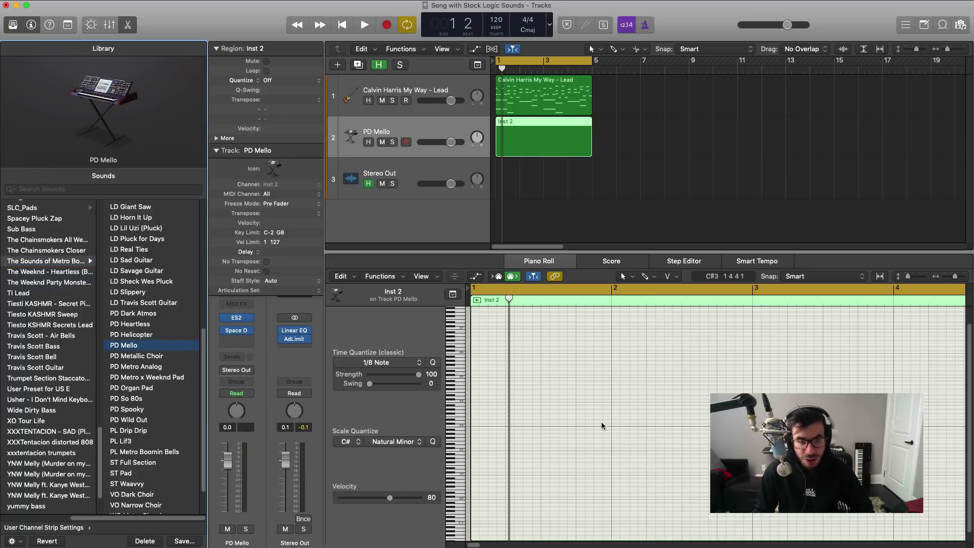
- Add a one-beat note at the start of bar 1 in the PD Mello region and raise it to F#5
click(525, 155)
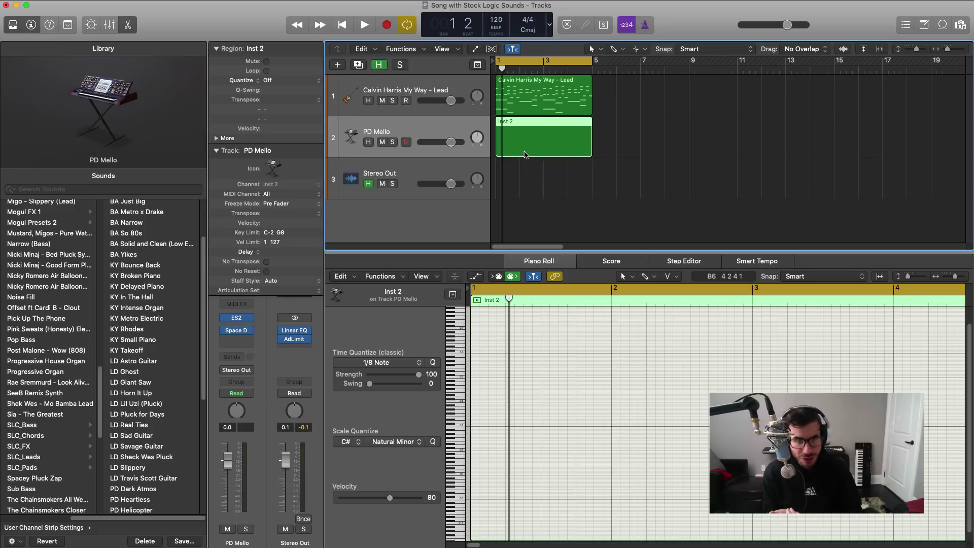
key(space)
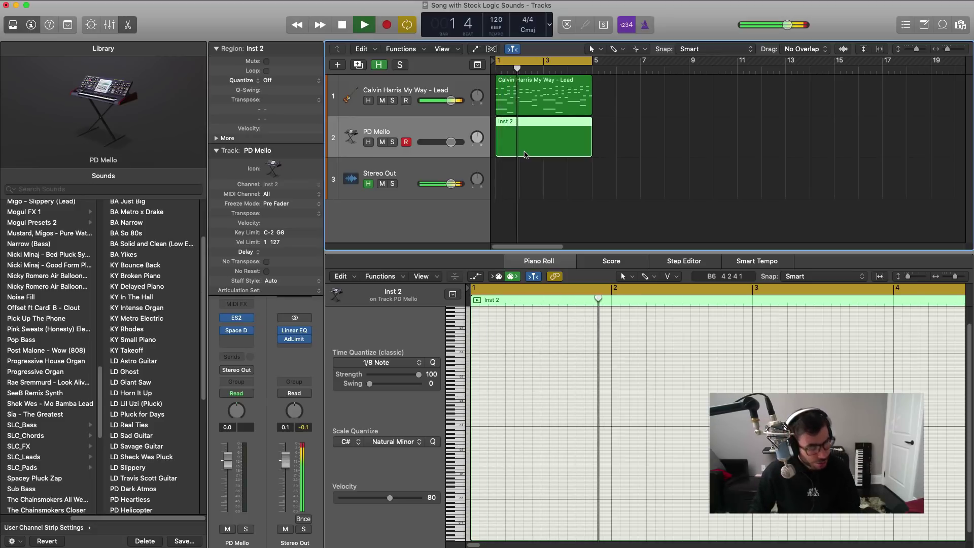
scroll(528, 391, up, 5)
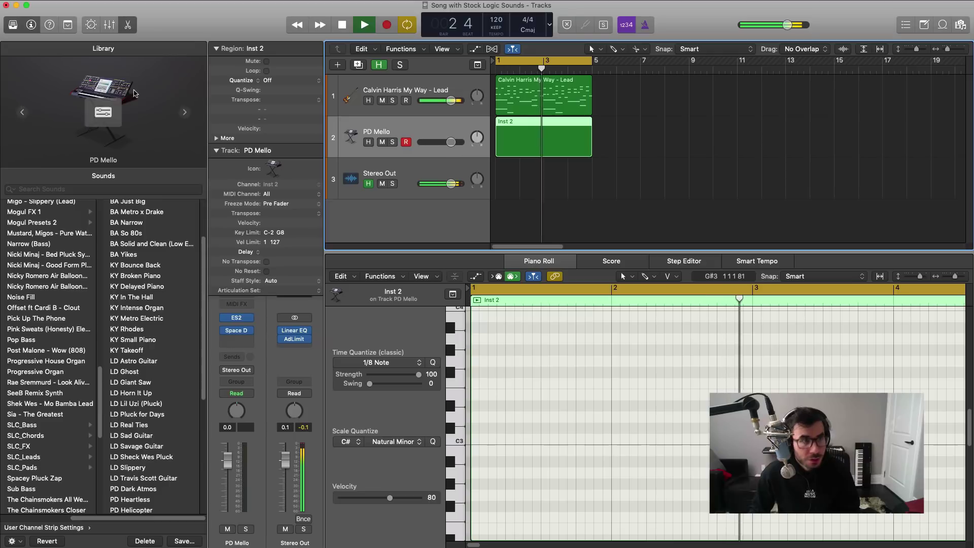
click(13, 25)
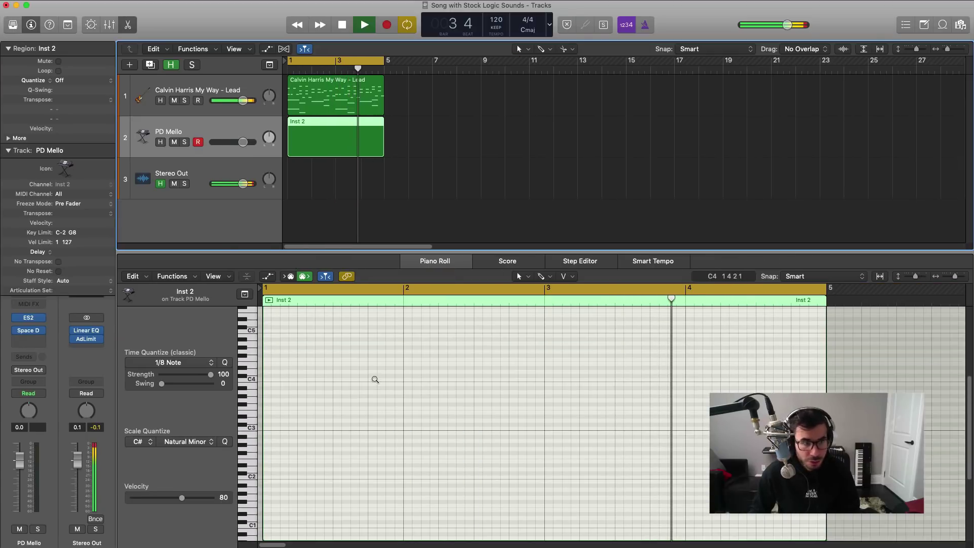
click(269, 356)
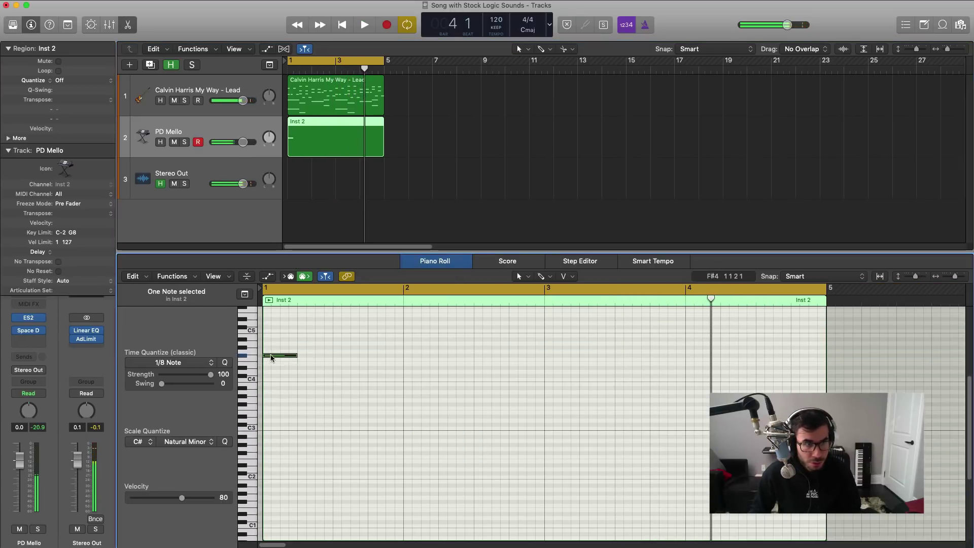
key(space)
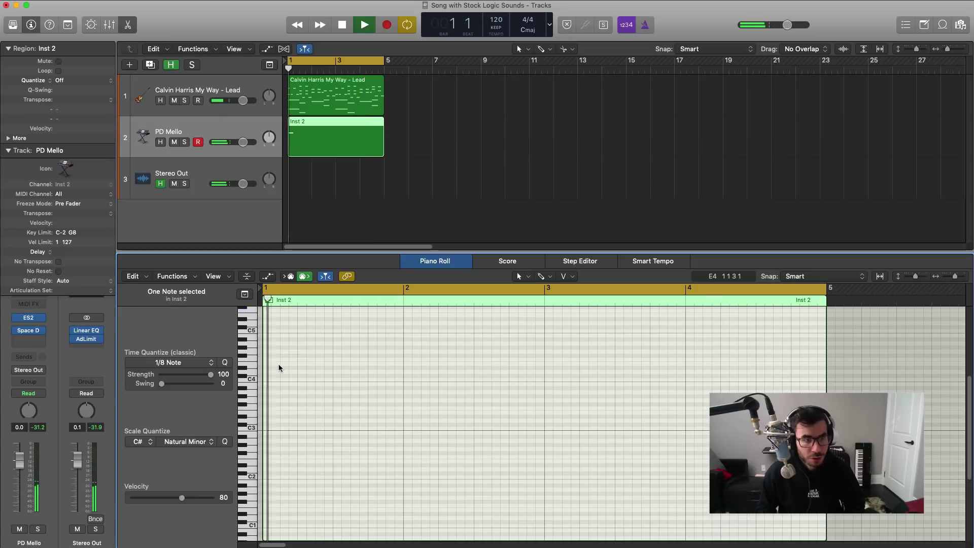
scroll(279, 368, up, 5)
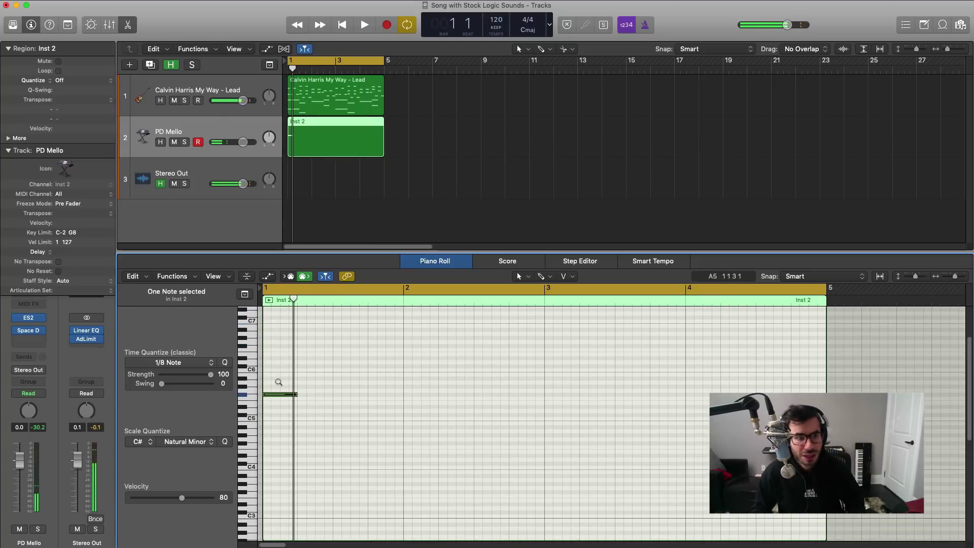
- Audition the F#5 note from the start of bar 1 and set its velocity to 91
key(space)
key(space)
key(space)
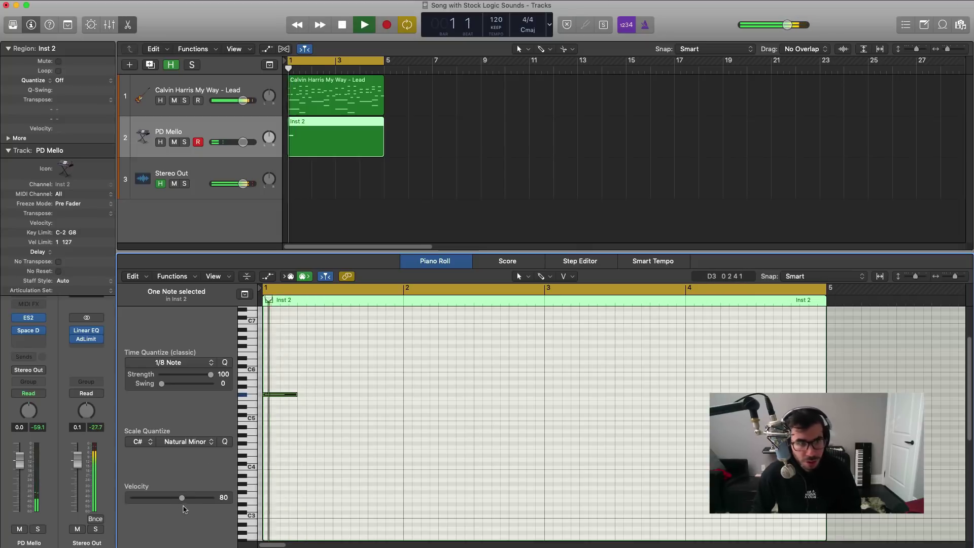
key(space)
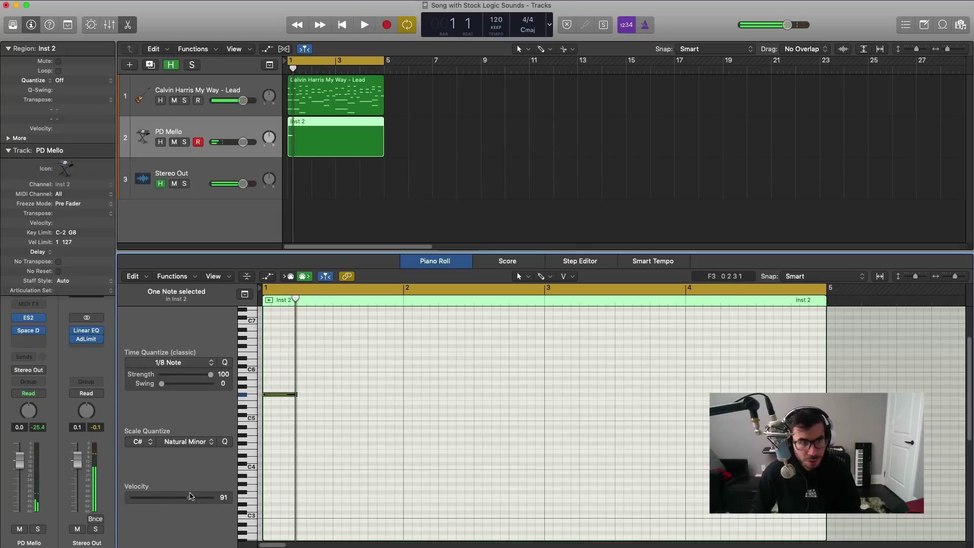
- Set the velocity of the first PD Mello note to 92 and shorten it to an eighth note
click(191, 496)
key(space)
drag(294, 394, 279, 396)
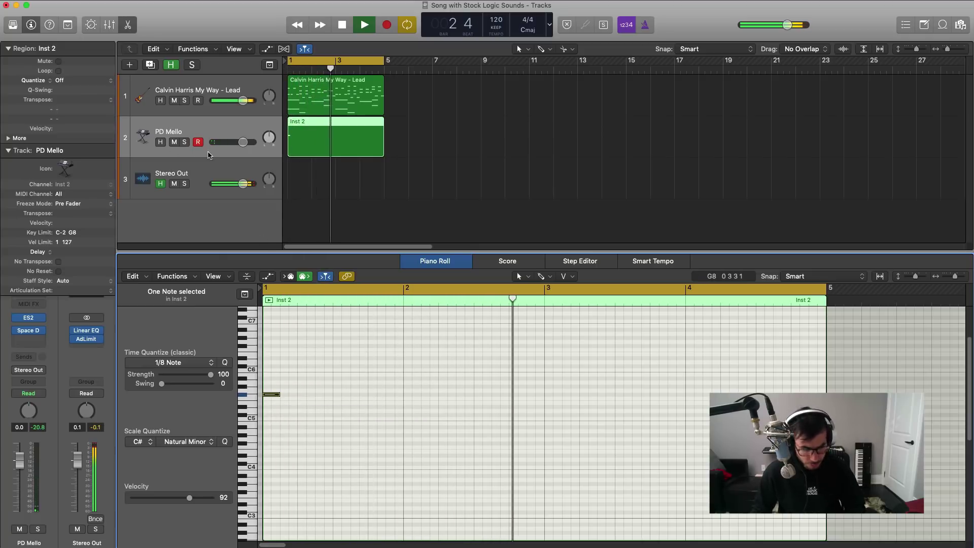
- Hide the Stereo Out track and place an eighth-note G#5 on beat 3 of bar 1 in the PD Mello region
key(h)
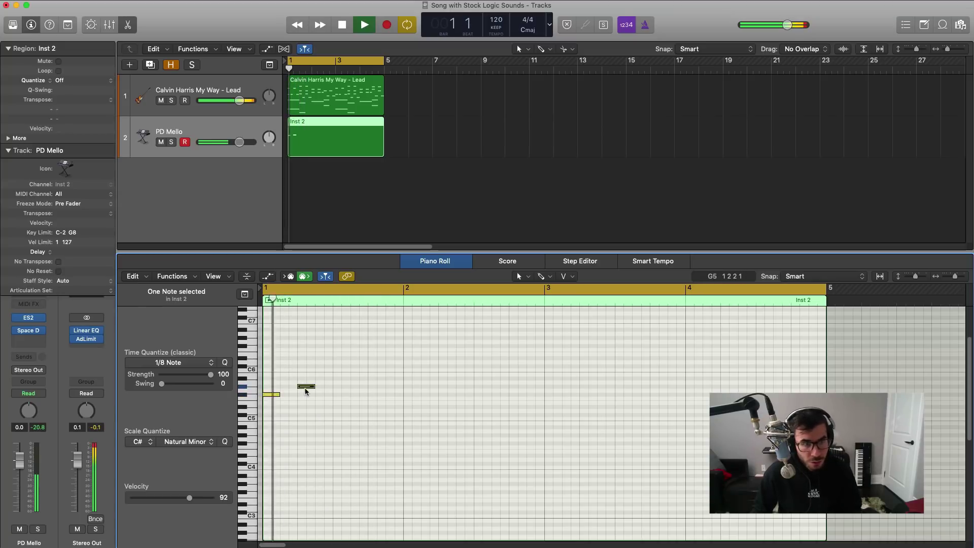
key(space)
drag(306, 390, 342, 389)
key(space)
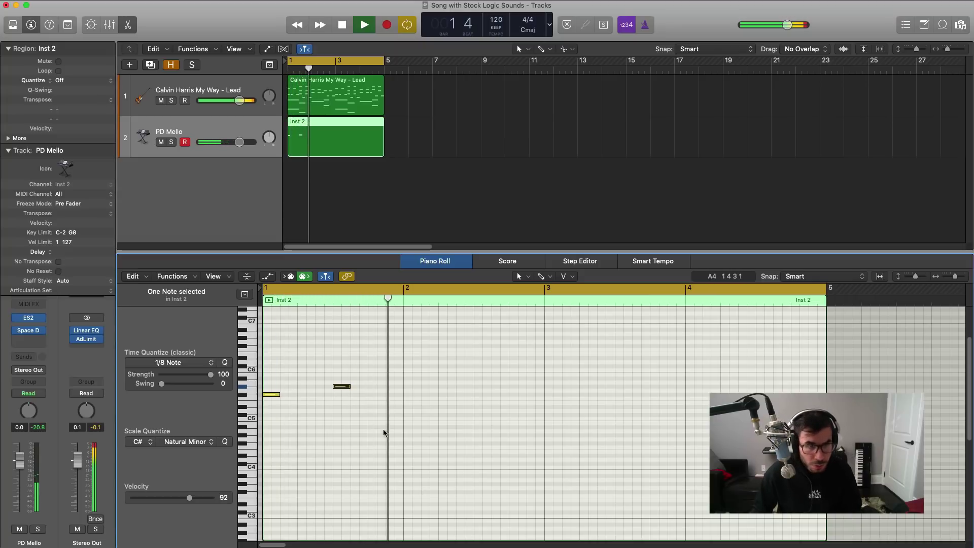
- Add an eighth note on beat 4 of bar 1, trying it at C#5 and raising it to D#5
drag(372, 409, 370, 415)
key(space)
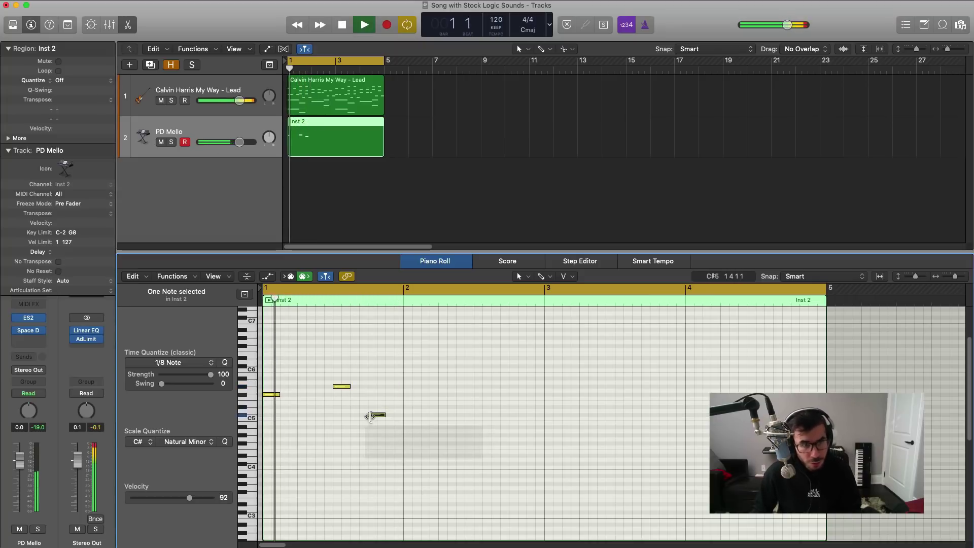
click(370, 416)
key(space)
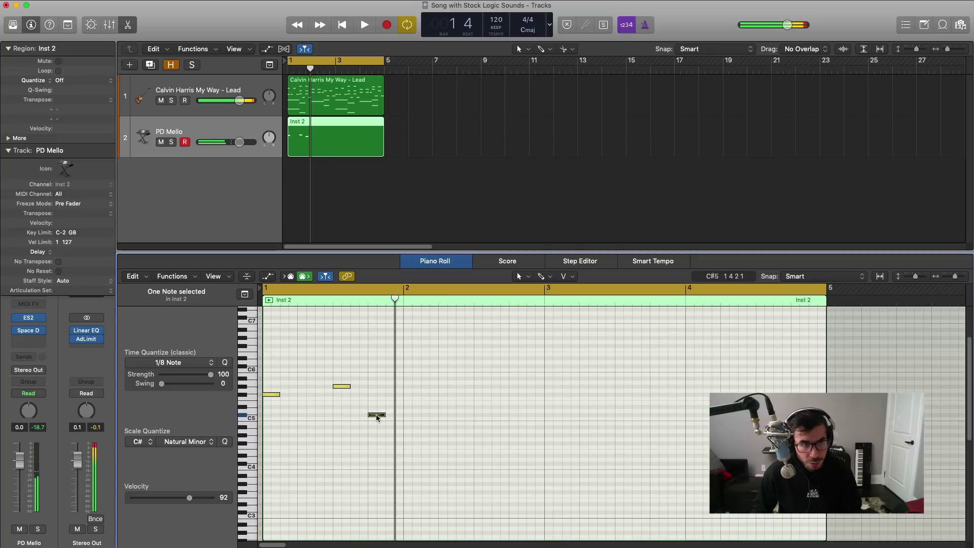
drag(376, 416, 376, 409)
key(space)
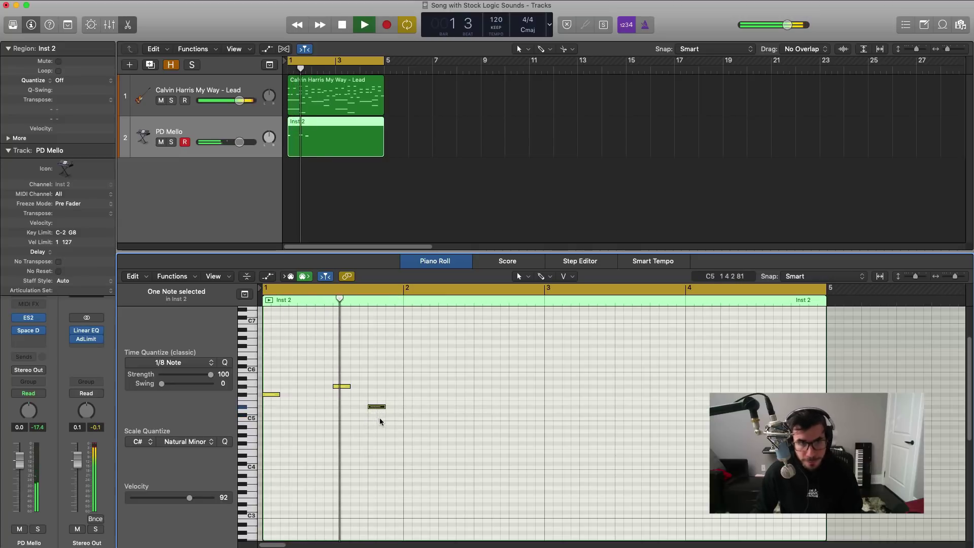
- Add an E5 eighth note directly after the D#5 at the end of bar 1 and audition the phrase
key(space)
super+click(389, 403)
key(space)
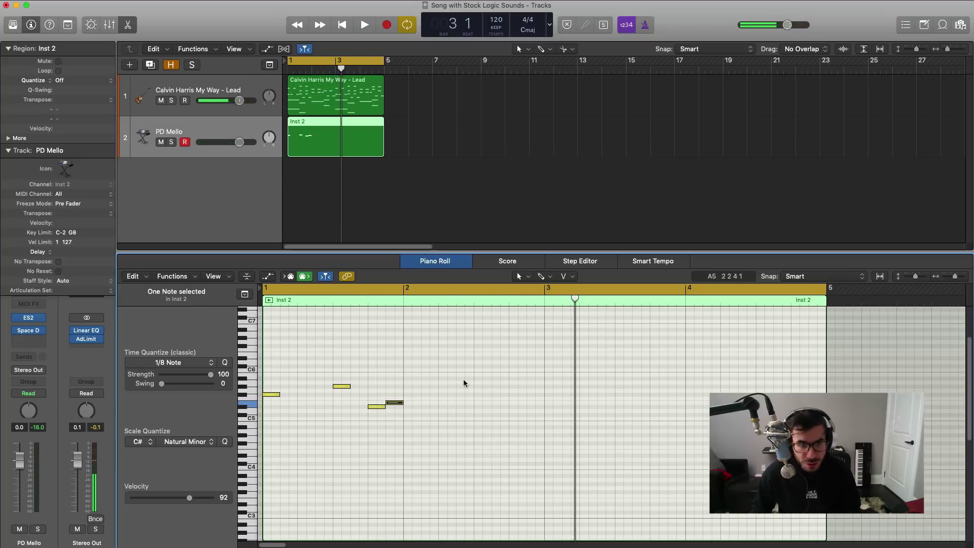
- Add an eighth note on beat 3 of bar 2 and lower it from E6 to B5
key(space)
click(480, 354)
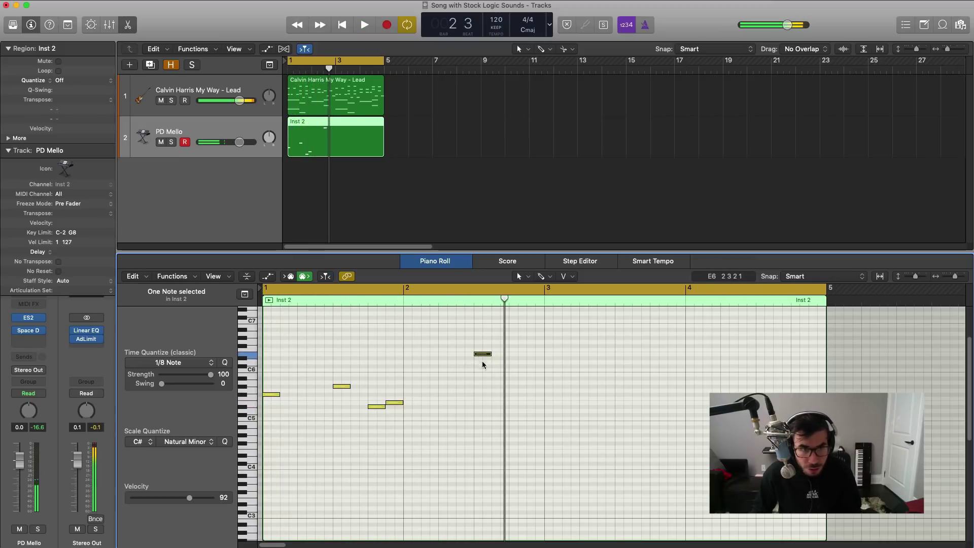
drag(482, 354, 483, 375)
key(space)
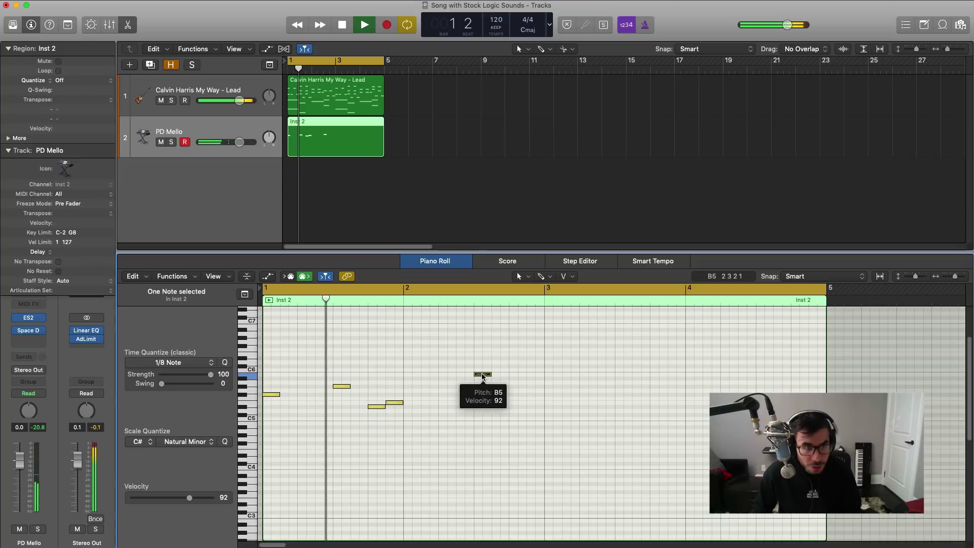
- Raise the PD Mello track volume to 1.7 dB and set the velocity of all five notes to 104
drag(239, 142, 243, 142)
key(space)
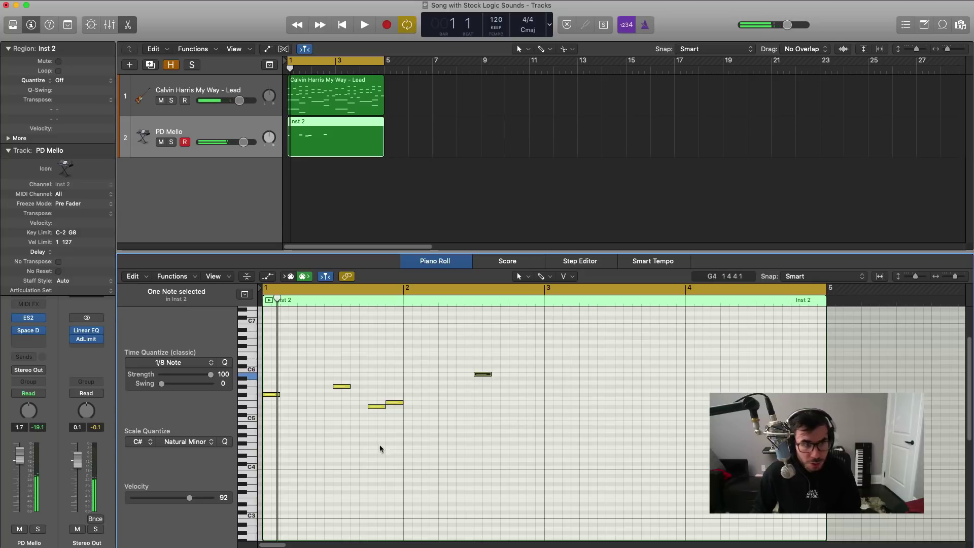
drag(528, 444, 254, 334)
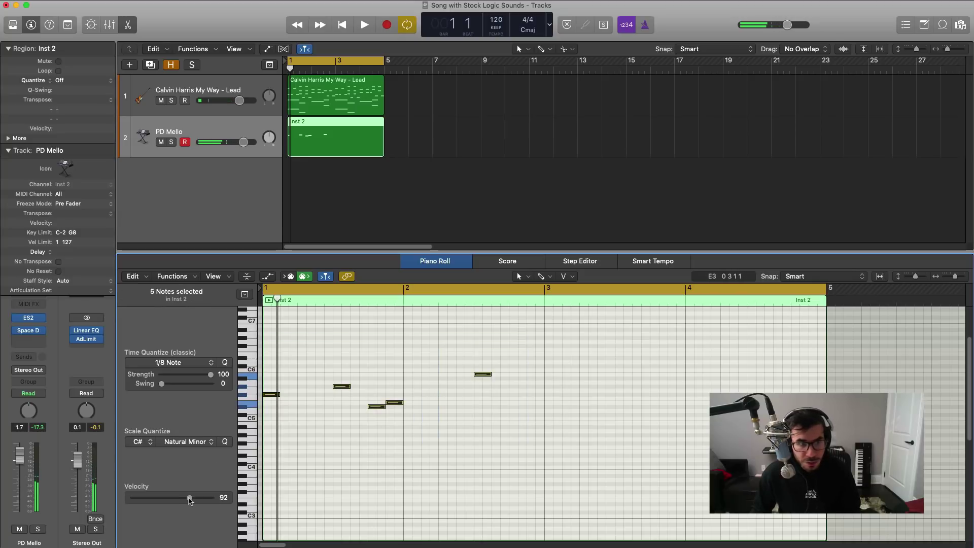
key(space)
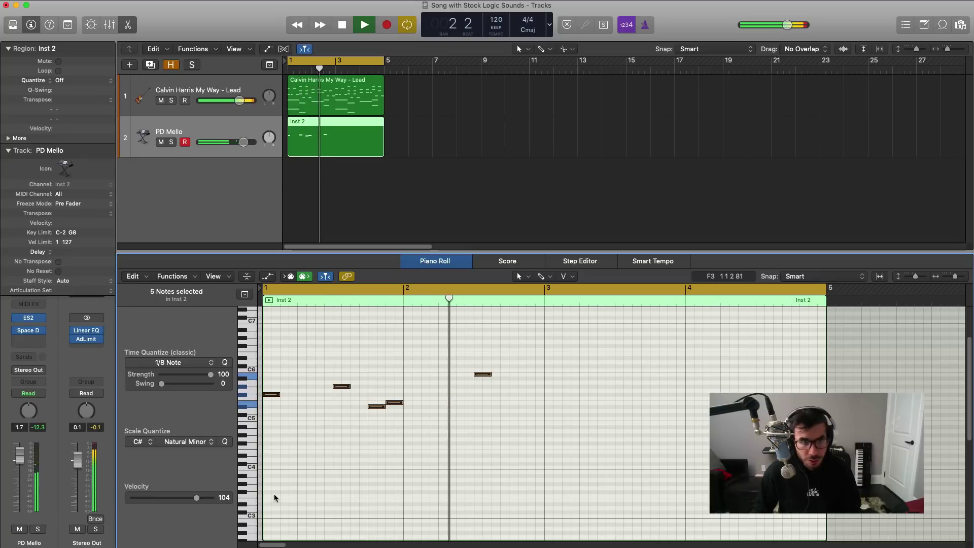
key(space)
- Shorten the B5 note in bar 2 to a sixteenth starting at position 2 3 2 and audition it
scroll(488, 407, up, 2)
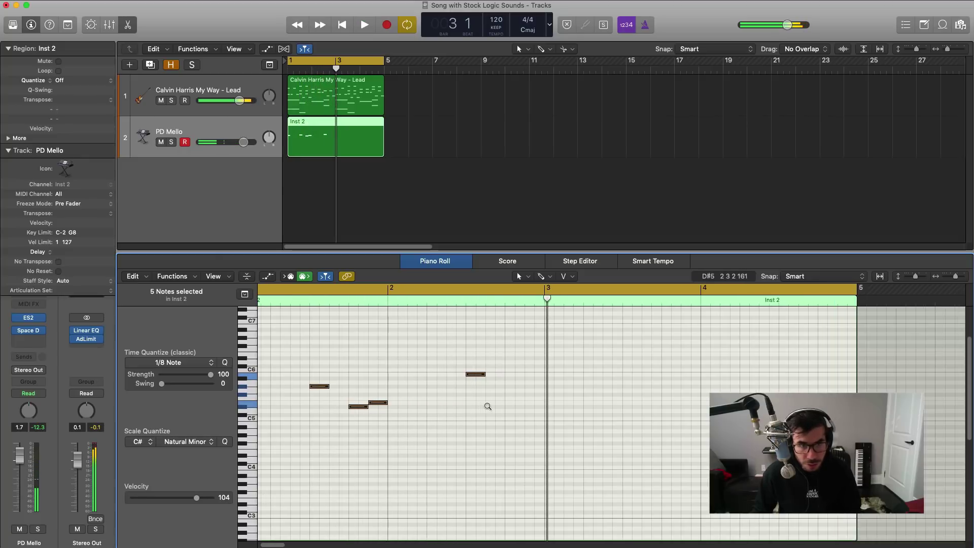
mouse_move(474, 375)
mouse_down()
mouse_move(459, 378)
mouse_move(470, 375)
mouse_up()
key(super+z)
click(474, 385)
key(space)
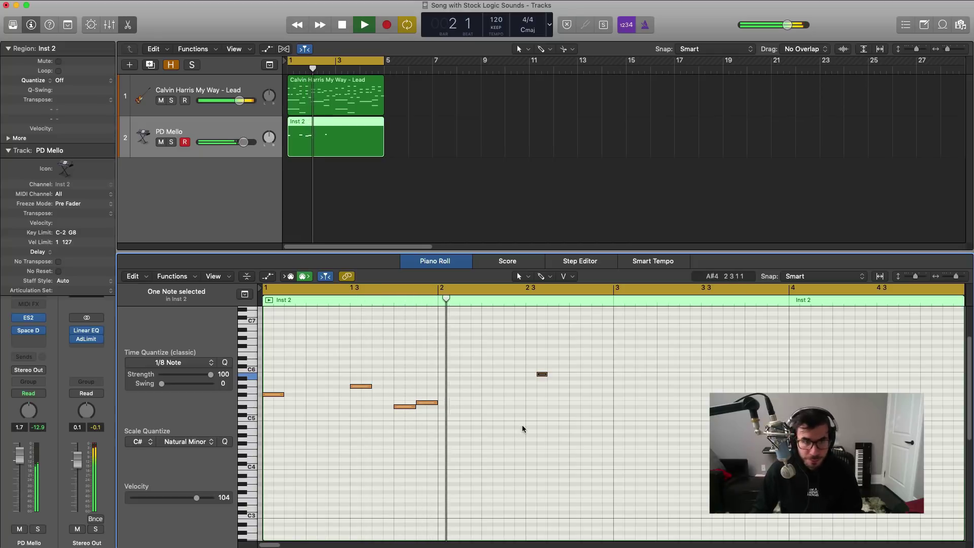
key(space)
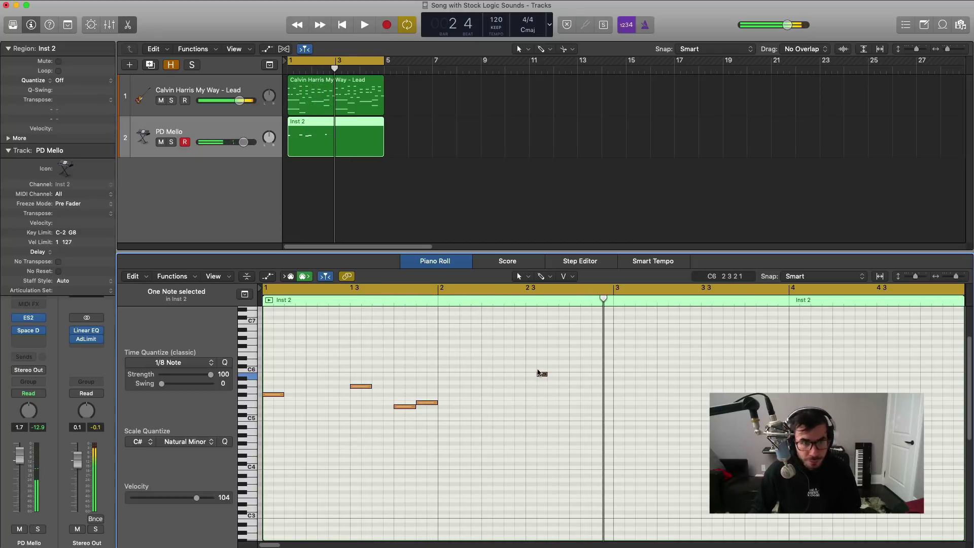
- Move the B5 sixteenth to 2 2 3 and continue the run with C#6, B5, G#5 and F#5 sixteenths up to beat 4 of bar 2
drag(542, 376, 520, 369)
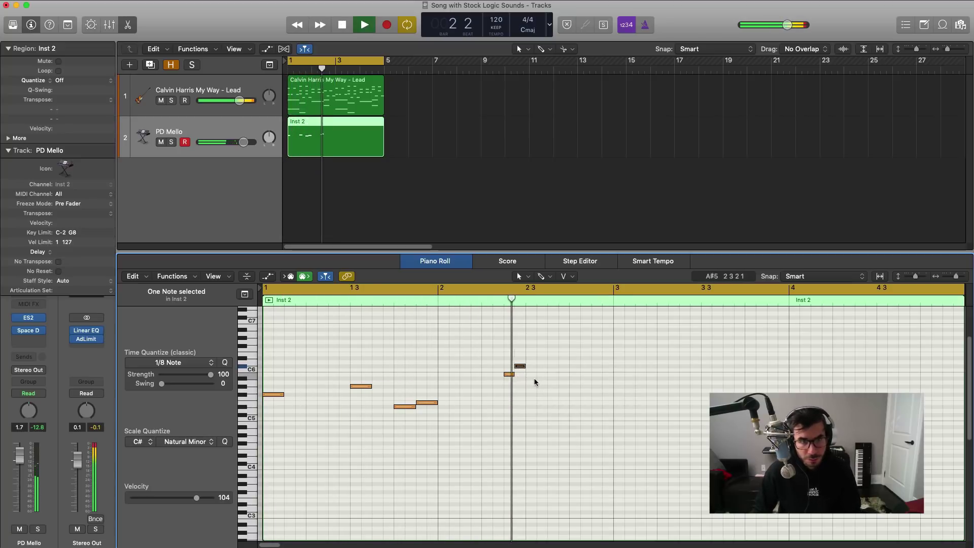
key(space)
key(space)
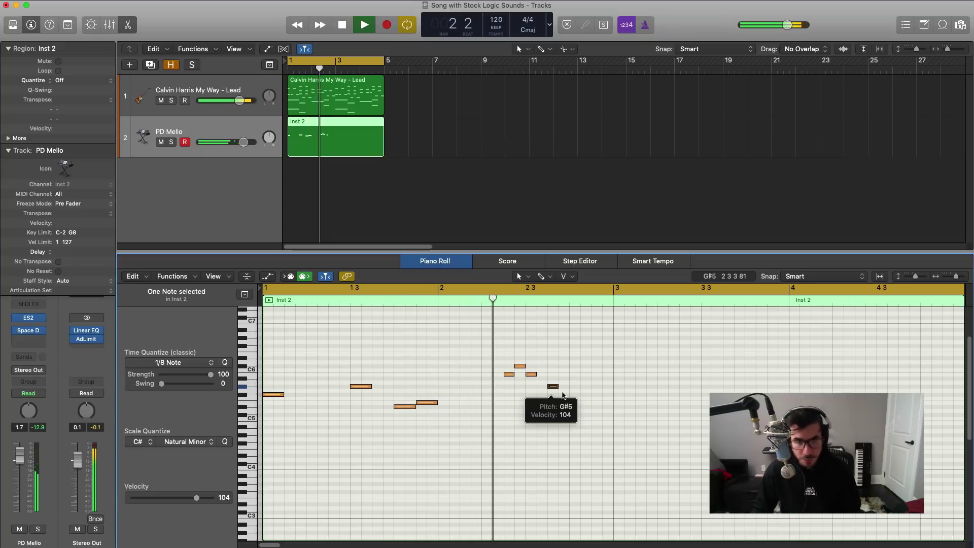
super+click(574, 399)
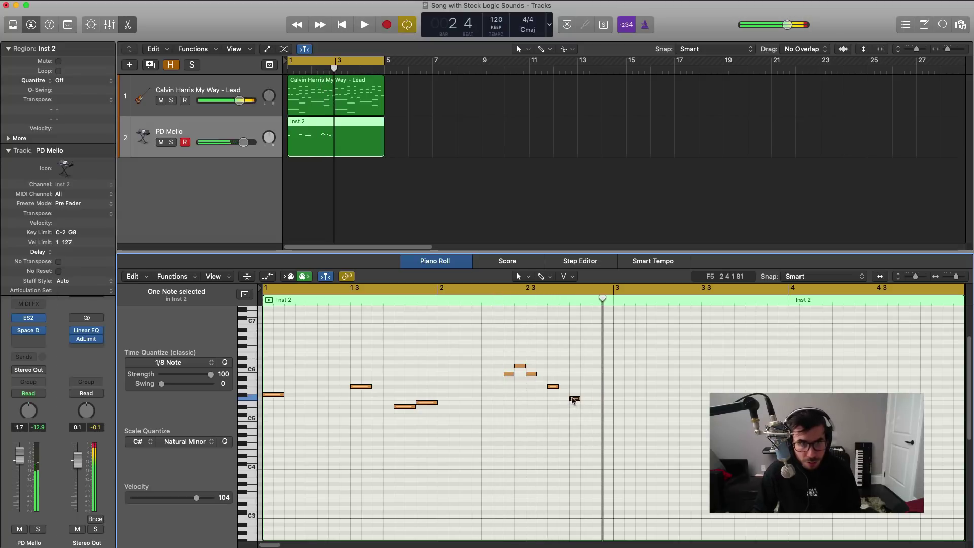
drag(573, 400, 572, 396)
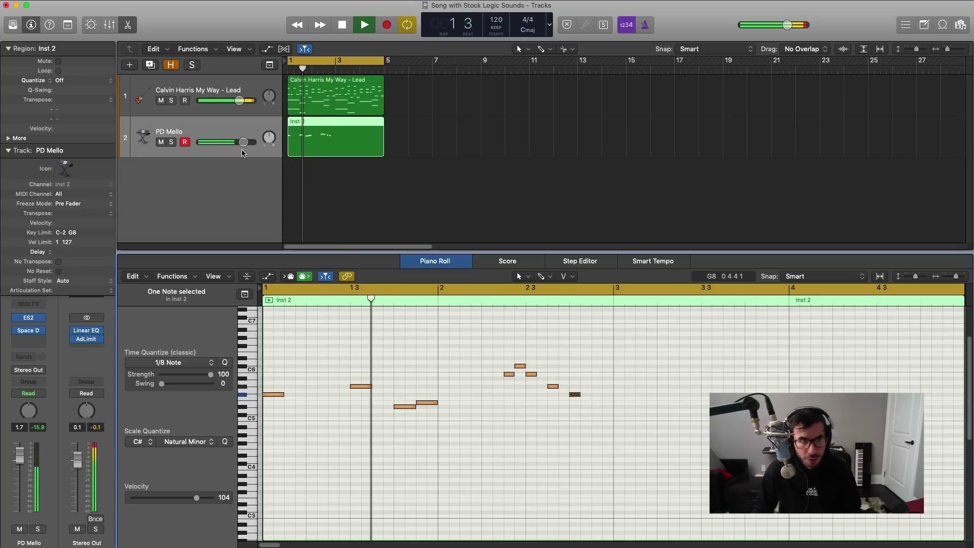
- Balance the two tracks by setting PD Mello to 3.0 dB panned +11 and lowering the lead volume slightly
drag(243, 142, 263, 135)
key(space)
key(space)
drag(243, 104, 239, 104)
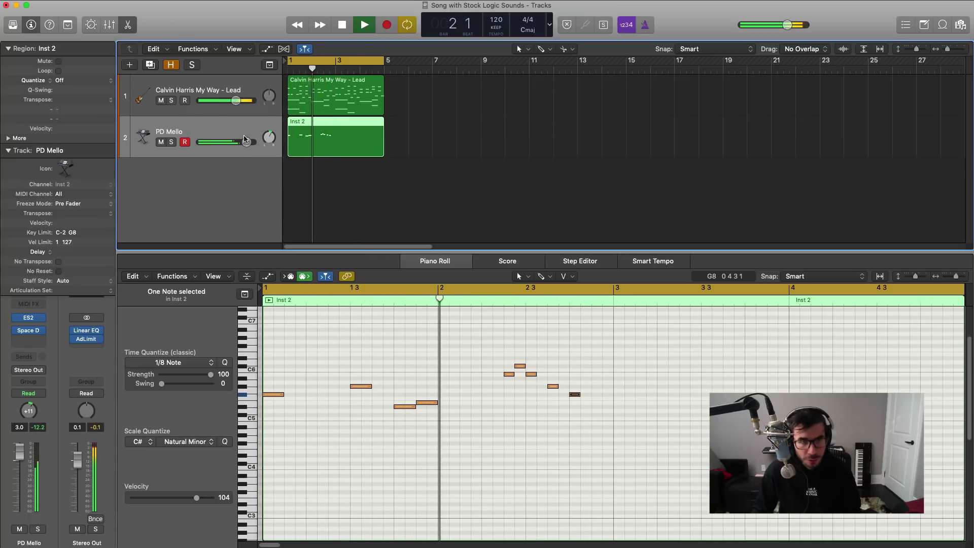
key(space)
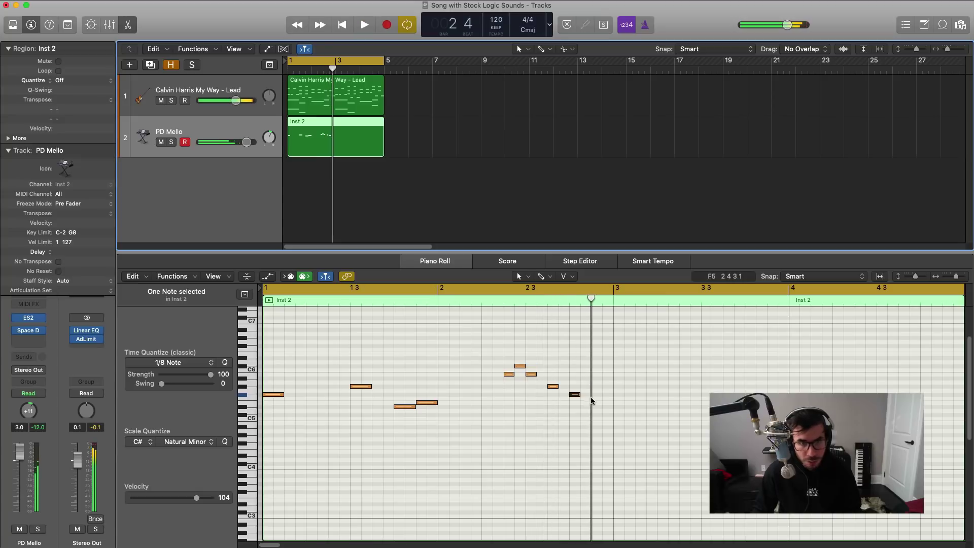
- Add an E5 sixteenth at position 2 4 3 and an F#5 note three sixteenths long at the start of bar 3
super+click(592, 404)
key(space)
click(596, 404)
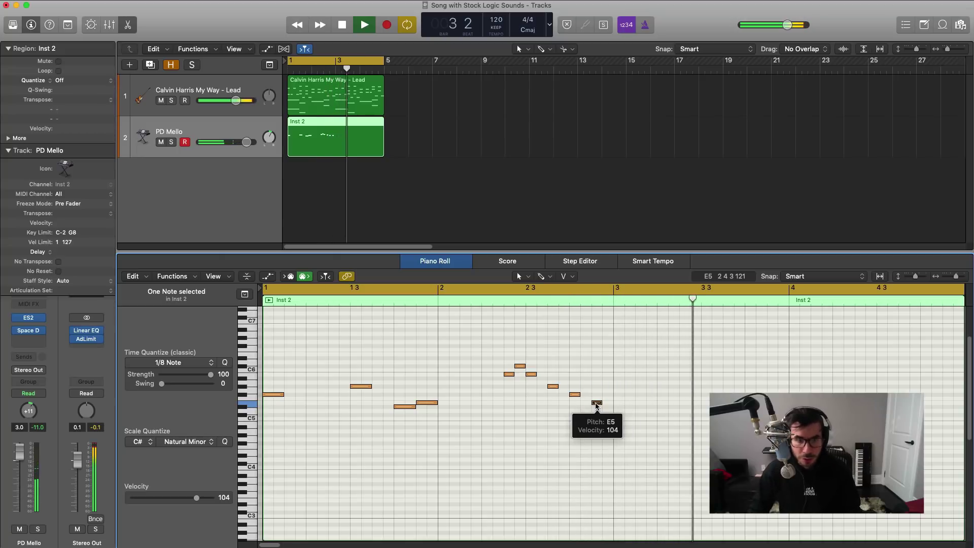
drag(620, 395, 644, 399)
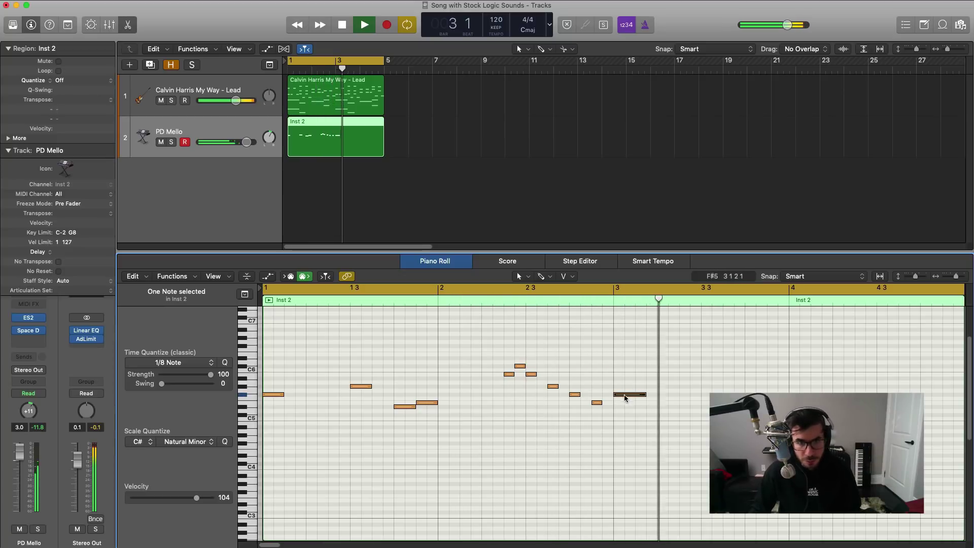
- Try the first note of bar 3 at D#5 and return it to F#5
key(space)
drag(626, 397, 625, 409)
key(space)
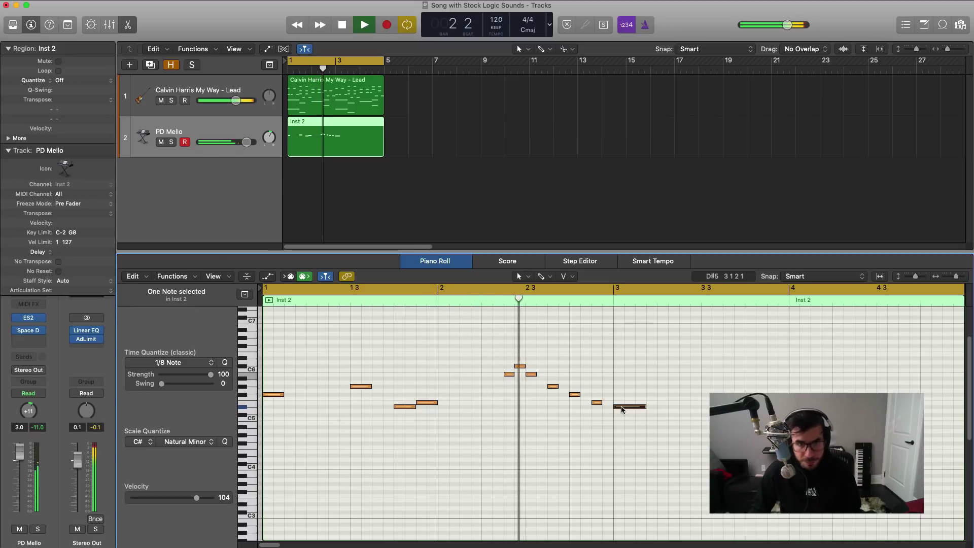
key(space)
drag(622, 408, 614, 397)
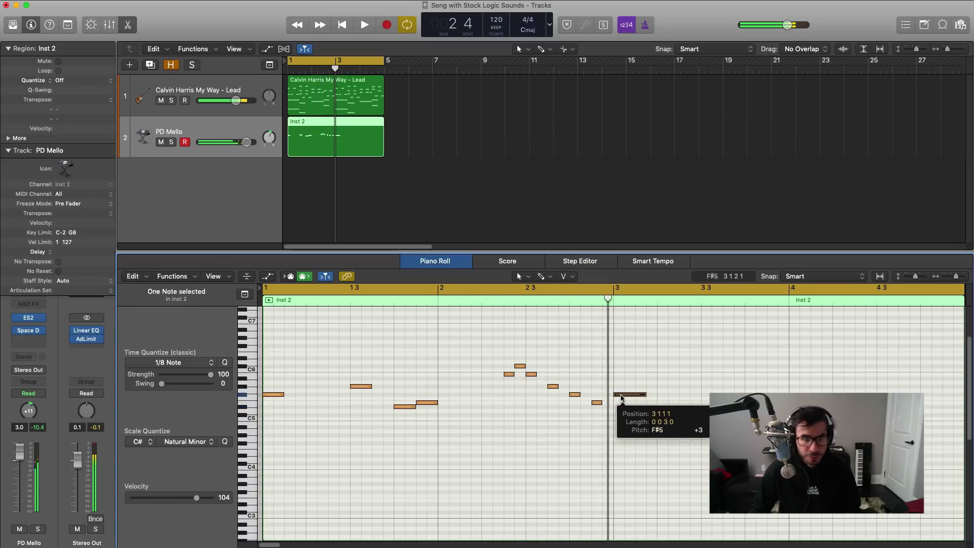
key(space)
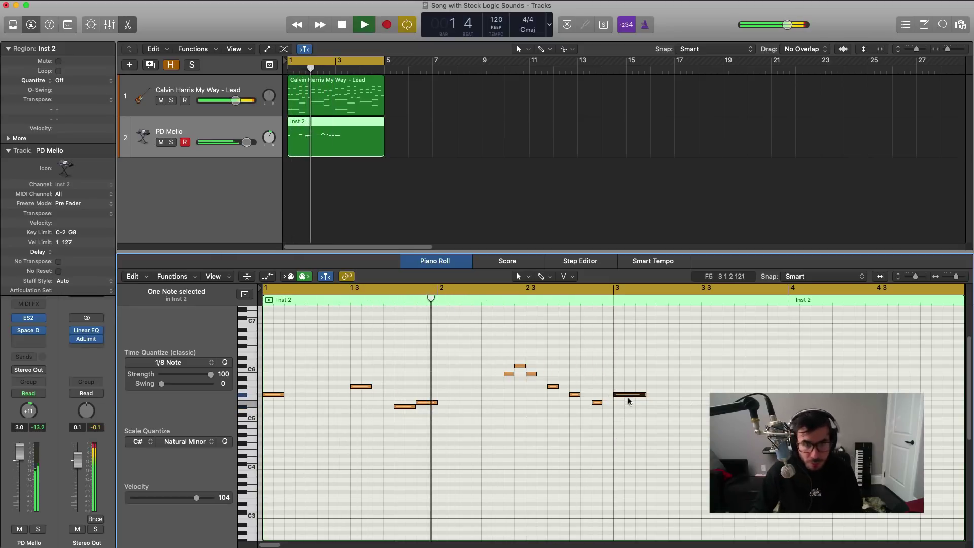
- Add a G#5 eighth note on beat 2 of bar 3 and raise the PD Mello volume to 4.0 dB
click(660, 387)
drag(687, 387, 679, 387)
drag(247, 143, 250, 142)
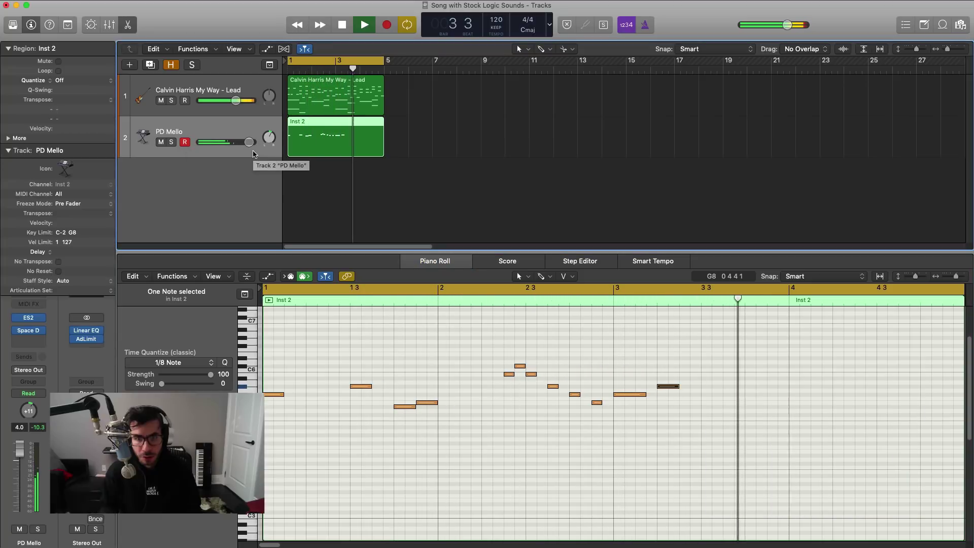
key(space)
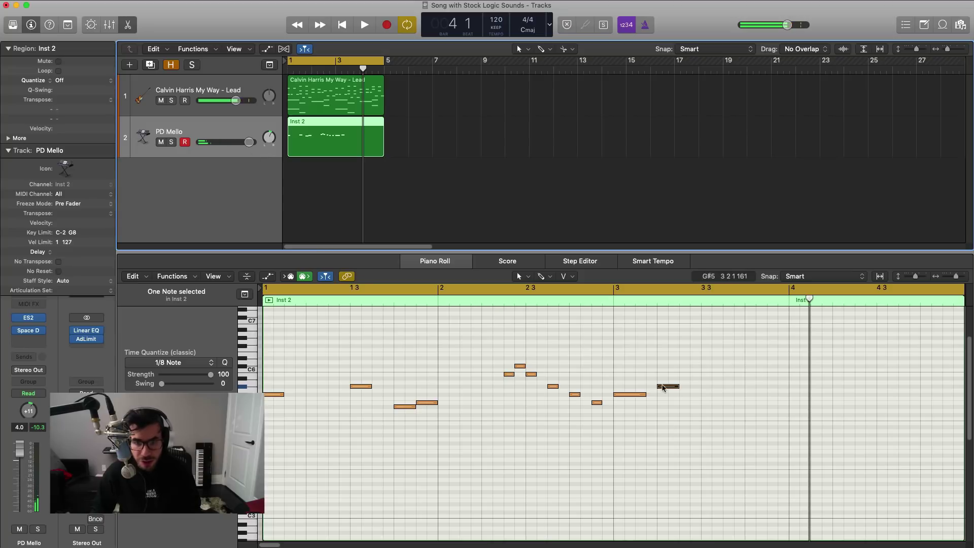
- Fill beat 4 of bar 3 with two eighth notes, D#5 followed by F#5, and lower the second to E5
super+click(747, 406)
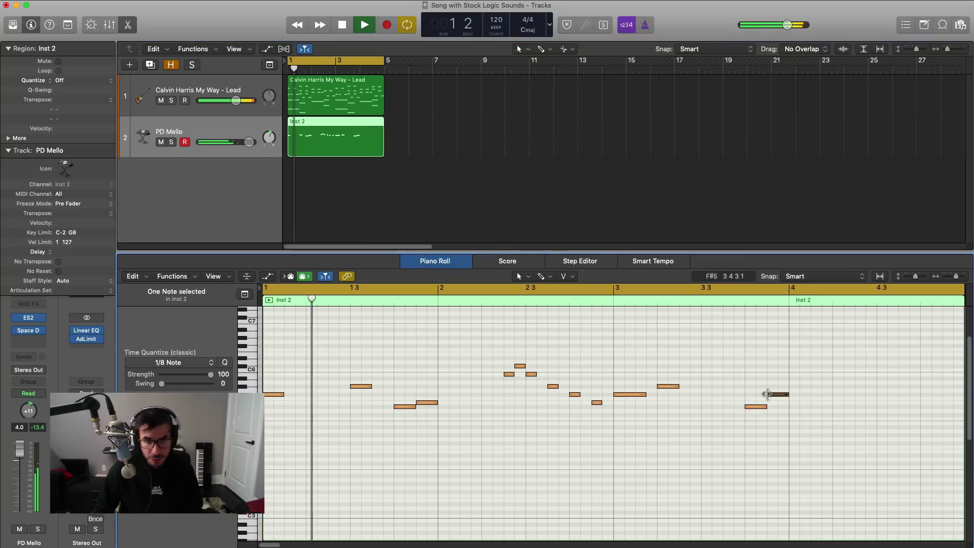
ctrl+alt+click(767, 414)
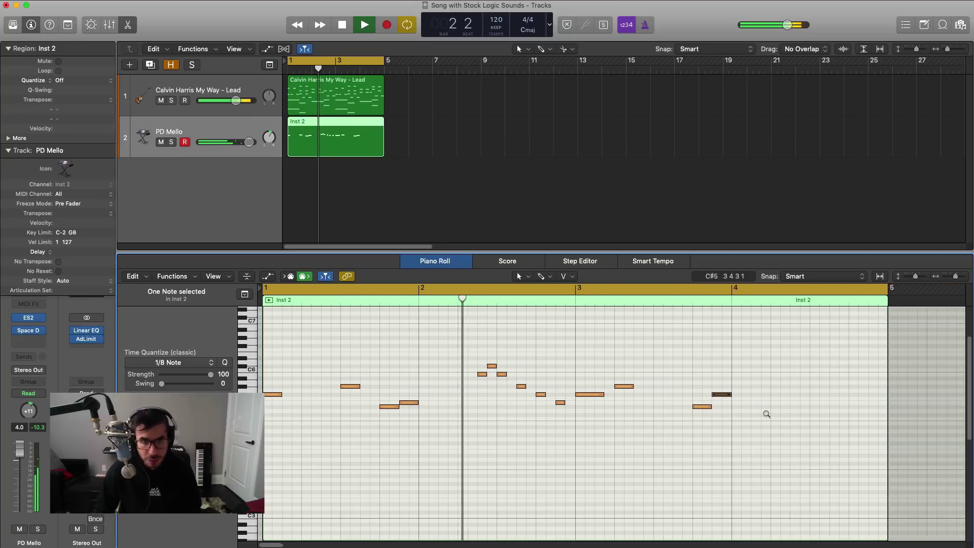
ctrl+alt+click(767, 414)
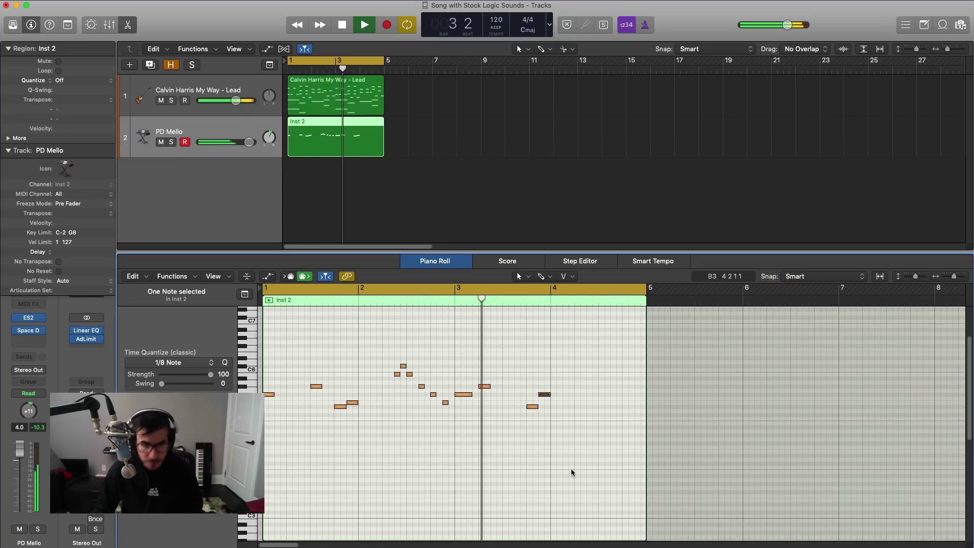
click(549, 398)
key(space)
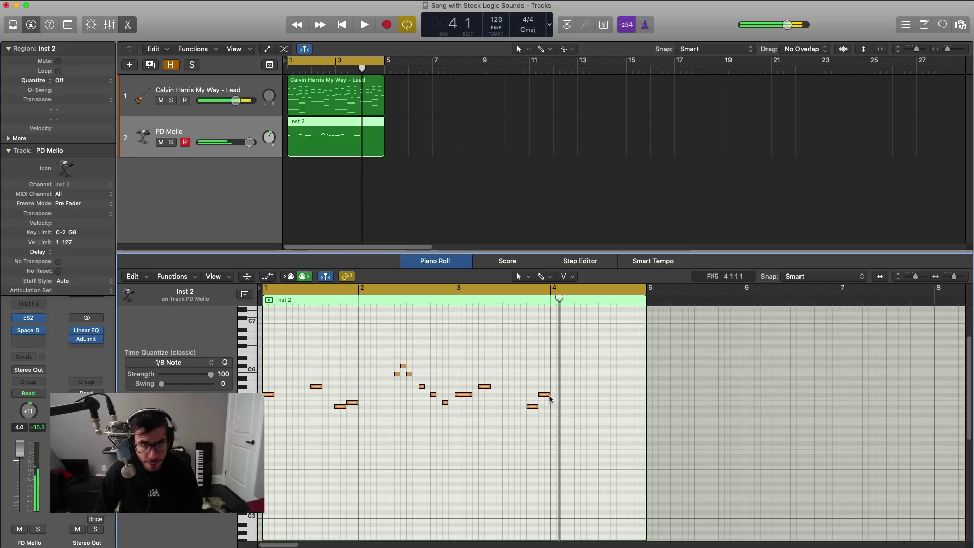
drag(549, 398, 545, 404)
key(space)
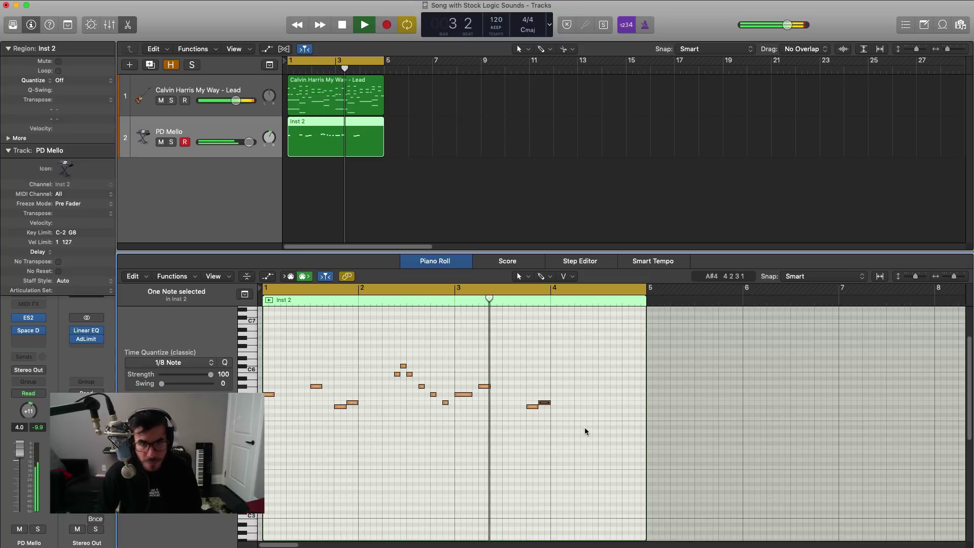
- Add a B4 eighth note on the second half of beat 3 in bar 4 and turn off the cycle range
key(space)
super+click(611, 424)
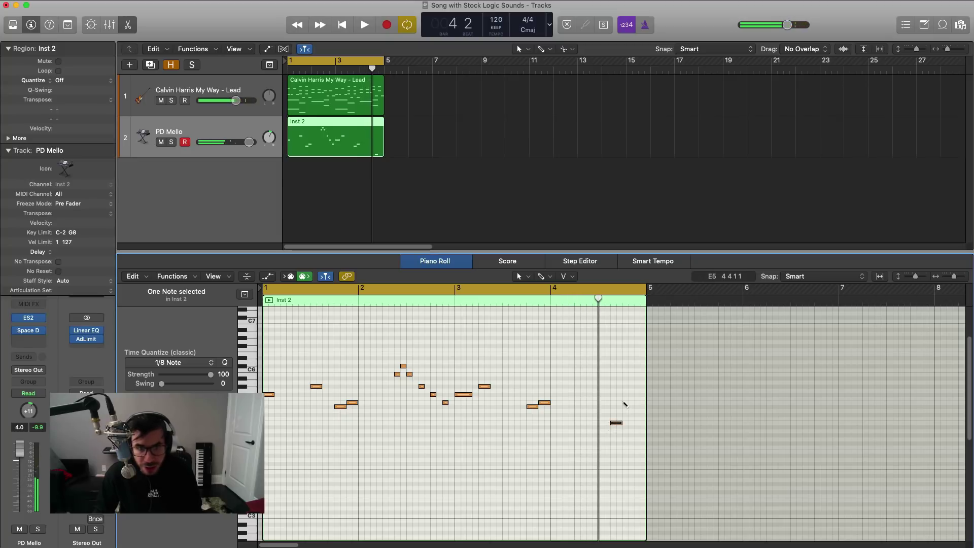
key(space)
click(548, 292)
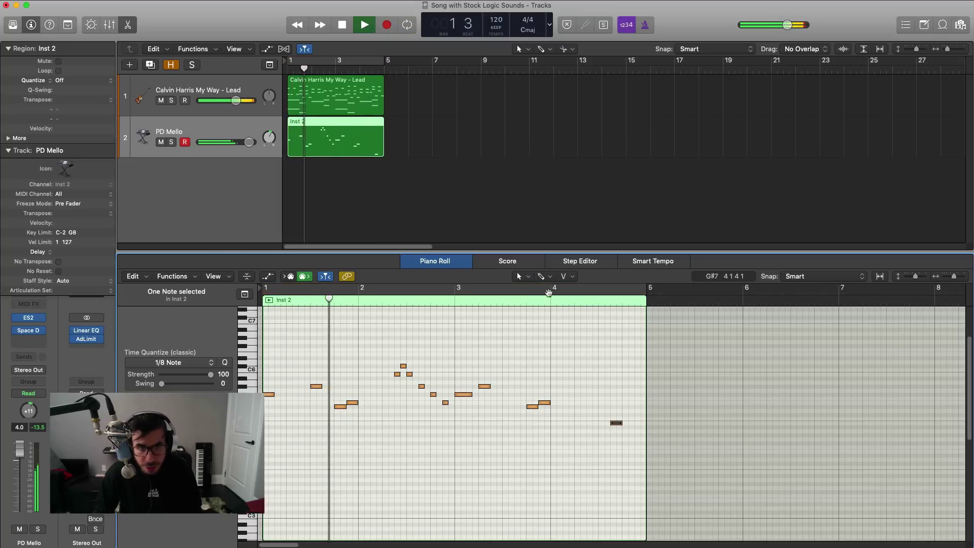
- Add a C#5 eighth note on the second half of beat 4 in bar 4 and cycle bars 1 to 4
drag(550, 293, 647, 293)
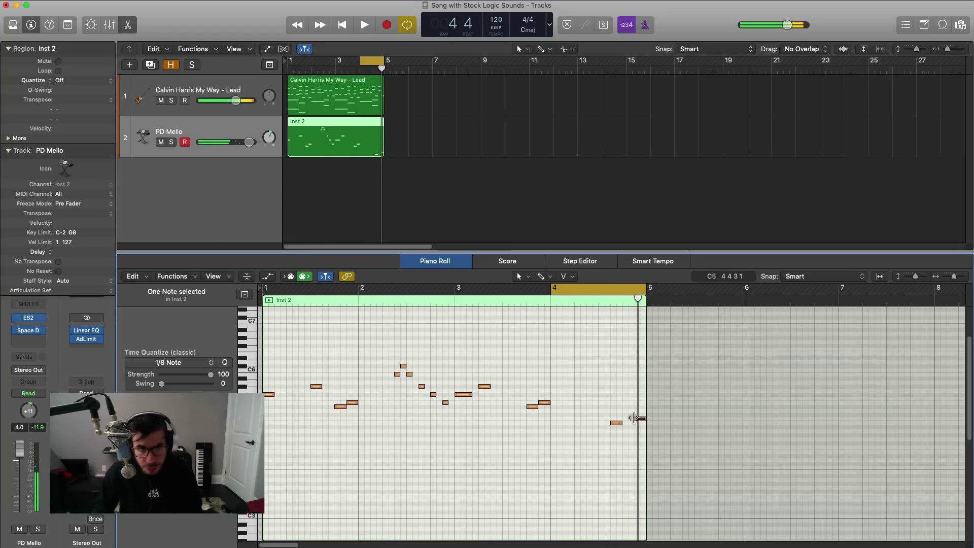
drag(641, 420, 639, 416)
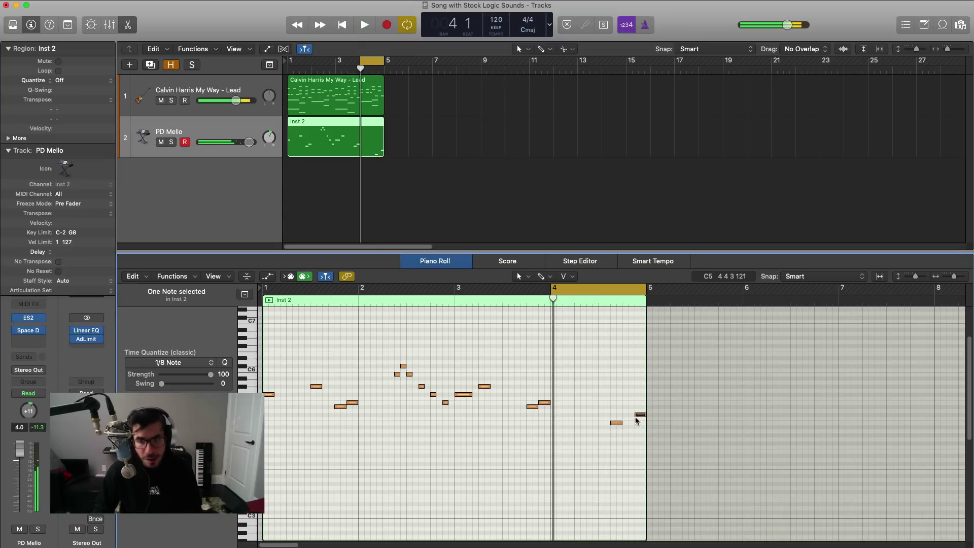
drag(289, 60, 381, 73)
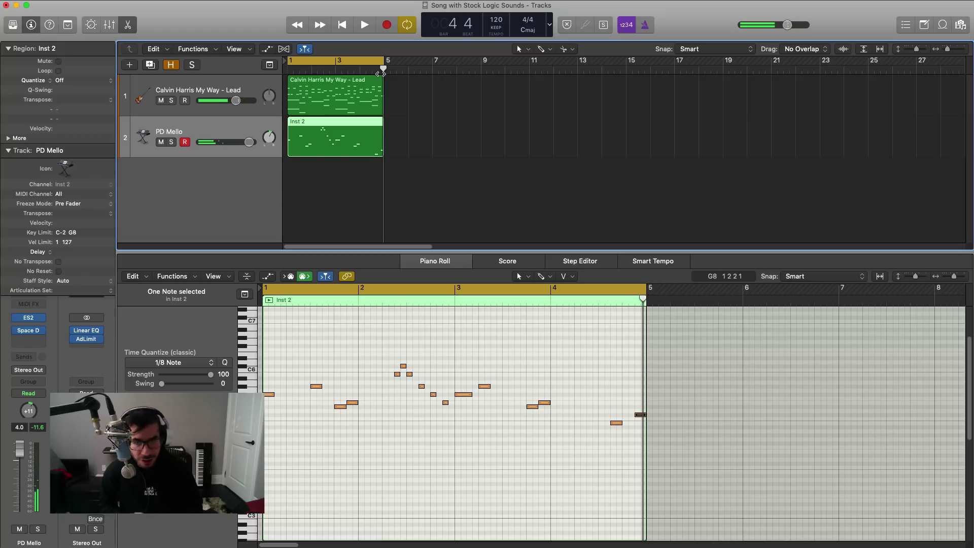
key(space)
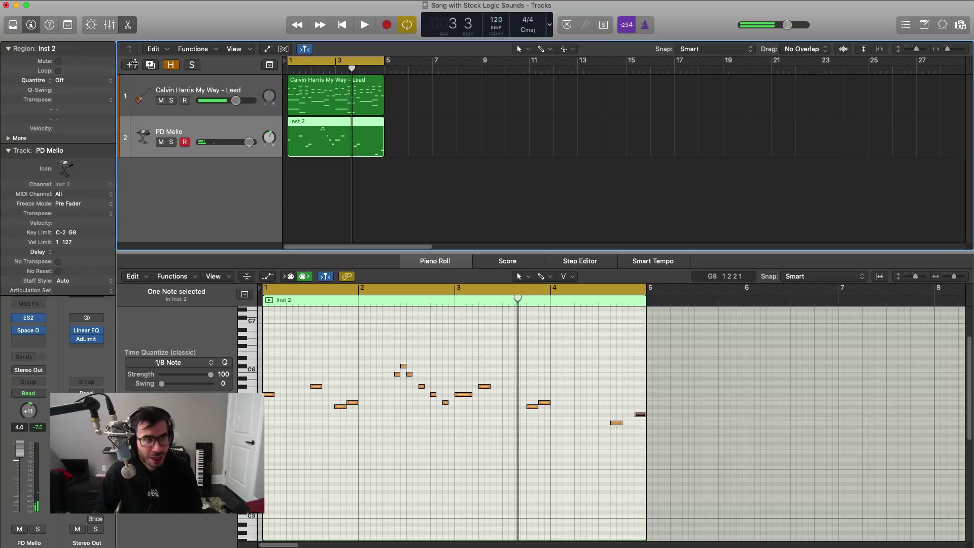
- Duplicate the PD Mello track with its settings and copy the Calvin Harris My Way - Lead region onto it at bar 1
click(151, 65)
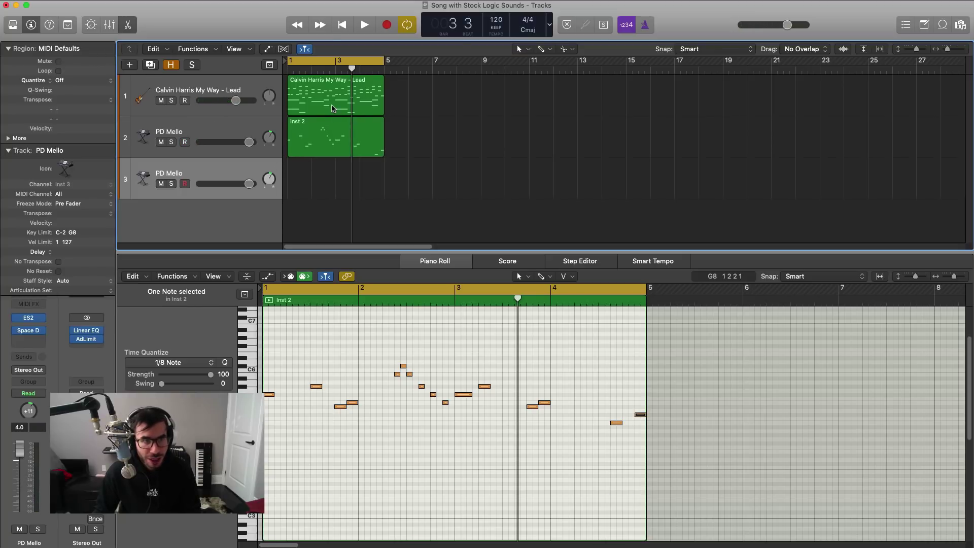
drag(332, 108, 333, 197)
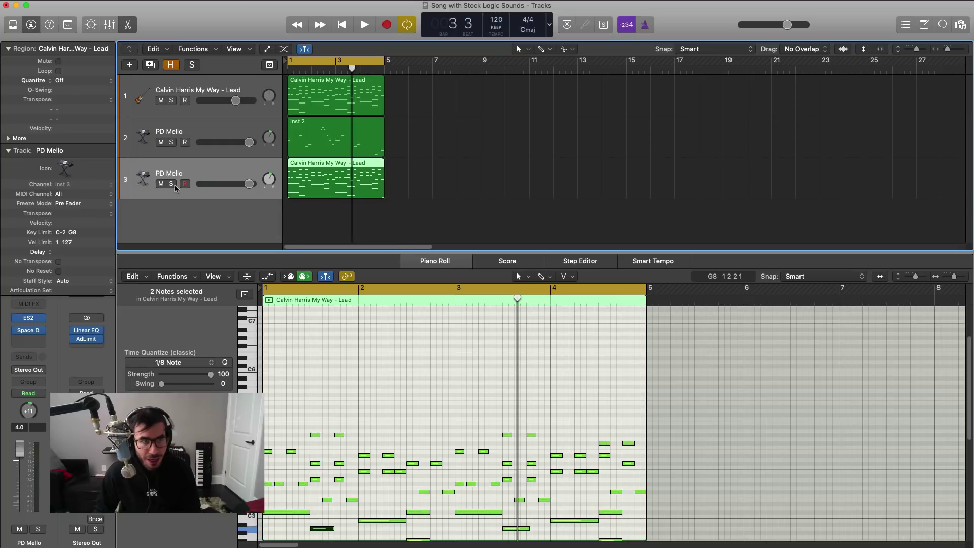
click(297, 101)
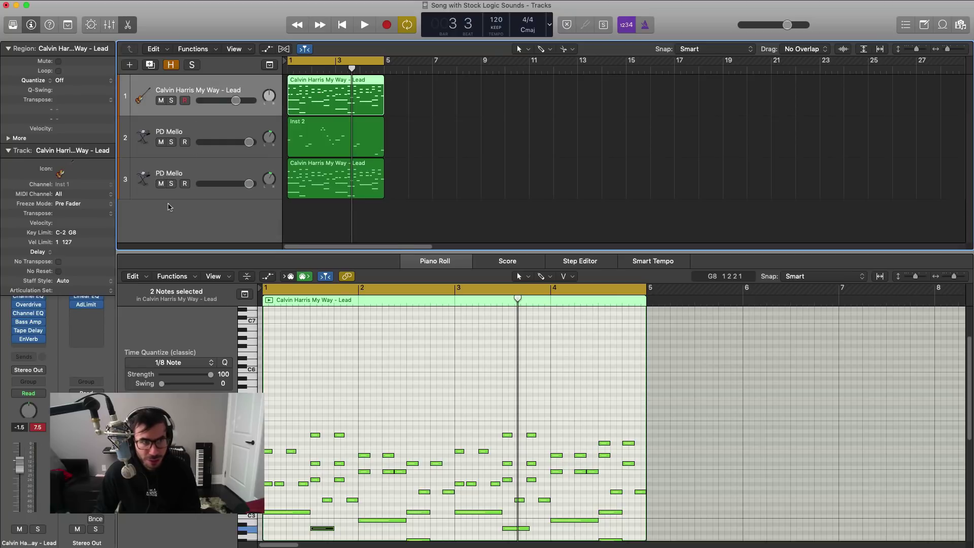
- Listen to the duplicated PD Mello track soloed, and add the melody and lead tracks to the solo for comparison
click(171, 184)
key(space)
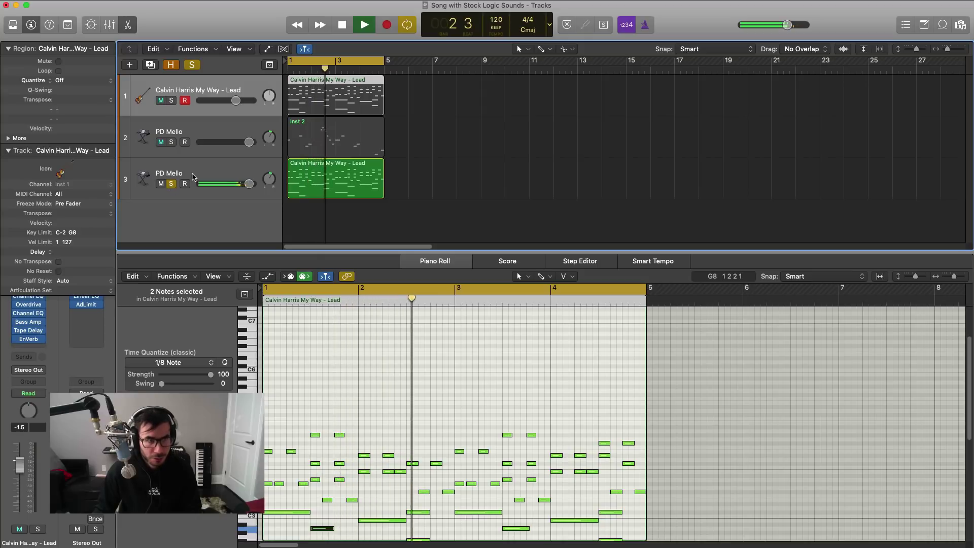
click(196, 171)
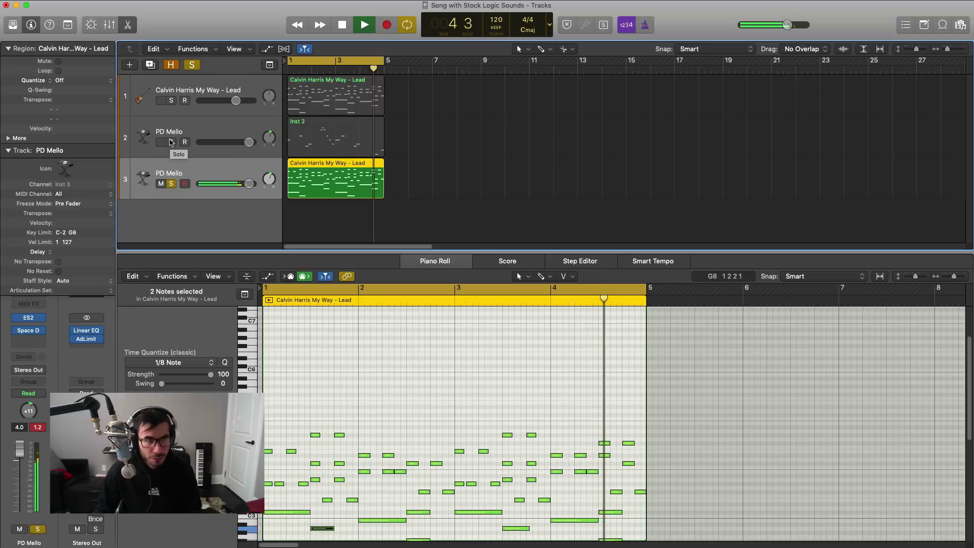
click(171, 142)
click(171, 100)
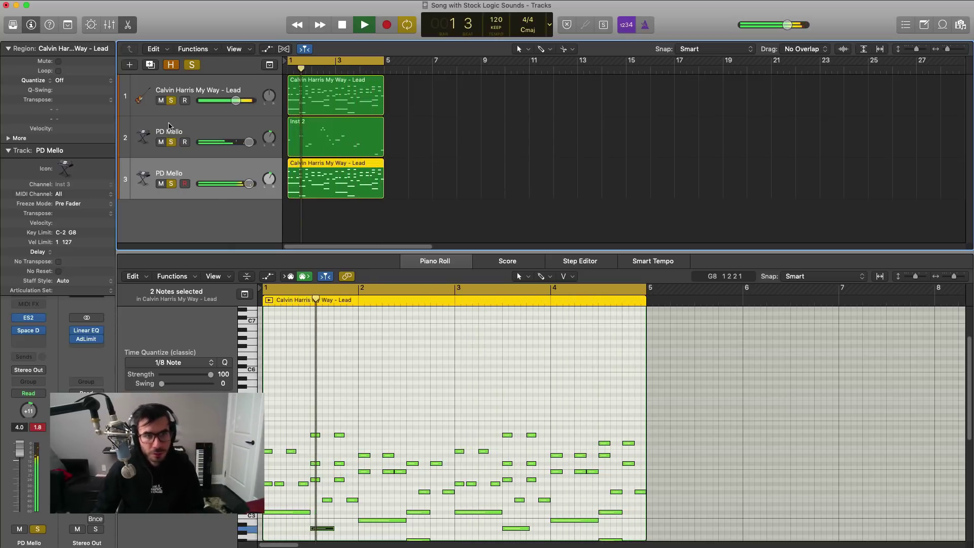
click(169, 126)
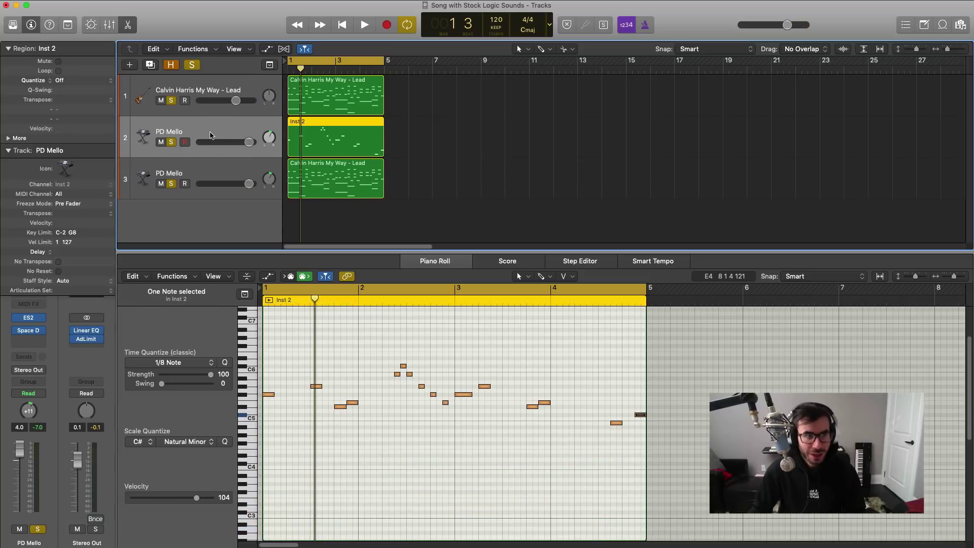
- Create a software instrument track and load the PL Lif3 patch from the Metro Boomin folder in the user channel strip settings
click(130, 64)
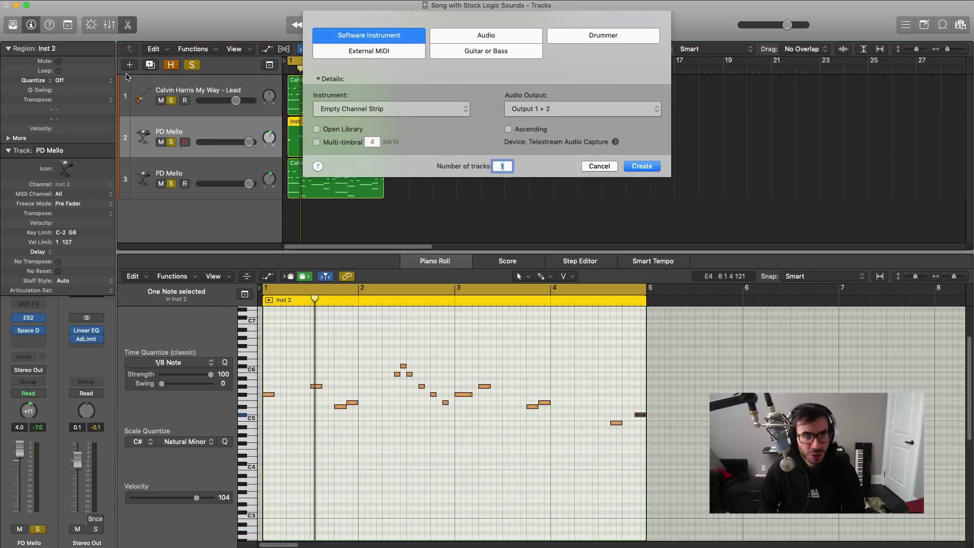
click(642, 166)
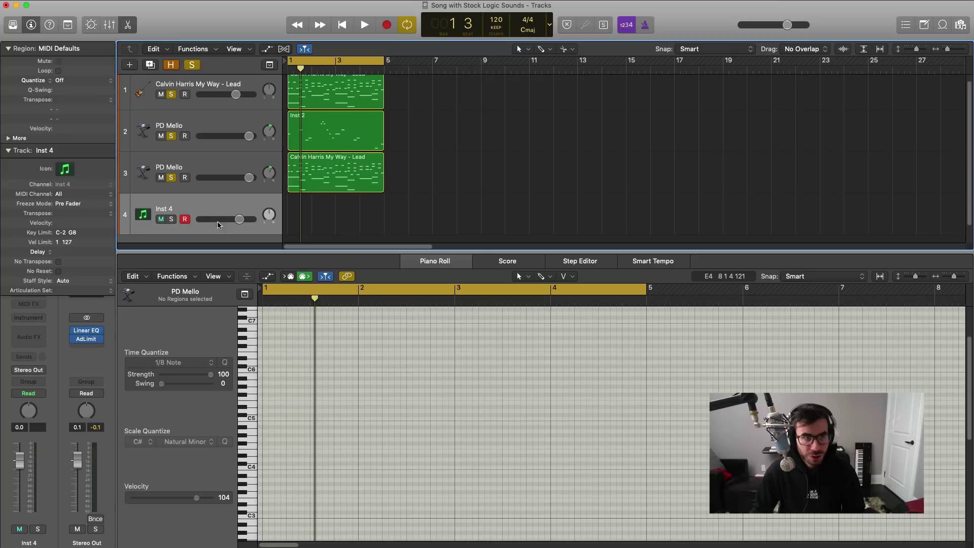
click(18, 24)
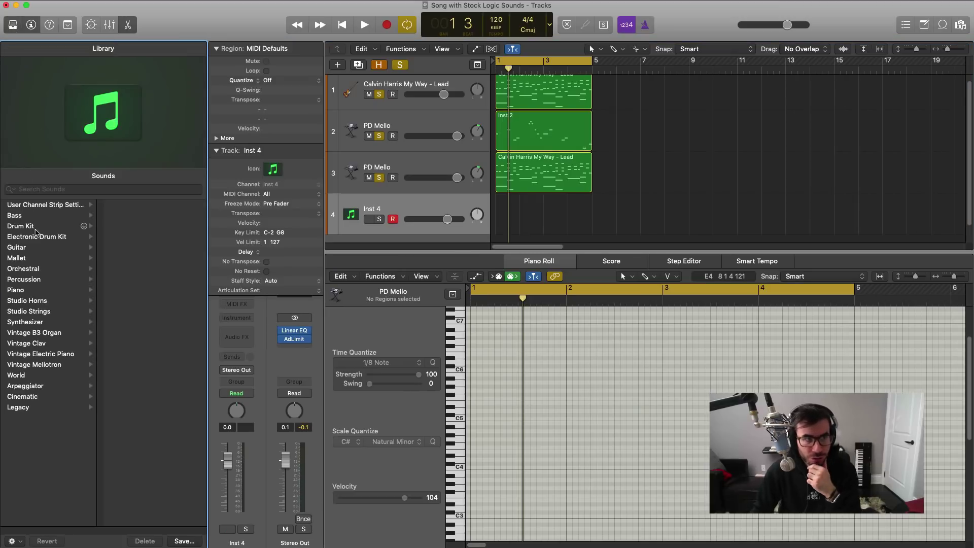
scroll(185, 392, down, 15)
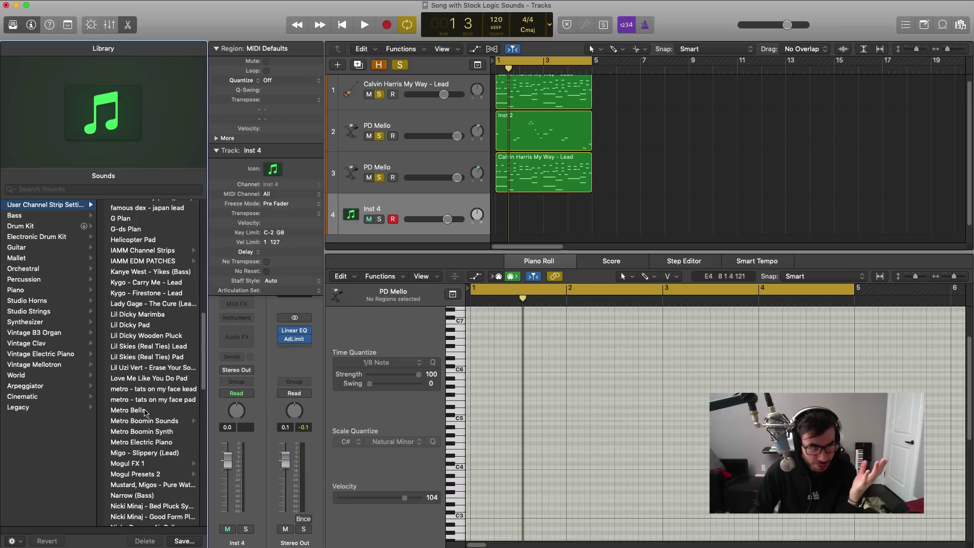
scroll(145, 412, down, 10)
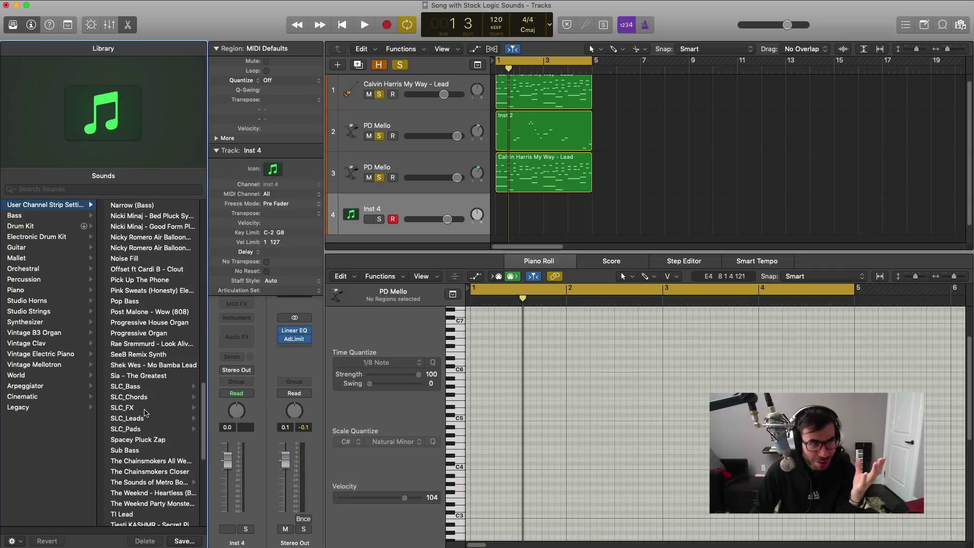
scroll(146, 413, down, 2)
scroll(150, 427, down, 2)
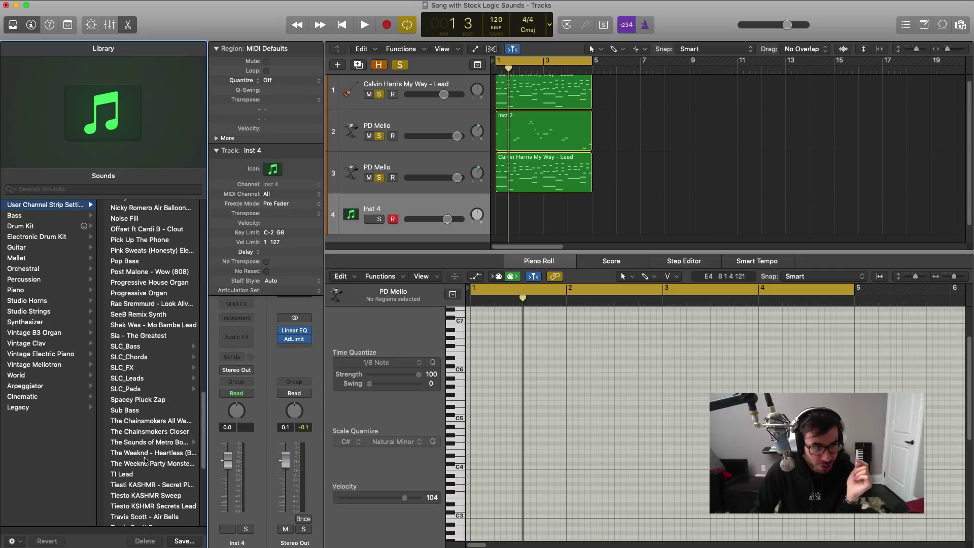
click(161, 443)
scroll(163, 410, down, 1)
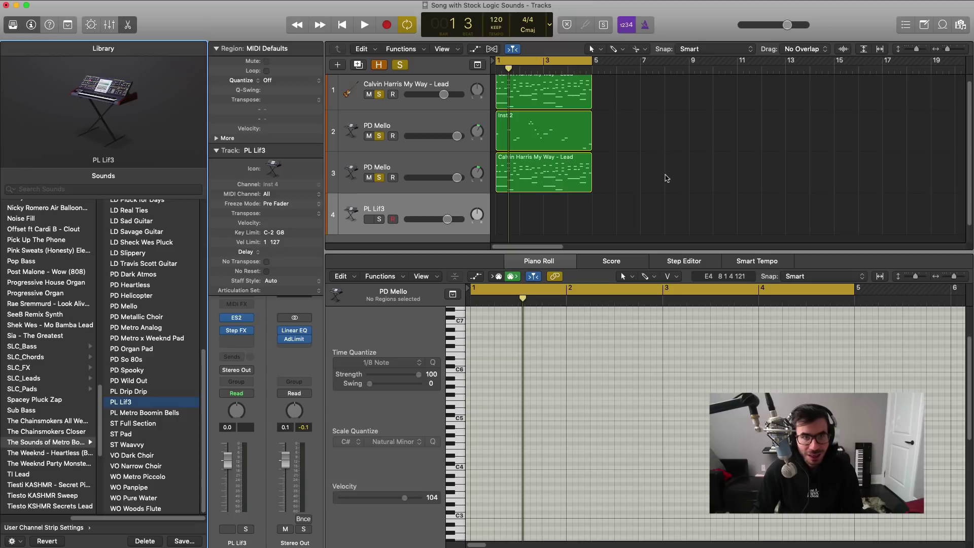
click(666, 178)
- Copy the regions of both PD Mello tracks to bar 5 and join the copies into one region
click(545, 173)
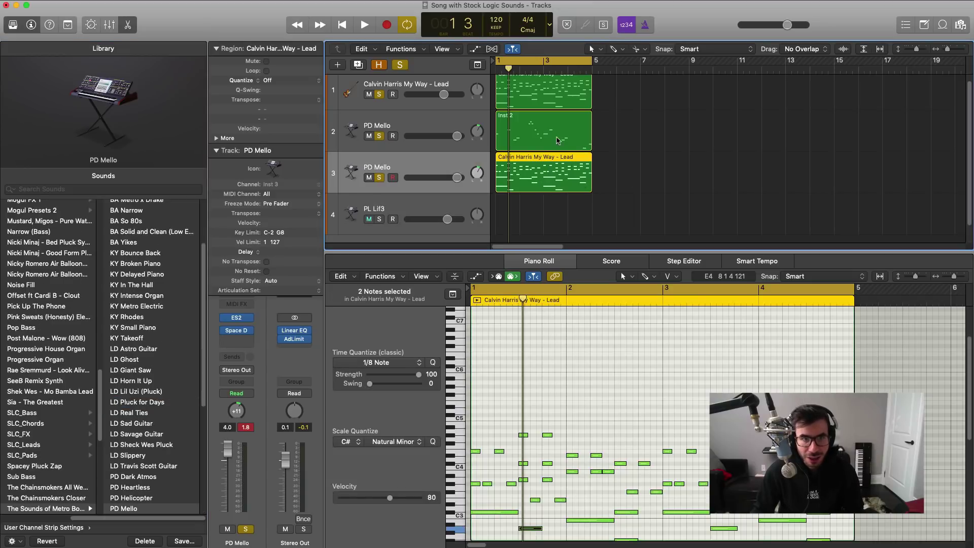
click(548, 138)
shift+click(546, 171)
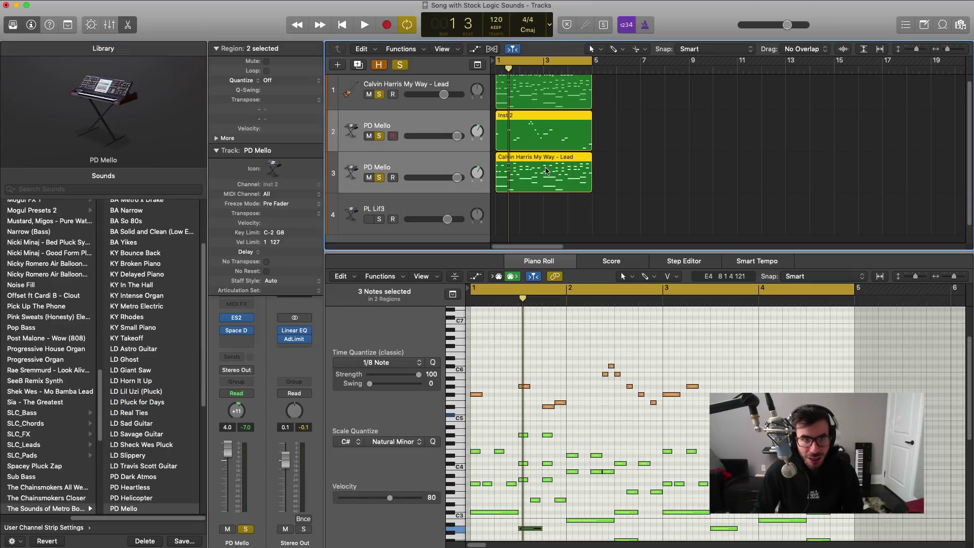
right_click(562, 170)
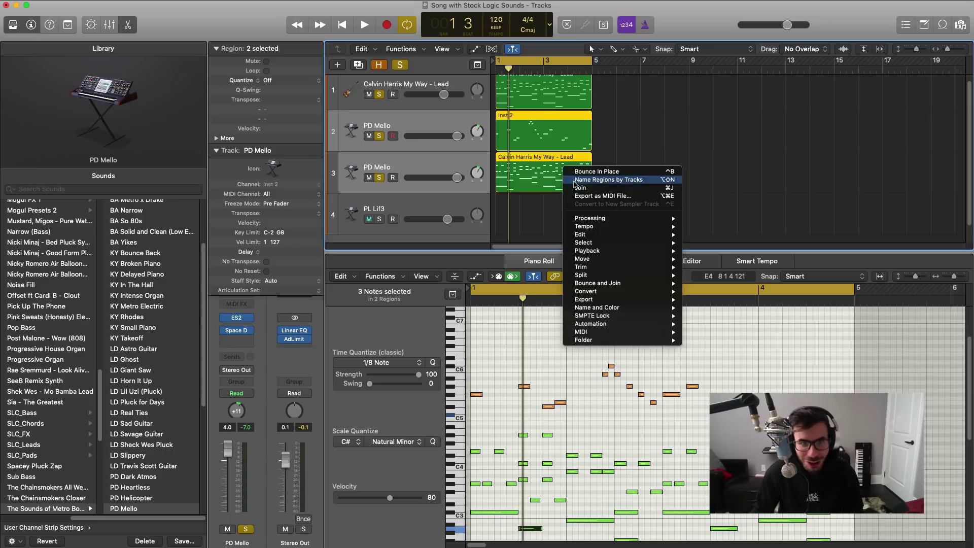
click(619, 143)
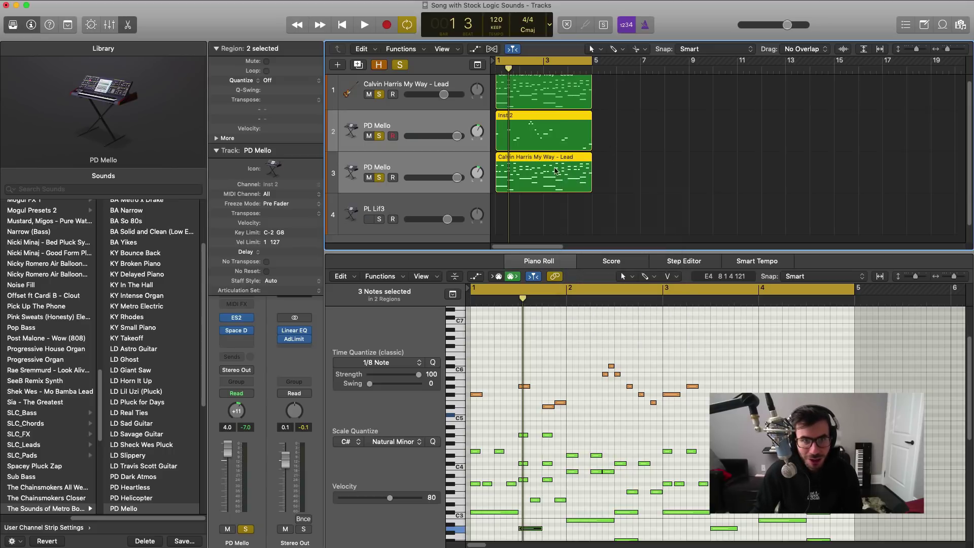
drag(555, 174, 652, 173)
drag(786, 192, 662, 130)
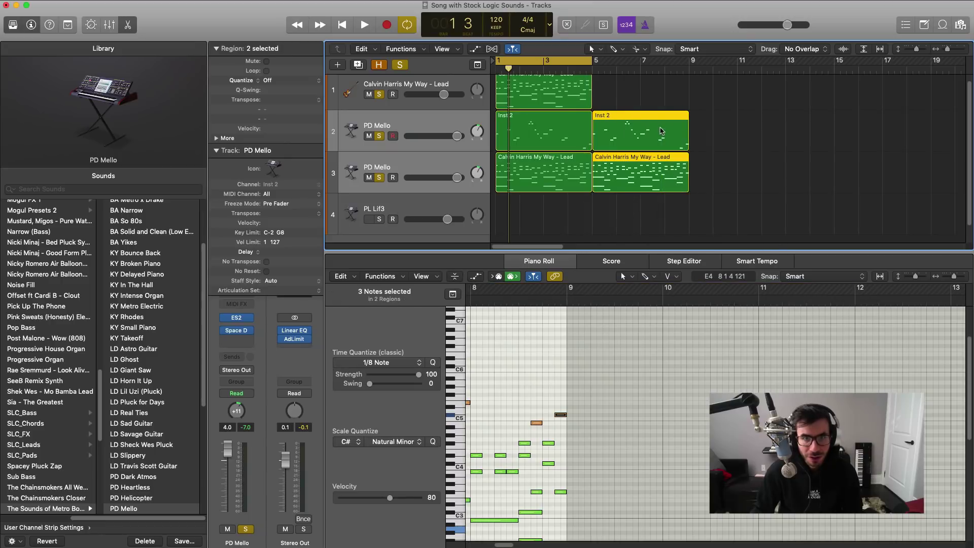
right_click(662, 130)
click(693, 149)
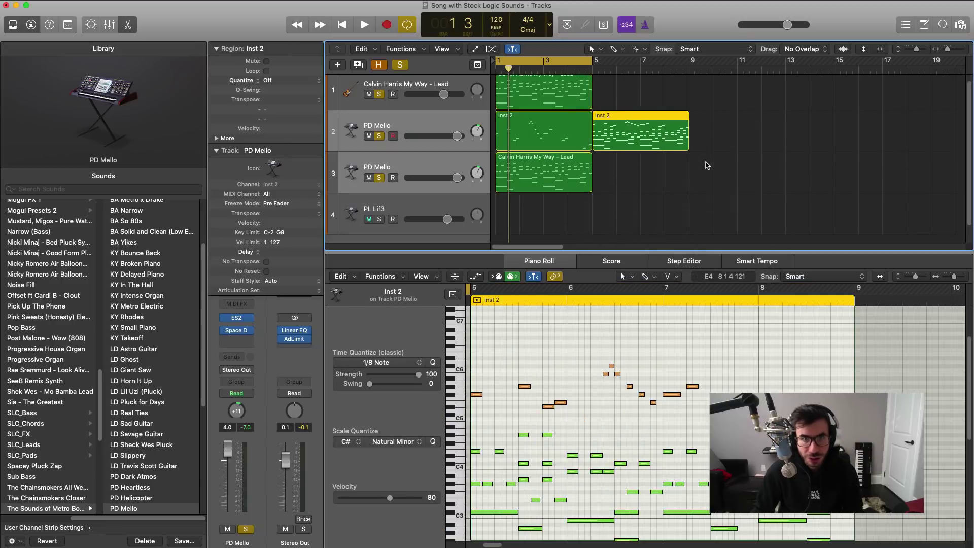
- Move the joined region to bar 1 of the PL Lif3 track
drag(656, 125, 525, 214)
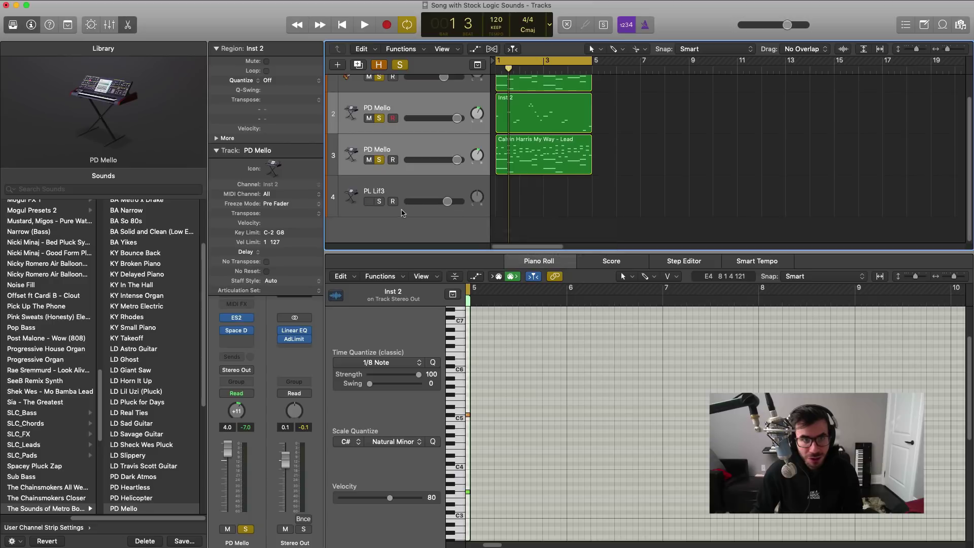
scroll(557, 181, up, 3)
key(x)
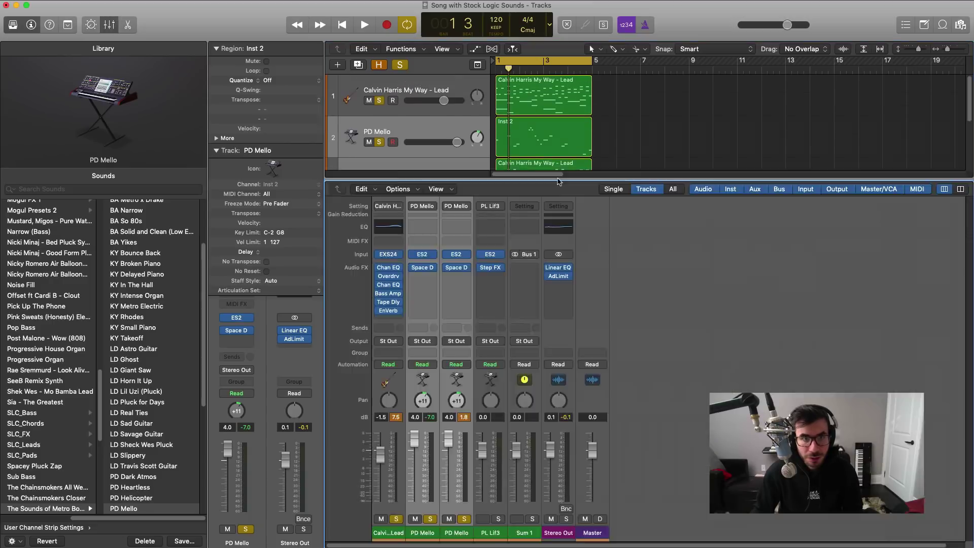
key(x)
key(super+z)
drag(652, 147, 555, 230)
- Solo only the PL Lif3 track and play the four-bar loop
alt+click(378, 225)
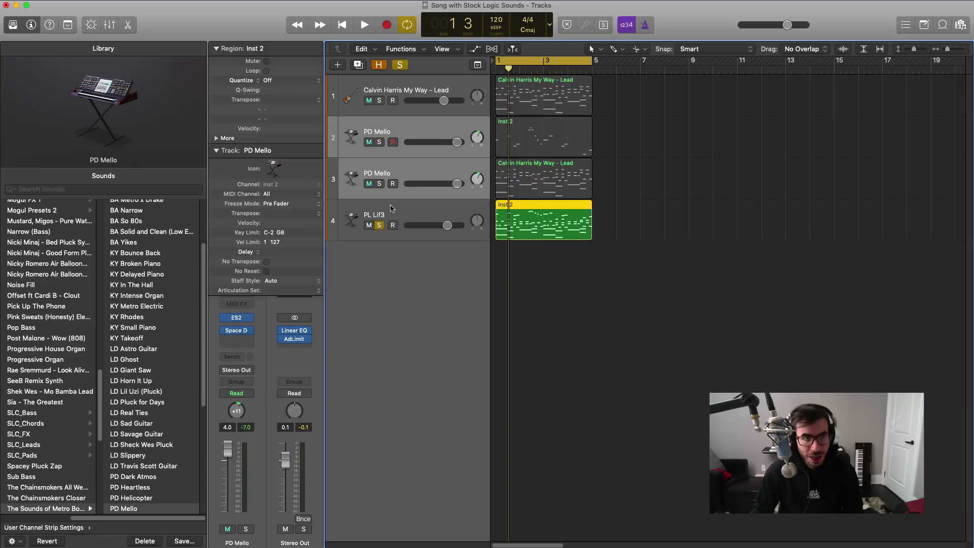
click(392, 207)
key(space)
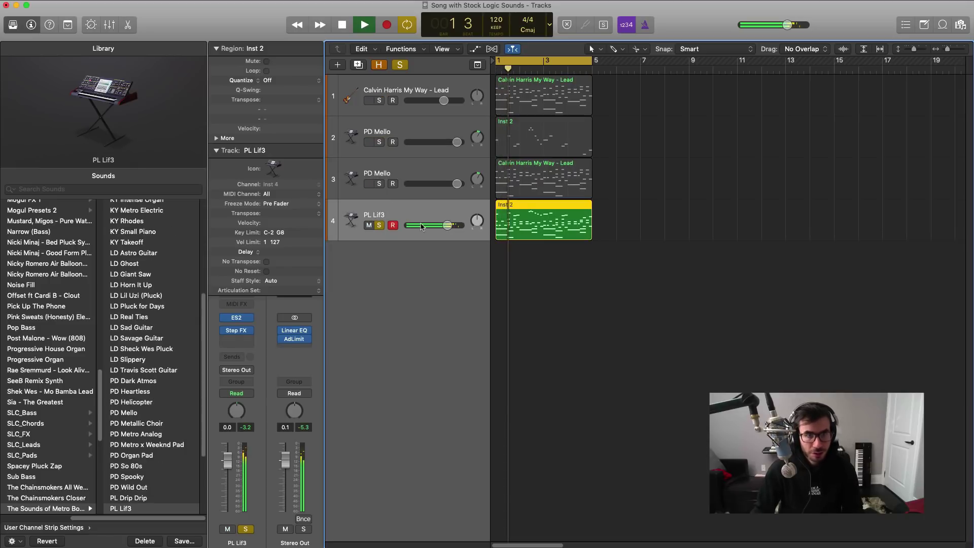
- Transpose all notes of the PL Lif3 region down one octave
double_click(529, 224)
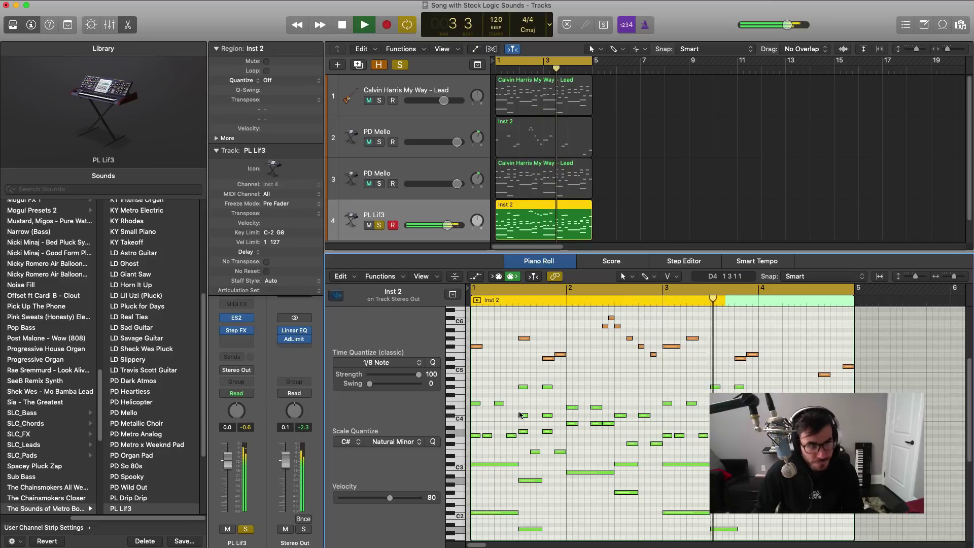
scroll(540, 415, up, 1)
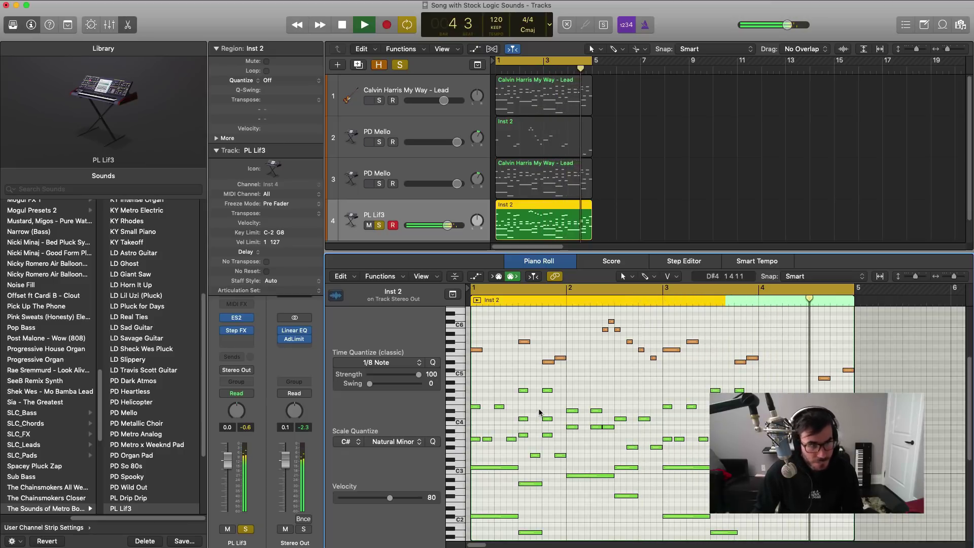
scroll(540, 410, up, 2)
key(space)
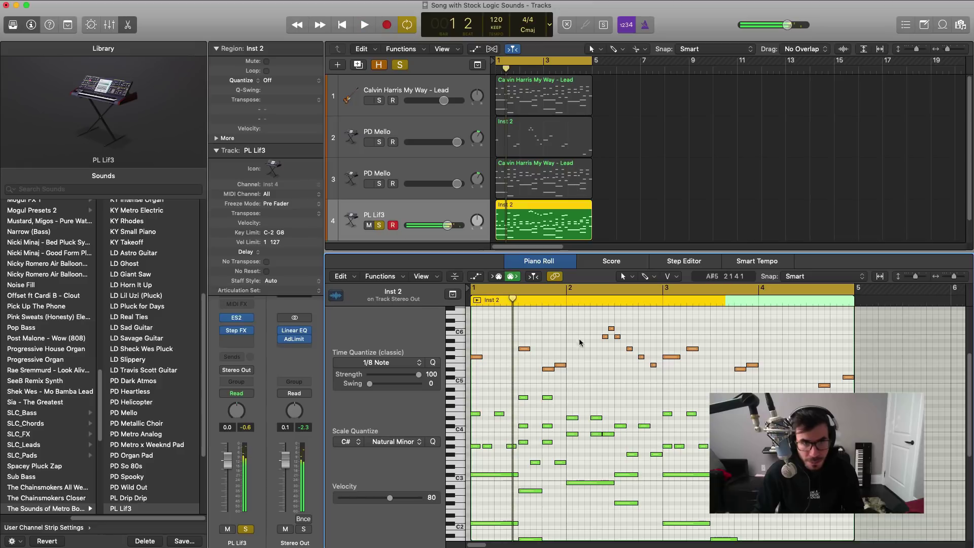
key(super+a)
key(alt+shift+Down)
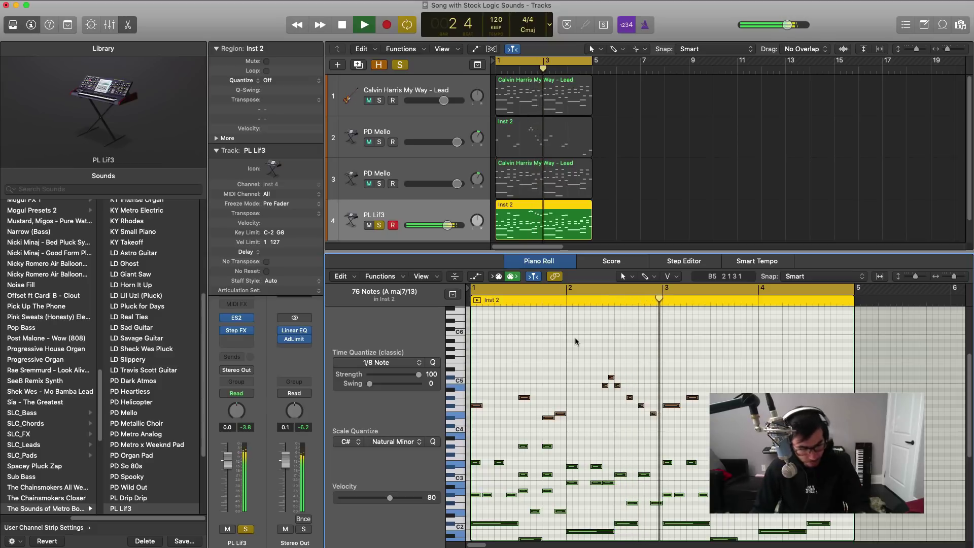
key(e)
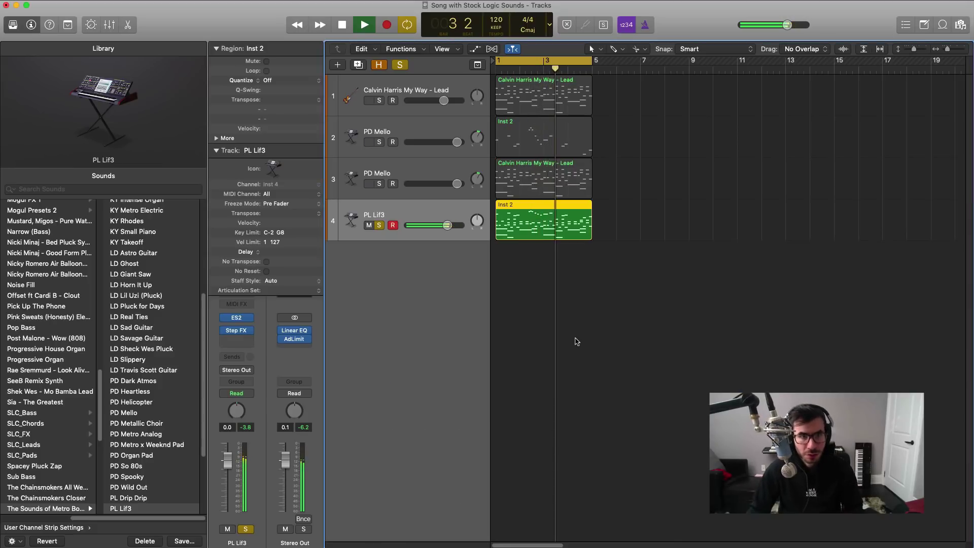
- Solo the lead and both PD Mello tracks alongside PL Lif3 and reduce the track height
click(378, 184)
click(379, 142)
click(379, 100)
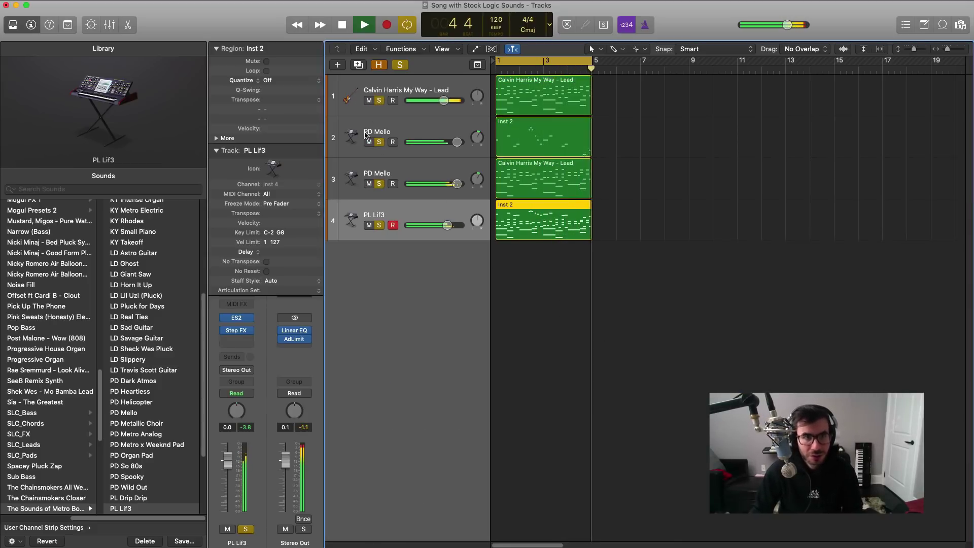
drag(409, 240, 409, 210)
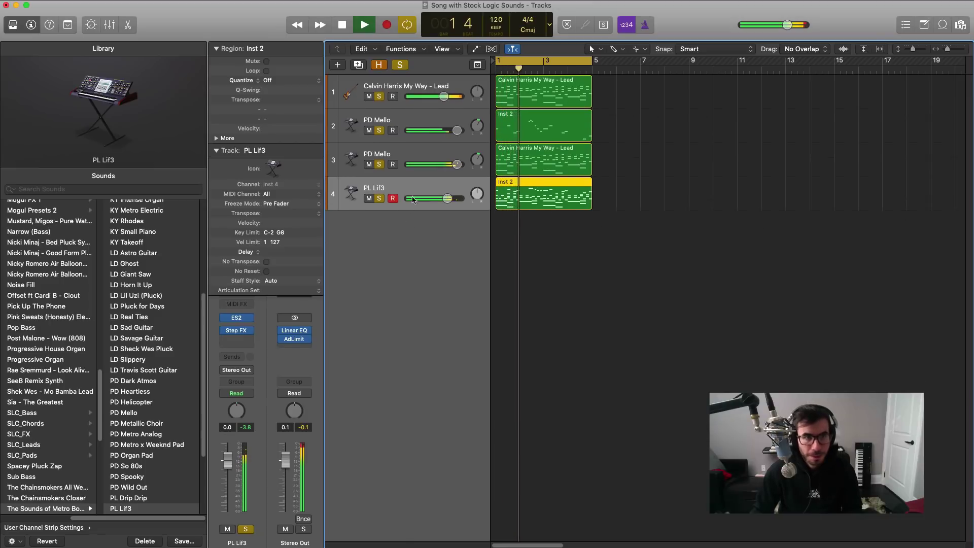
- Pan the PL Lif3 track to +7 and raise its volume to 0.7 dB
mouse_move(477, 194)
mouse_down()
mouse_move(449, 199)
mouse_move(473, 198)
mouse_up()
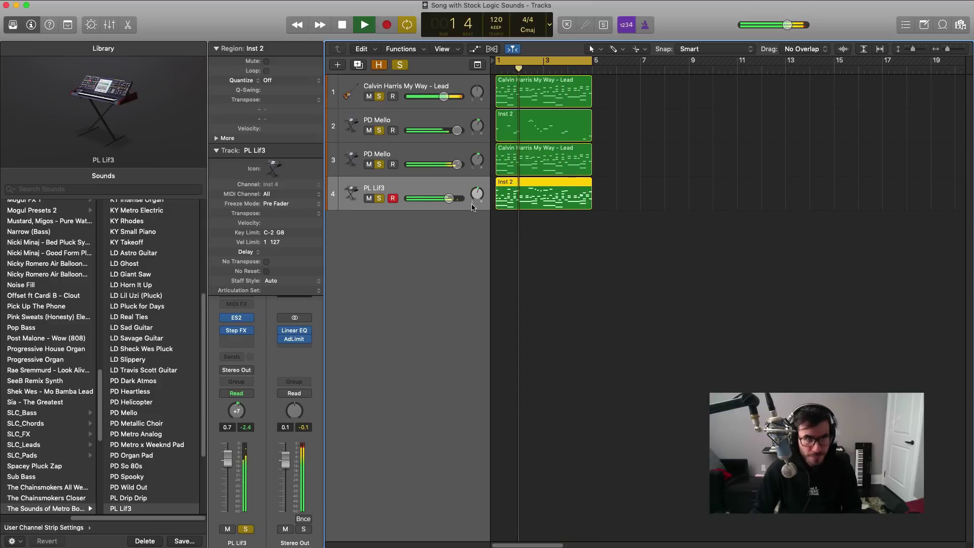
- Add an empty software instrument track and load the KY Intense Organ patch from The Sounds of Metro user channel strip folder
click(338, 65)
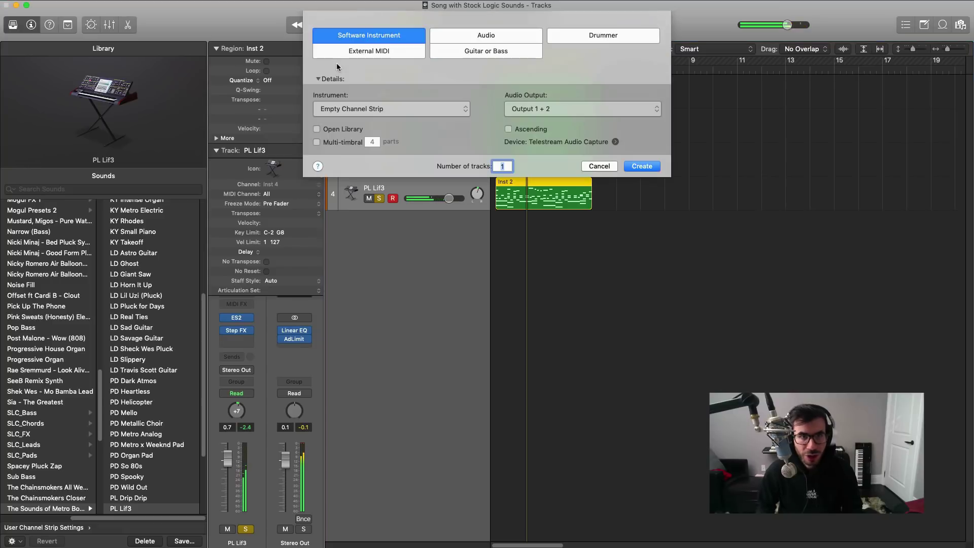
key(Return)
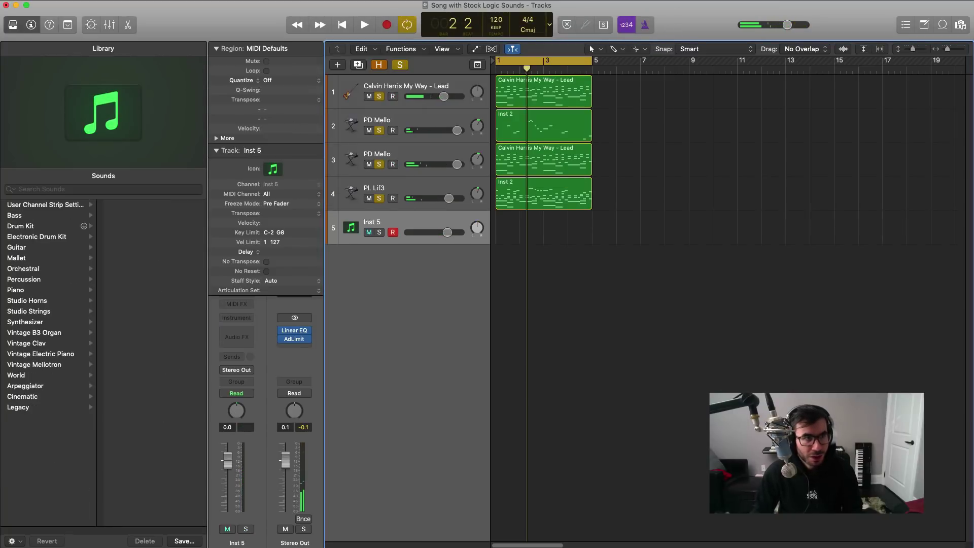
click(16, 24)
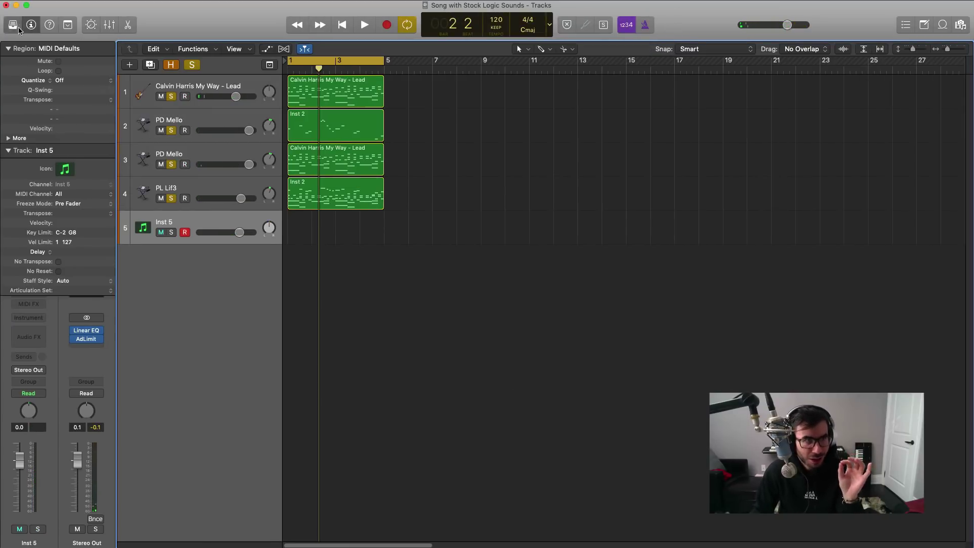
click(18, 27)
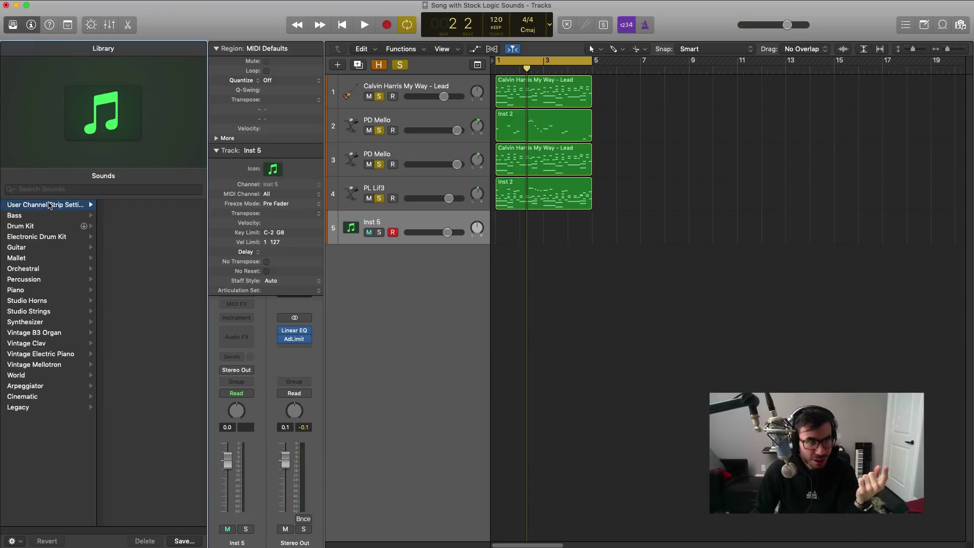
scroll(155, 256, down, 15)
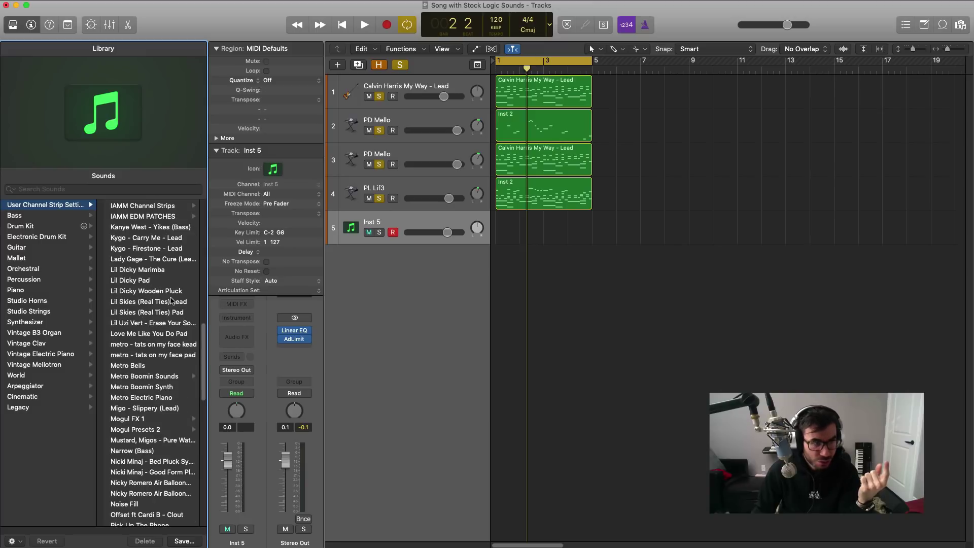
scroll(144, 396, down, 15)
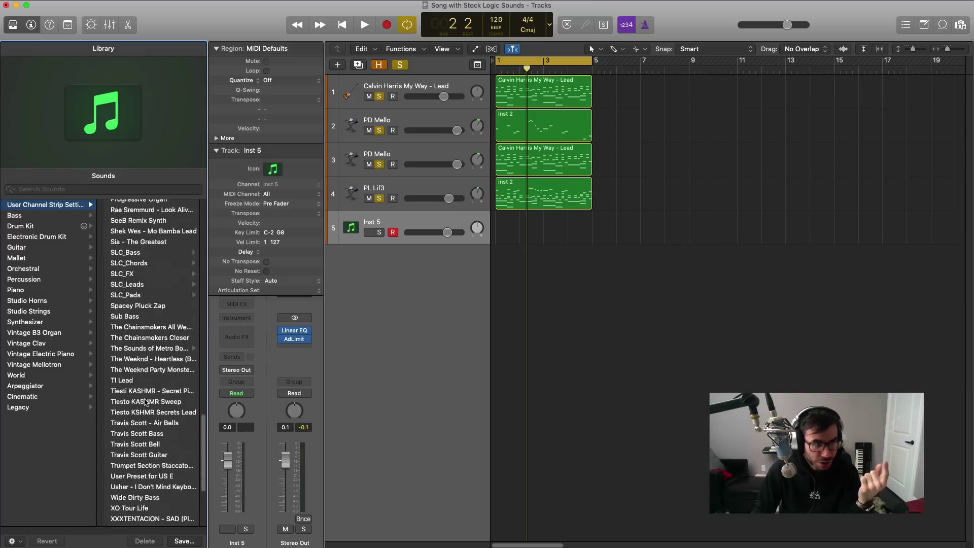
scroll(145, 402, up, 2)
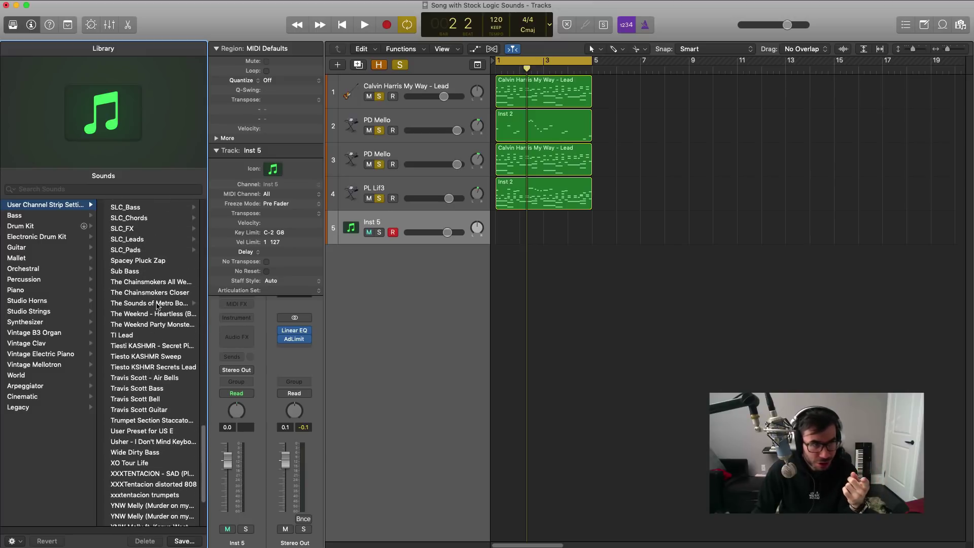
click(157, 303)
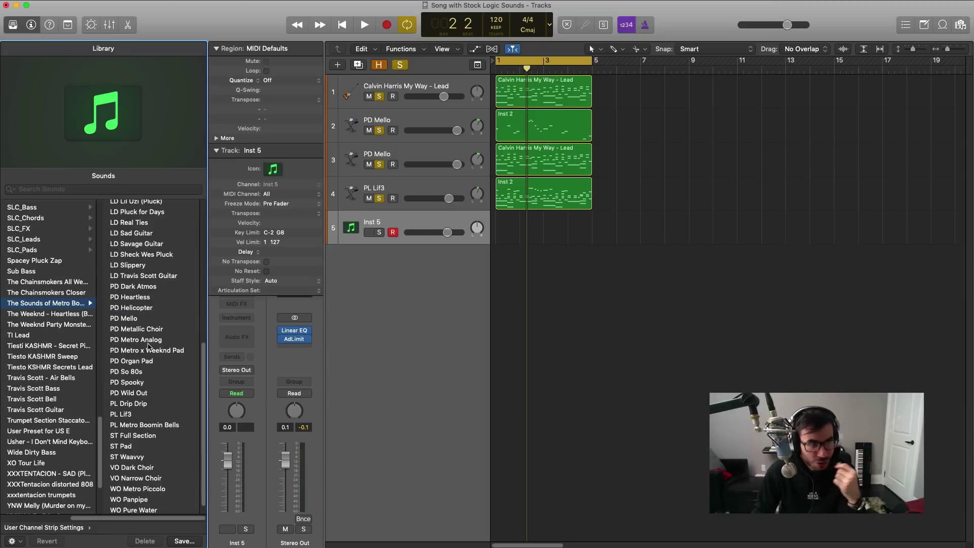
scroll(148, 346, down, 1)
scroll(141, 384, up, 8)
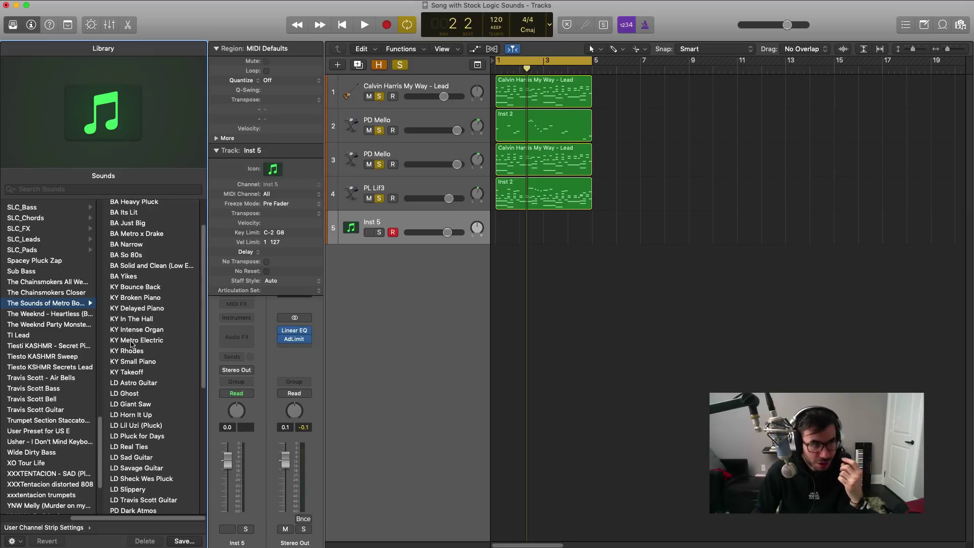
click(131, 342)
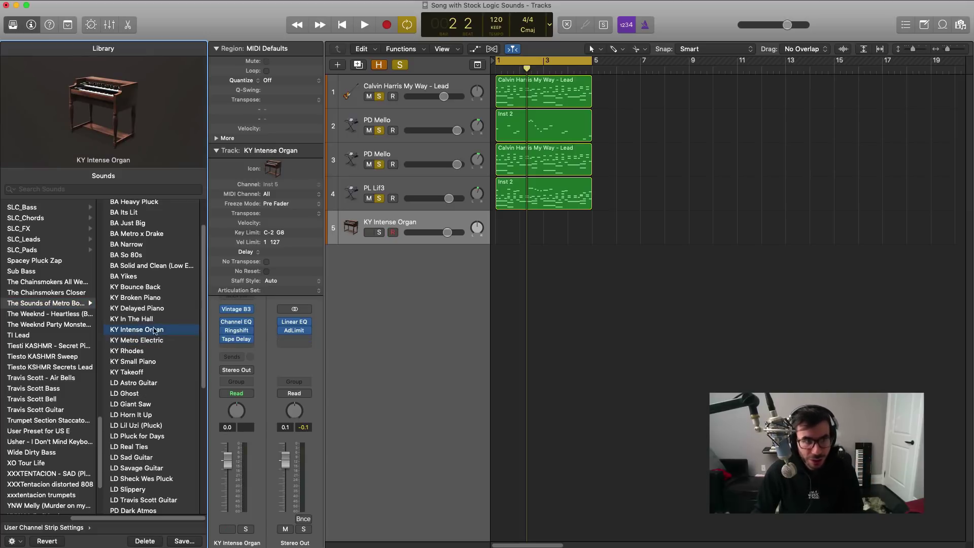
- Create an empty region spanning bars 1 to 4 on the KY Intense Organ track and solo the track
super+click(504, 223)
drag(513, 229, 592, 231)
key(Delete)
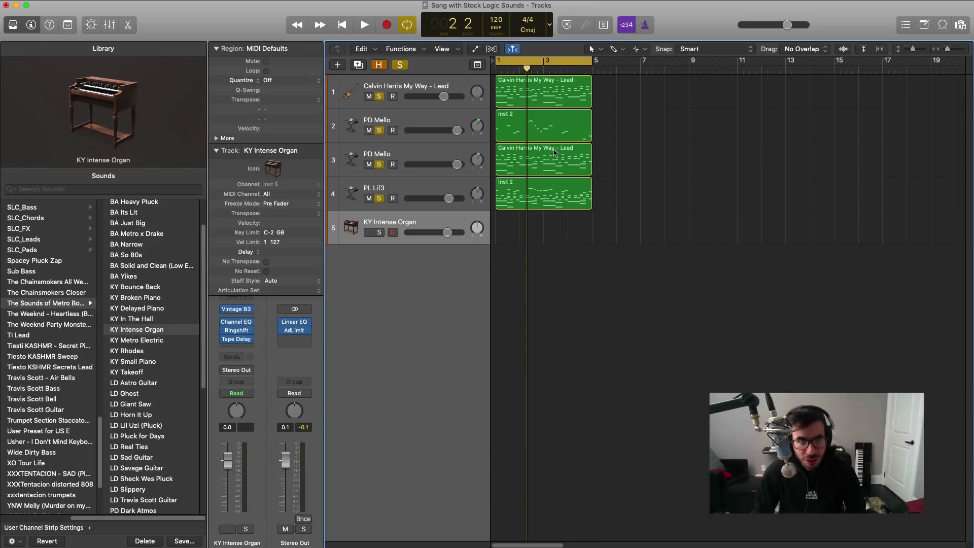
drag(540, 237, 592, 234)
click(379, 232)
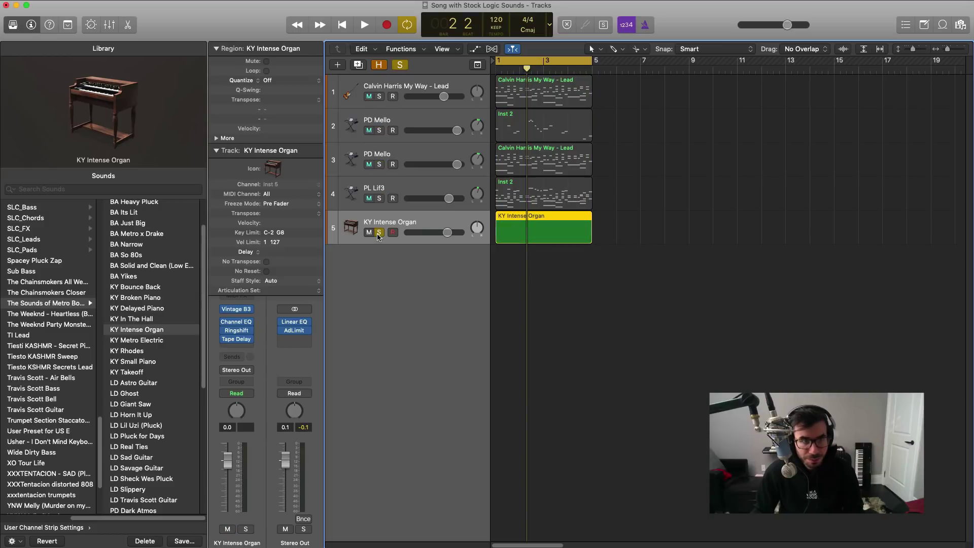
- Open the organ region in the Piano Roll and draw a two-beat C#2 note at the start of bar 1
double_click(519, 230)
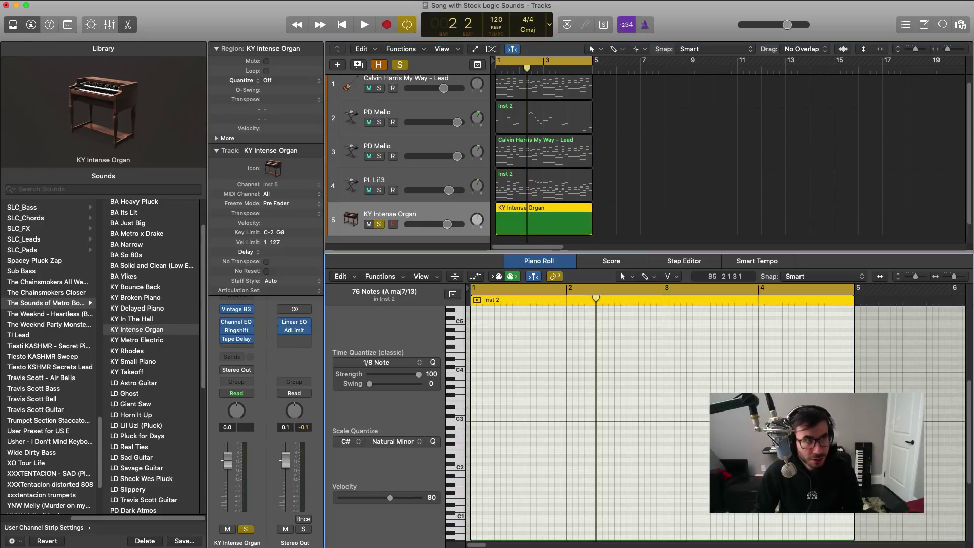
click(13, 25)
super+click(272, 465)
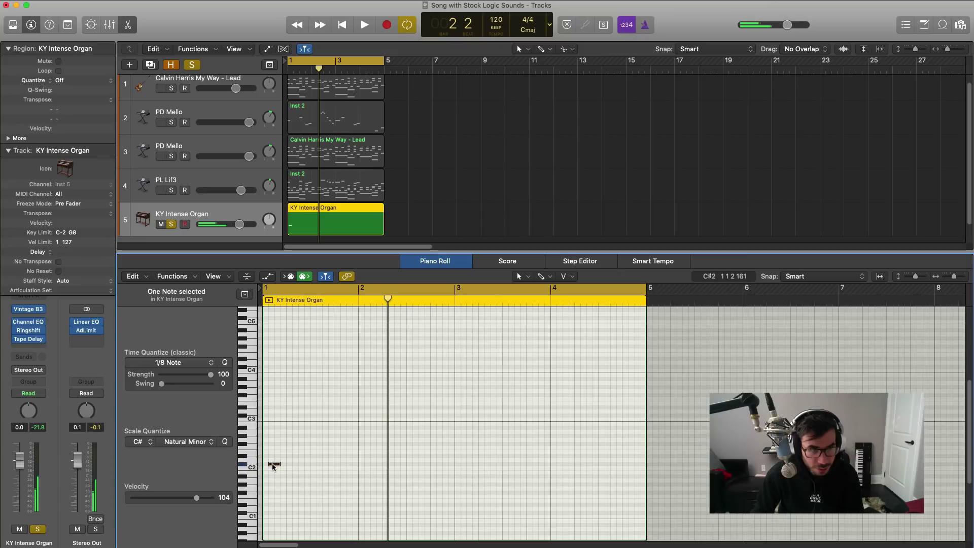
drag(272, 464, 287, 445)
click(276, 465)
scroll(288, 443, down, 5)
scroll(287, 440, left, 8)
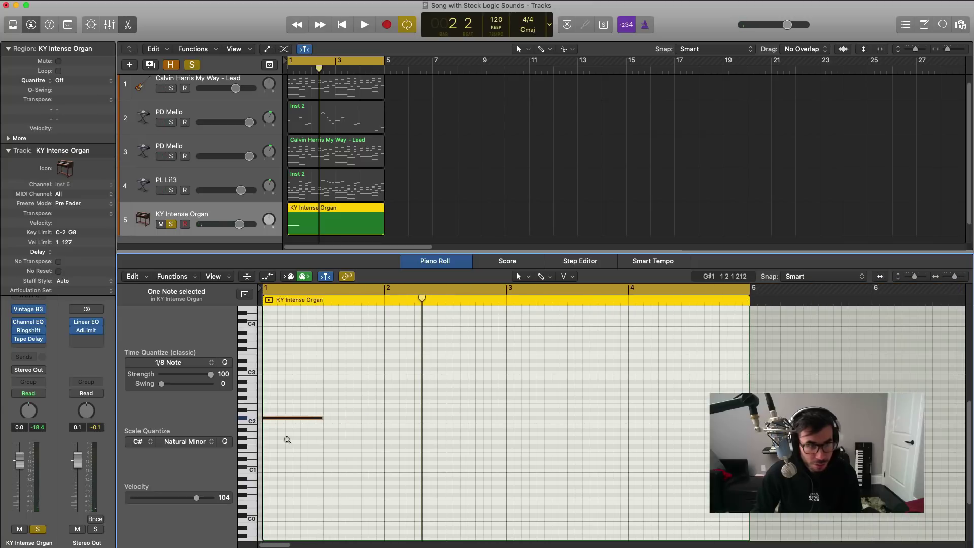
- Solo PL Lif3 alongside the organ and copy the C#2 note up an octave to C#3
key(shift+space)
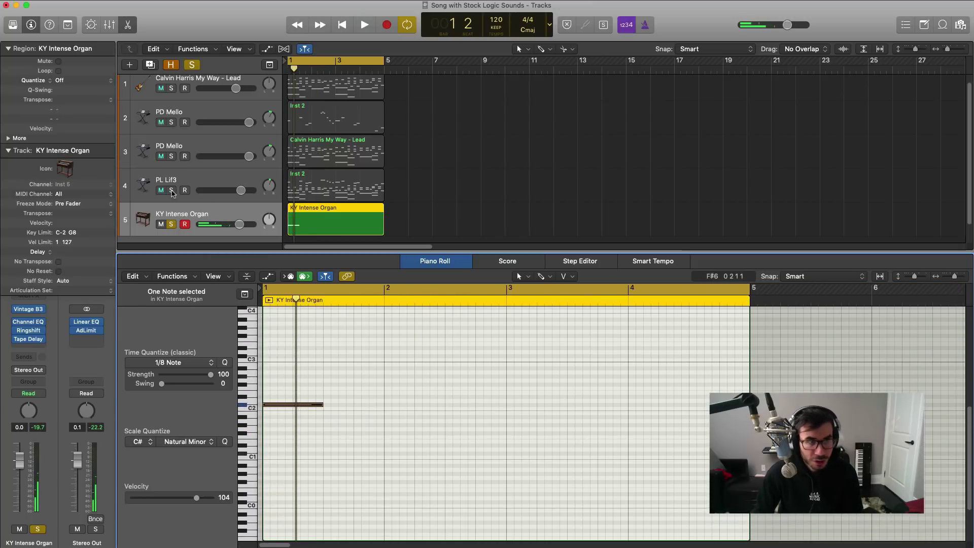
click(172, 190)
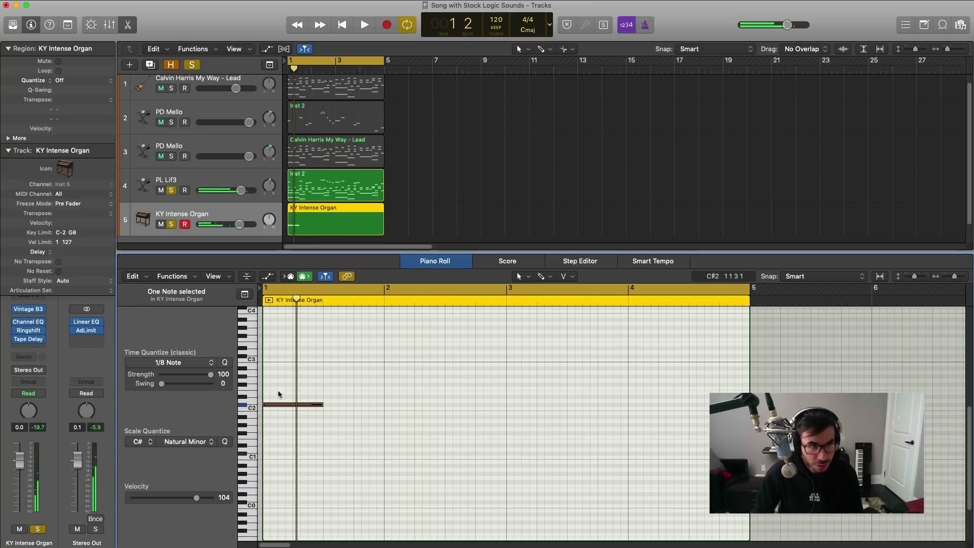
drag(278, 404, 277, 358)
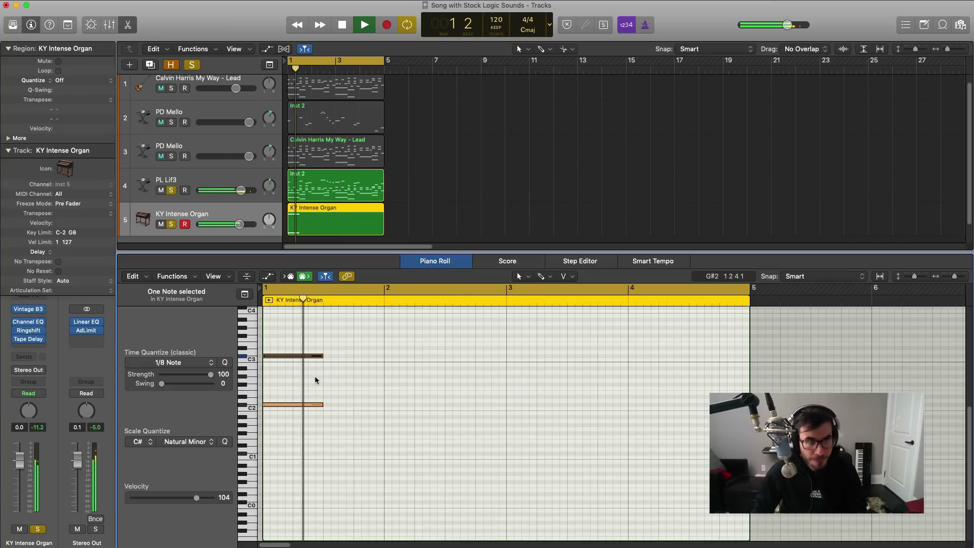
- Add two-beat A2 and A1 notes on the second half of bar 1 in the organ region
key(space)
key(space)
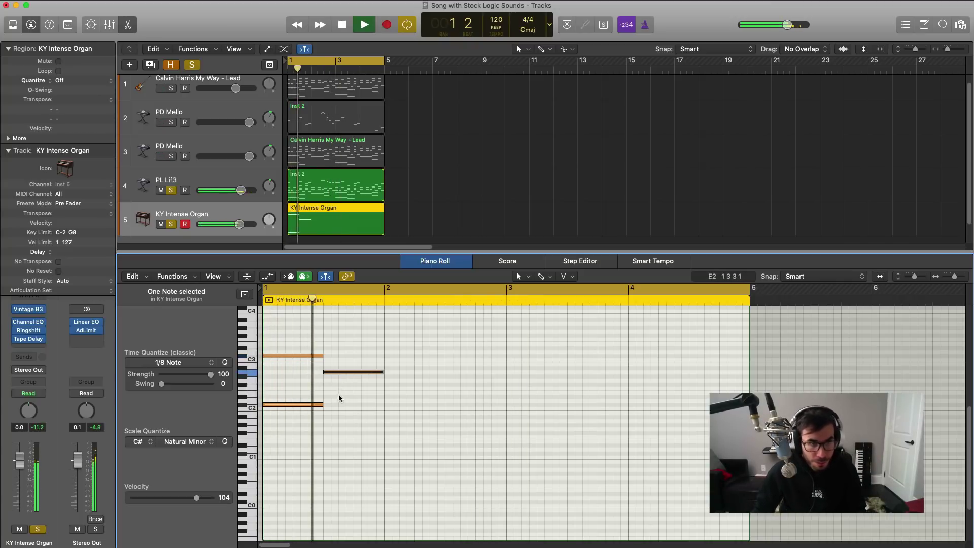
click(328, 421)
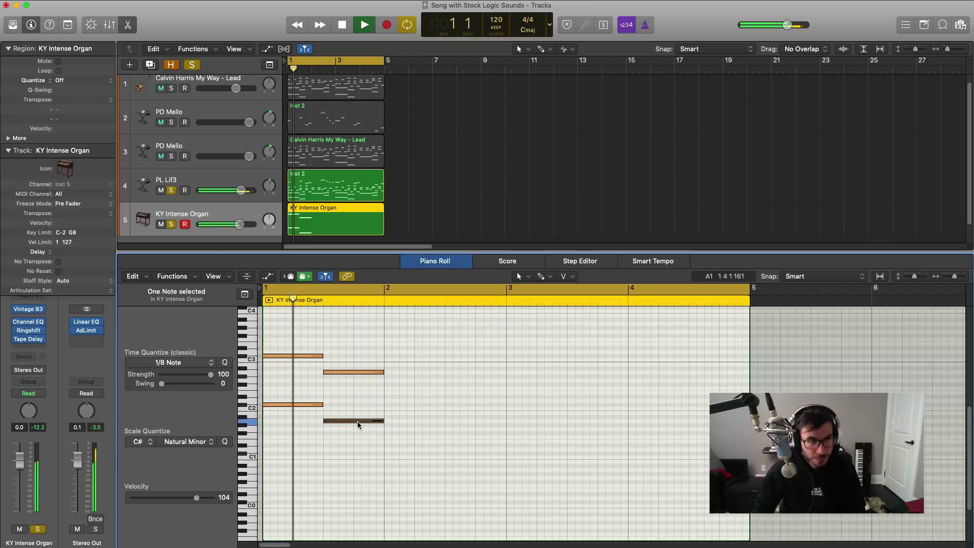
- Add a B2 note on the first half of bar 2 and C#3 and C#2 notes on its second half
click(388, 365)
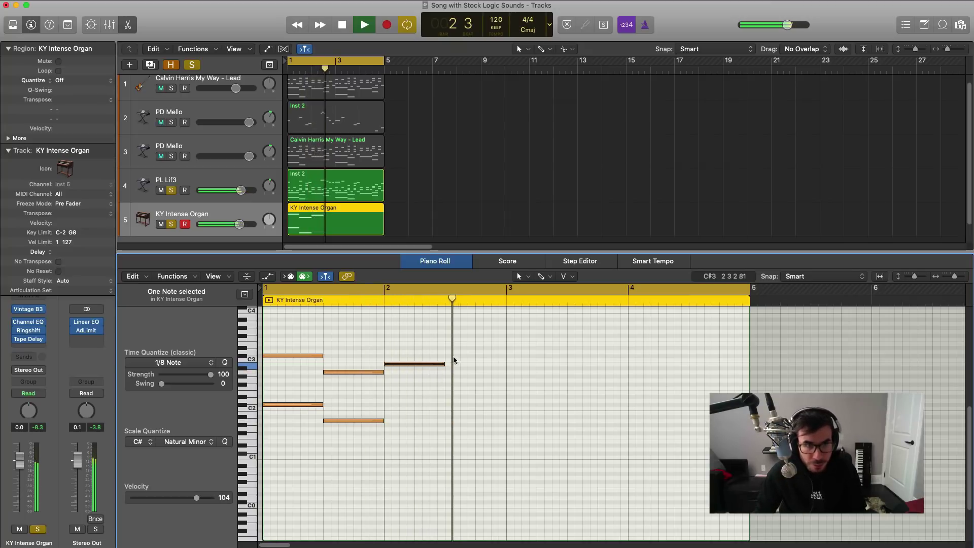
key(space)
click(446, 356)
drag(458, 360, 460, 407)
key(space)
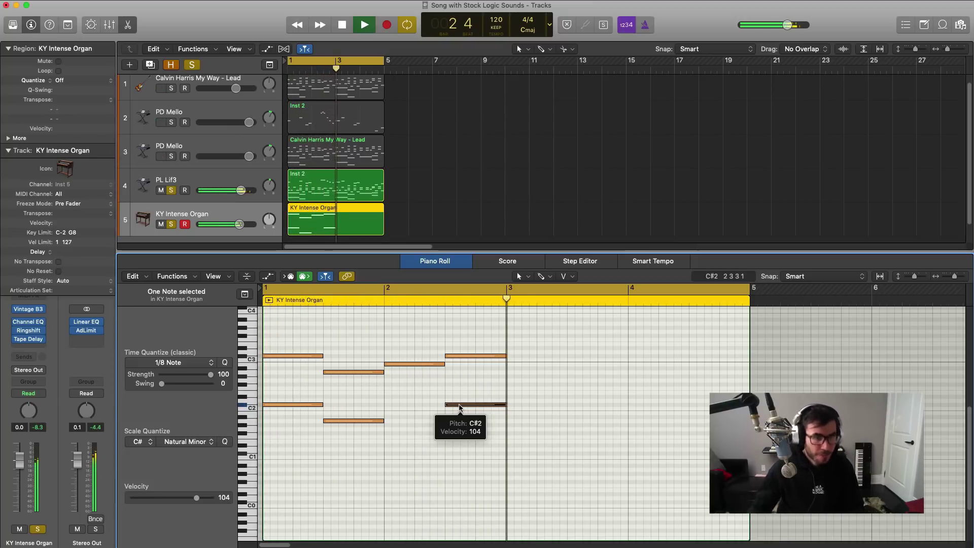
- Repeat the two-bar organ pattern into bars 3 and 4 and raise its final two notes an octave
drag(528, 441, 269, 335)
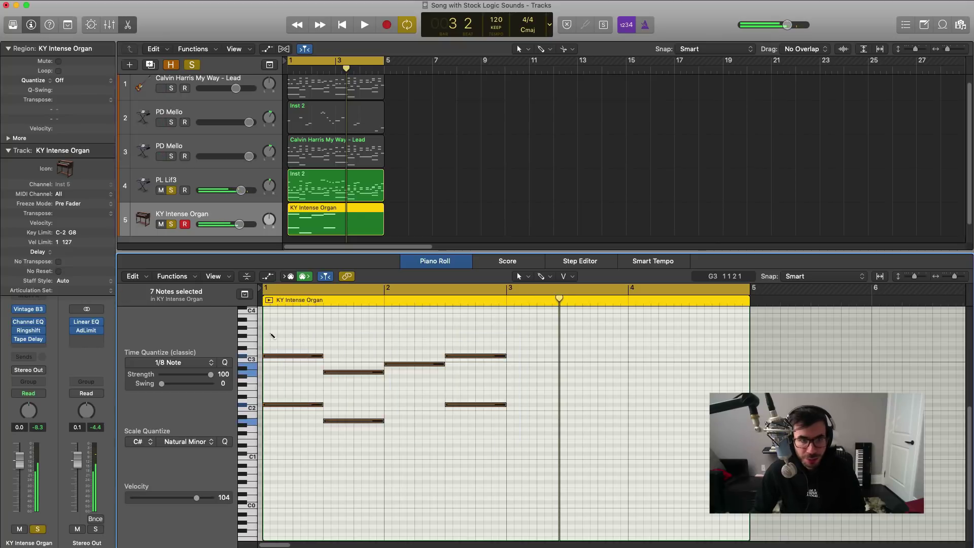
key(super+r)
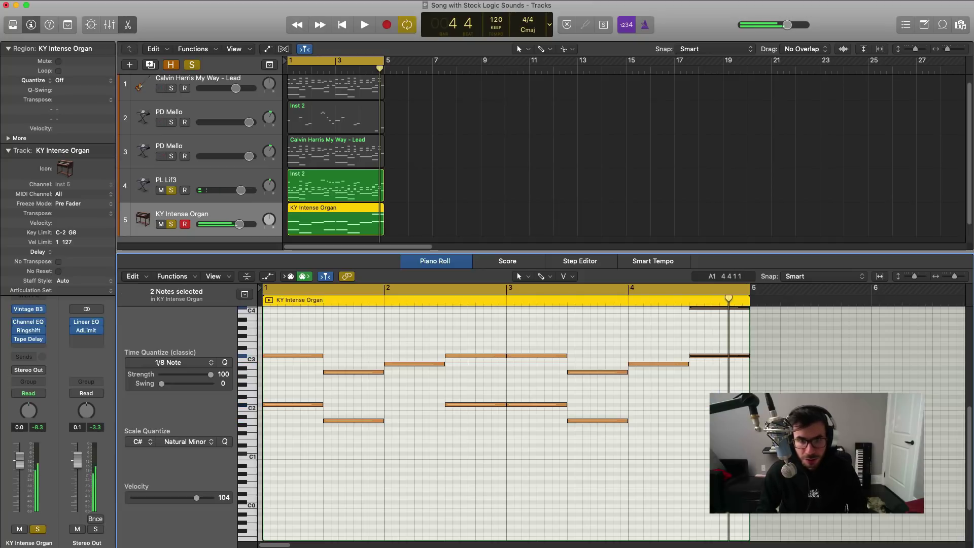
scroll(721, 420, up, 1)
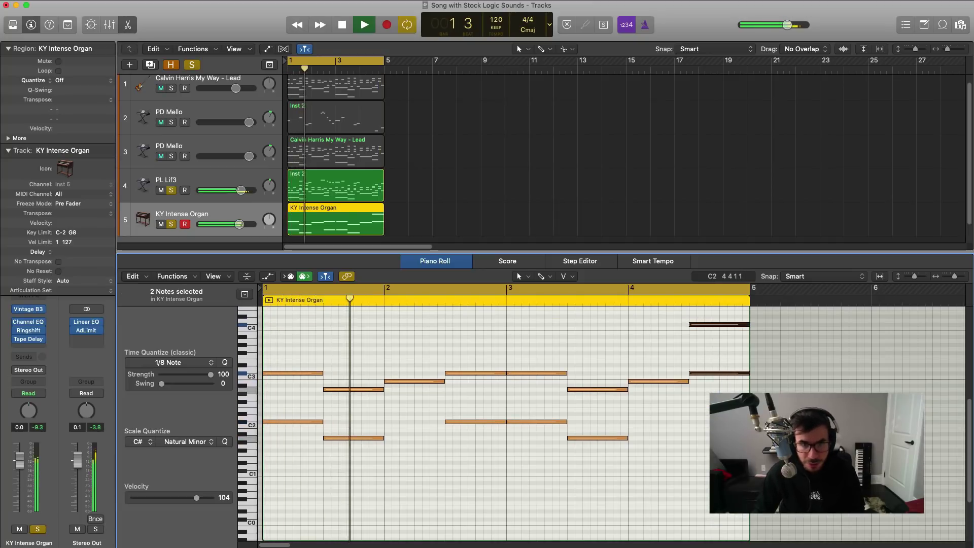
scroll(706, 436, up, 1)
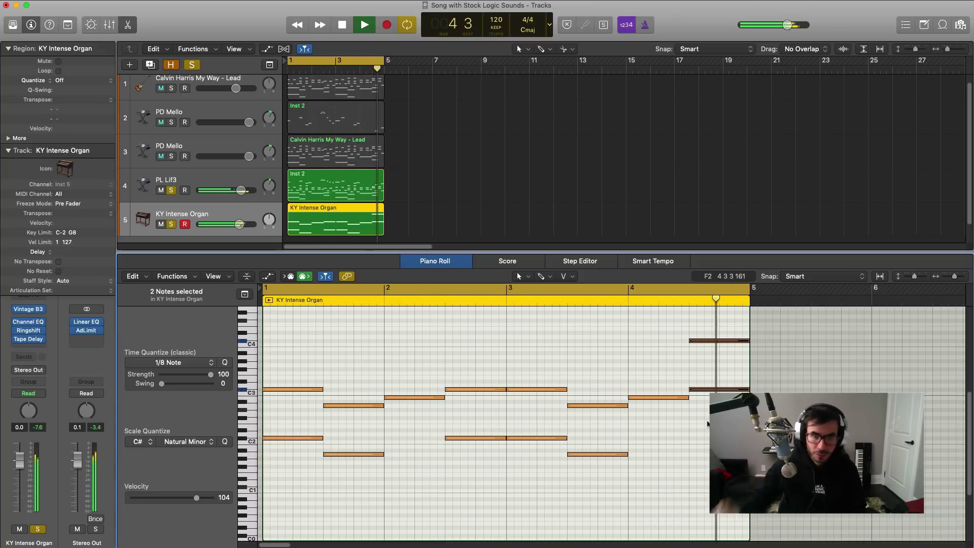
- Change the final two organ notes in bar 4 to F#2 and F#3 while checking them against playback
key(space)
click(713, 394)
drag(714, 390, 714, 418)
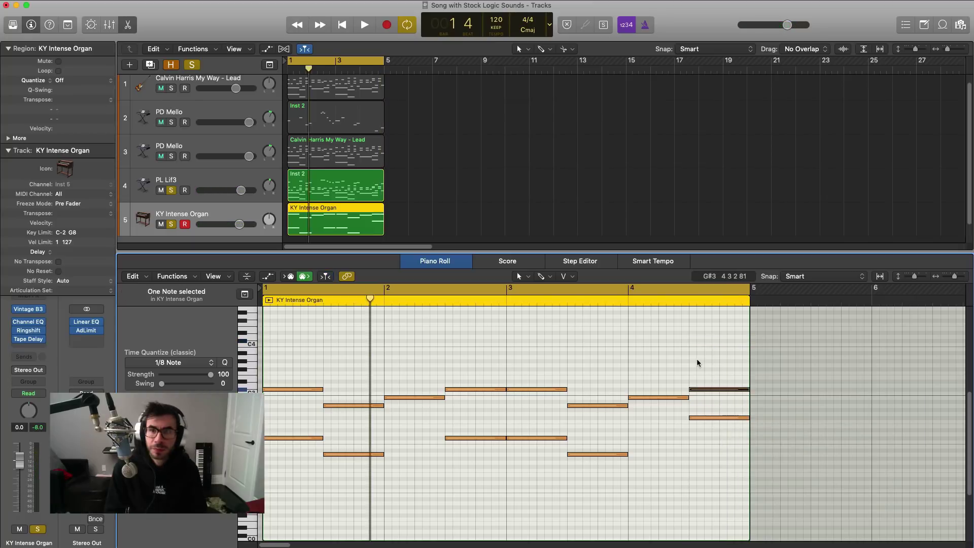
key(space)
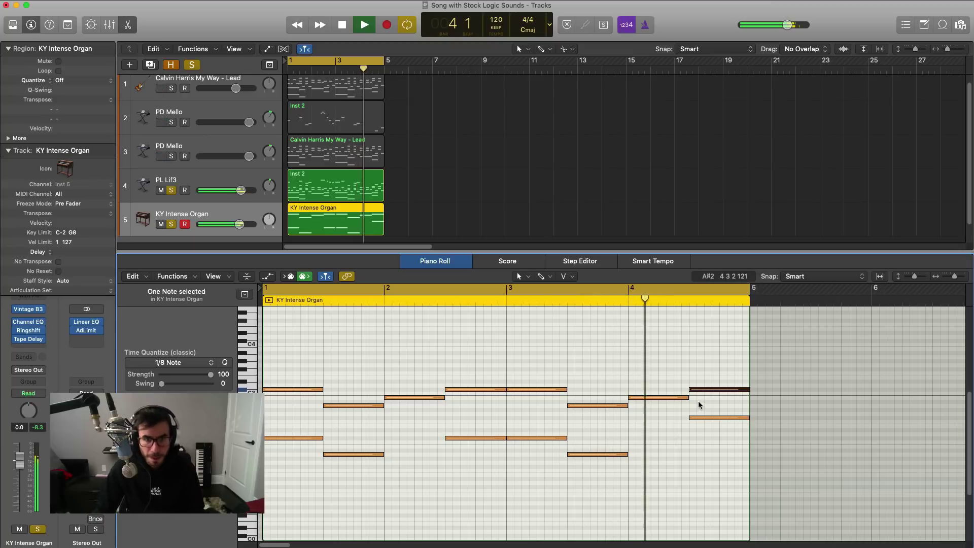
click(706, 376)
drag(695, 390, 697, 372)
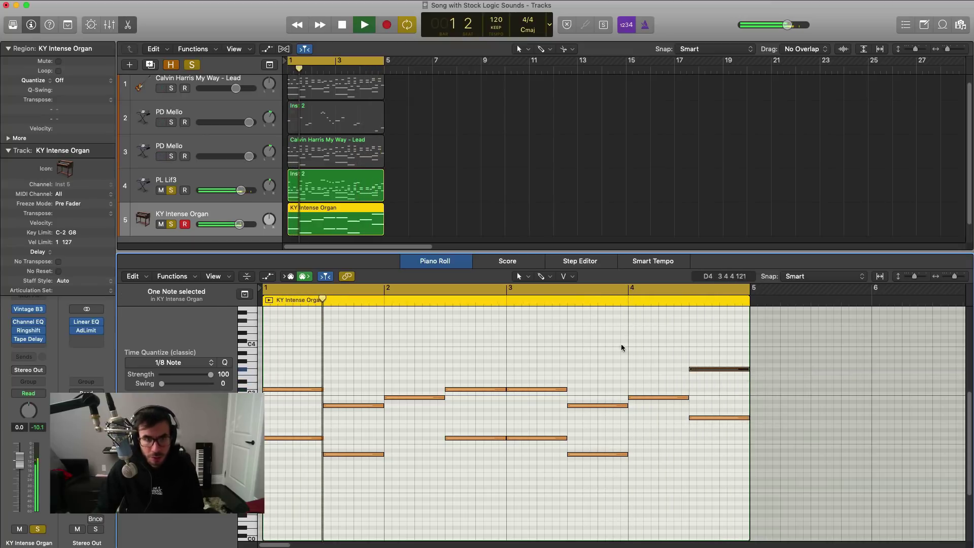
- Solo both PD Mello tracks and the Calvin Harris My Way lead track alongside PL Lif3 and the organ
scroll(603, 388, down, 2)
scroll(602, 389, down, 2)
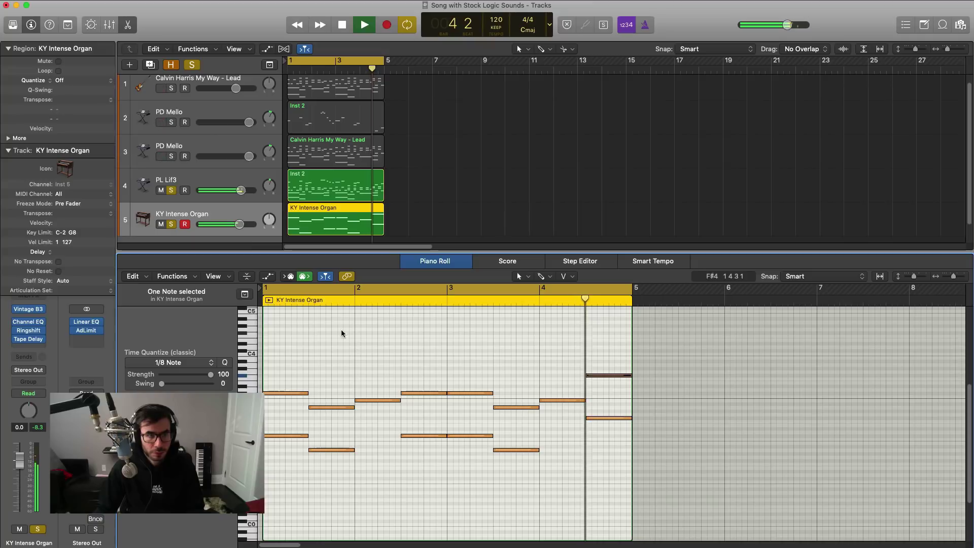
click(171, 157)
click(171, 122)
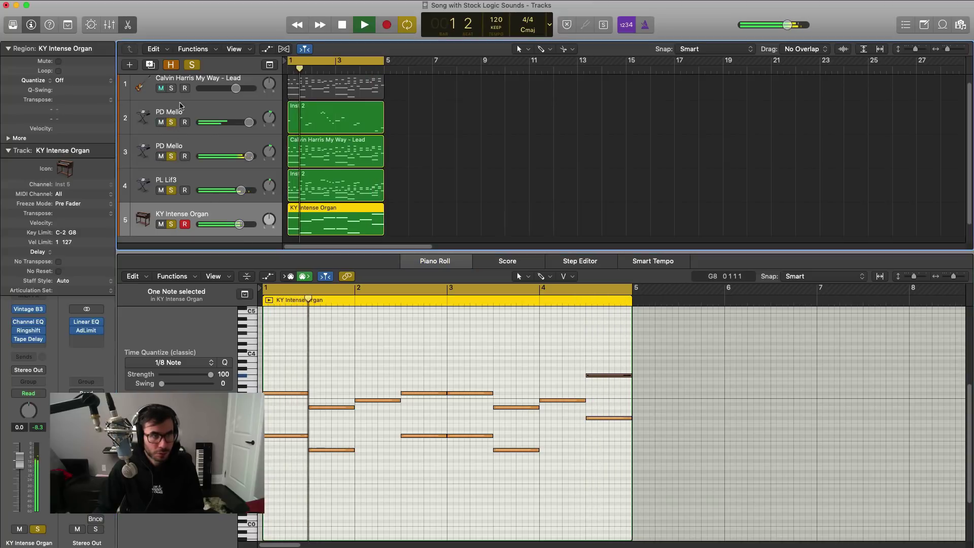
click(171, 89)
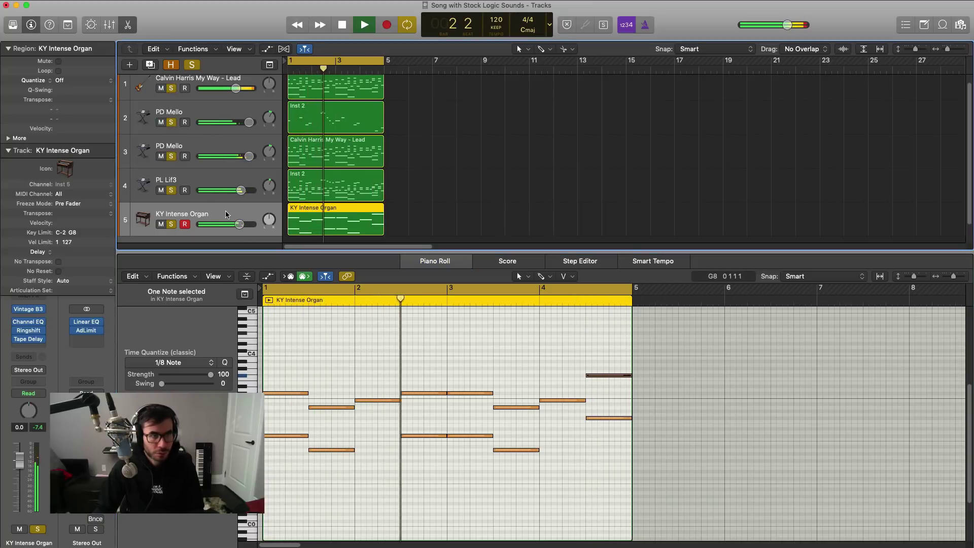
- Lower the PD Mello, PL Lif3 and organ tracks together, putting the organ at -0.7 dB, and close the Piano Roll
key(super+a)
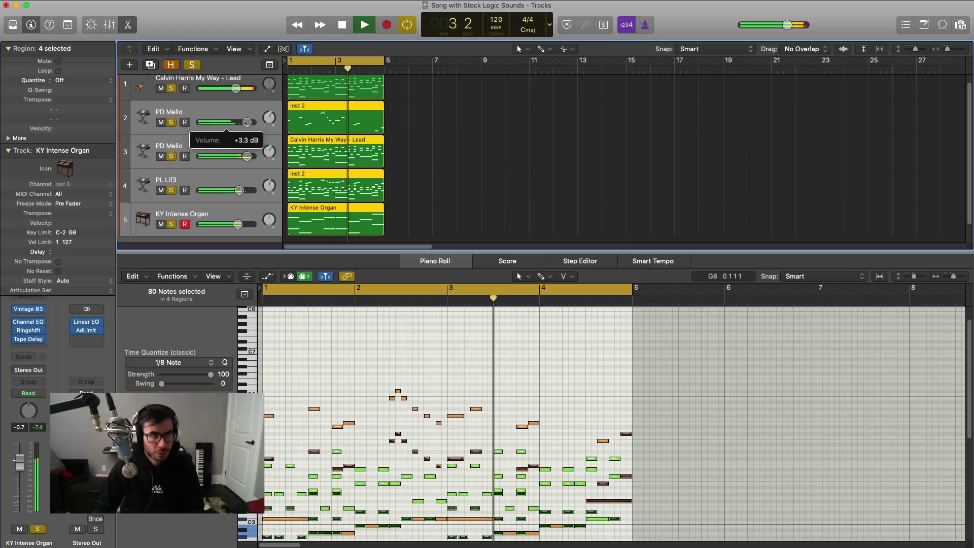
key(e)
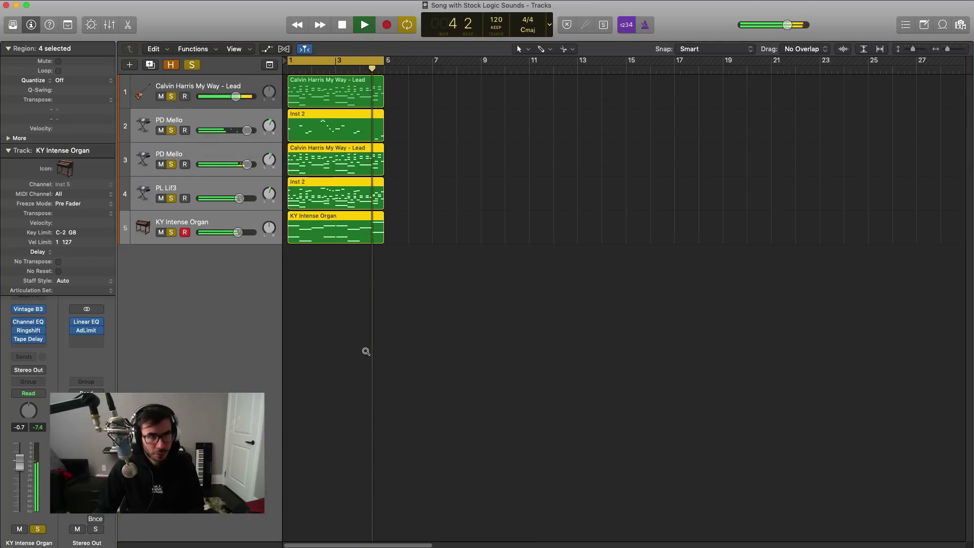
scroll(367, 352, down, 1)
scroll(368, 344, down, 2)
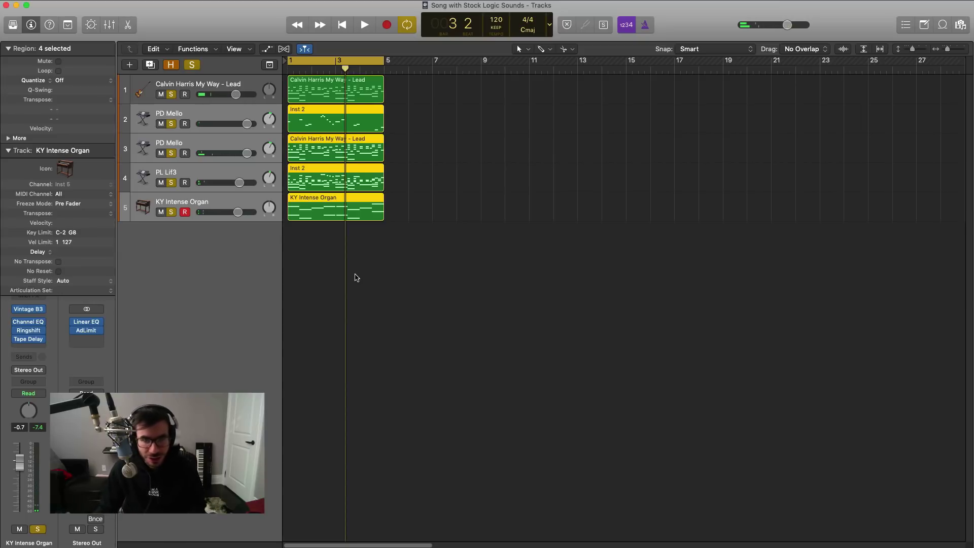
- Play the four-bar loop to hear all five tracks together
key(space)
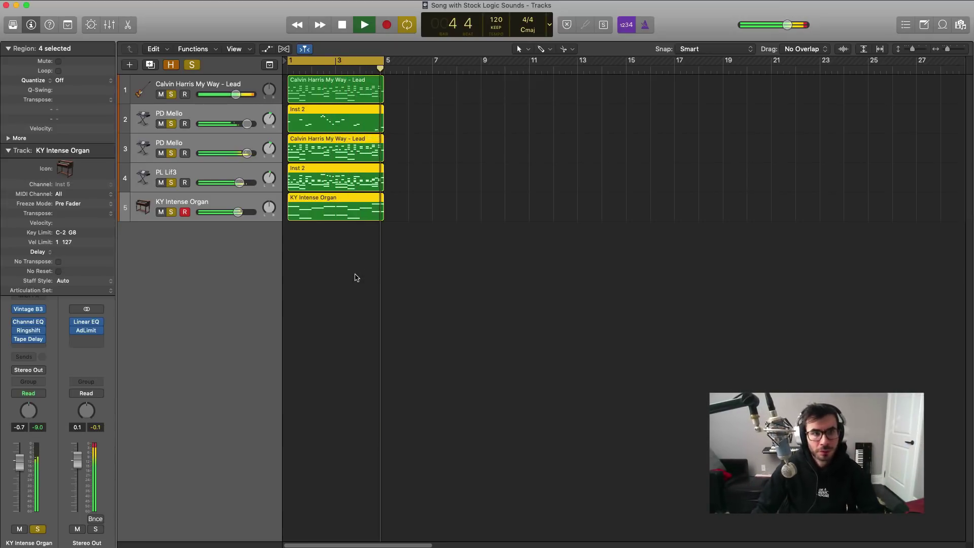
key(space)
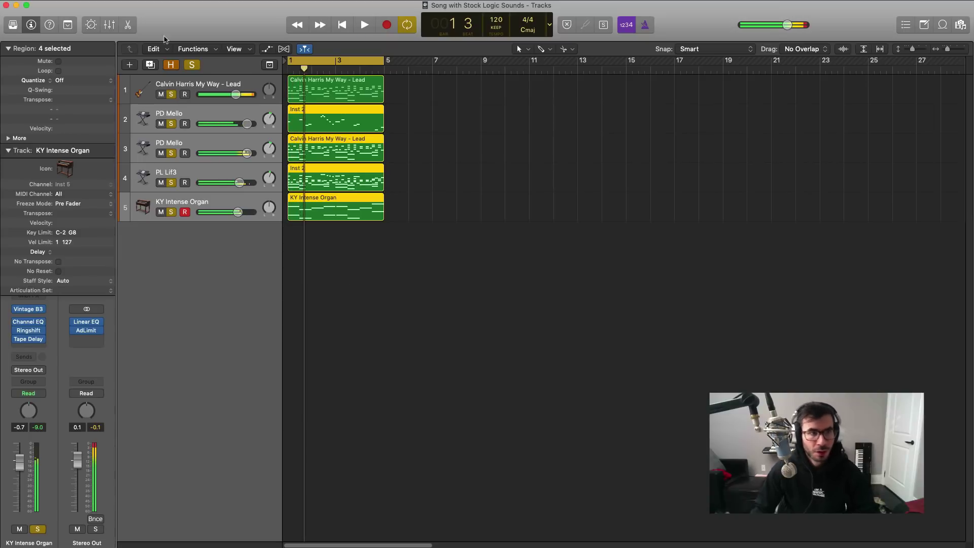
- Start adding a new track to the project
click(128, 65)
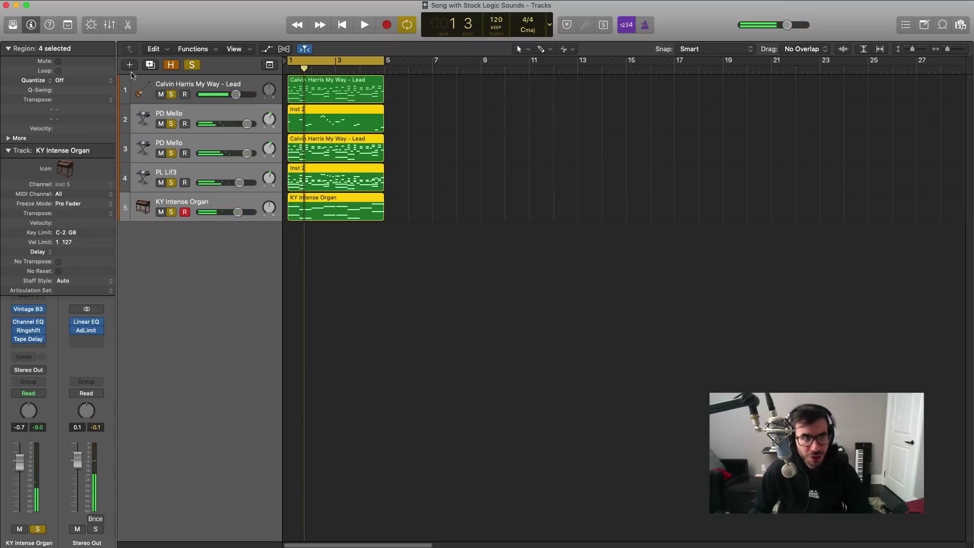
- Add a software instrument track and load the EXS24 sampler on it with the "whistle drum kit" instrument
click(643, 166)
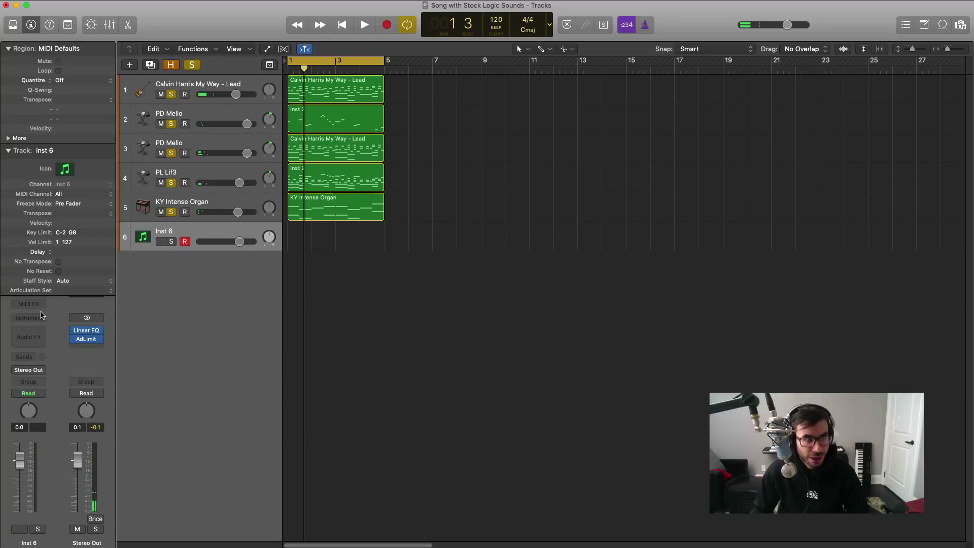
click(42, 319)
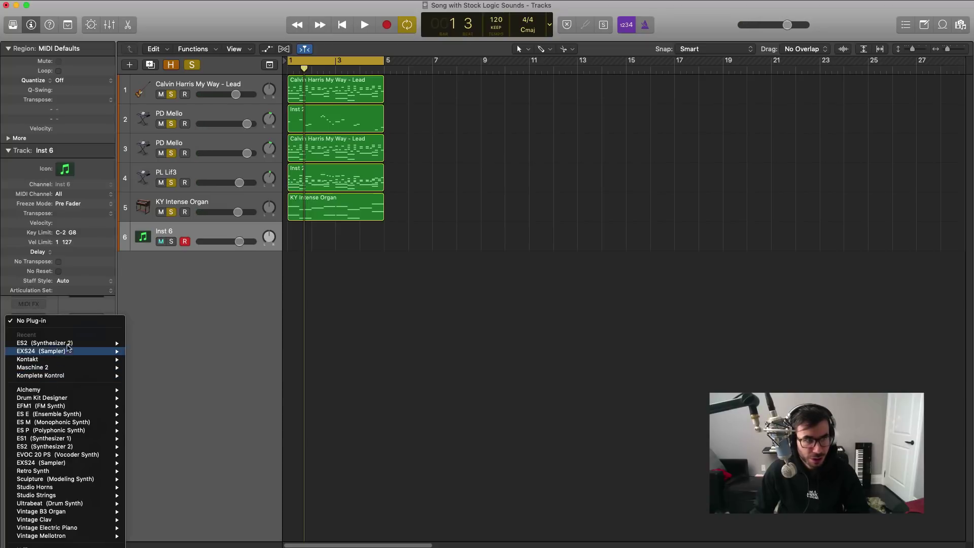
click(203, 359)
click(260, 67)
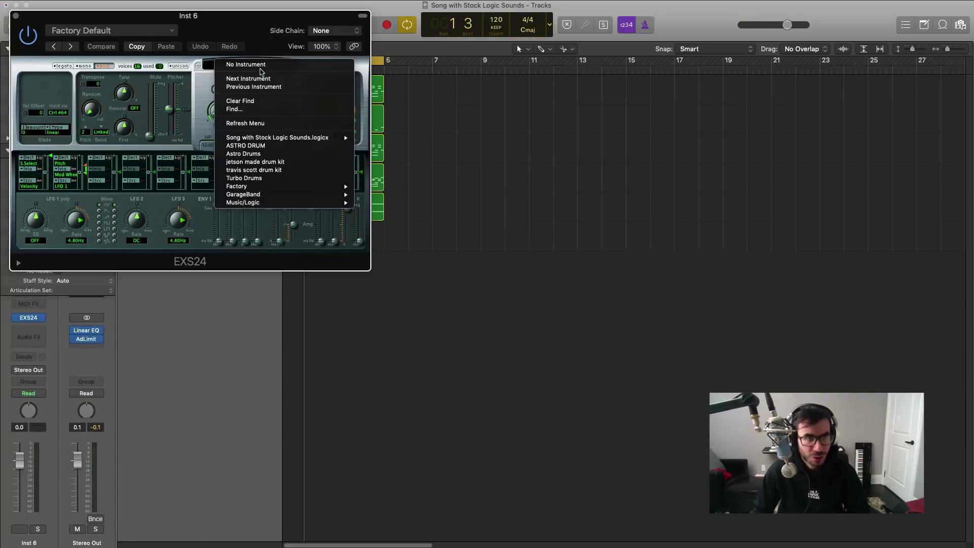
click(372, 139)
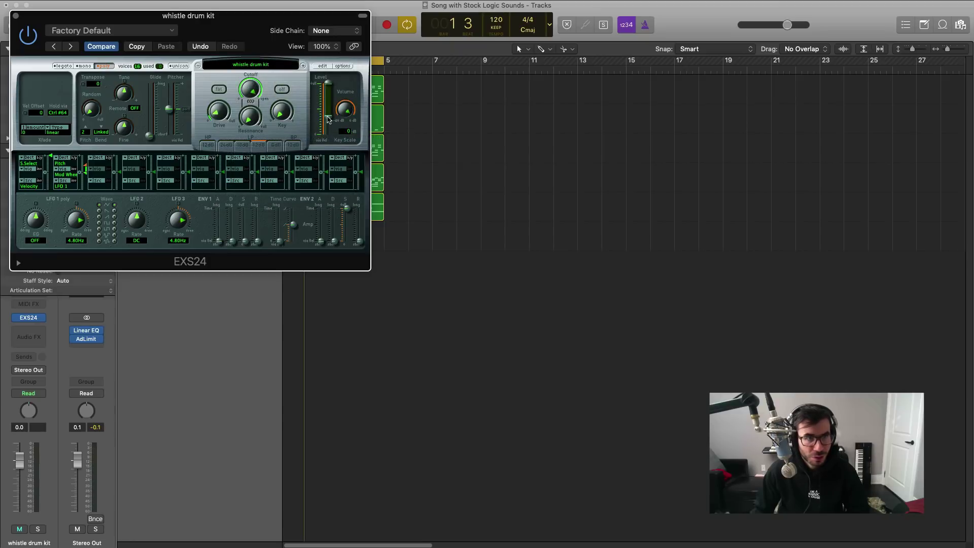
click(17, 15)
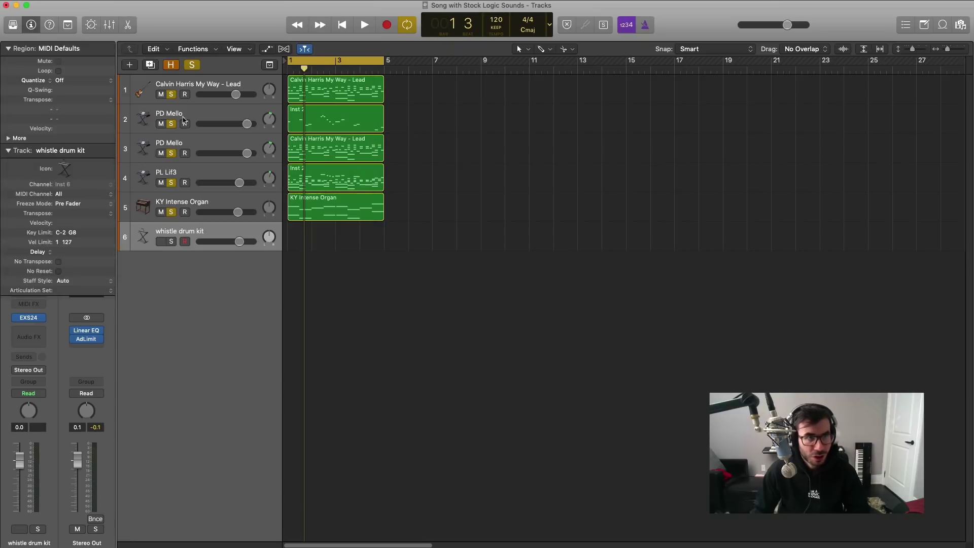
- Unsolo all tracks and open an empty region spanning bars 1 to 4 on the whistle drum kit track in the piano roll
drag(308, 242, 384, 242)
alt+click(172, 212)
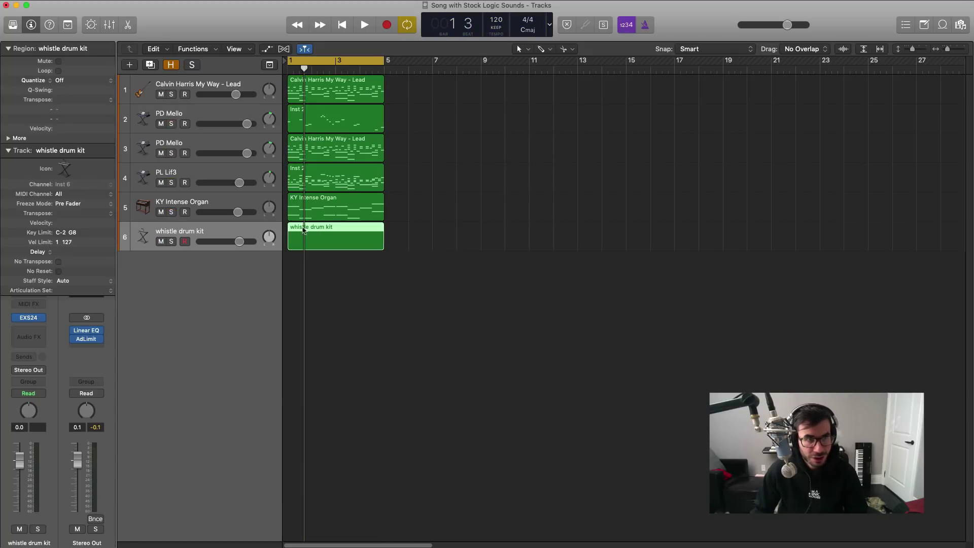
double_click(314, 233)
- Draw a two-beat C#3 note on beat 3 of each of the four bars, play the loop and close the piano roll
key(space)
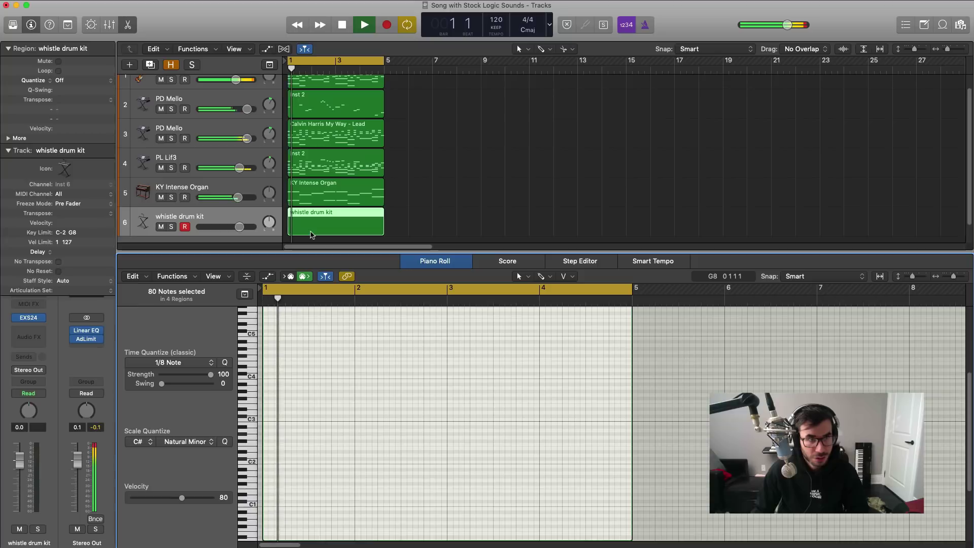
key(space)
super+click(311, 416)
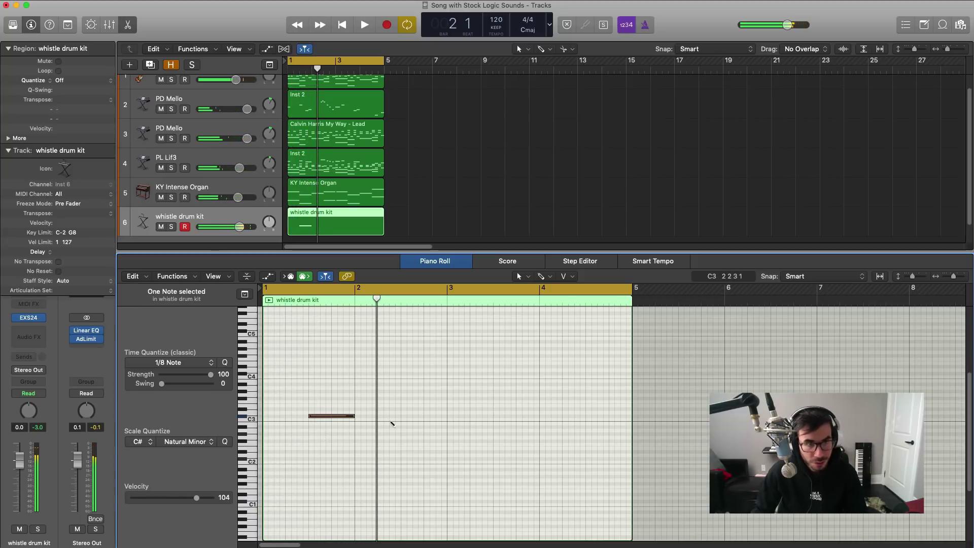
super+click(402, 417)
super+click(501, 416)
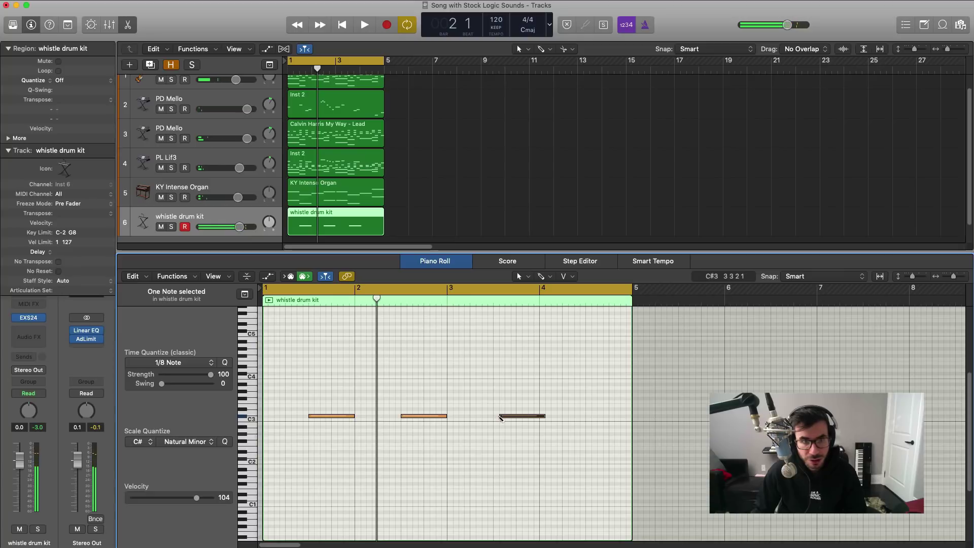
drag(521, 416, 515, 416)
super+click(588, 416)
key(space)
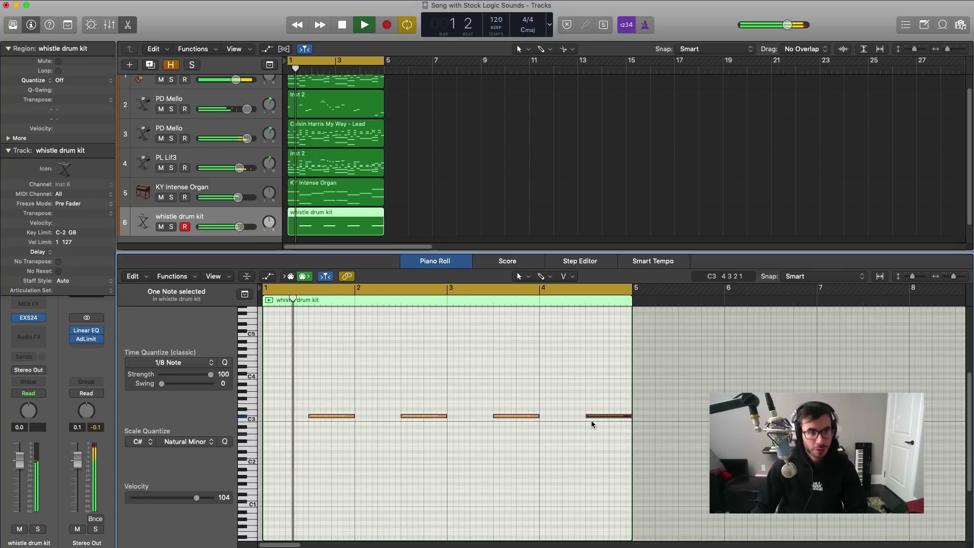
key(p)
scroll(500, 428, down, 3)
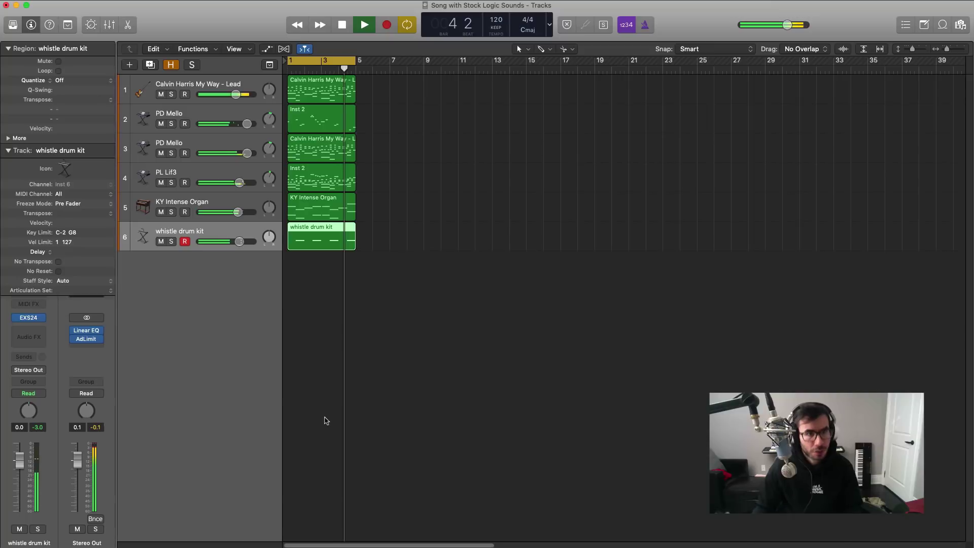
- Insert the Space Designer reverb on the whistle drum kit track and play the loop with it
click(30, 334)
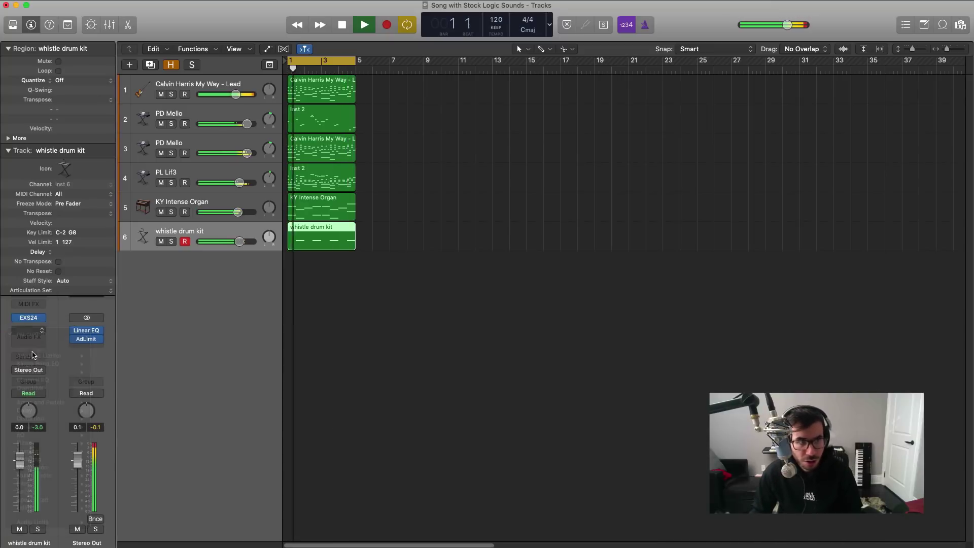
key(space)
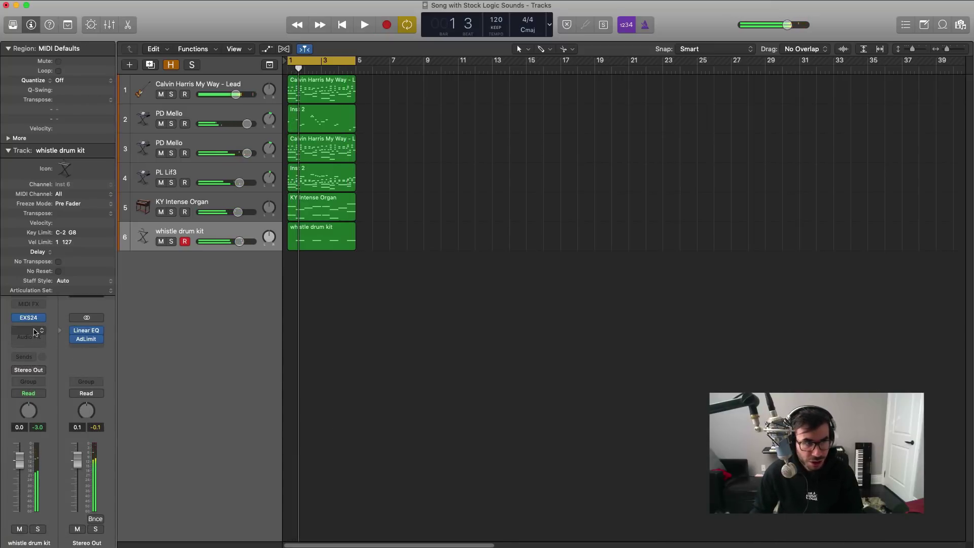
click(36, 332)
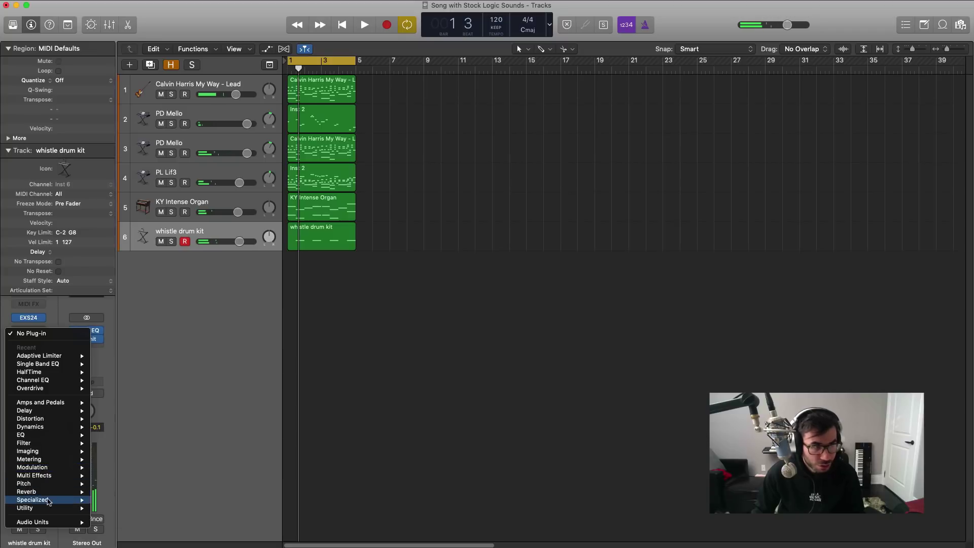
mouse_move(47, 493)
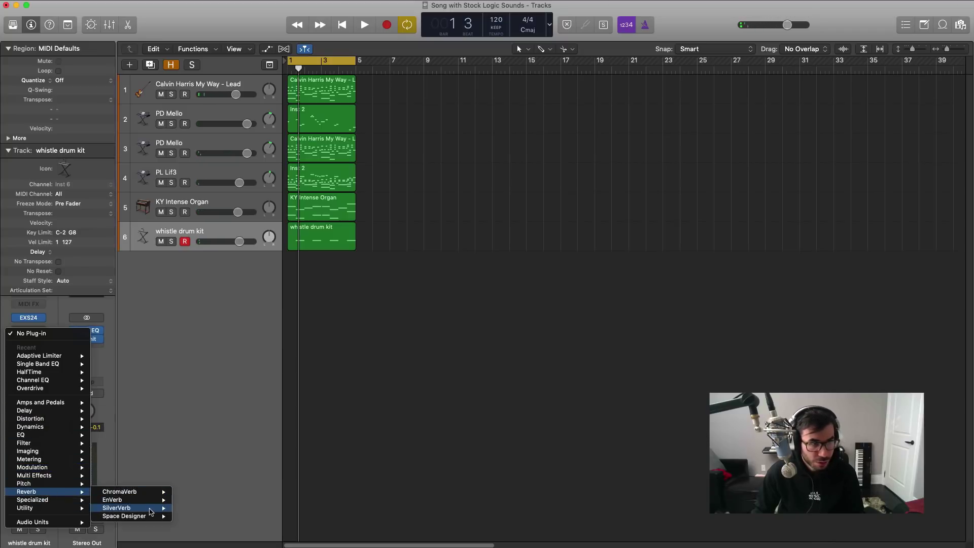
click(194, 516)
key(space)
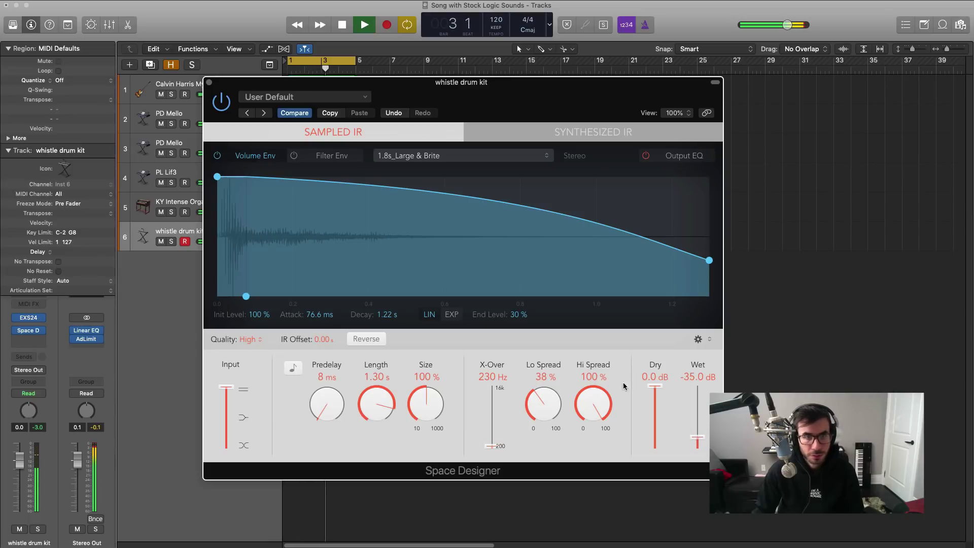
click(208, 82)
key(space)
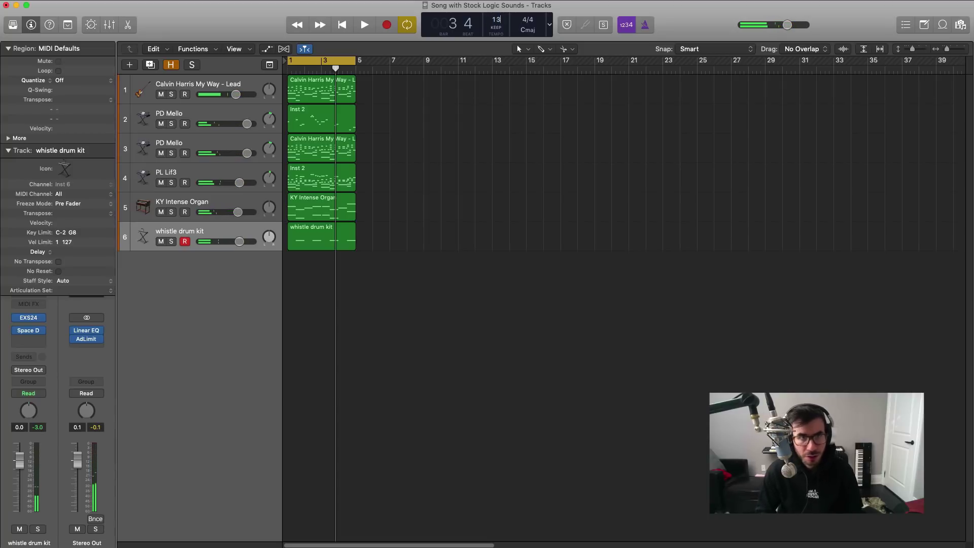
- Set the project tempo to 137 BPM while playing the four-bar loop to judge the speed
key(space)
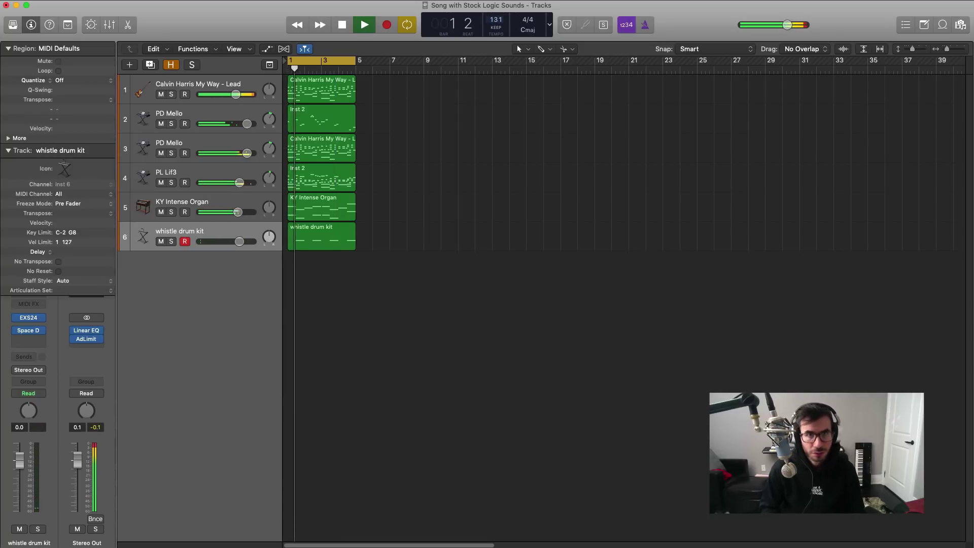
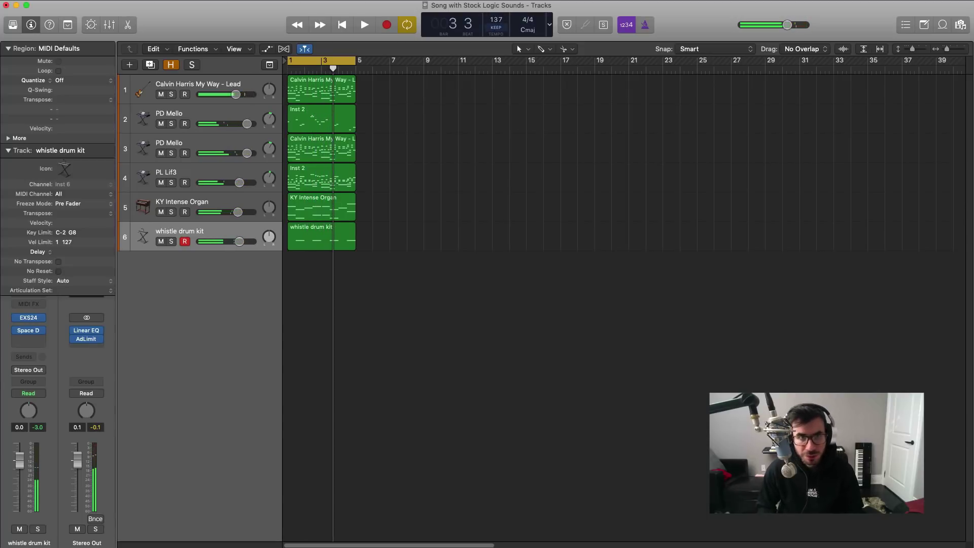
key(space)
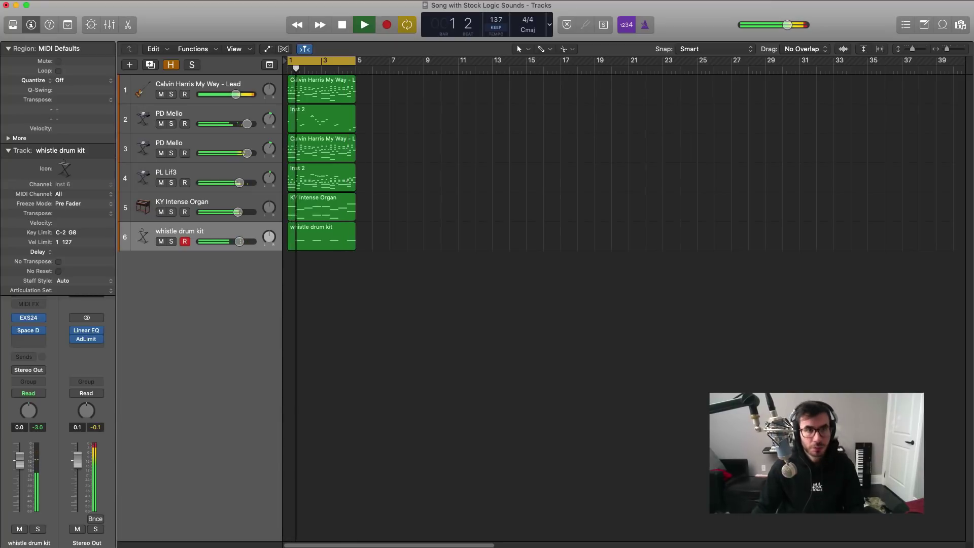
scroll(495, 113, up, 5)
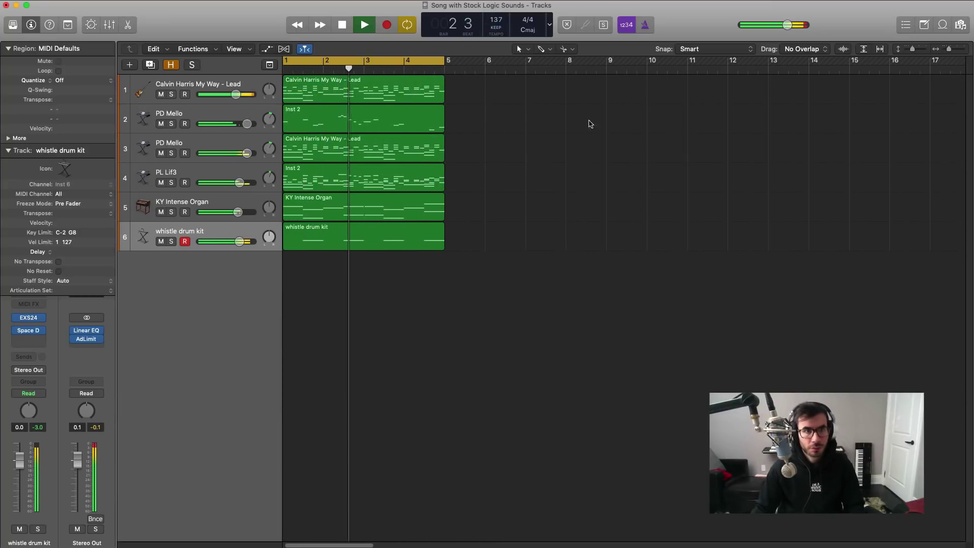
key(space)
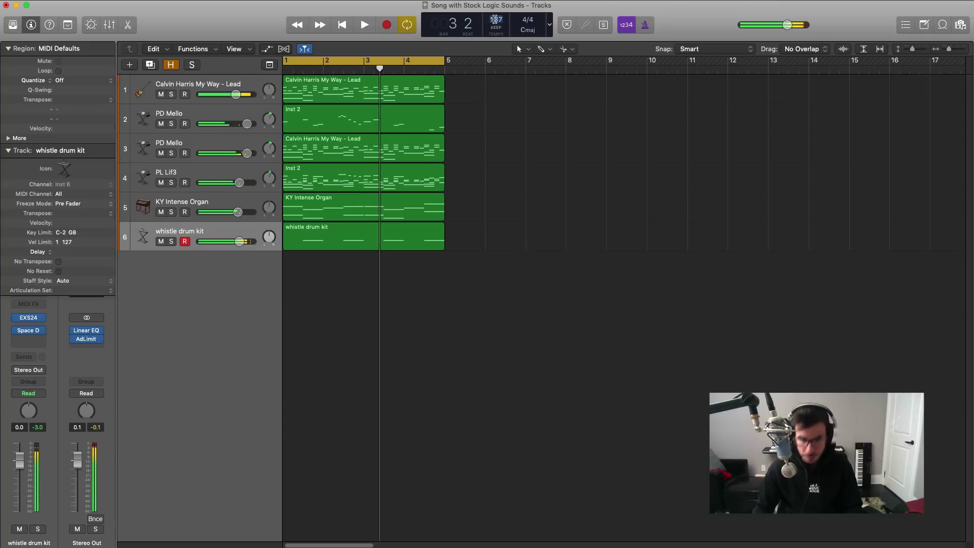
key(Return)
key(space)
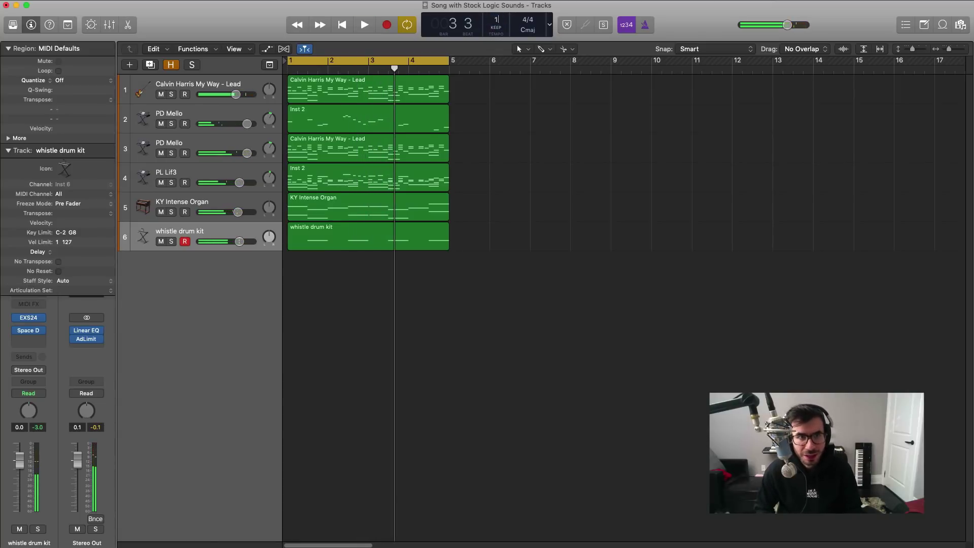
- Raise the whistle drum kit track's volume to 2.2 dB while the loop plays
key(space)
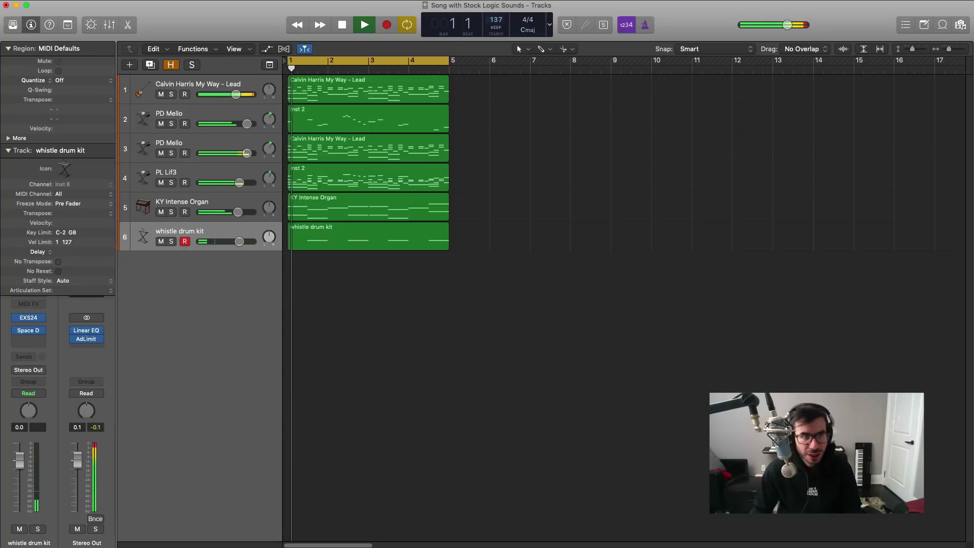
scroll(490, 161, down, 2)
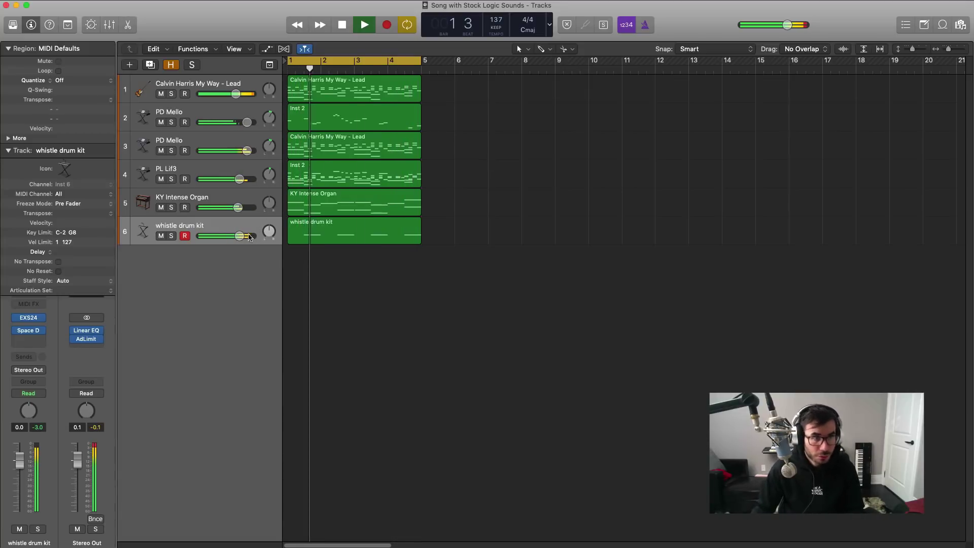
drag(250, 237, 254, 237)
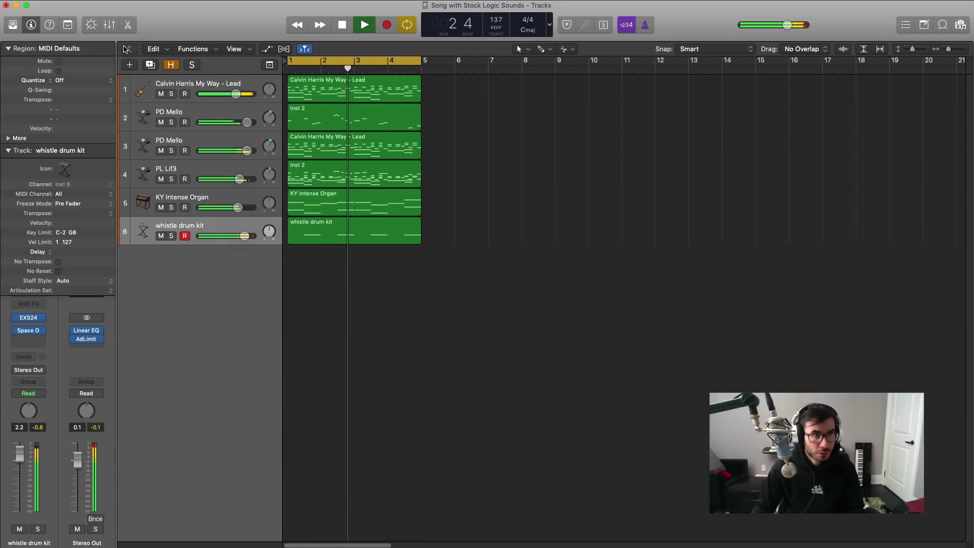
- Duplicate the whistle drum kit track and open an empty four-bar region on the new track in the piano roll
click(147, 66)
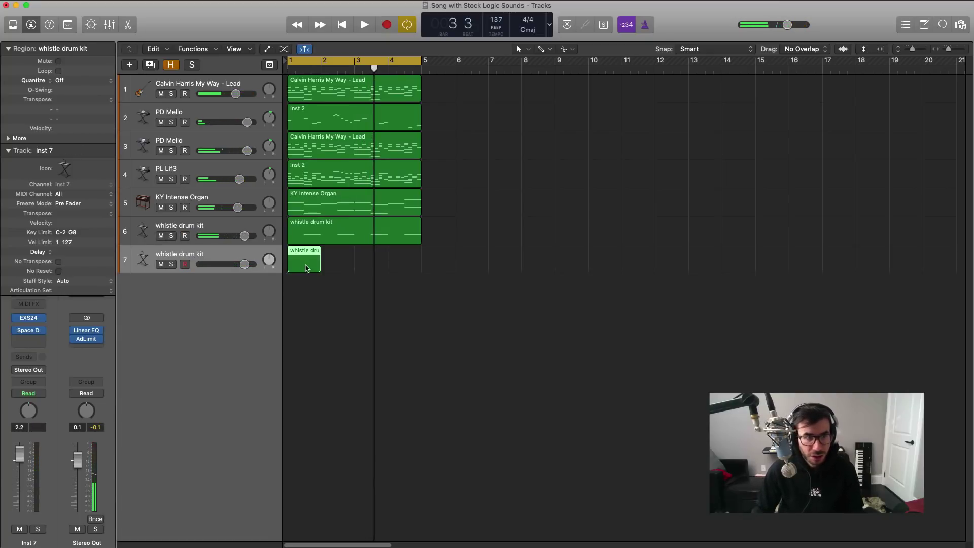
drag(317, 265, 417, 265)
double_click(339, 263)
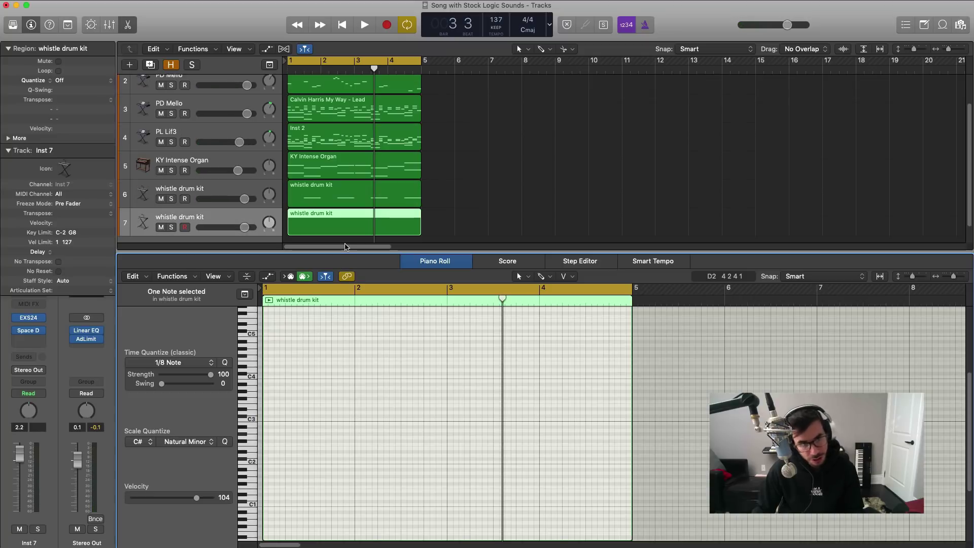
- Draw one-beat C3 notes at the start of bars 1 and 3 in the duplicate track's region
key(space)
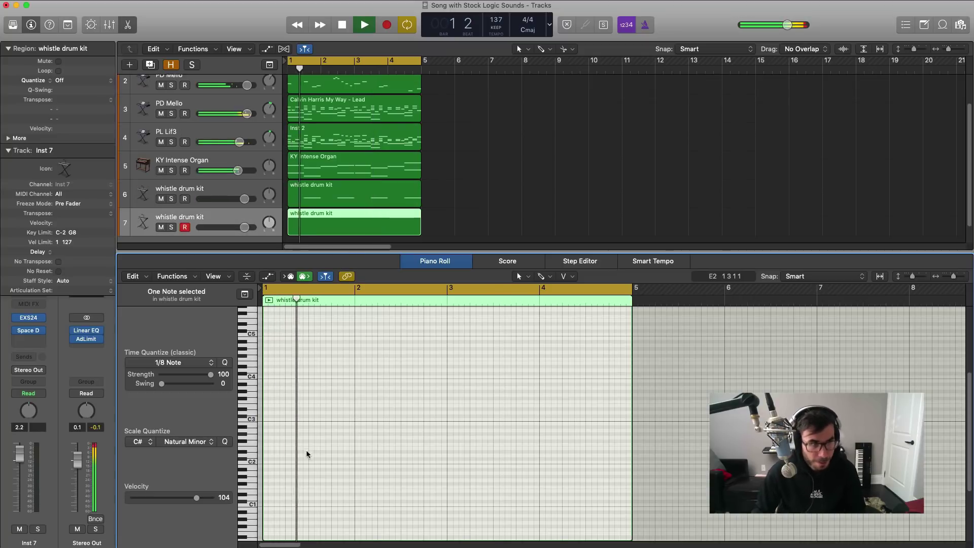
key(space)
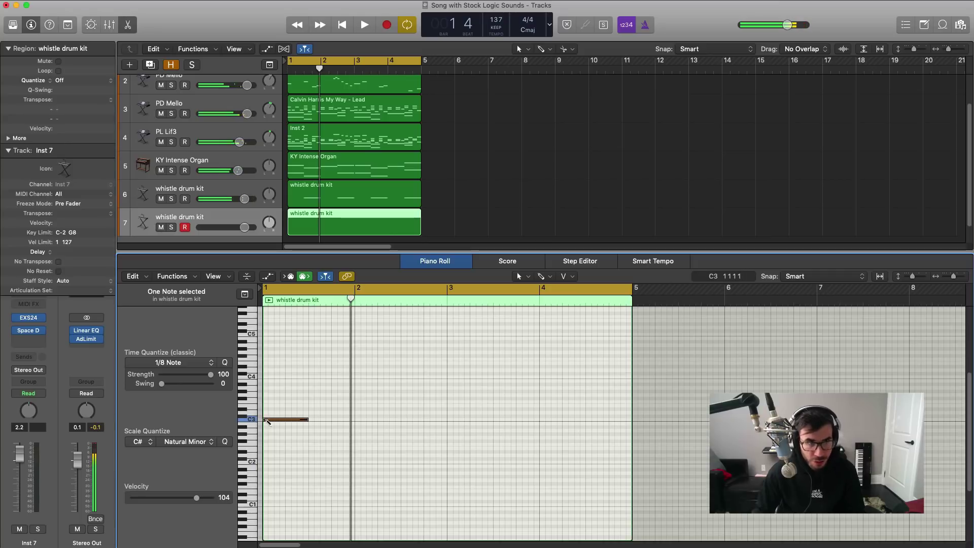
drag(305, 419, 286, 420)
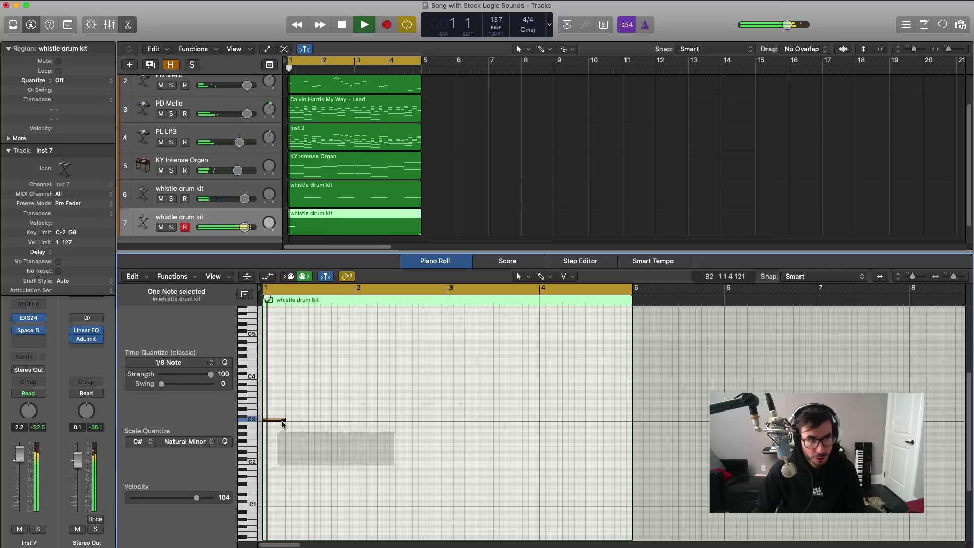
key(space)
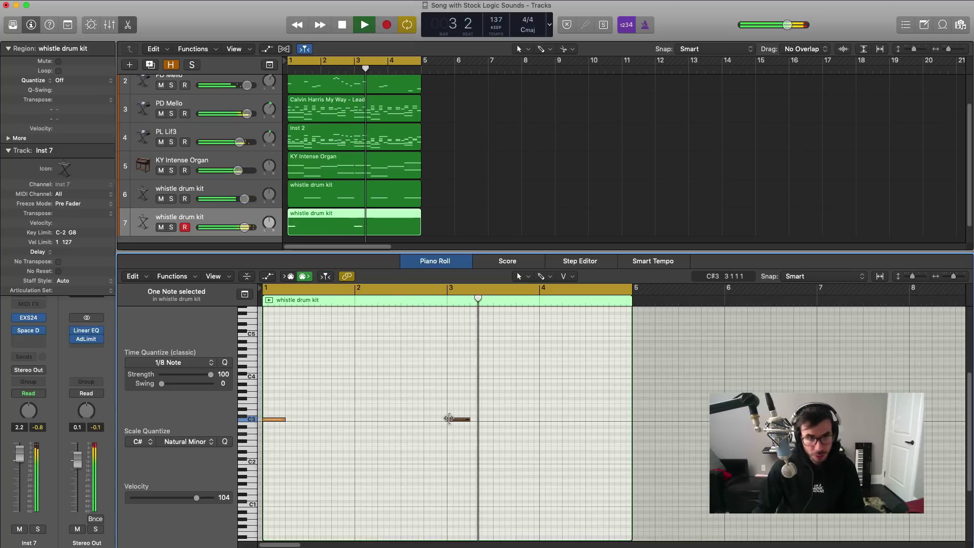
super+click(448, 419)
- Add one-beat C3 notes one and a half beats into bar 3 and on beats 2, 3 and 4 of bar 4 in track 7's region
key(space)
key(space)
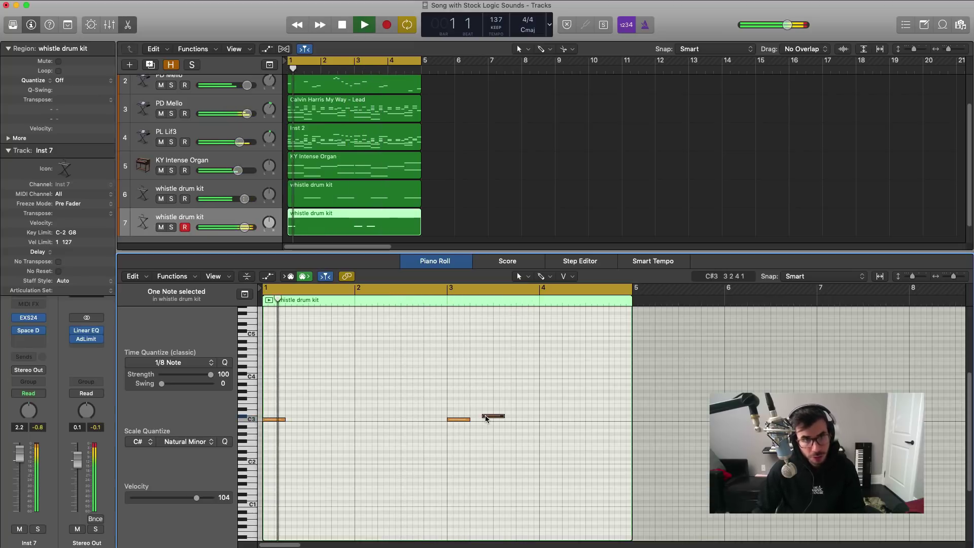
drag(483, 417, 485, 420)
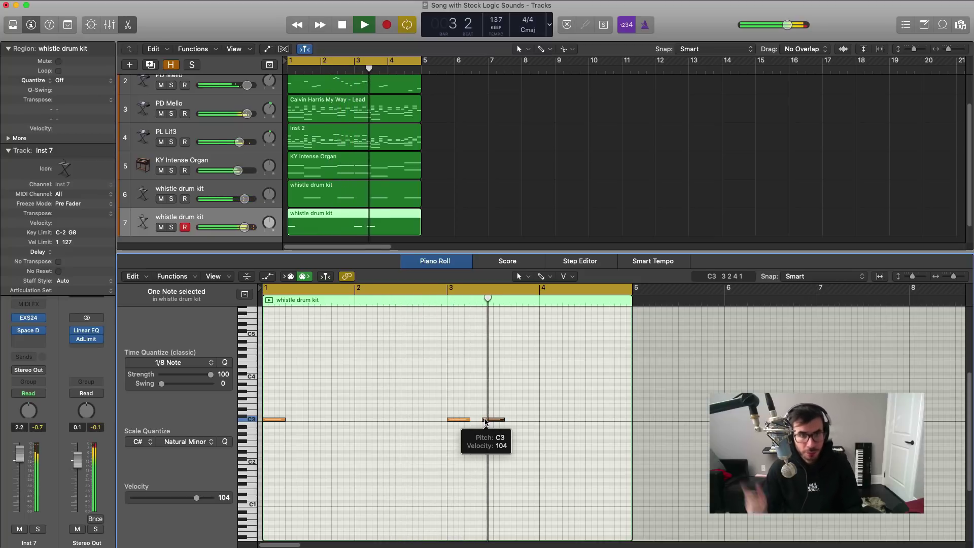
super+click(571, 416)
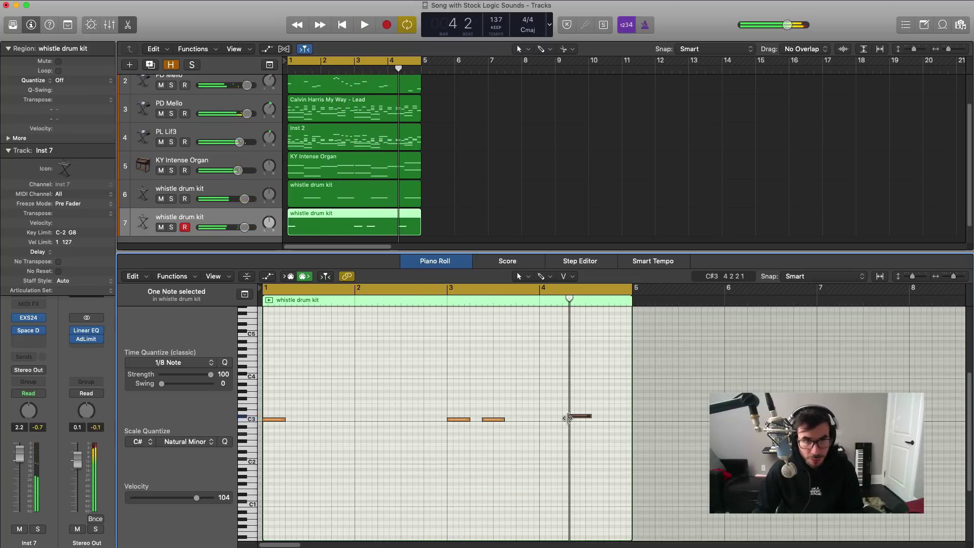
drag(577, 416, 572, 422)
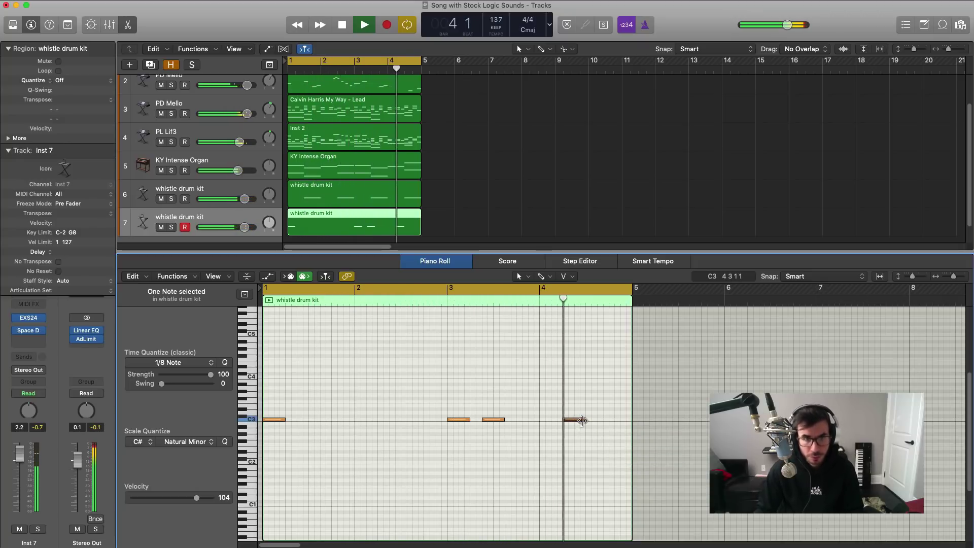
drag(582, 420, 615, 422)
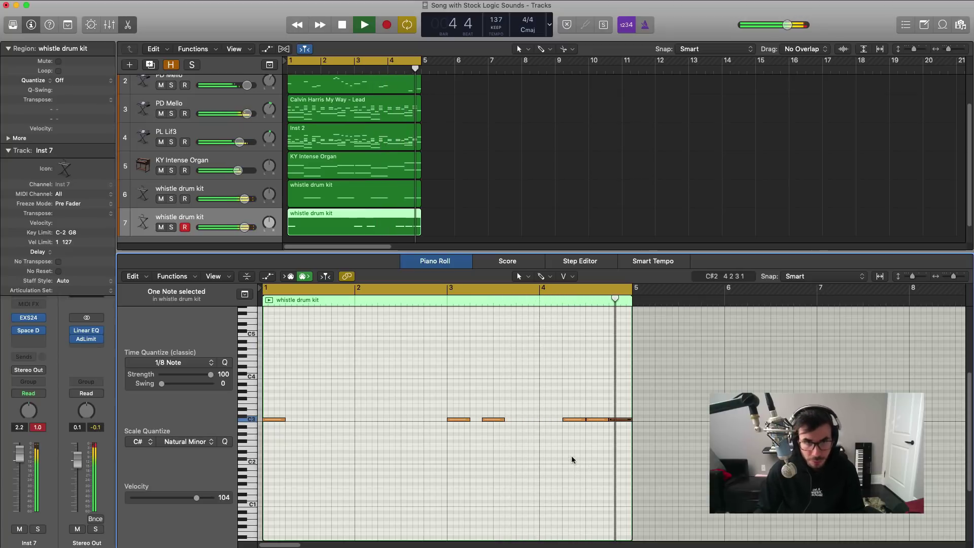
key(space)
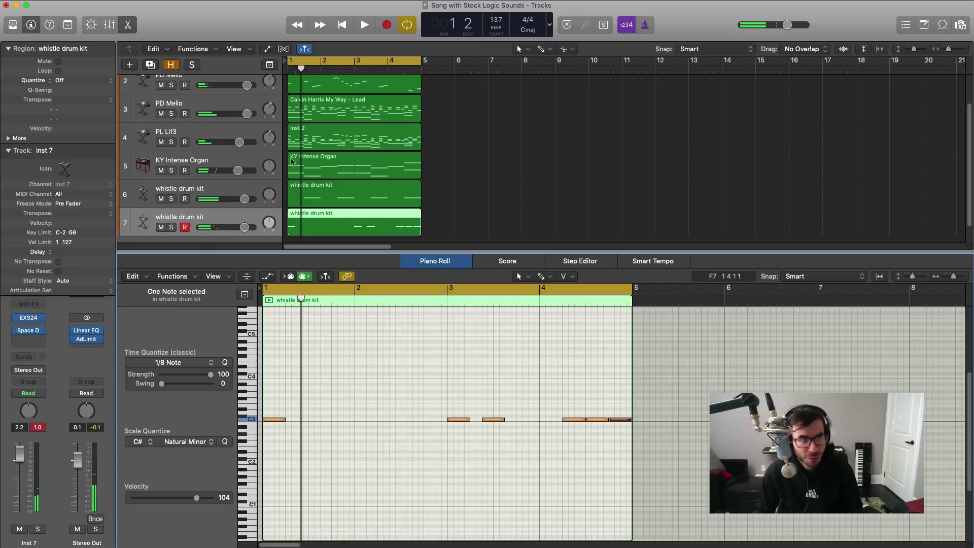
- Duplicate the drum track, create an empty four-bar region on the new track 8 and open it in the piano roll
click(150, 65)
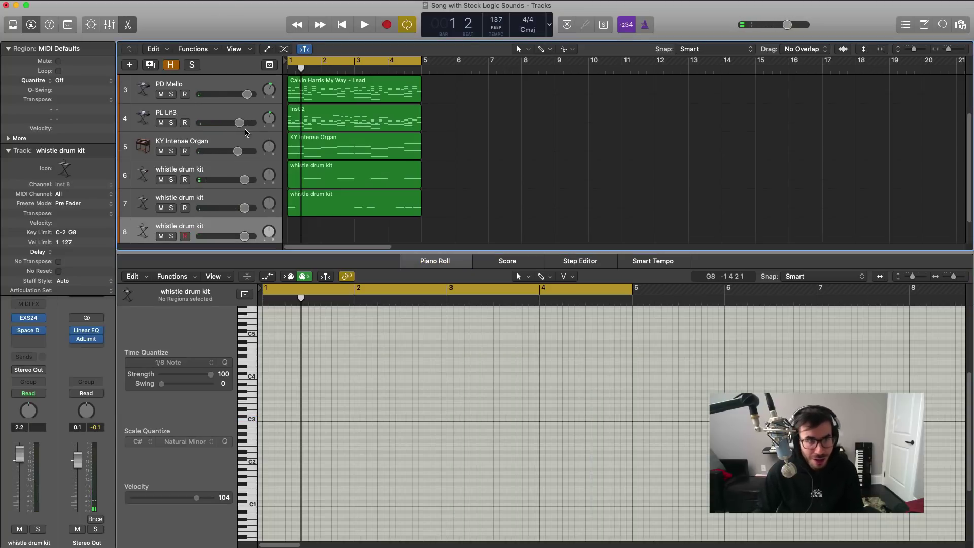
click(307, 233)
mouse_move(320, 233)
mouse_down()
mouse_move(429, 233)
mouse_move(417, 234)
mouse_up()
double_click(387, 226)
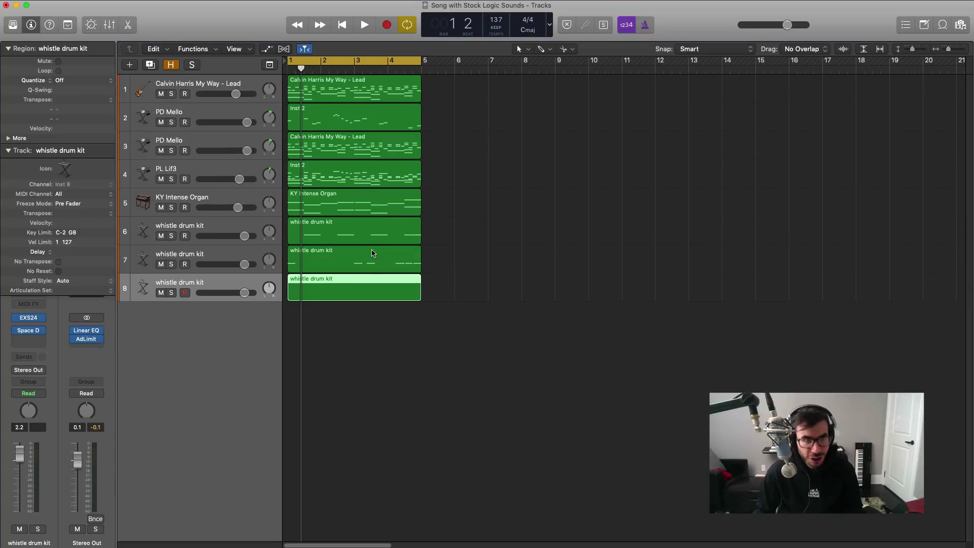
double_click(370, 285)
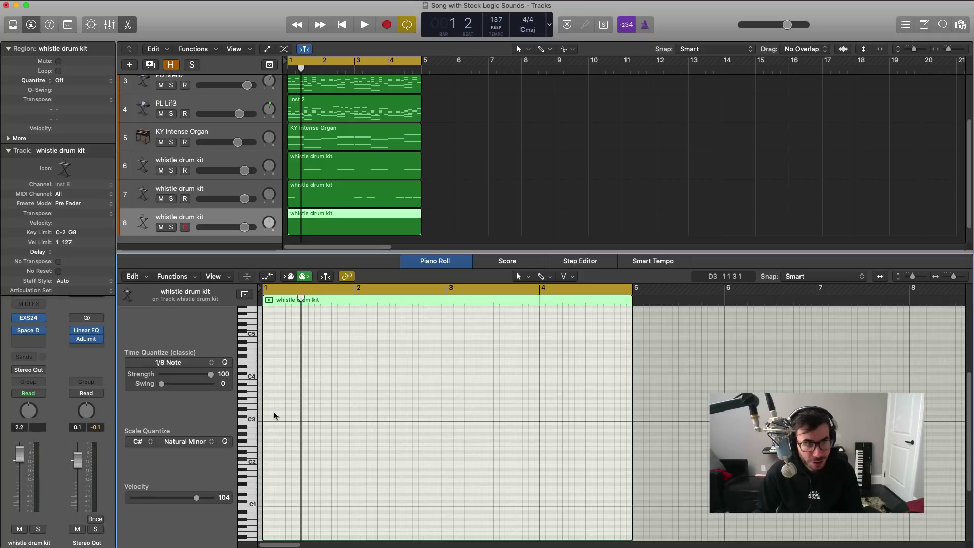
- Place a one-beat F#3 note at the start of each of the four bars in track 8's region
key(space)
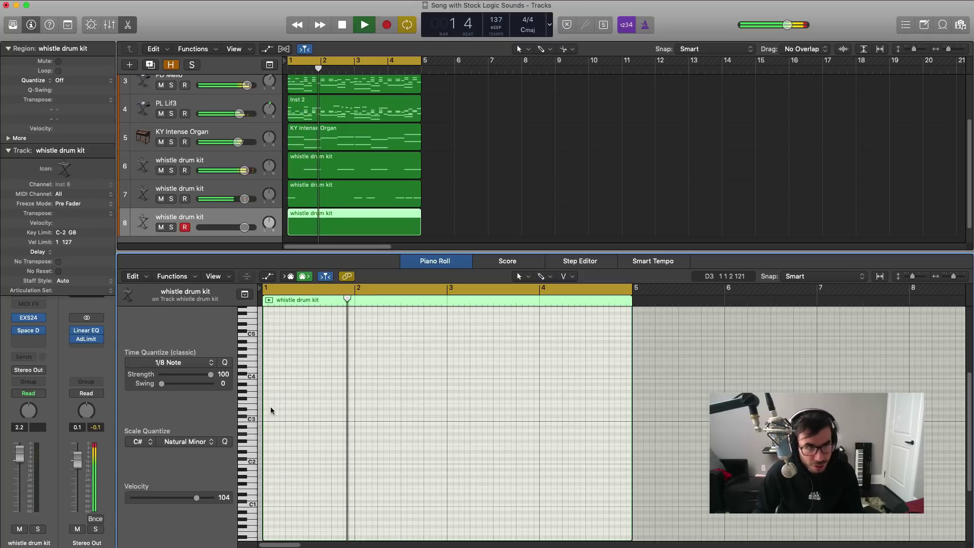
click(274, 399)
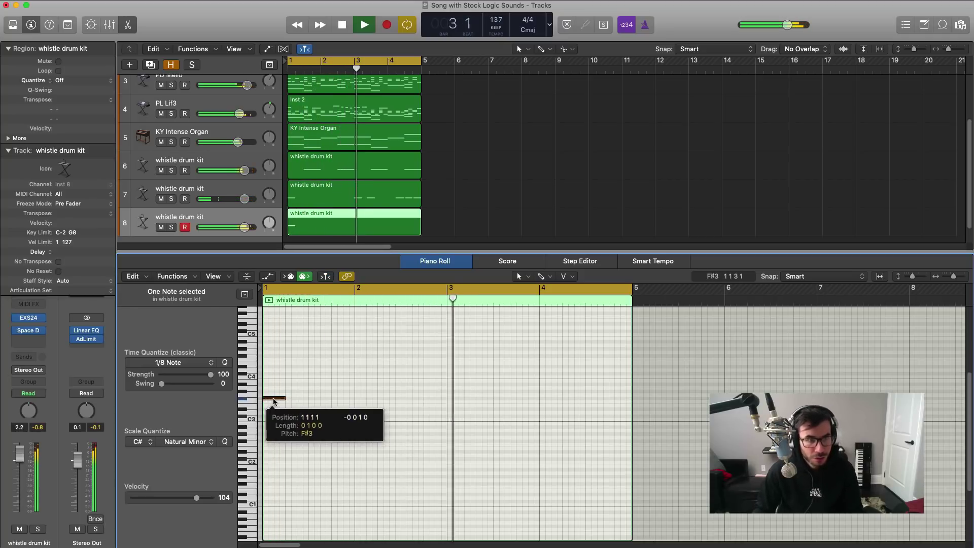
click(363, 399)
drag(387, 409, 244, 390)
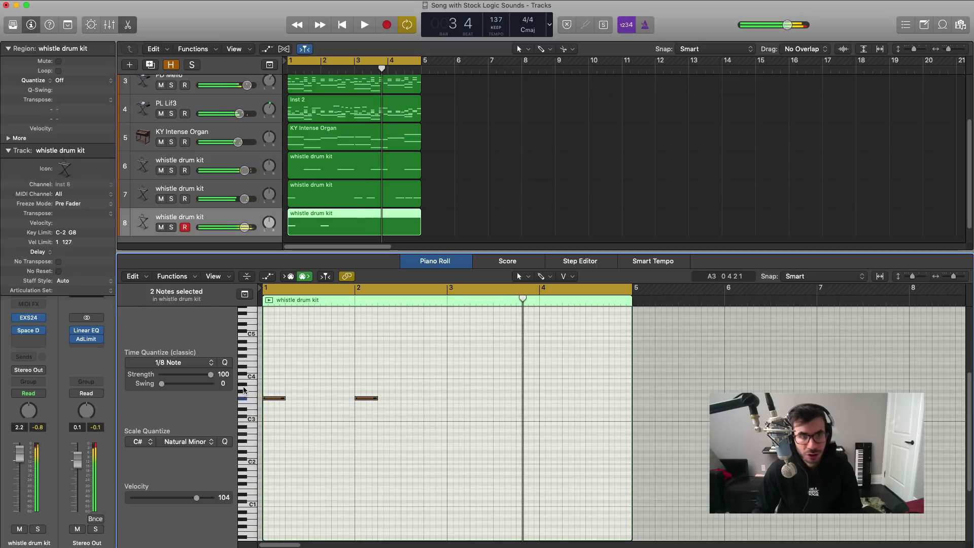
- Lower track 8's volume to -13.0 dB and pan it slightly left while the loop plays
drag(19, 453, 23, 491)
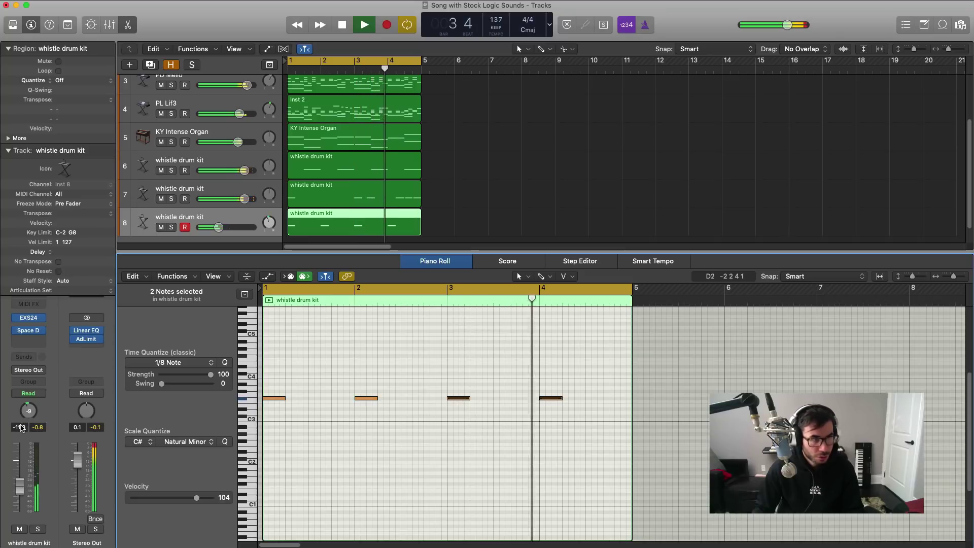
drag(31, 412, 31, 416)
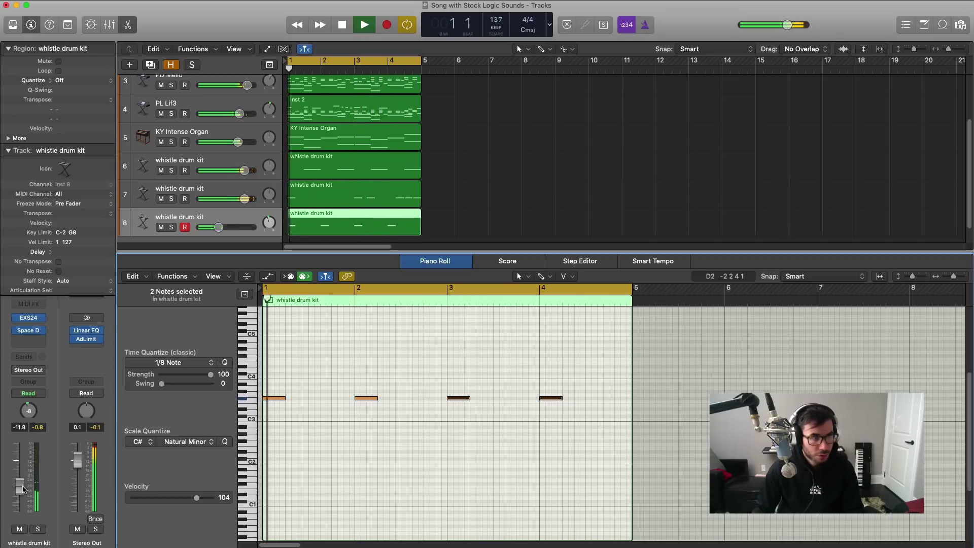
drag(23, 489, 23, 491)
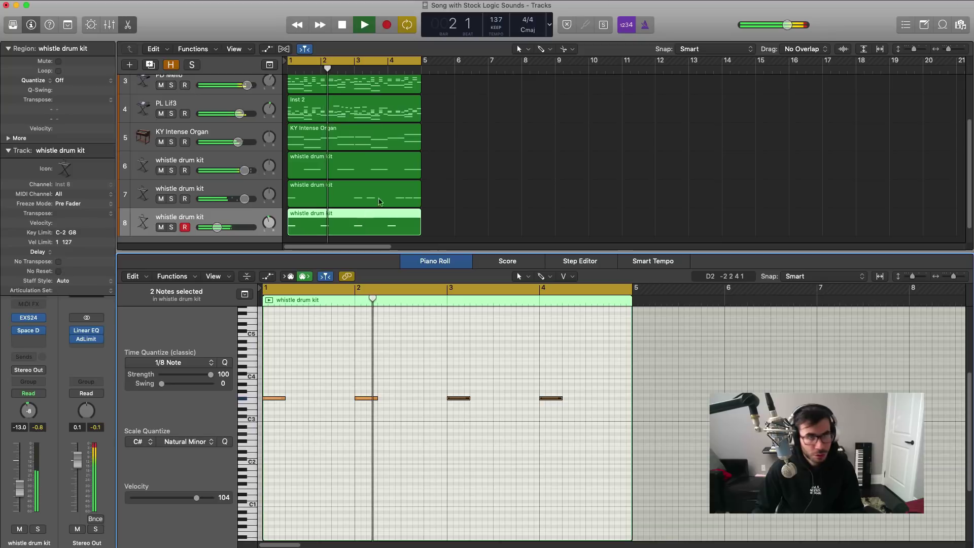
- Try the loop at 131 BPM and return the project tempo to 137 BPM
key(space)
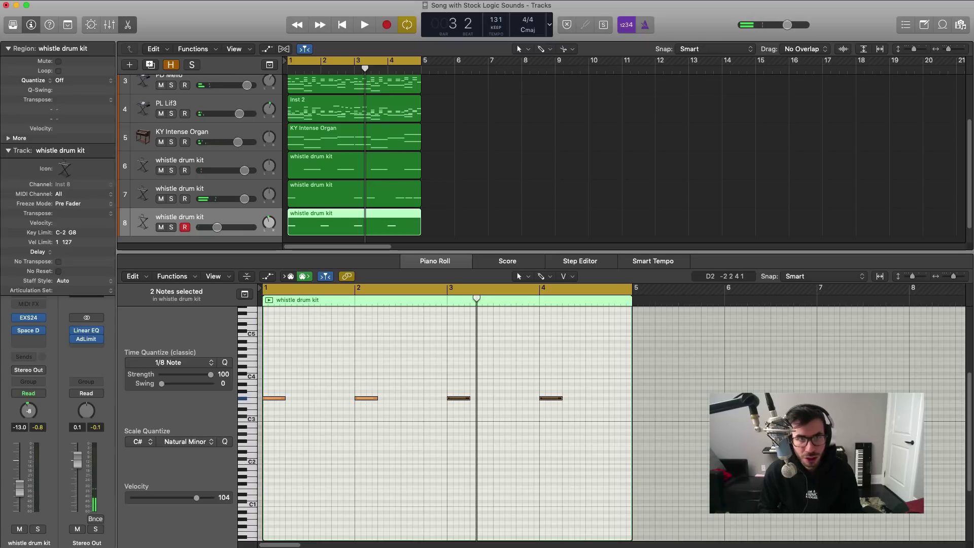
key(space)
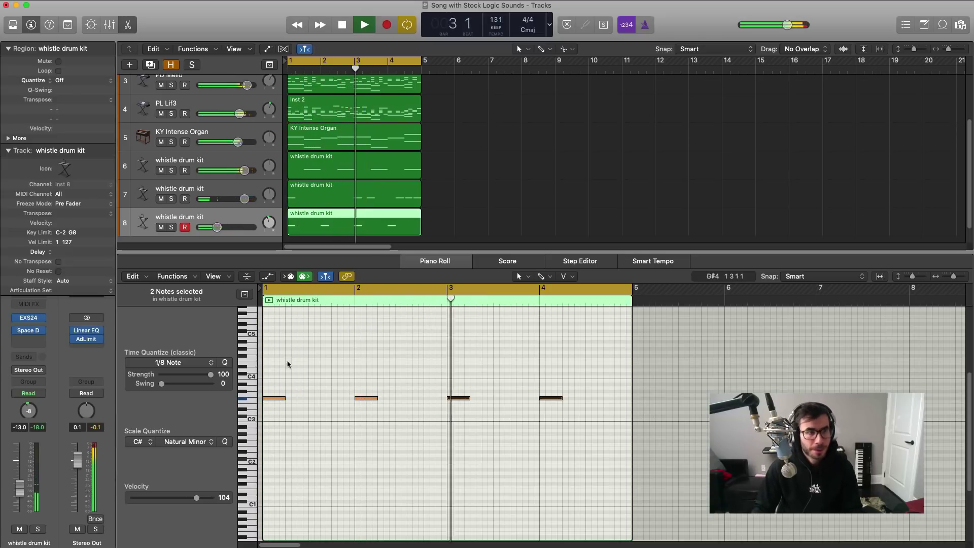
key(space)
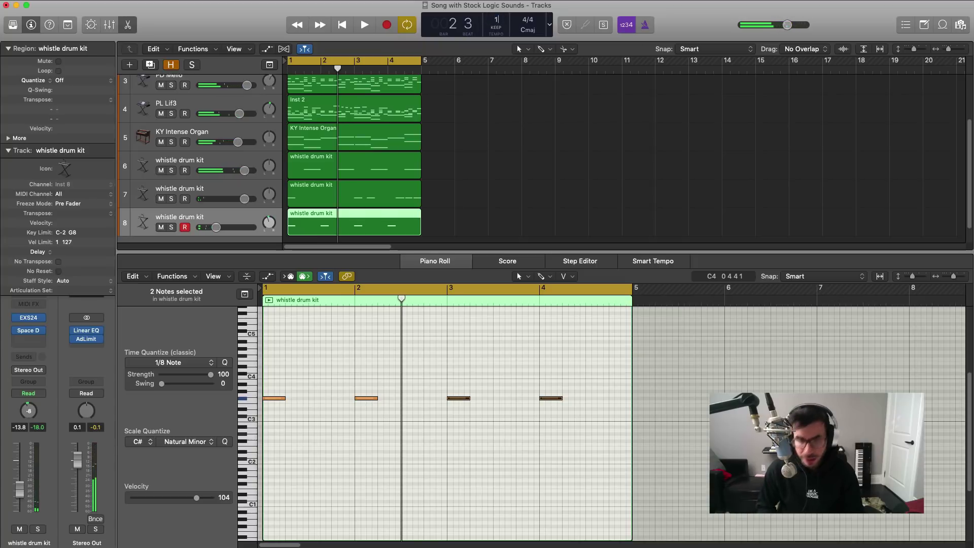
key(space)
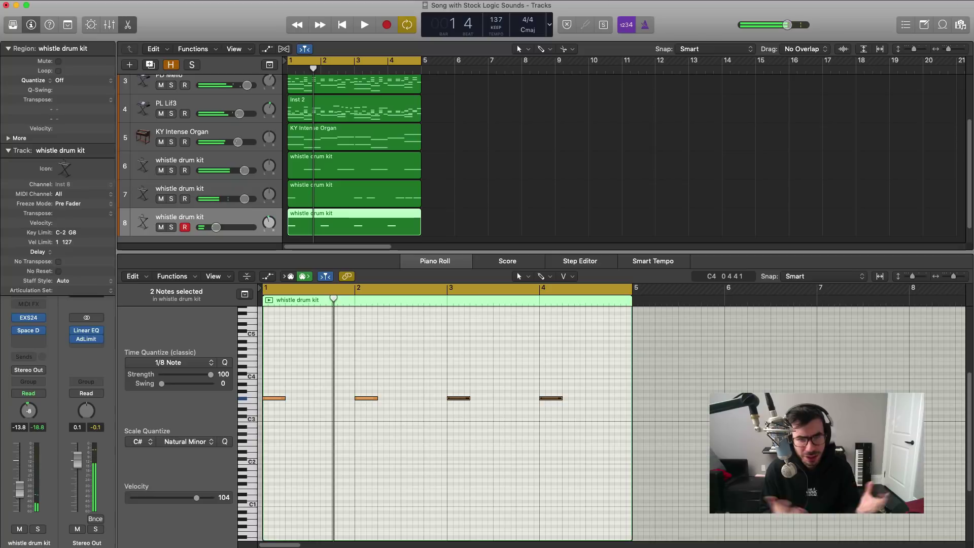
- Lower track 8's volume to -16.2 dB while the loop plays and close the piano roll
key(space)
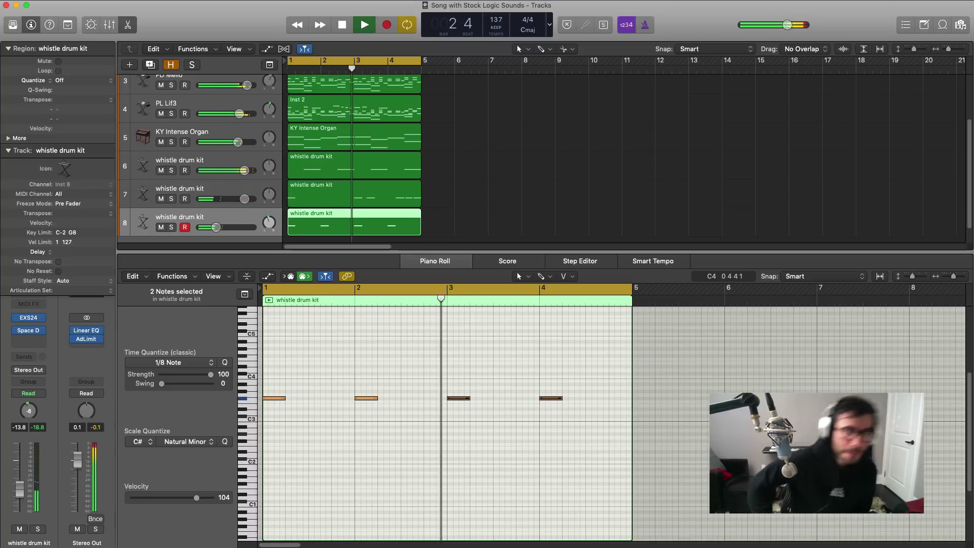
drag(217, 227, 215, 226)
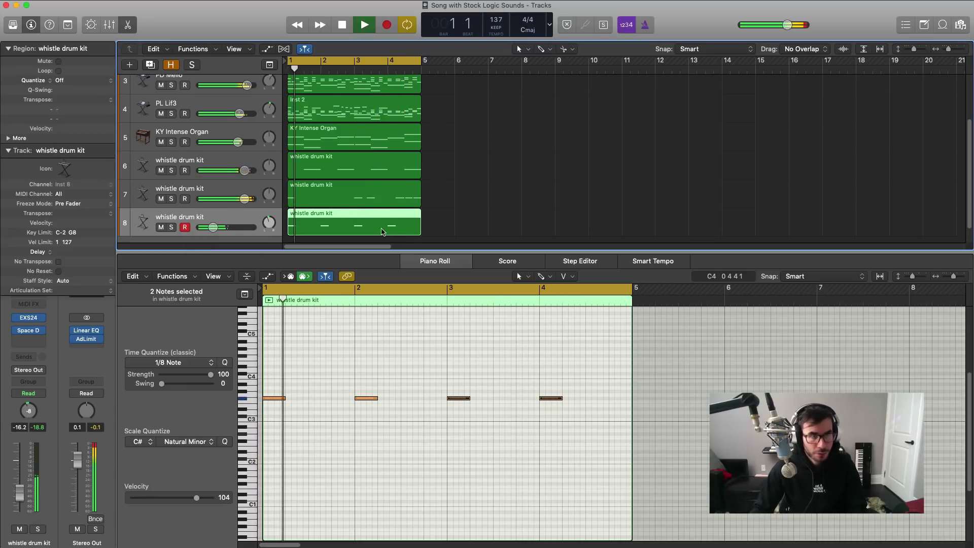
key(x)
key(x)
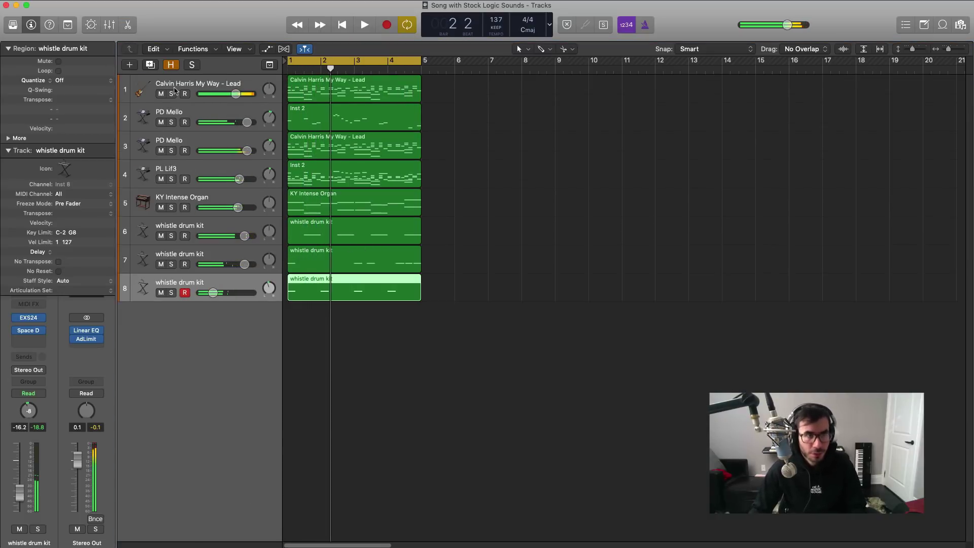
- Duplicate track 8 and create an empty four-bar region on the new track 9
click(149, 65)
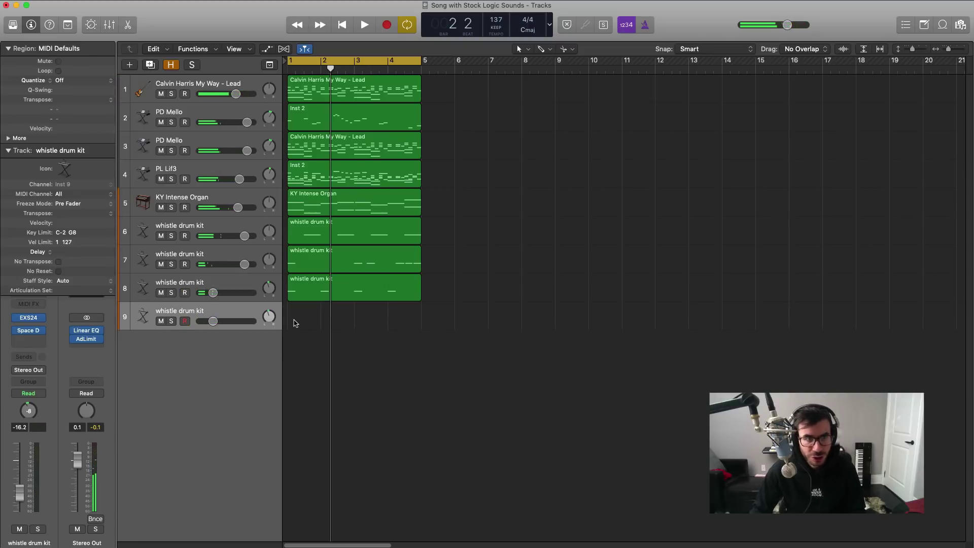
drag(316, 323, 421, 324)
- Remove the Space D reverb from drum tracks 7 and 9
click(186, 251)
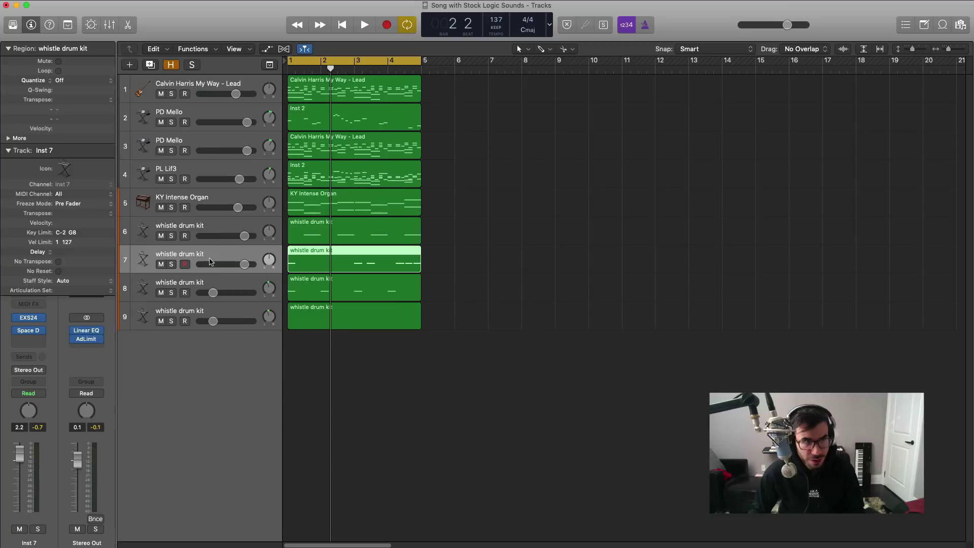
click(43, 331)
click(50, 354)
click(203, 313)
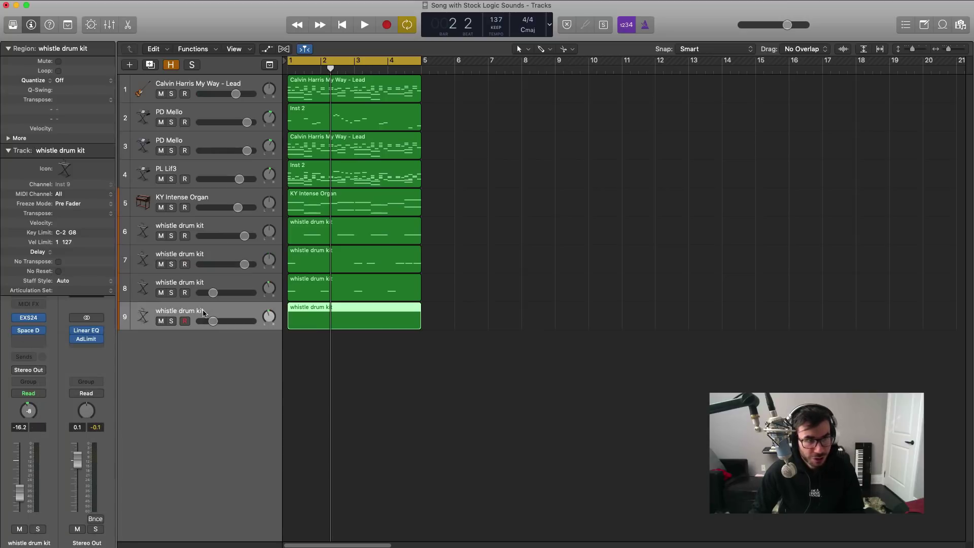
click(217, 286)
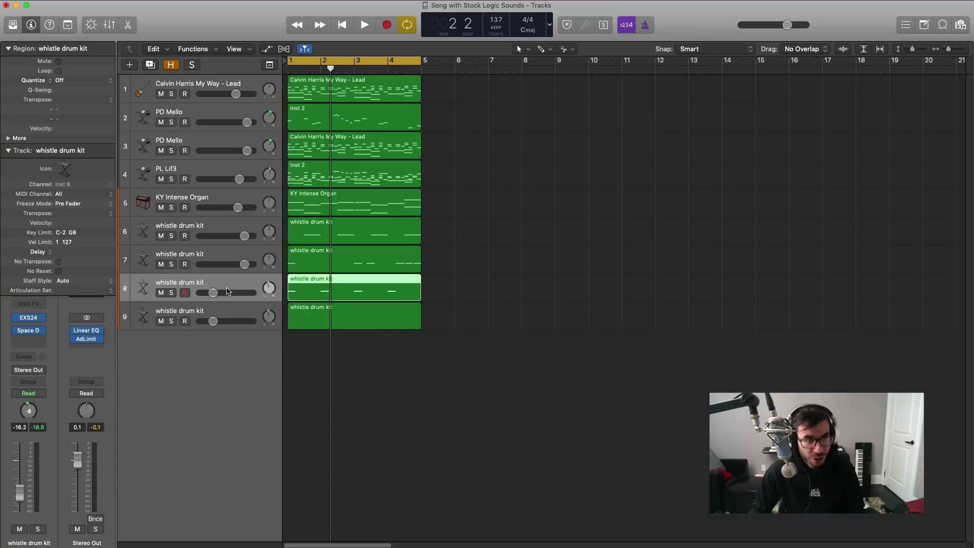
click(248, 317)
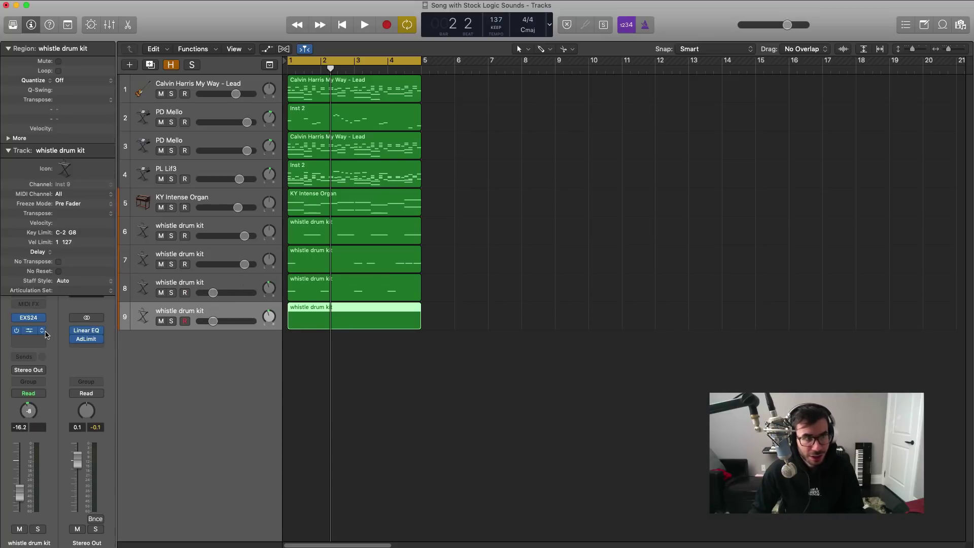
click(44, 331)
click(96, 353)
- Open track 9's empty region in the piano roll and choose the Brush Tool for adding notes
double_click(361, 324)
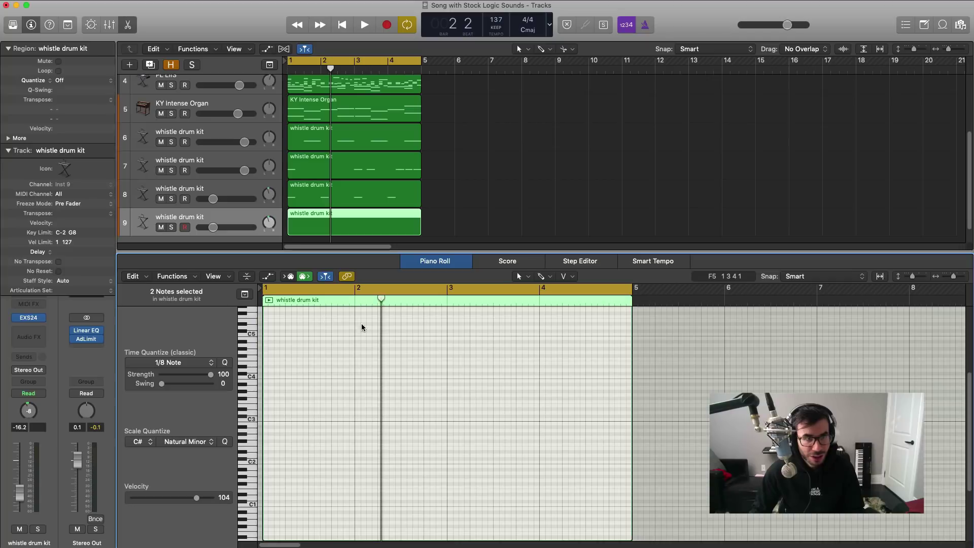
click(544, 276)
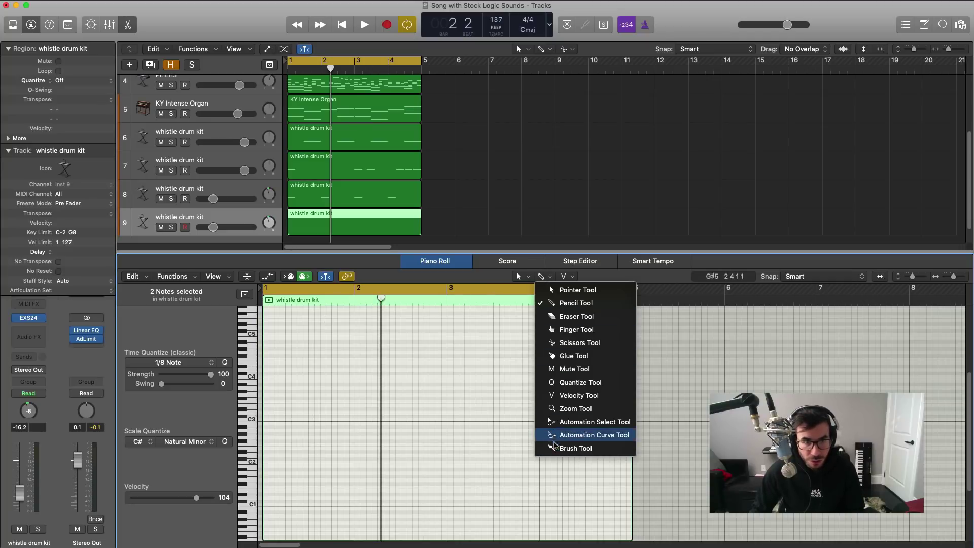
key(Return)
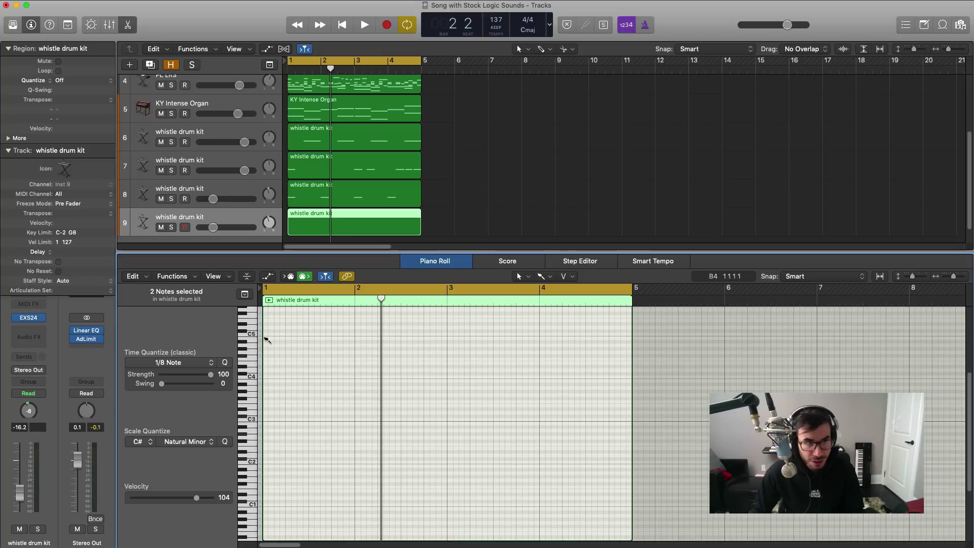
- Try brushing notes from B4 upward at the start of track 9's region and undo them
click(267, 338)
key(super+z)
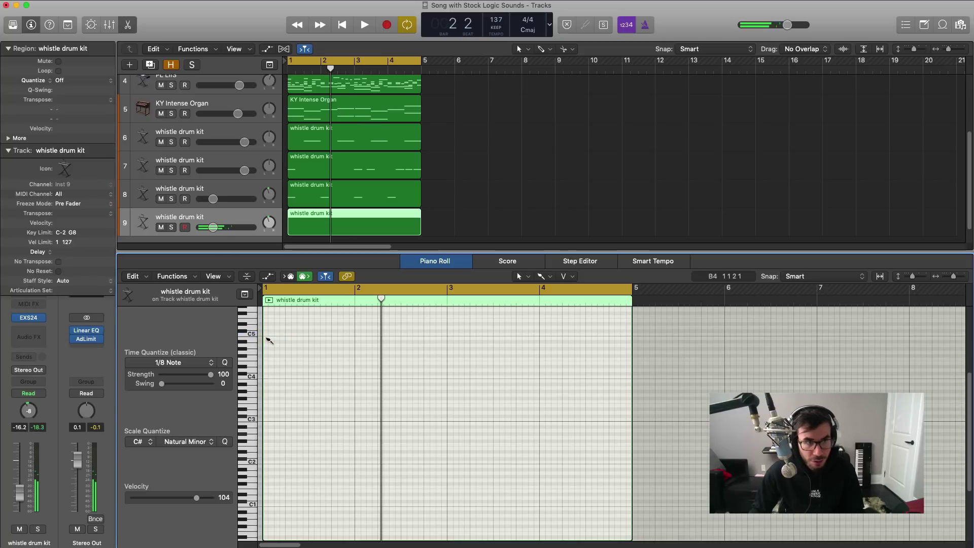
drag(268, 336, 289, 337)
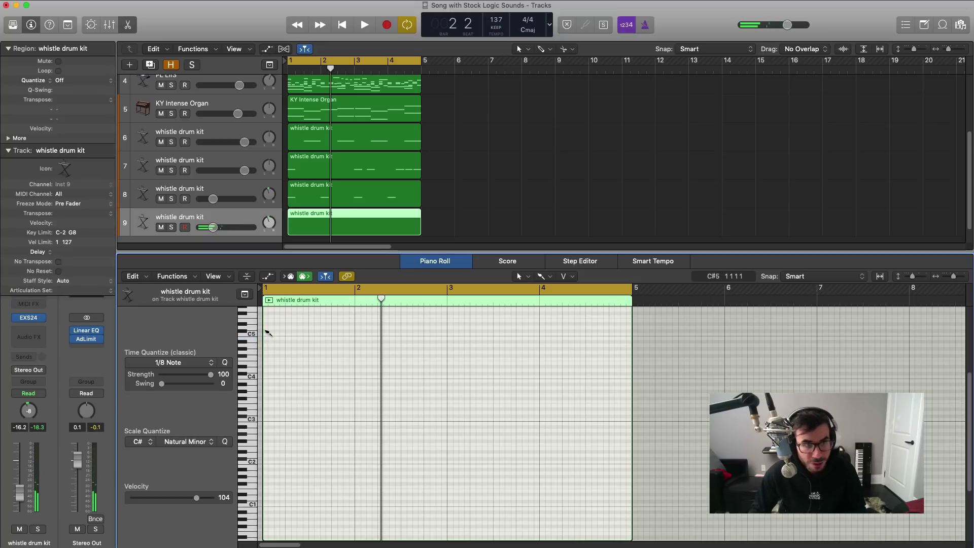
- Fill all four bars of track 9's region with C#5 eighth notes and raise the track's volume to -6.8 dB during playback
mouse_move(269, 333)
mouse_down()
mouse_move(354, 331)
mouse_move(306, 326)
mouse_up()
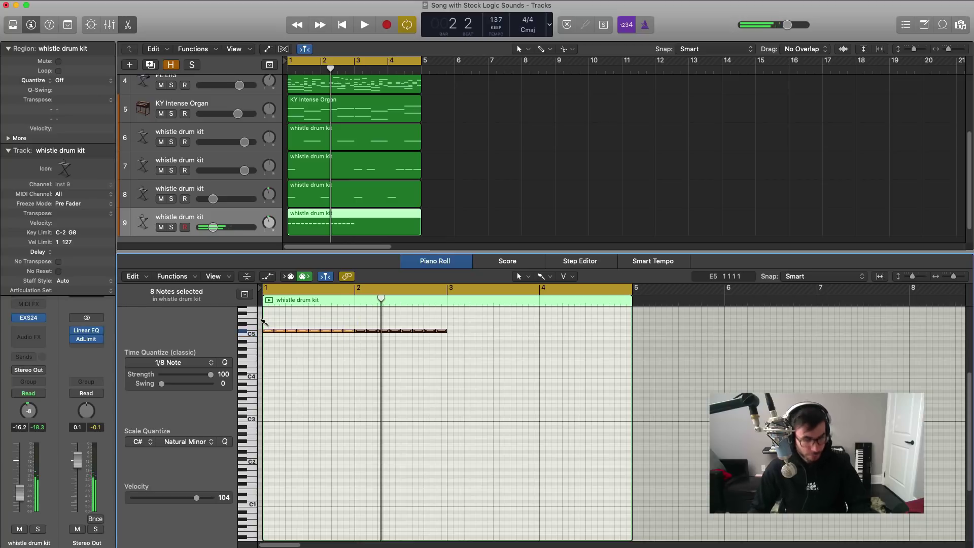
key(space)
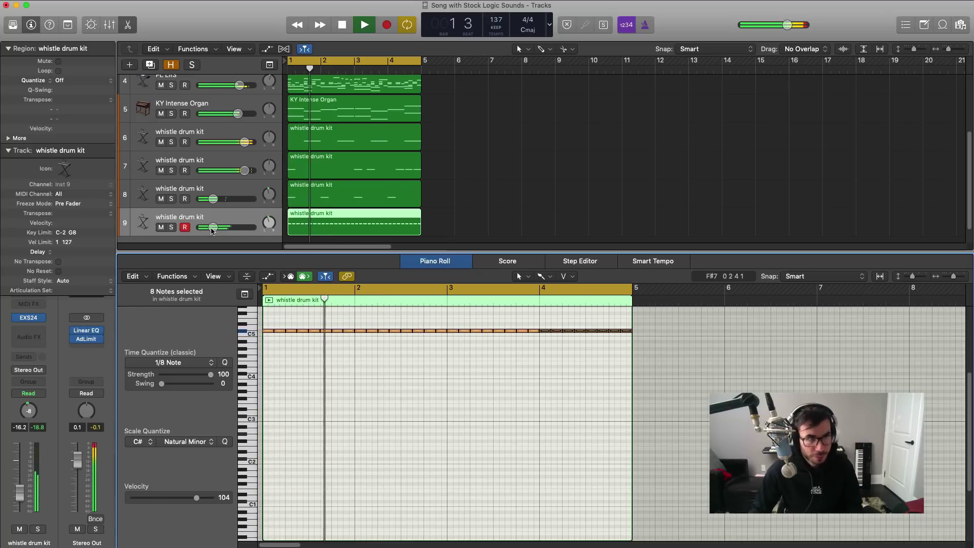
alt+click(234, 229)
drag(236, 228, 221, 228)
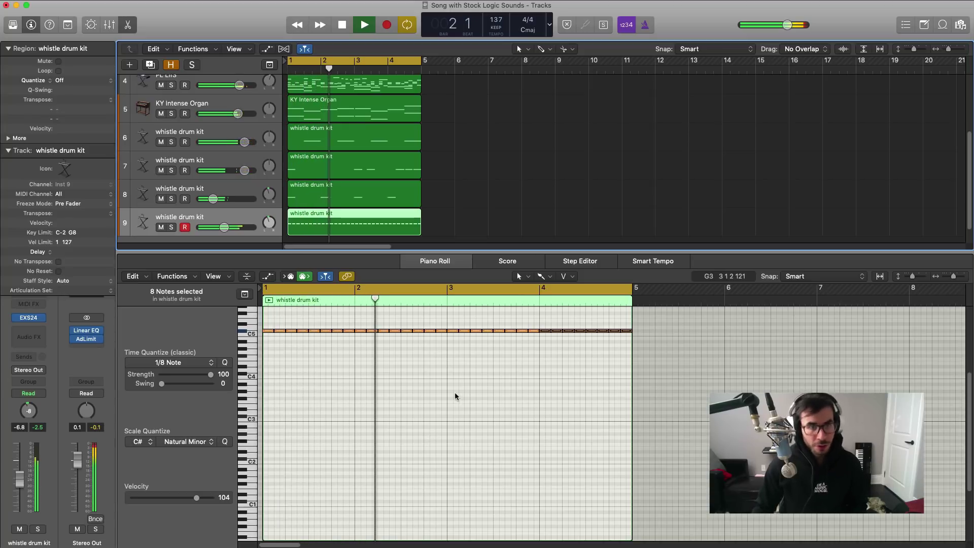
- Split the C#5 eighth note after beat 2 of bar 1 into two shorter hits with the Pencil Tool and play it back
key(space)
ctrl+alt+click(408, 386)
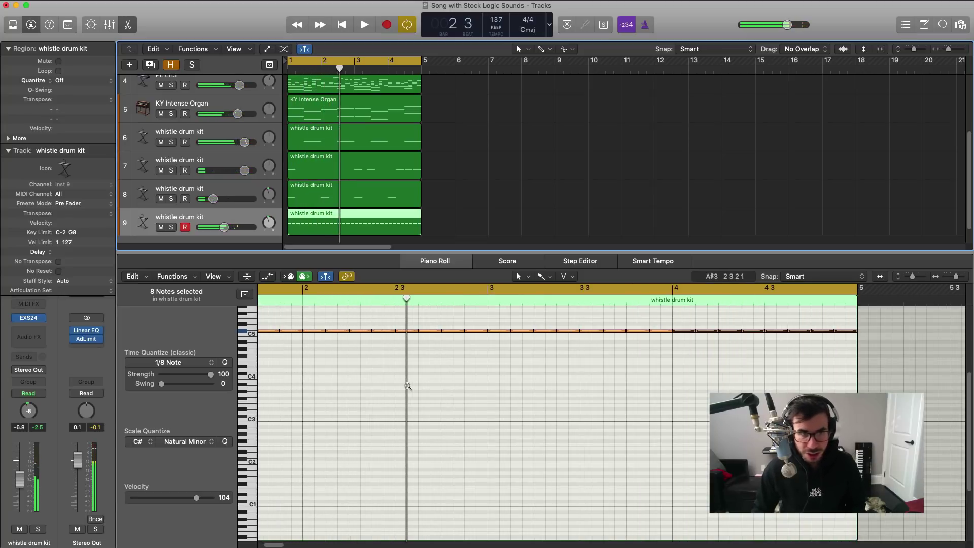
scroll(409, 389, down, 1)
scroll(409, 389, left, 3)
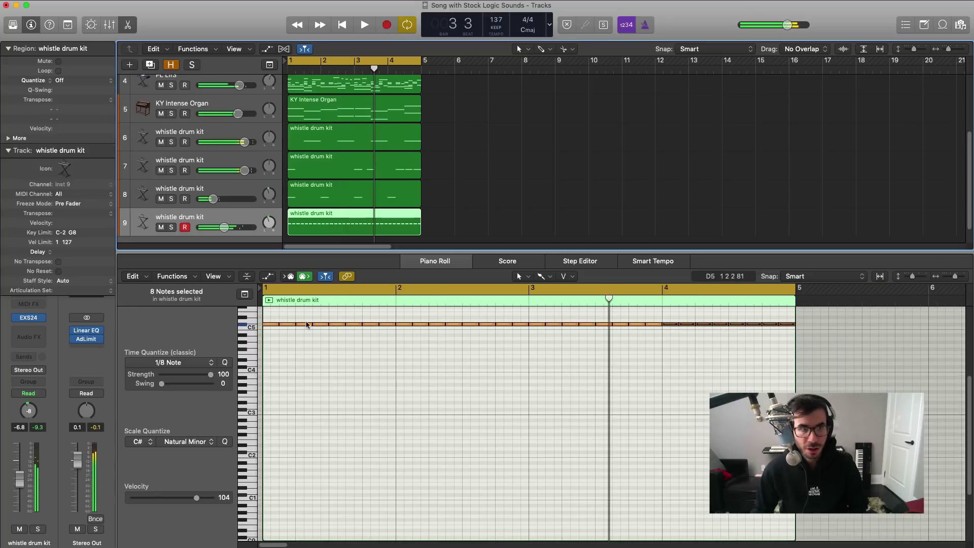
click(306, 322)
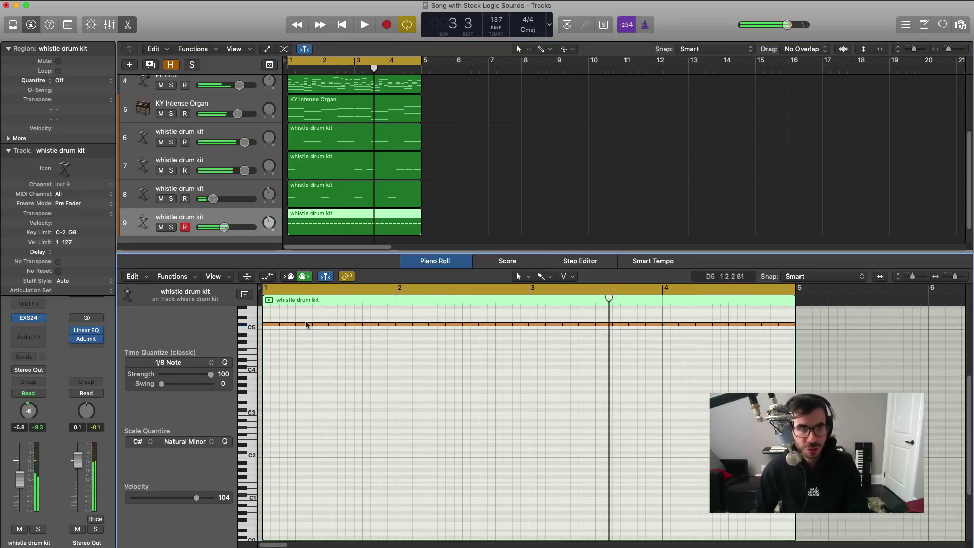
drag(308, 323, 303, 324)
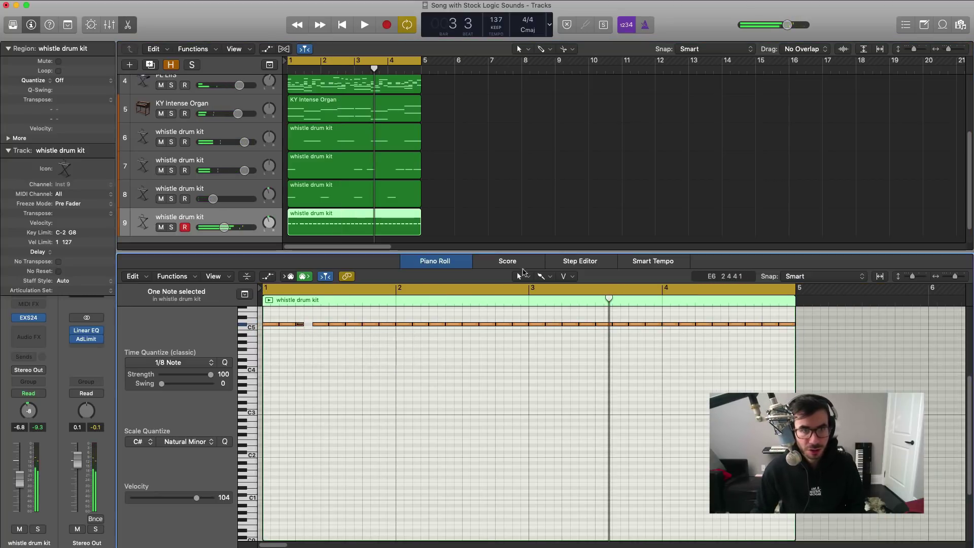
click(541, 277)
key(p)
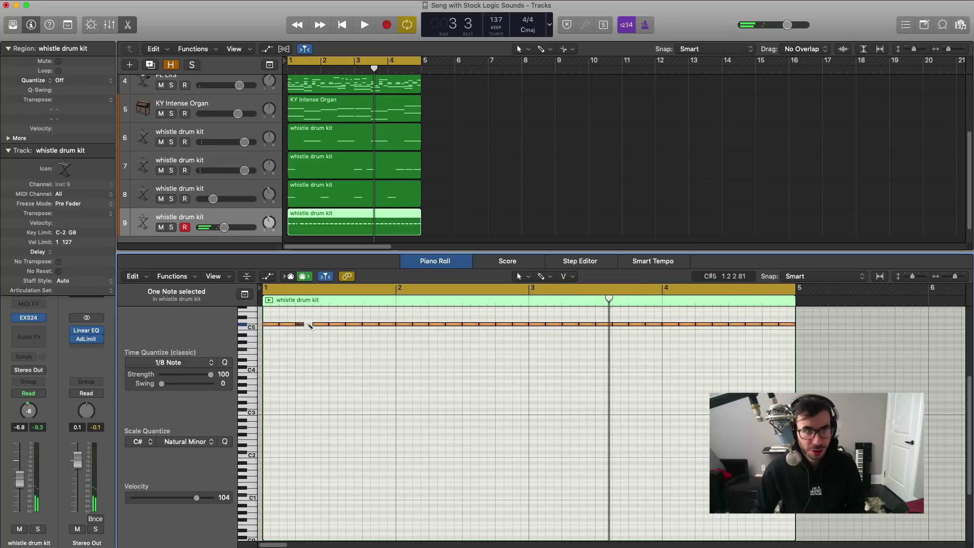
key(Return)
key(space)
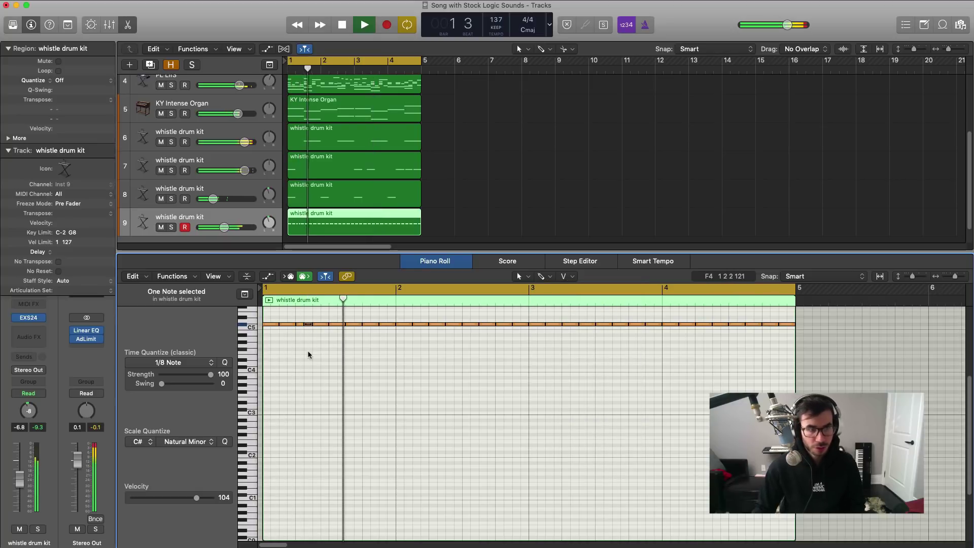
- Pencil an F#4 note on beat 3 of bar 1 and an F#5 note at the start of bar 2, and play them back
key(space)
key(Return)
key(space)
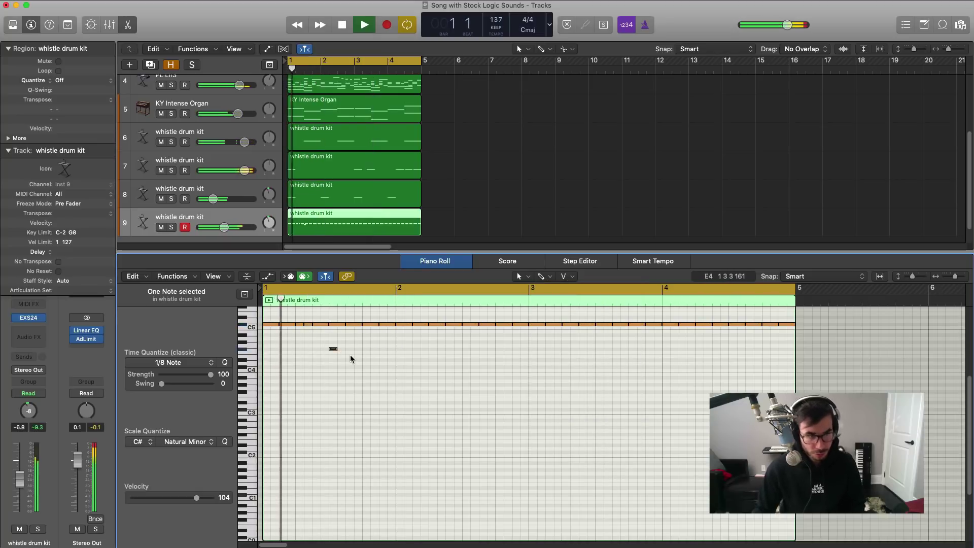
key(space)
scroll(386, 353, up, 1)
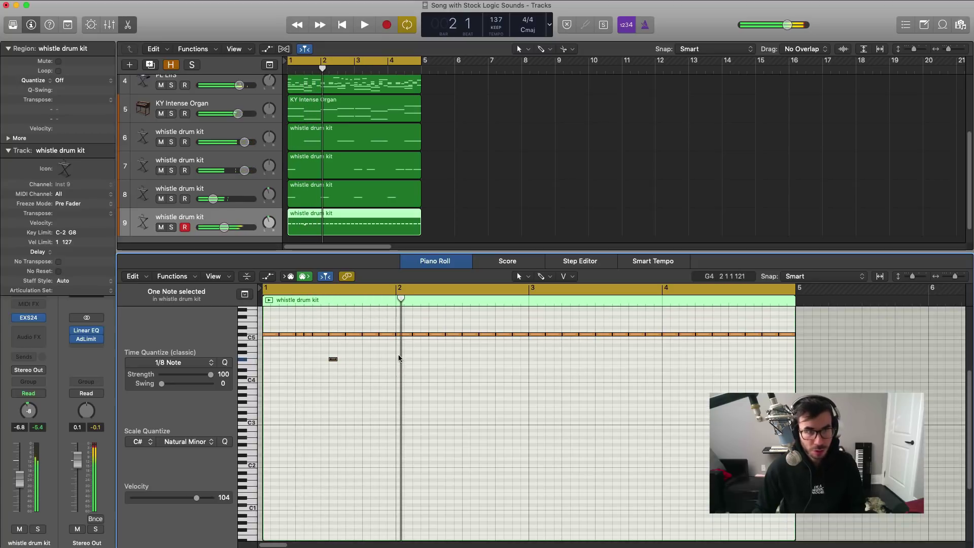
super+click(400, 319)
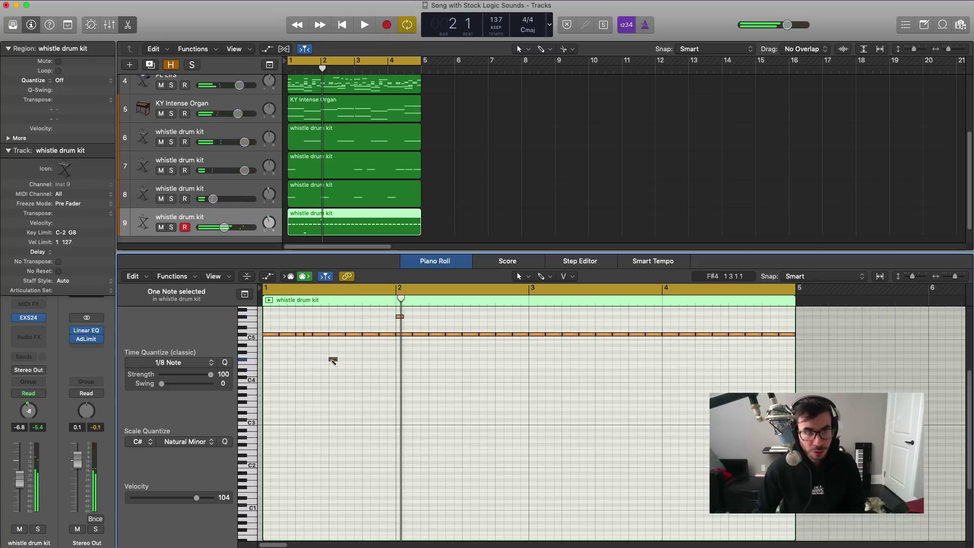
key(Return)
key(space)
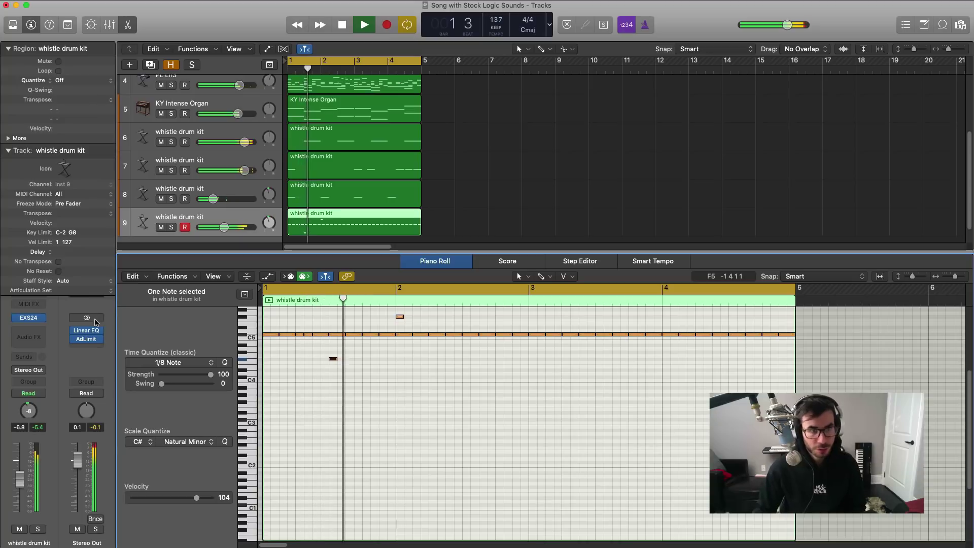
key(Return)
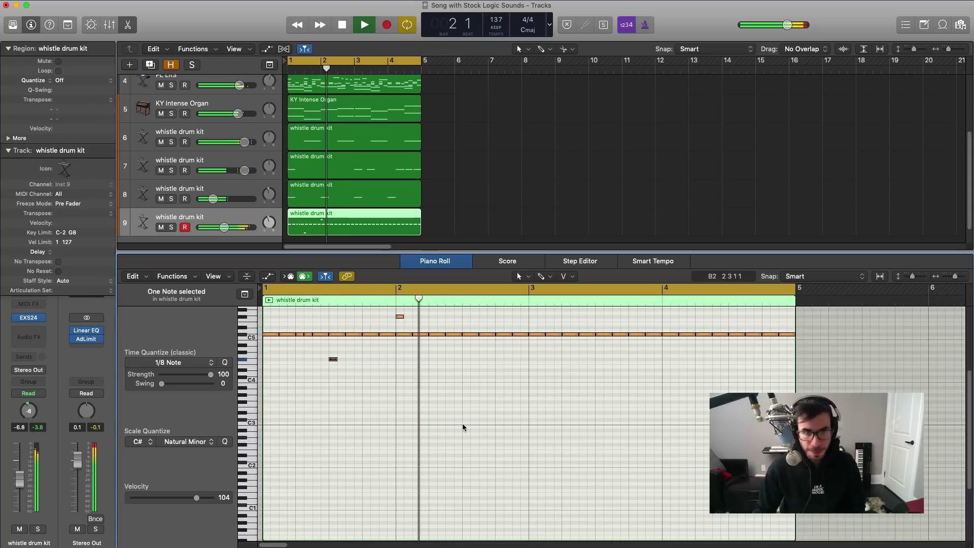
- Replace the C#5 note on beat 4 of bar 2 with a 1/32 triplet run brushed down to F#4 and play it back
scroll(465, 422, up, 1)
scroll(465, 422, up, 2)
key(space)
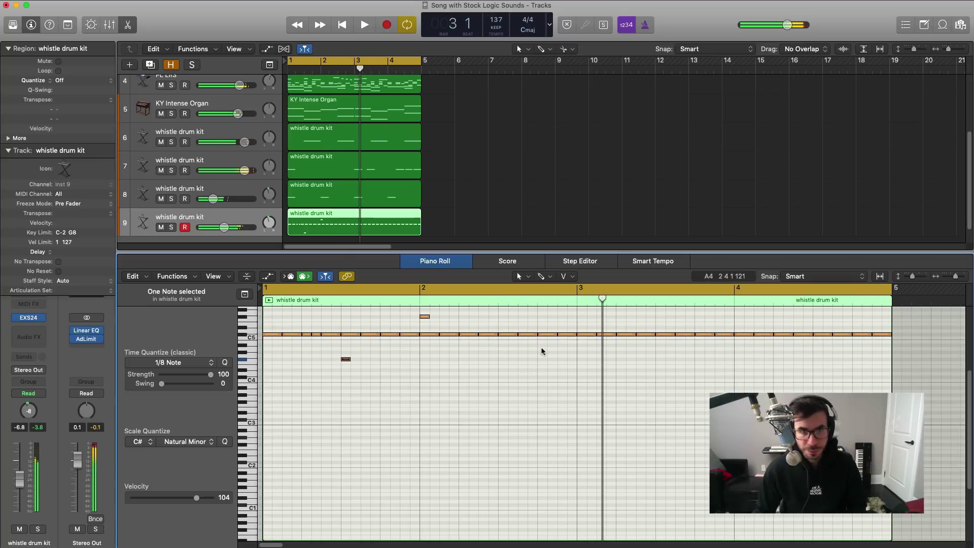
key(t)
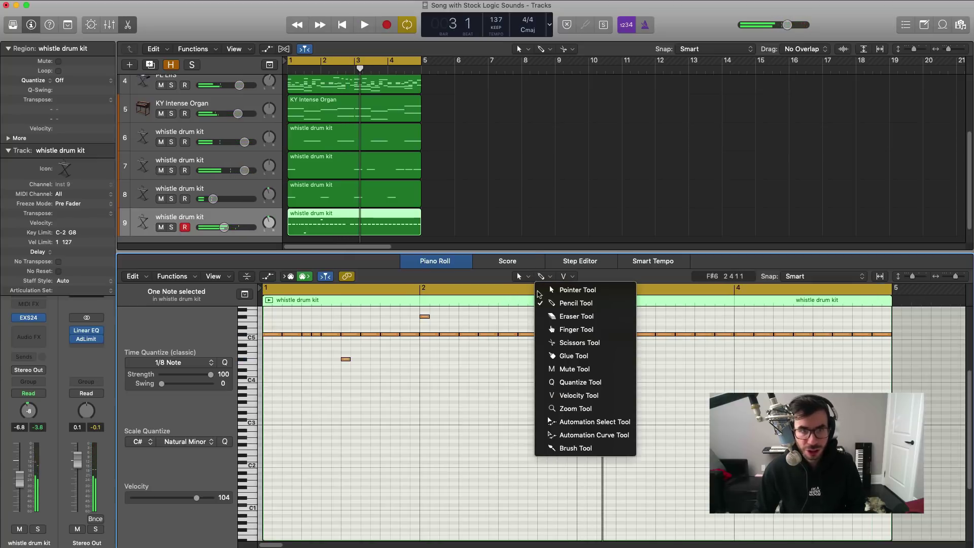
click(566, 452)
click(171, 368)
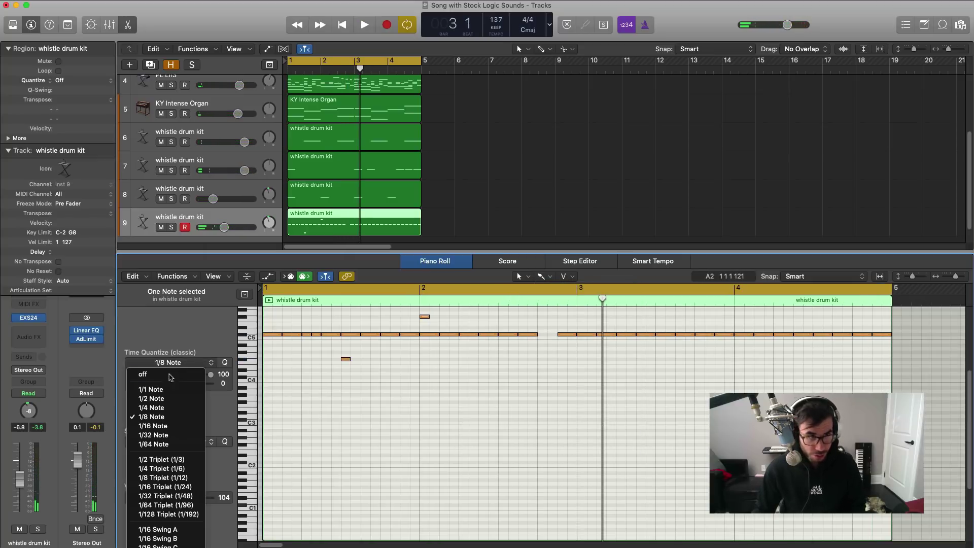
click(189, 497)
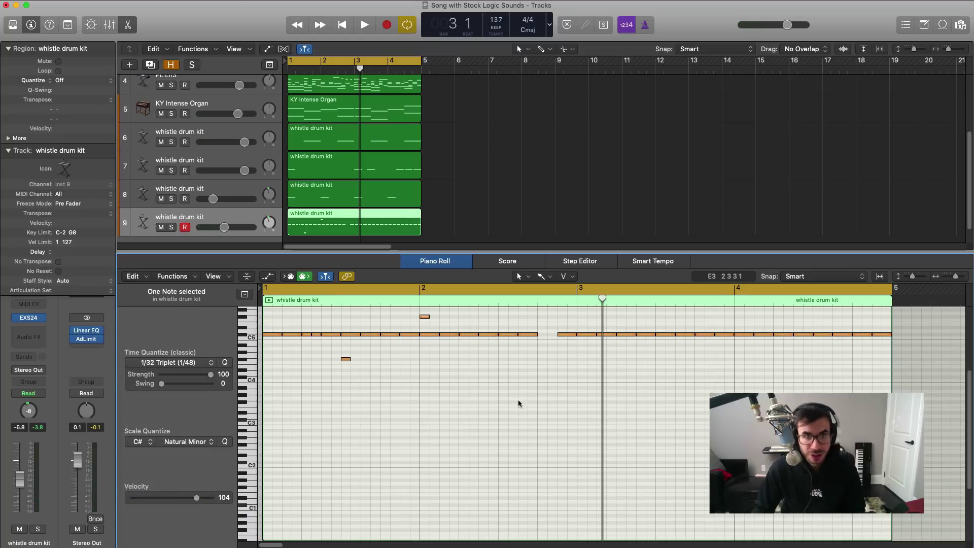
click(542, 338)
drag(542, 337, 552, 353)
click(556, 358)
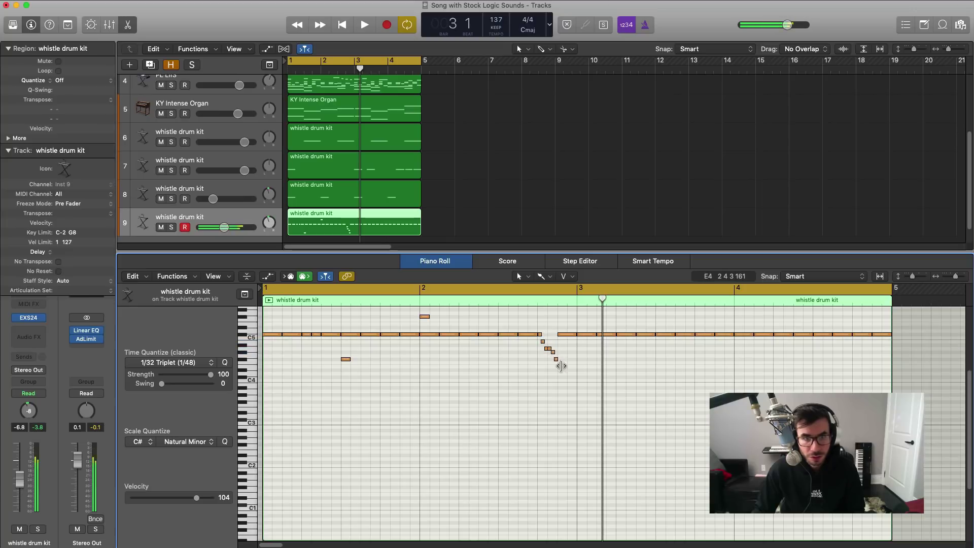
key(space)
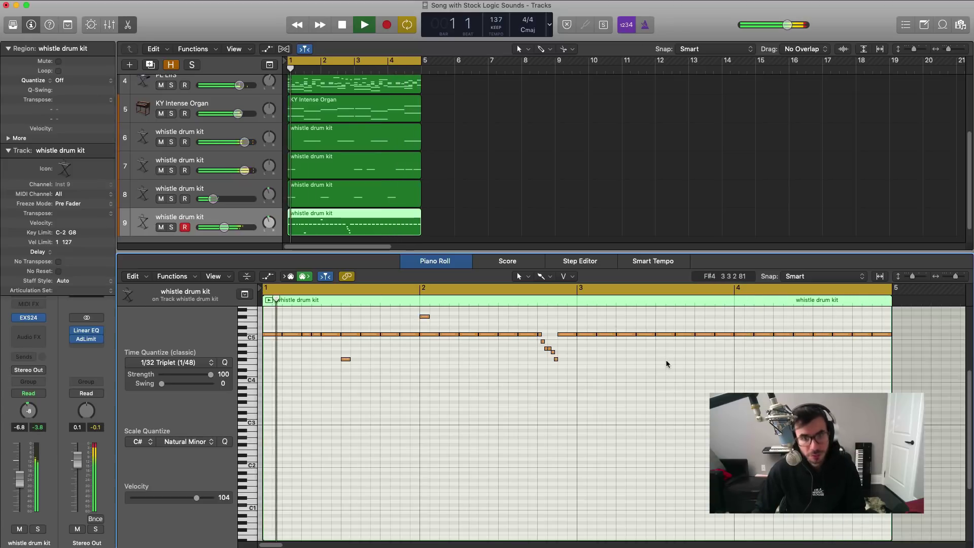
- Shorten the C#5 note at bar 4's start, brush a descending 1/32 triplet run after it, and delete the run's lowest note
key(space)
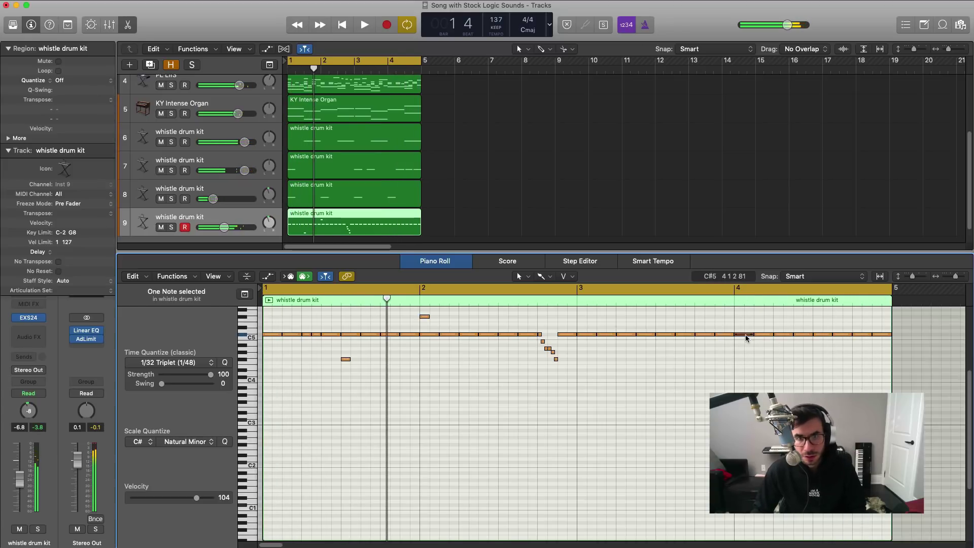
drag(746, 338, 740, 340)
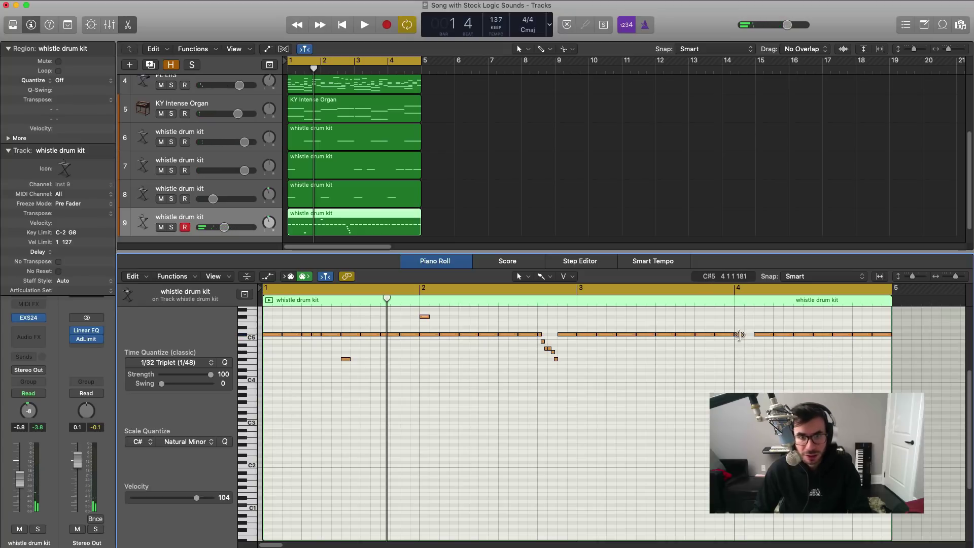
click(739, 335)
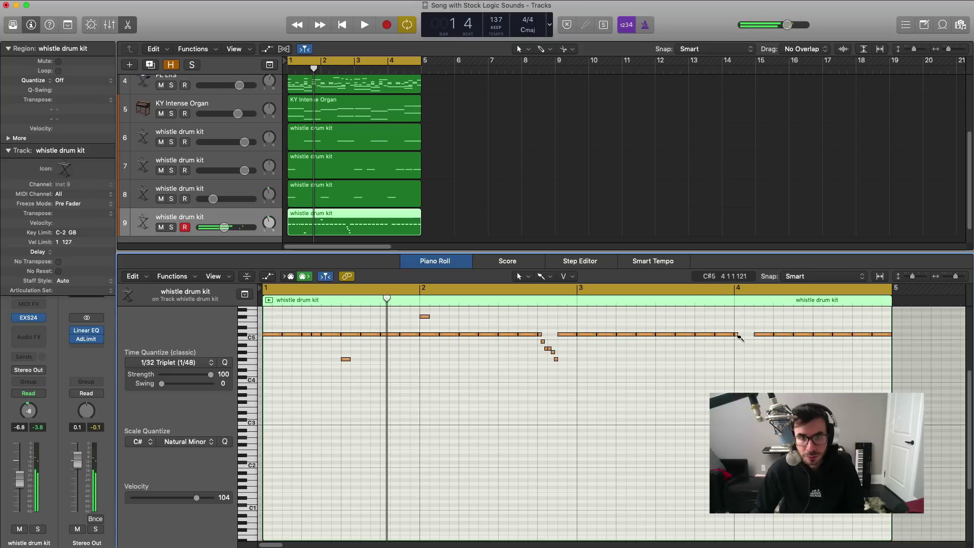
drag(738, 335, 744, 361)
key(space)
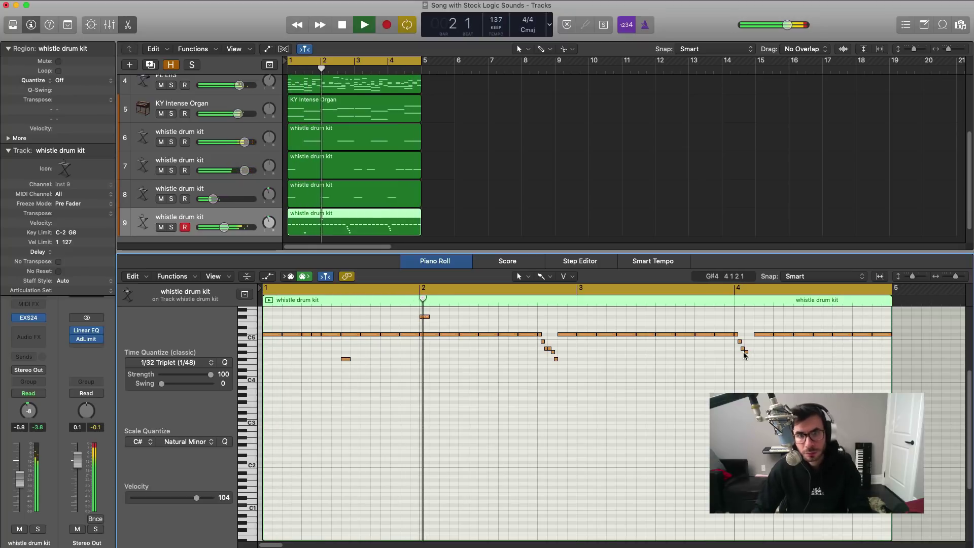
click(746, 352)
key(Delete)
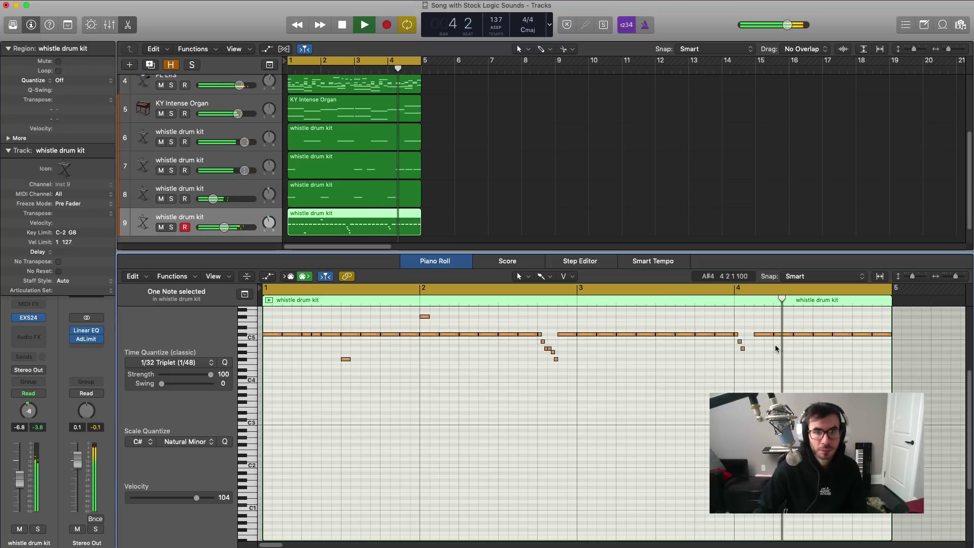
- Split the last C#5 eighth note before beat 4 of bar 4 into two shorter hits and play the loop
key(space)
drag(850, 336, 847, 338)
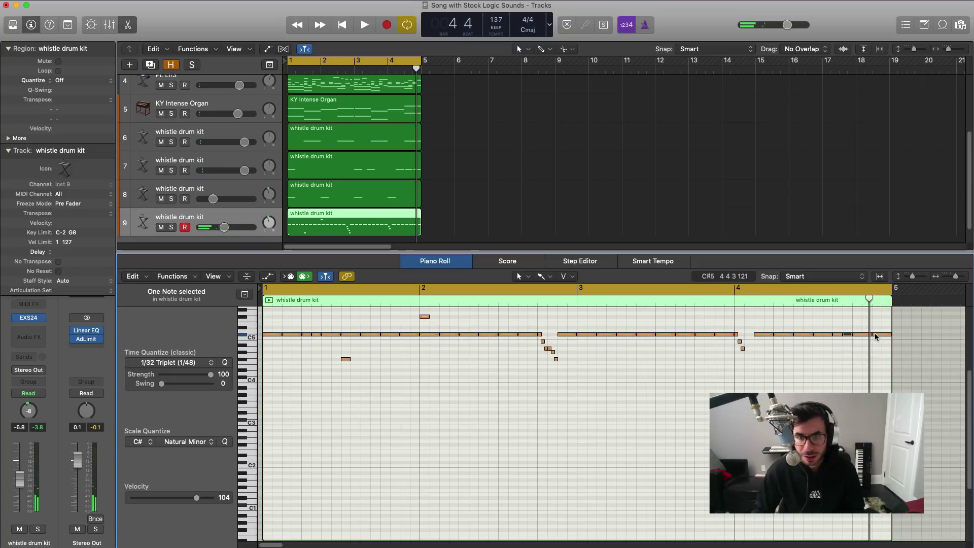
key(space)
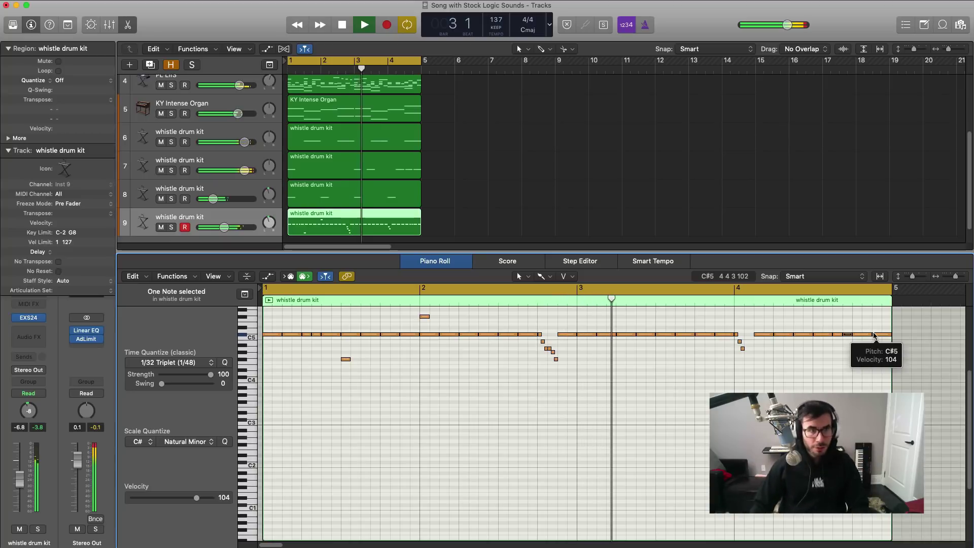
- Hide the piano roll, collapse the Track section of the inspector and stop playback
key(x)
key(x)
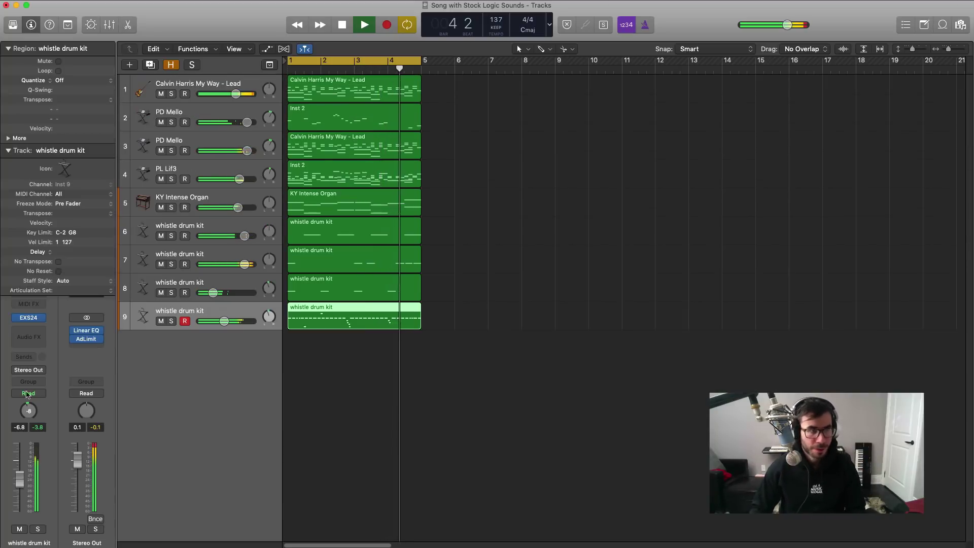
click(8, 150)
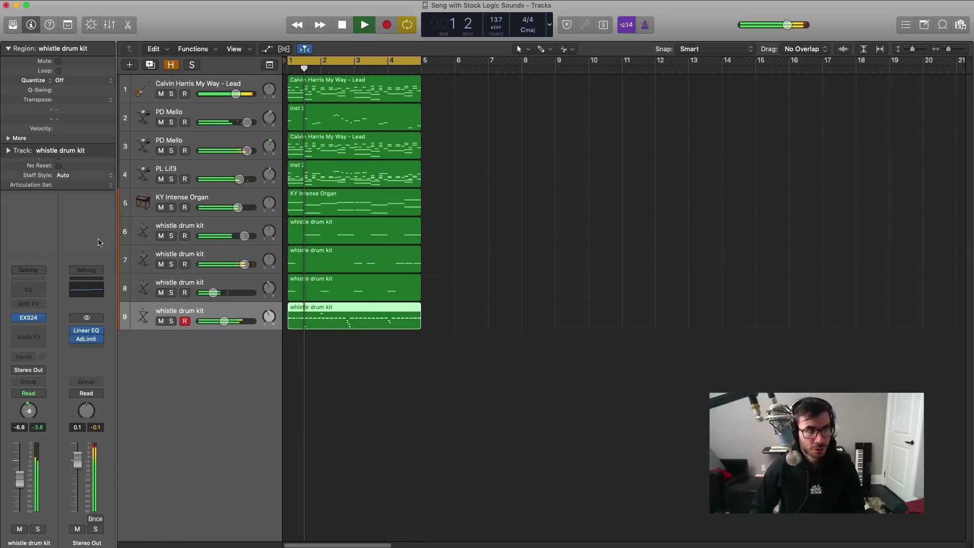
key(space)
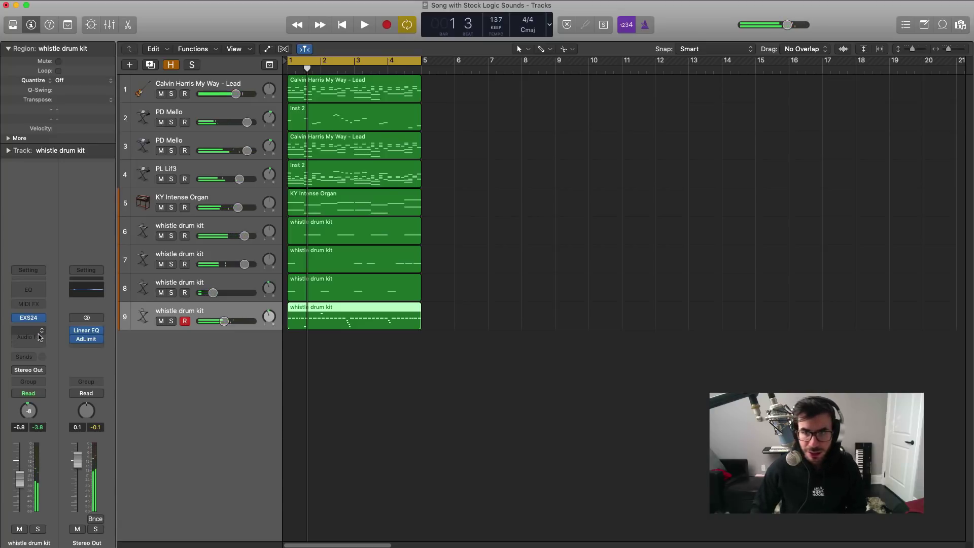
- Insert a Chorus effect with its Factory Default settings on track 9, listen to it, and close its window
click(39, 337)
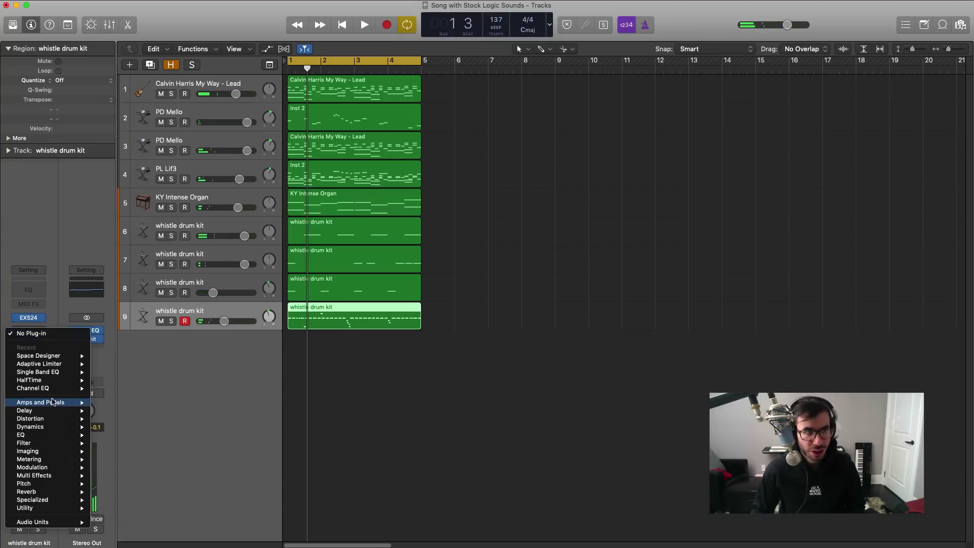
mouse_move(50, 467)
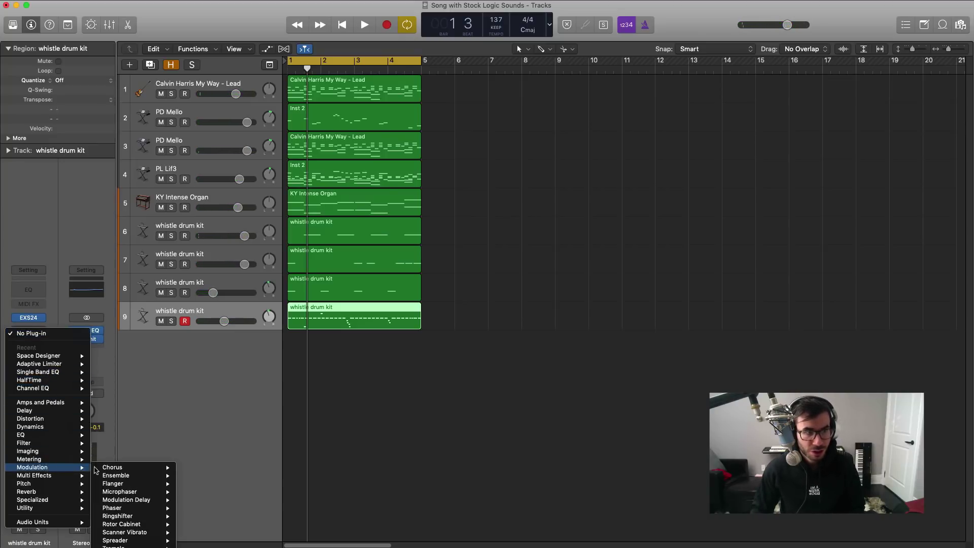
click(197, 467)
key(space)
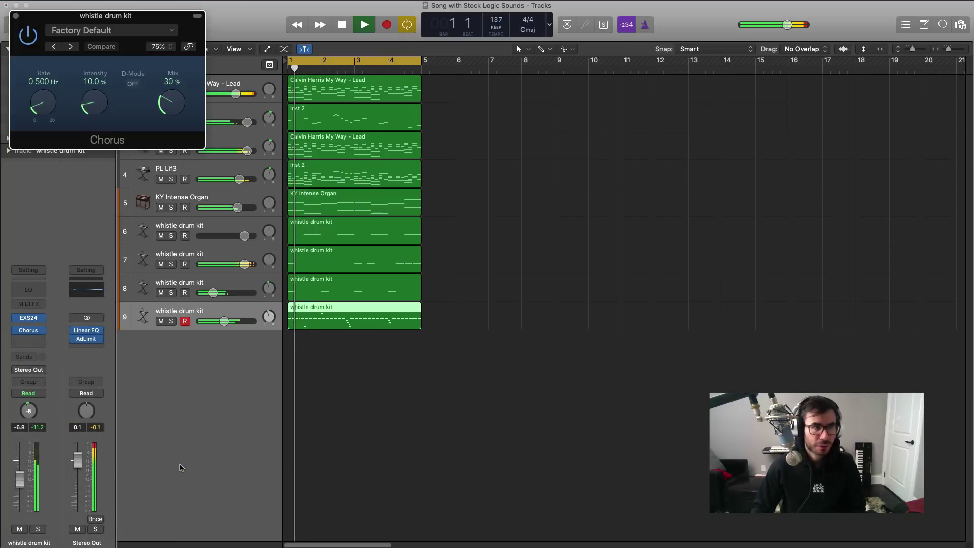
click(15, 16)
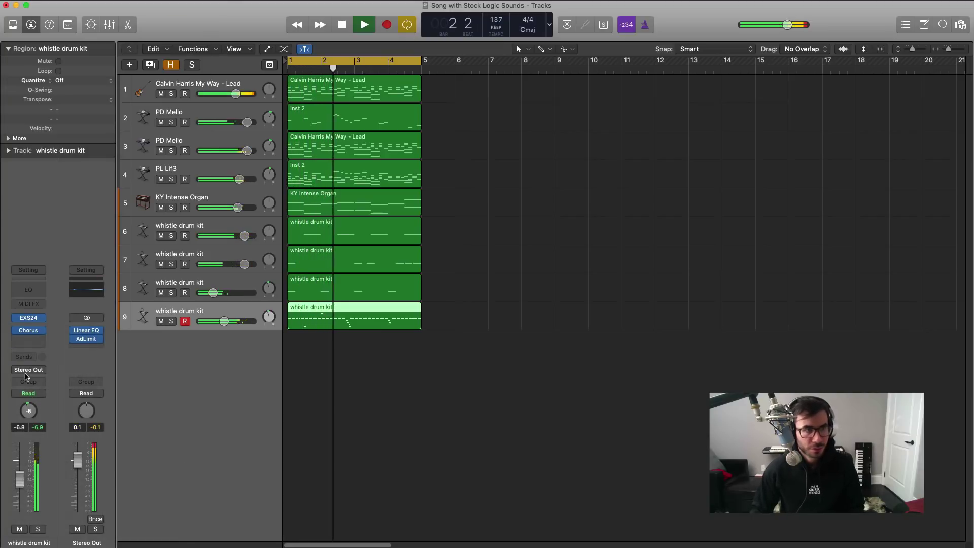
- Insert a Sample Delay after the Chorus on track 9 and move its window clear of the track headers
click(29, 340)
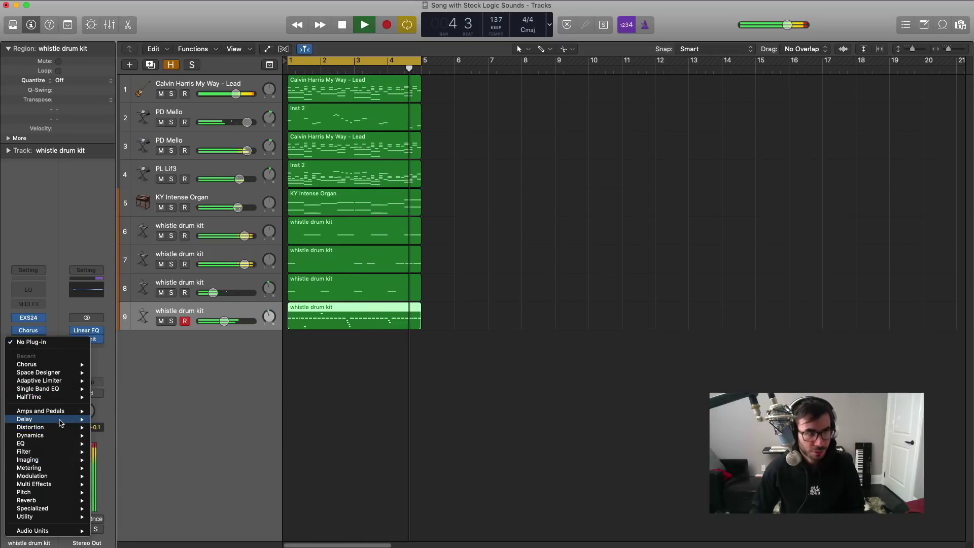
mouse_move(50, 419)
mouse_move(134, 439)
click(190, 443)
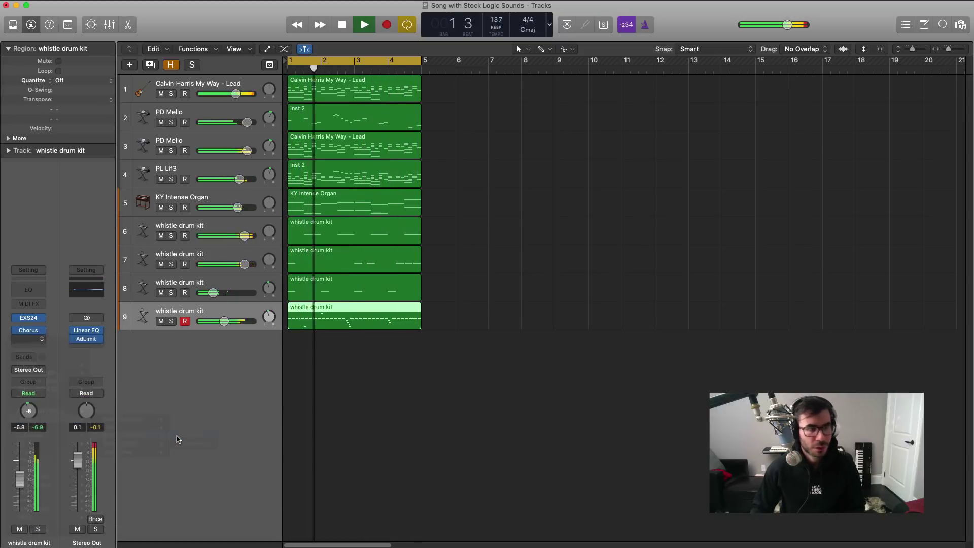
drag(230, 35, 389, 159)
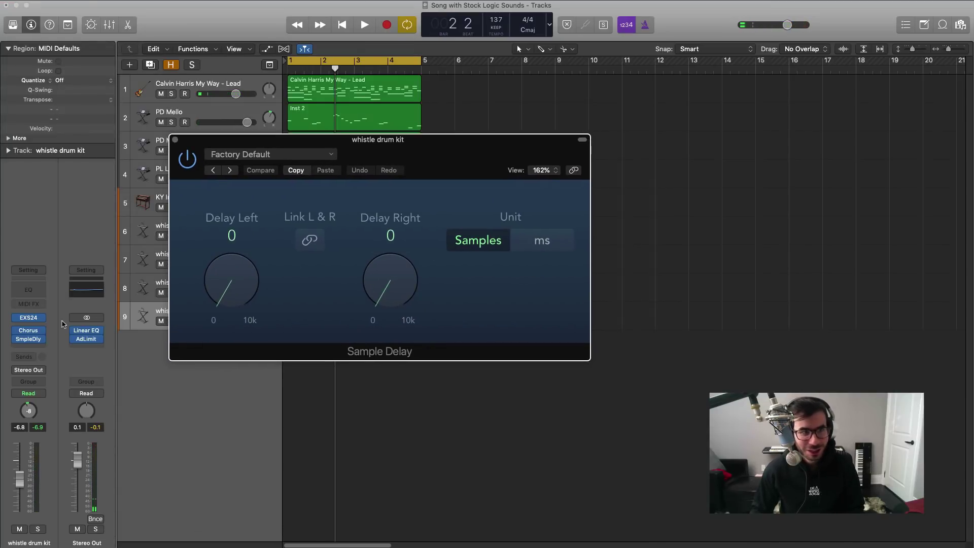
drag(303, 154, 430, 185)
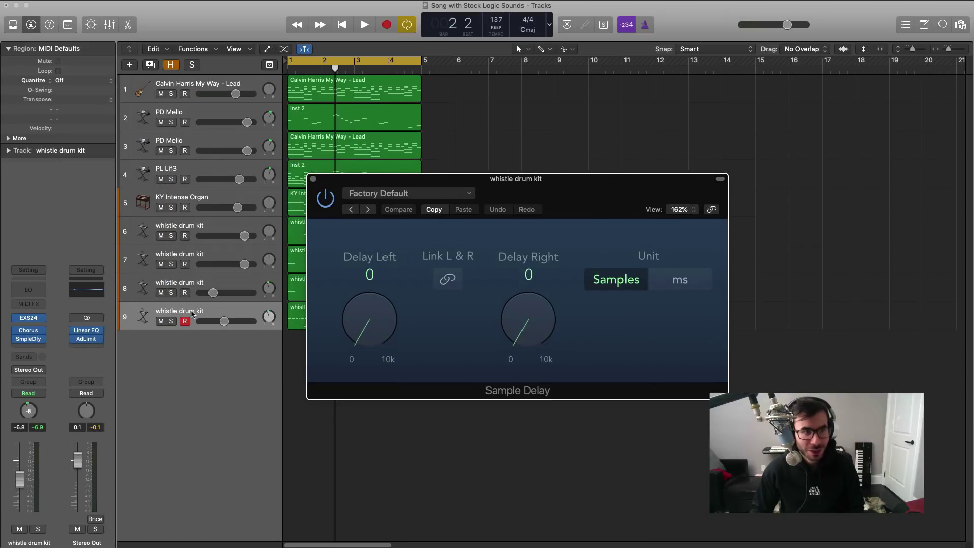
- Solo track 9 during playback, set its Sample Delay's left delay to 295 samples, and return to hearing all tracks
click(172, 321)
key(space)
drag(369, 320, 369, 316)
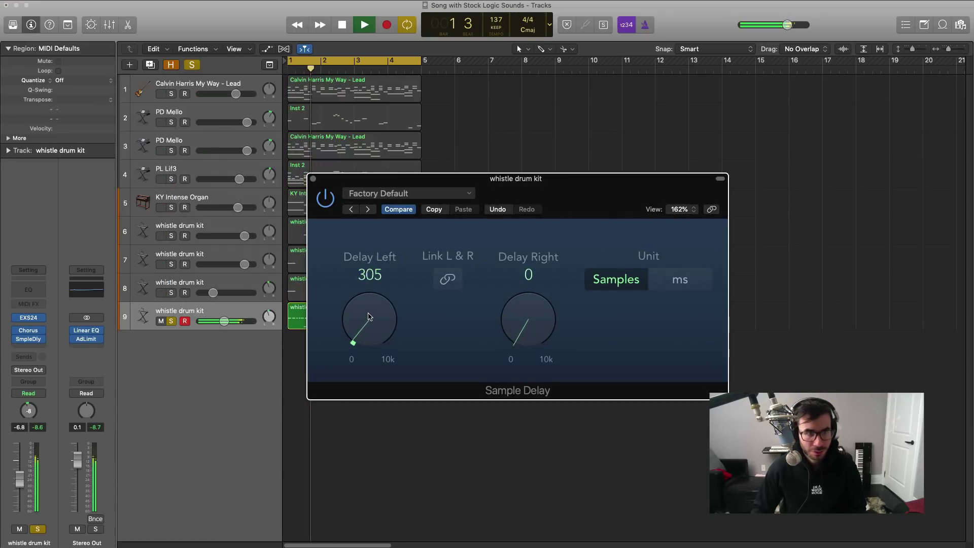
click(314, 180)
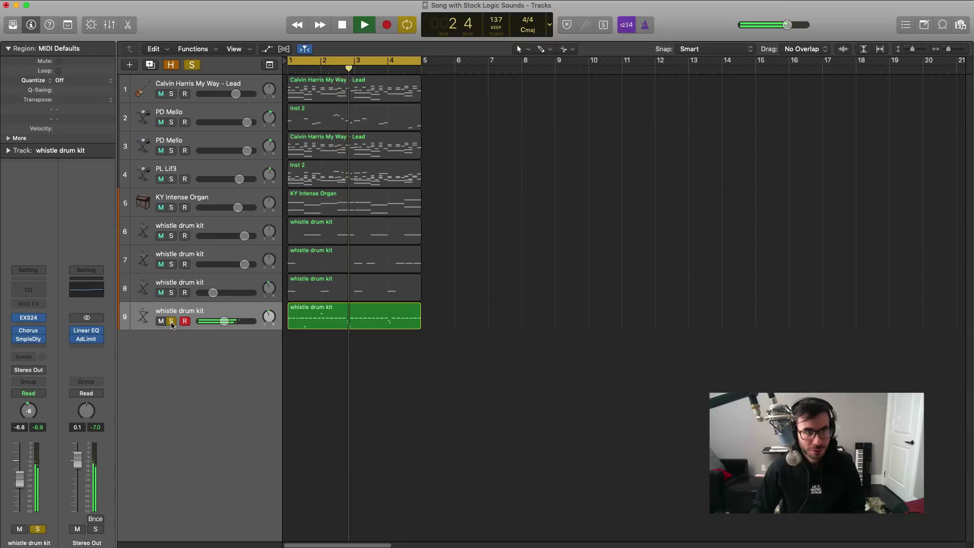
click(171, 321)
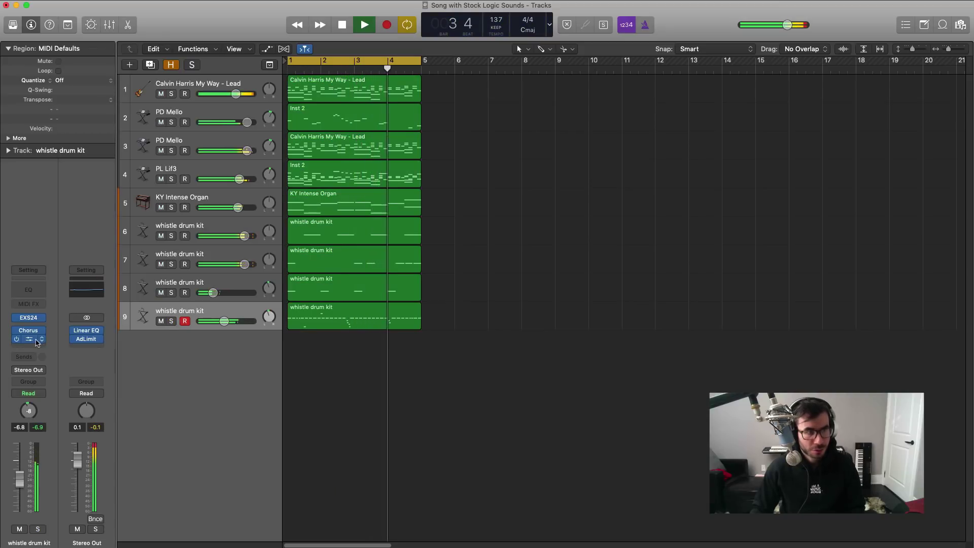
- Fine-tune the left delay in track 9's Sample Delay within the full mix and raise the track's volume to -5.1 dB
click(35, 340)
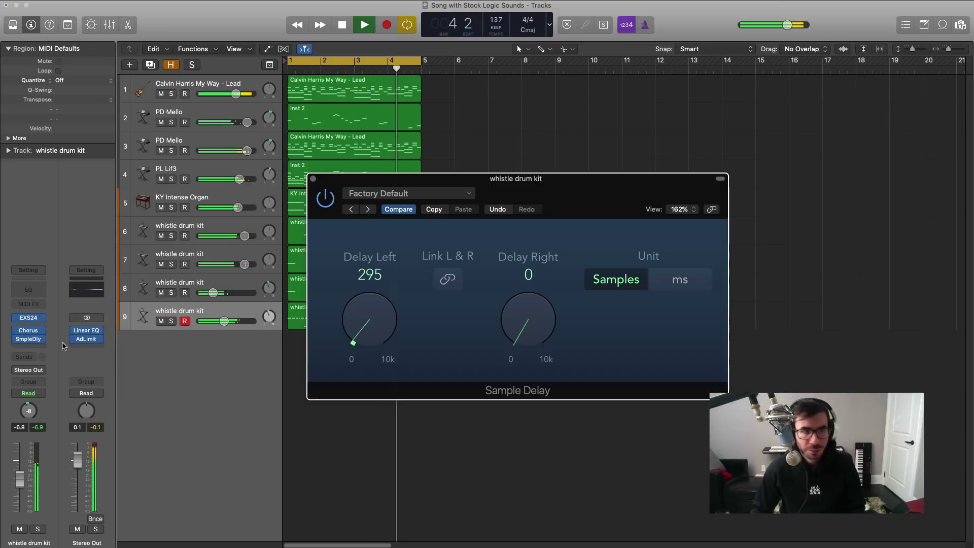
drag(350, 329, 349, 331)
click(313, 179)
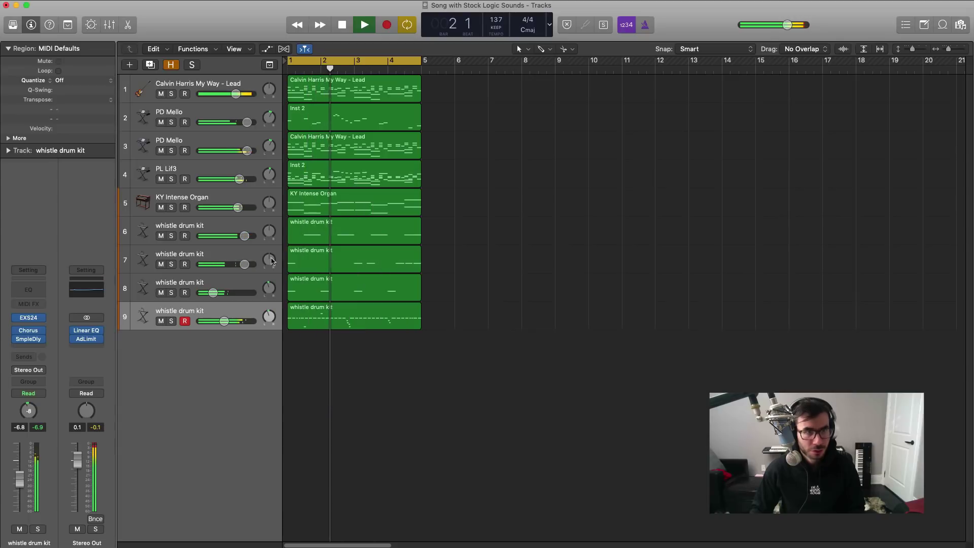
drag(217, 323, 228, 321)
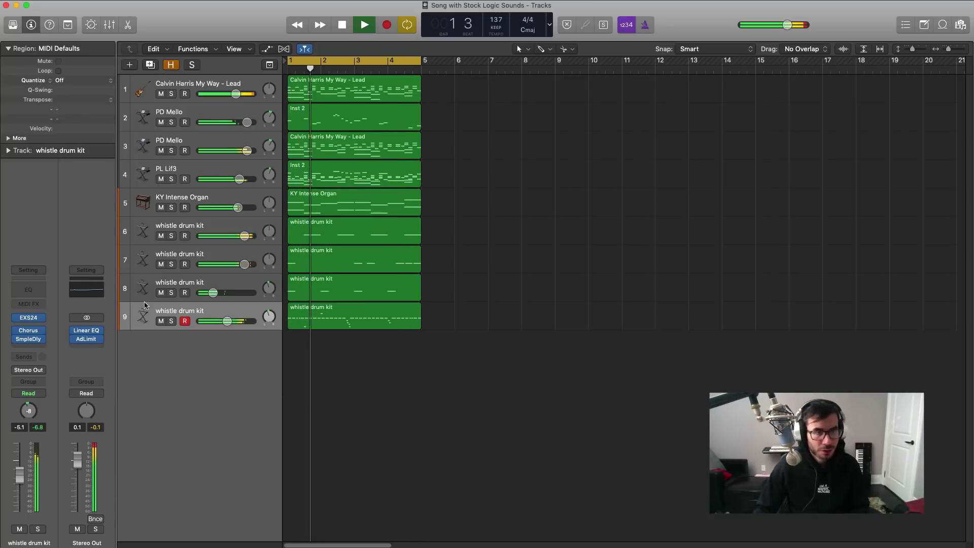
- Duplicate the track 9 drum kit as track 10, stop playback, and remove the Chorus and Sample Delay from the copy
click(149, 65)
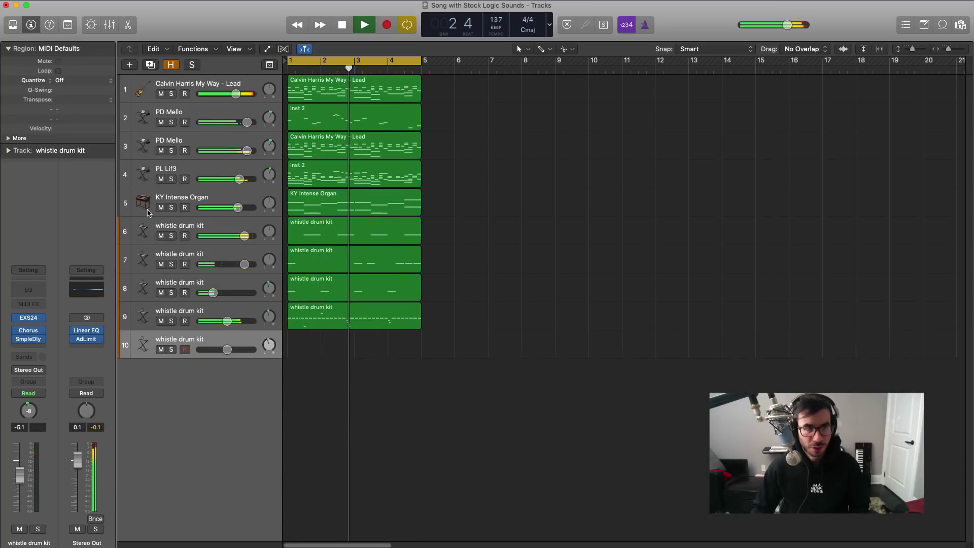
key(space)
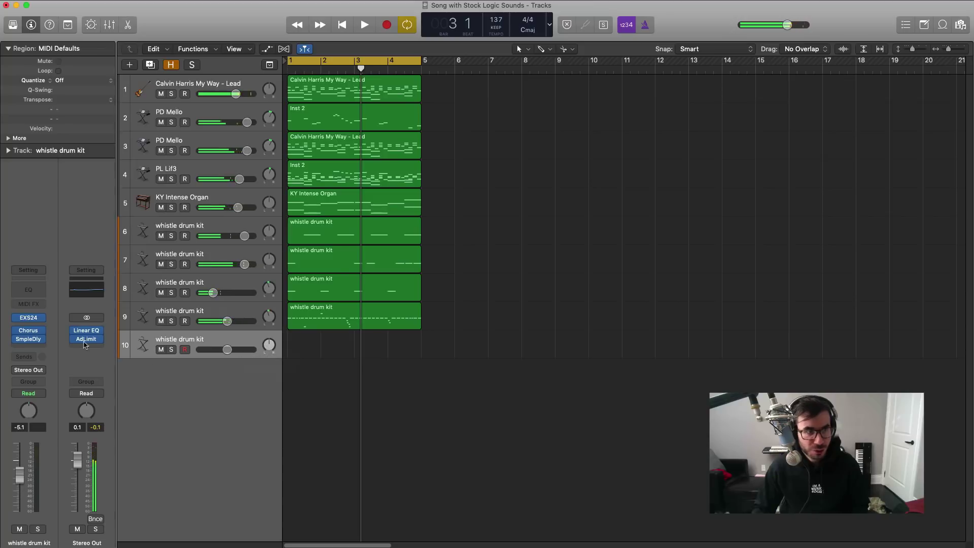
click(41, 331)
click(51, 354)
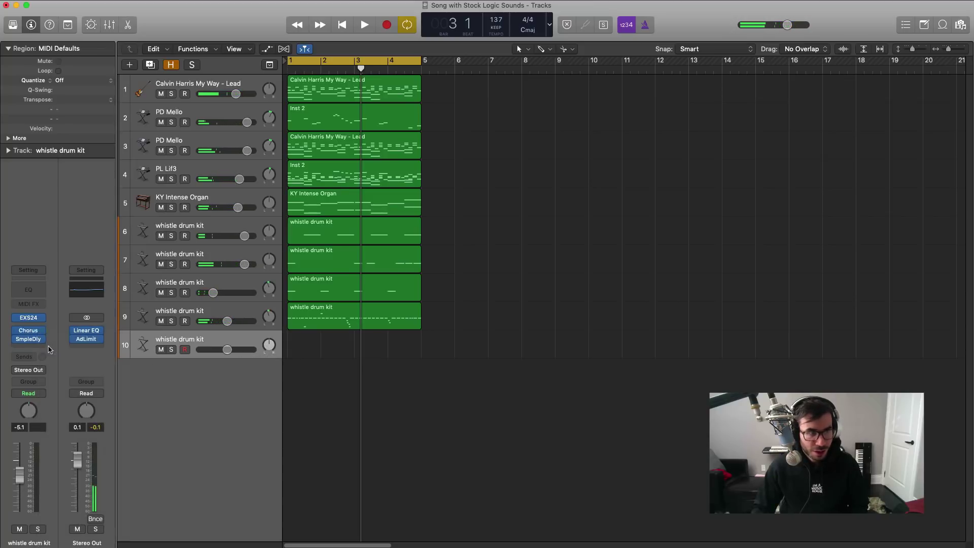
click(44, 340)
click(52, 334)
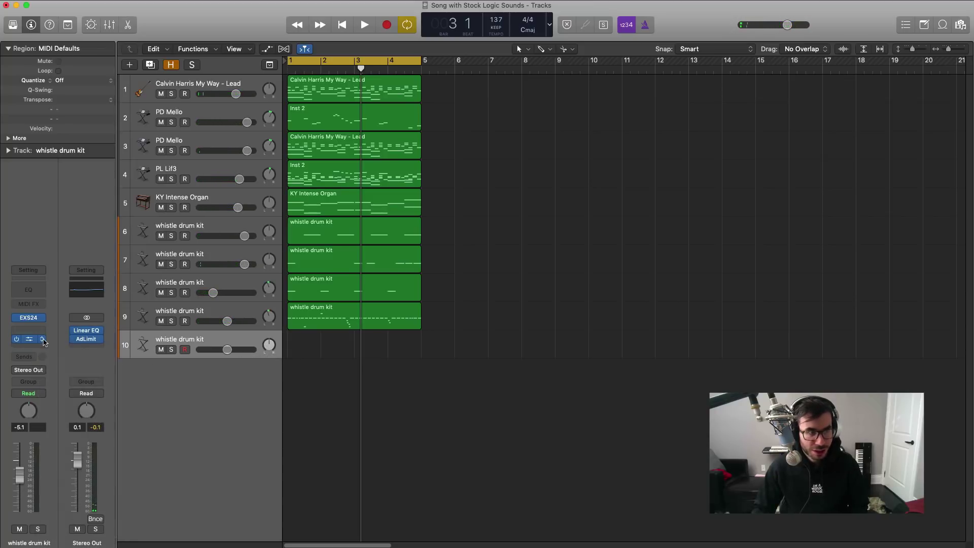
click(44, 342)
click(67, 364)
- Create a four-bar region on track 10 with short F#5 hits halfway through beat 2 of bars 1 and 3
drag(318, 353, 415, 357)
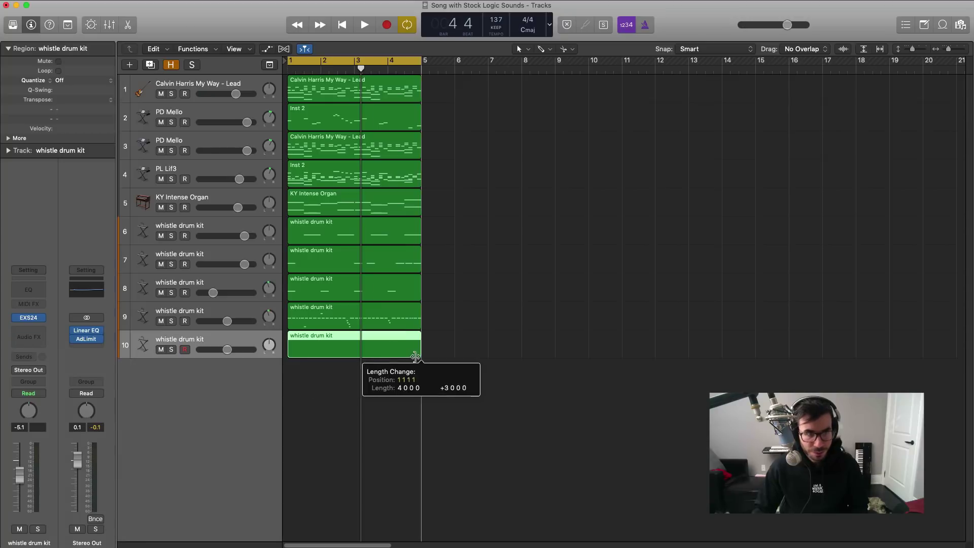
double_click(362, 352)
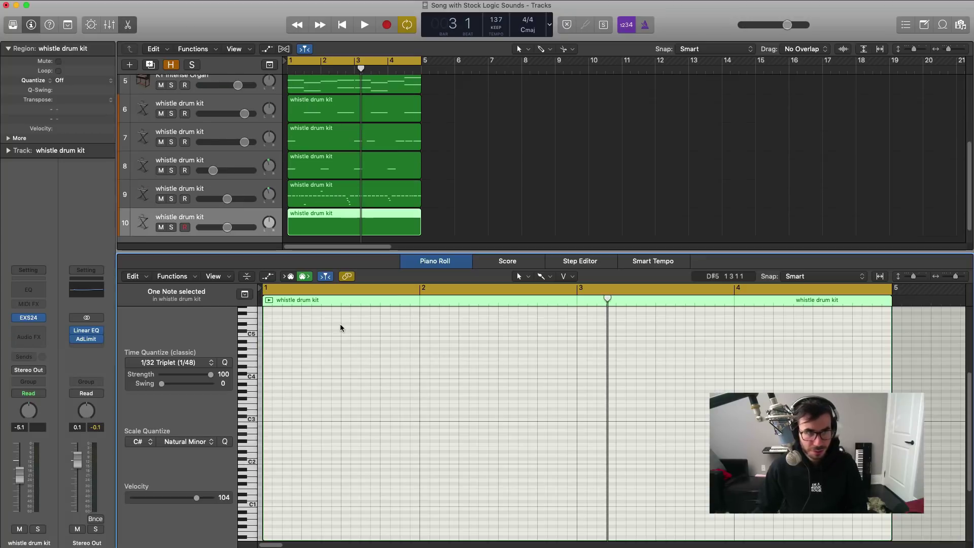
click(322, 374)
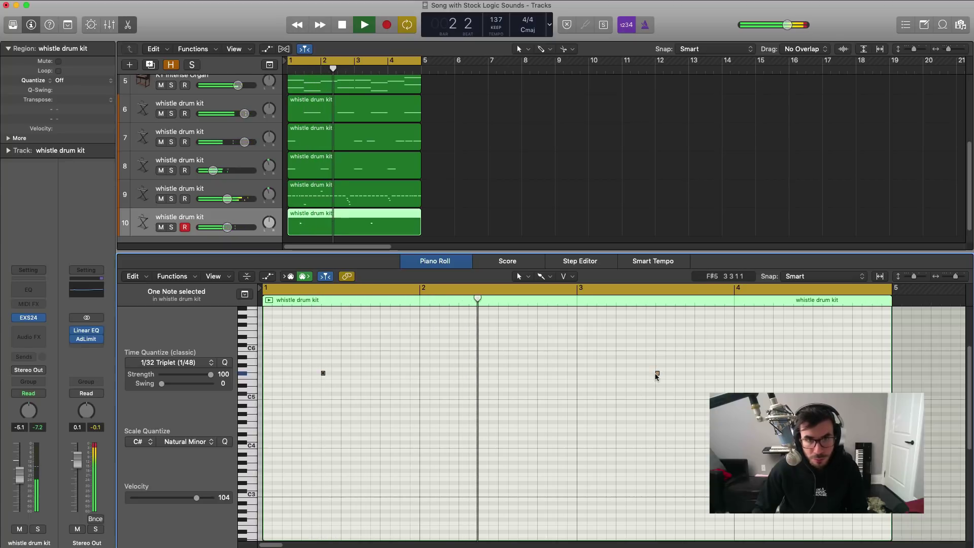
drag(657, 374, 638, 376)
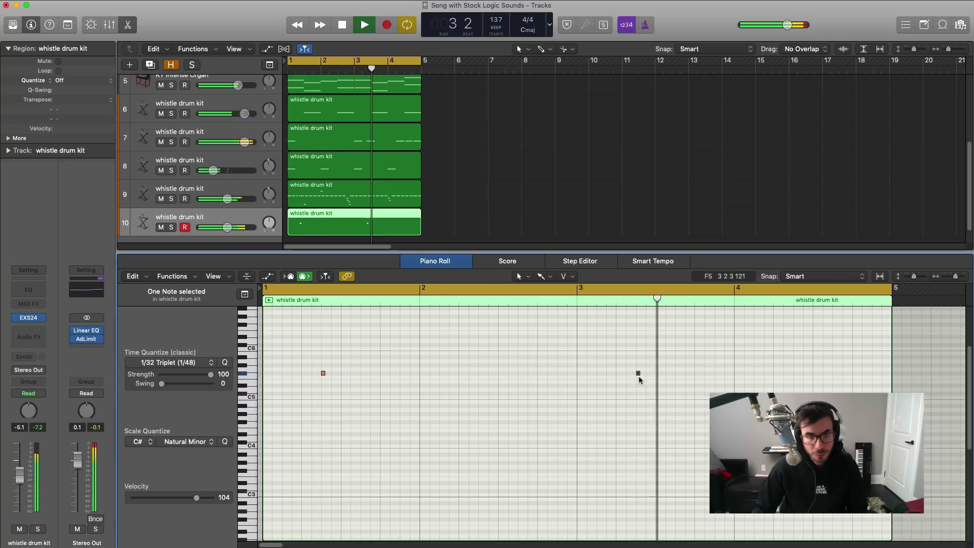
key(e)
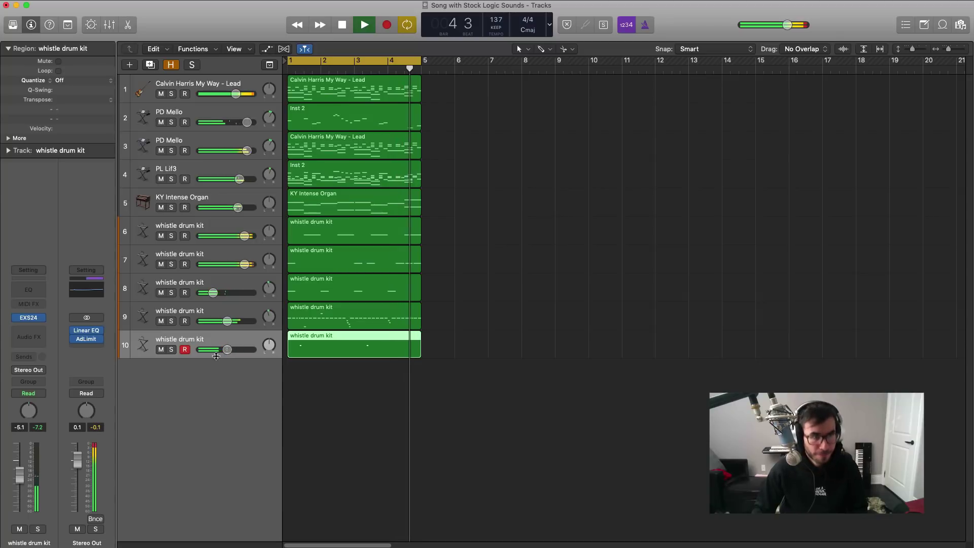
key(space)
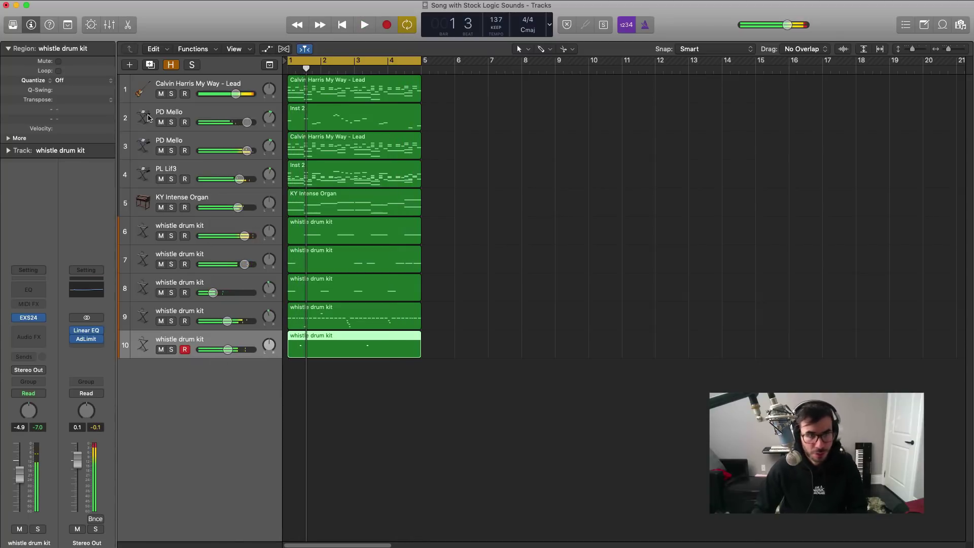
- Duplicate the track 10 drum kit as track 11, create a four-bar region on it, and open it in the piano roll
click(148, 66)
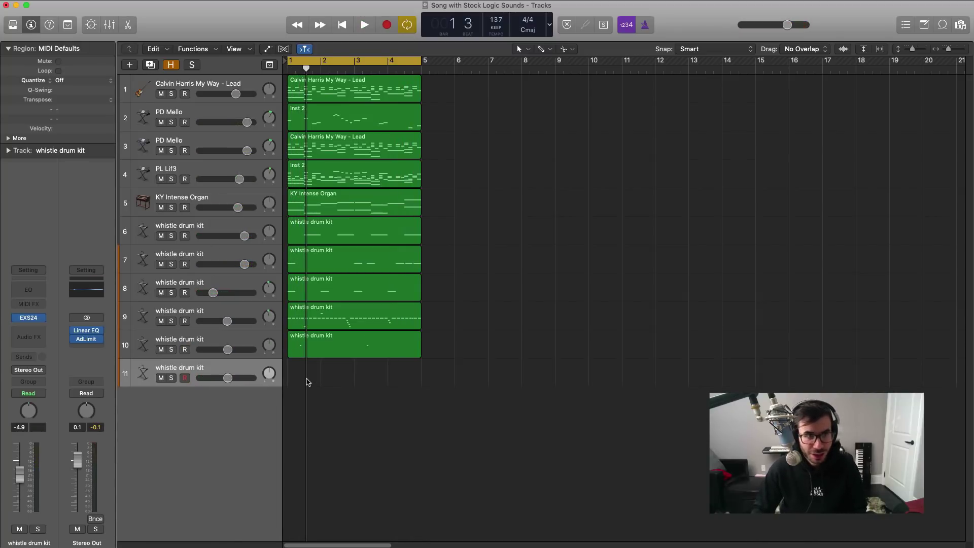
drag(319, 379, 421, 379)
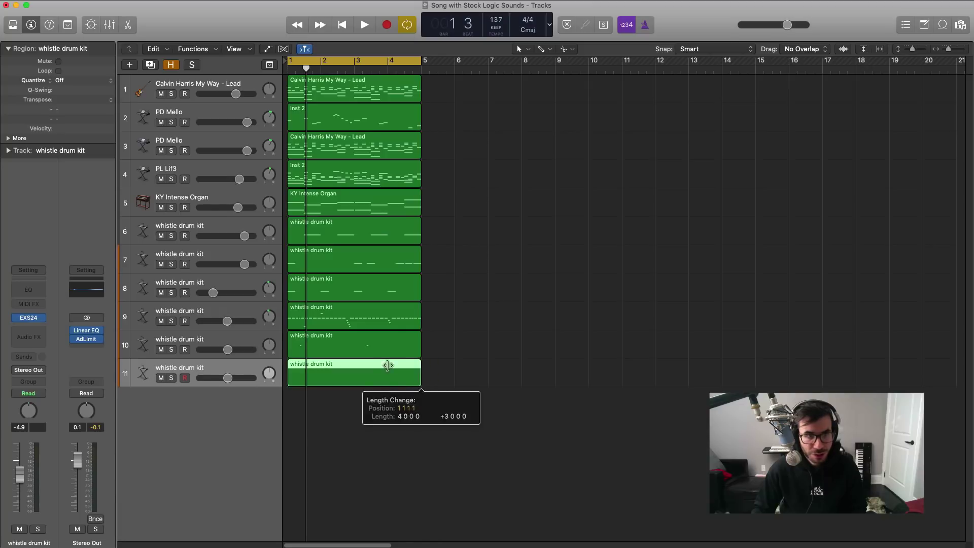
key(e)
- Place short D6 hits at positions 1 3 3 1 and 3 4 3 1 in track 11's region while the loop plays
key(space)
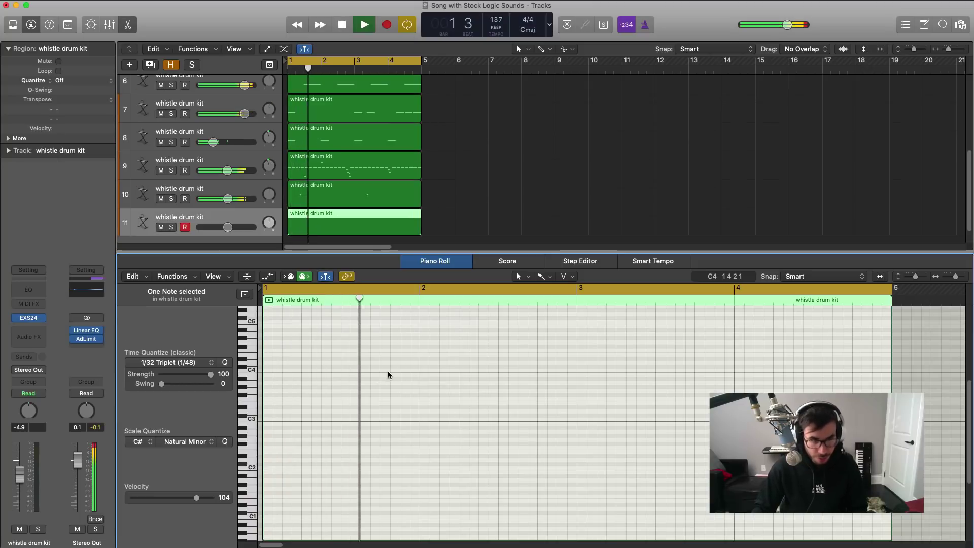
scroll(403, 397, up, 1)
scroll(391, 376, up, 6)
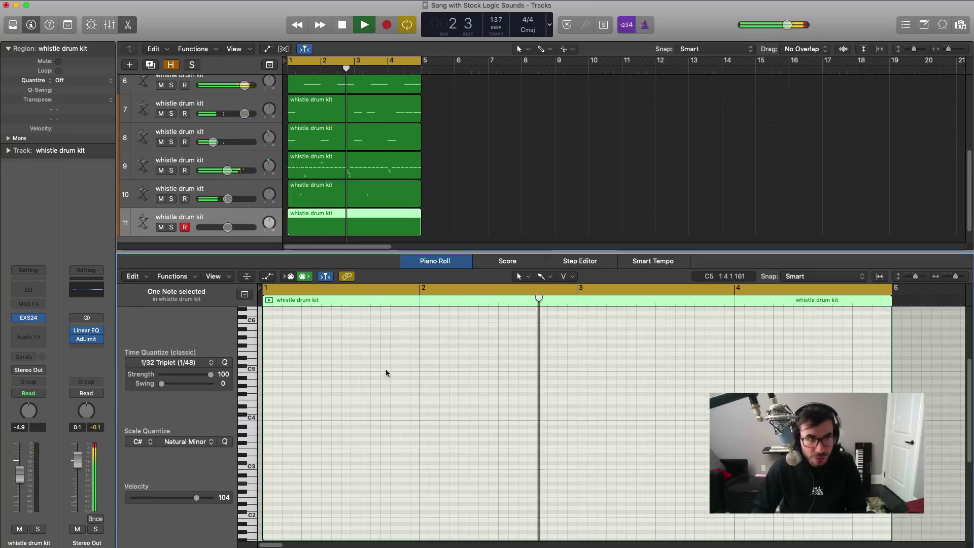
click(383, 327)
drag(381, 331, 363, 327)
key(space)
key(space)
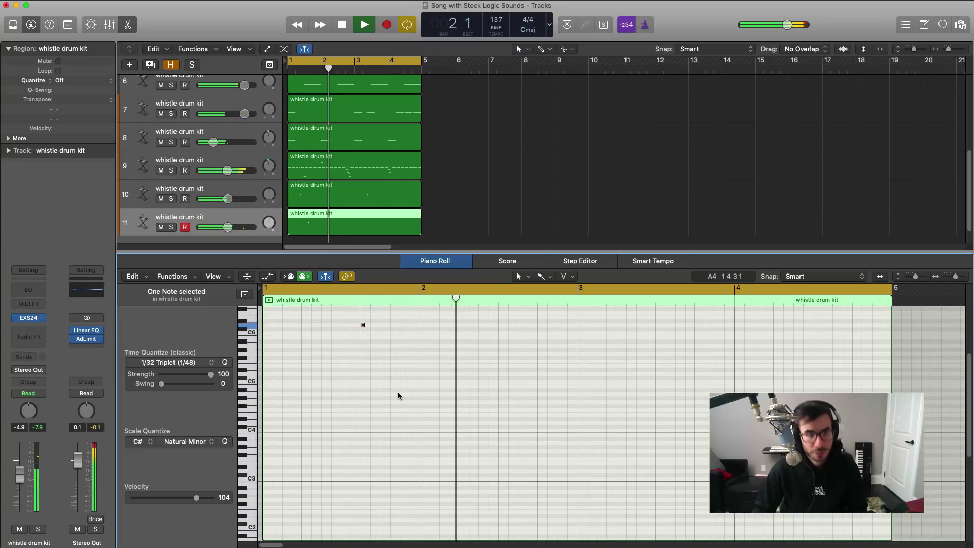
click(717, 328)
drag(713, 328, 713, 323)
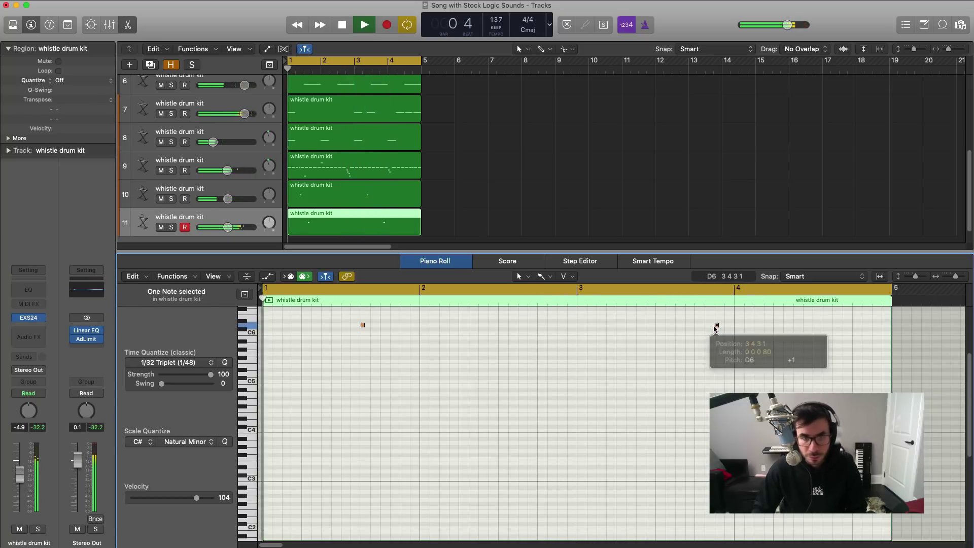
- Insert a stereo Space Designer on track 11 and balance the track with pan +8 and volume -0.4 dB
alt+click(227, 228)
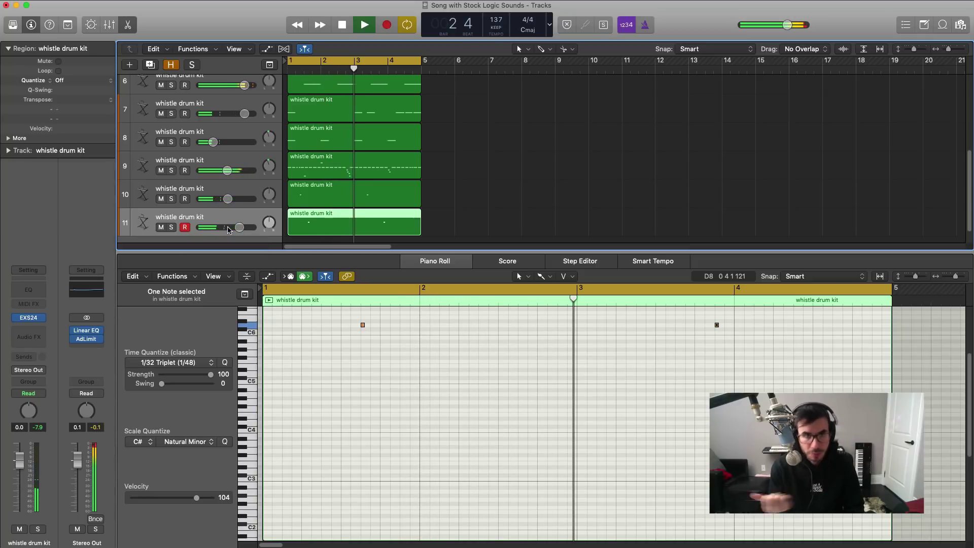
key(space)
click(30, 337)
mouse_move(44, 375)
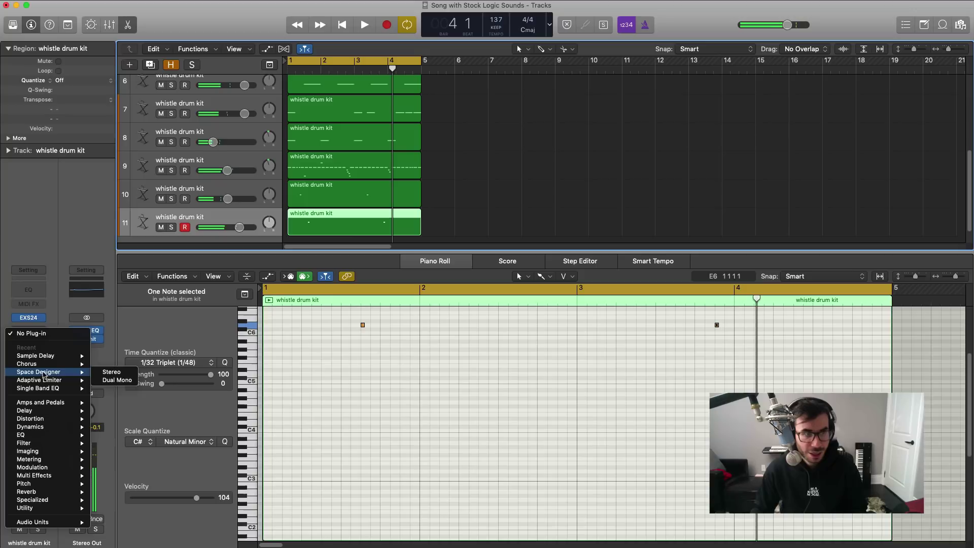
click(123, 374)
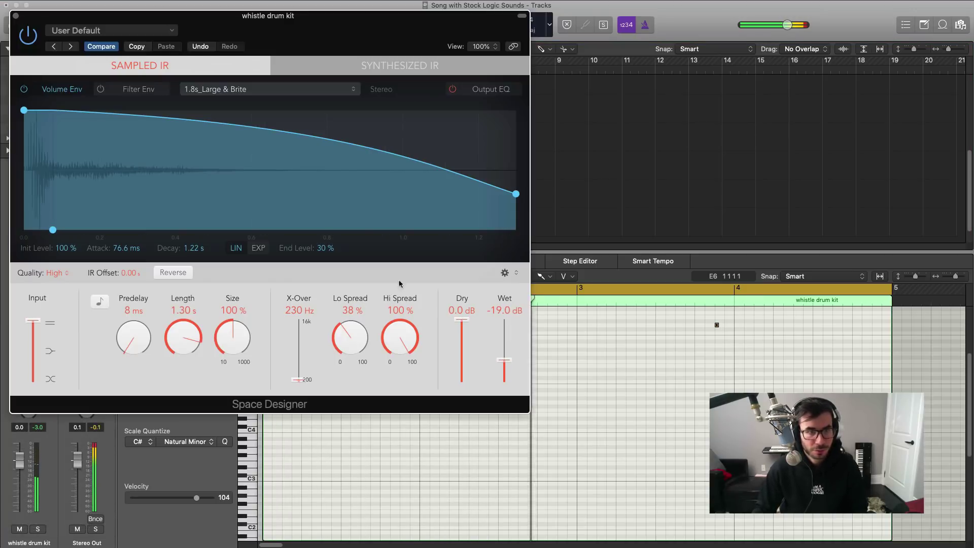
click(16, 15)
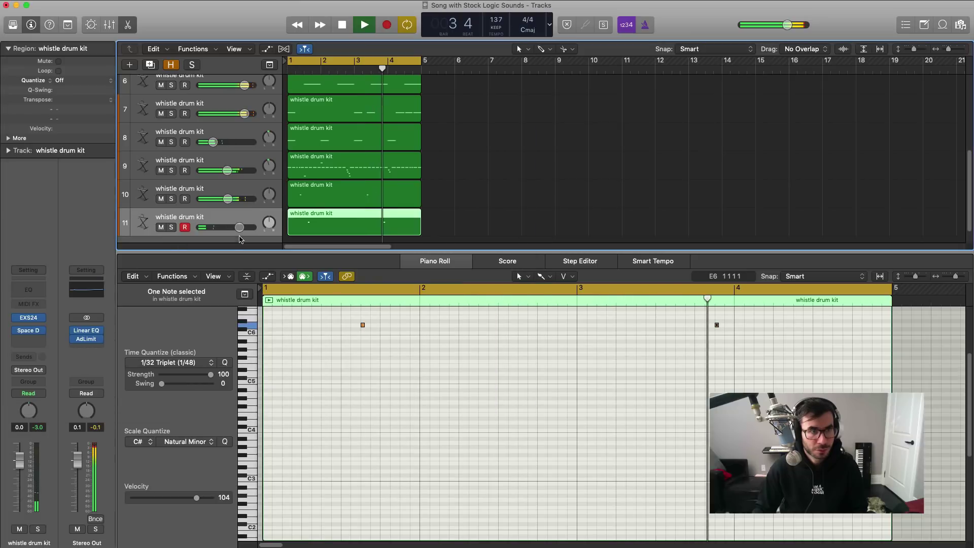
drag(267, 225, 237, 228)
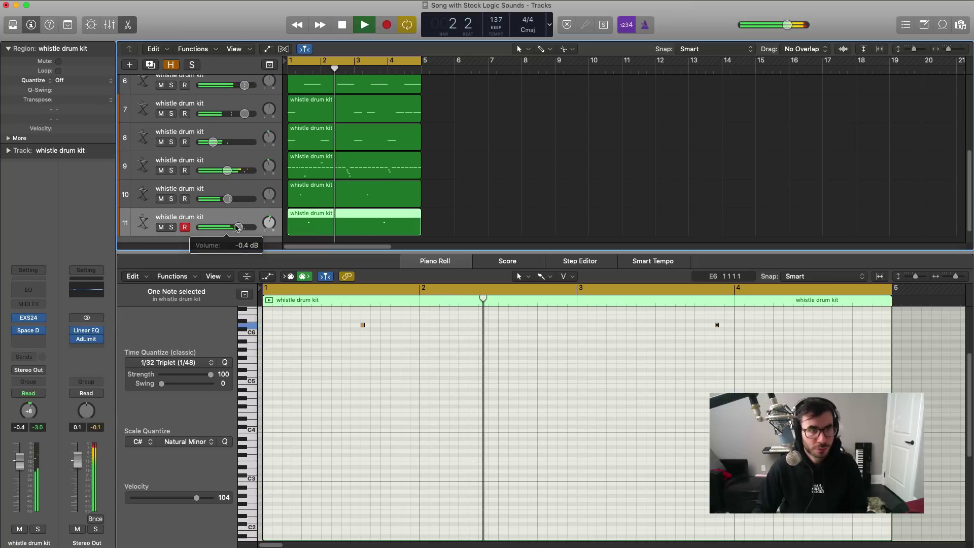
- Duplicate track 11 as track 12, remove Space Designer from the copy, and create a four-bar region on it
click(150, 65)
click(45, 335)
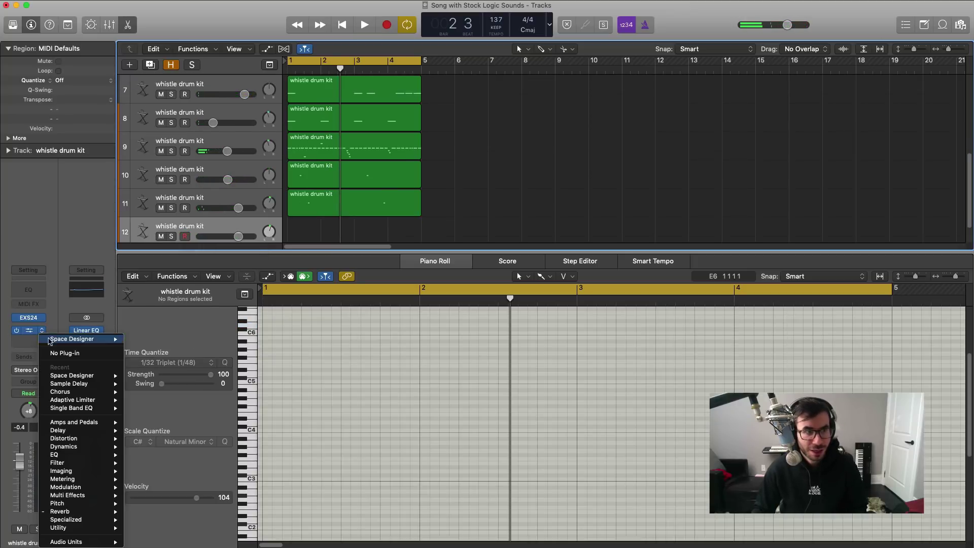
click(54, 353)
click(314, 235)
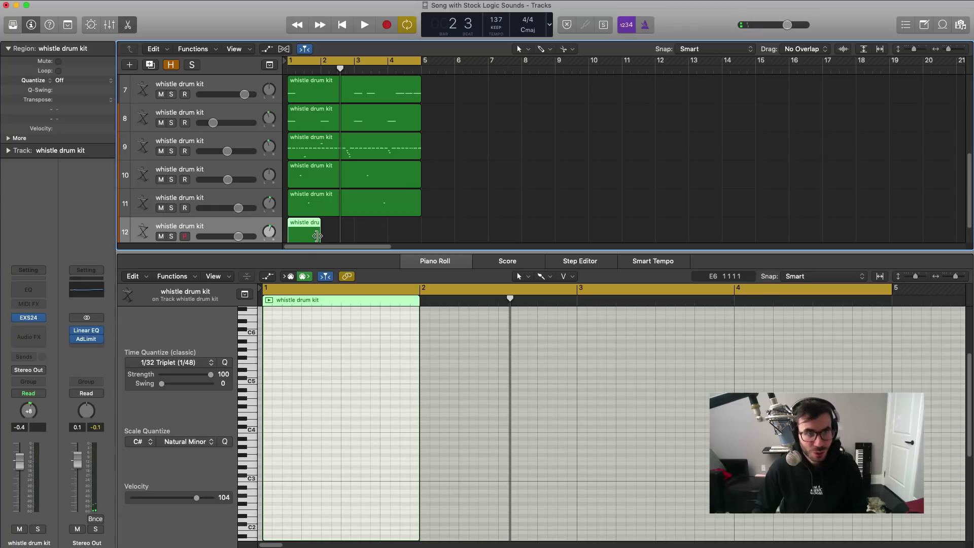
drag(322, 235, 421, 235)
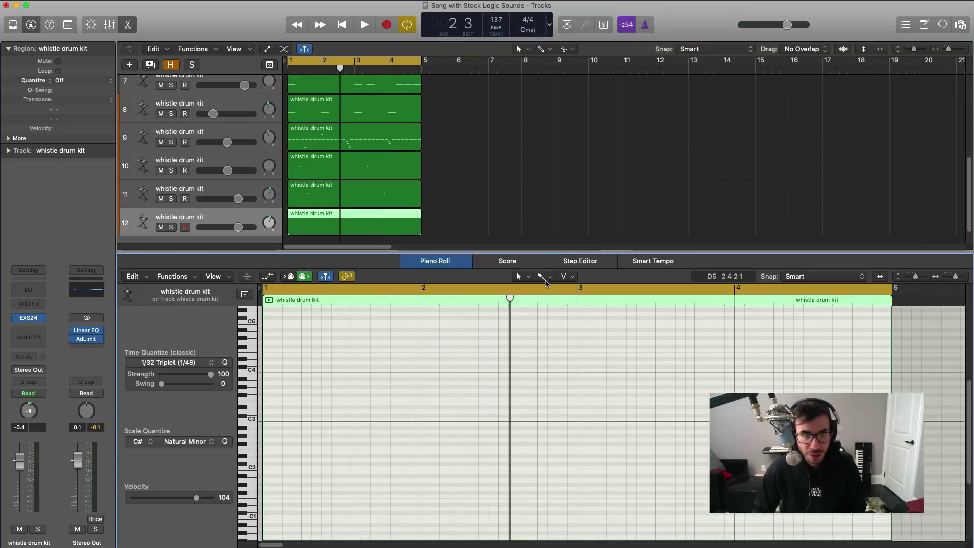
- Change the piano roll's alternate tool to the Pencil Tool and draw a one-beat C#2 note at the start of track 12's region
key(space)
scroll(304, 450, down, 1)
key(space)
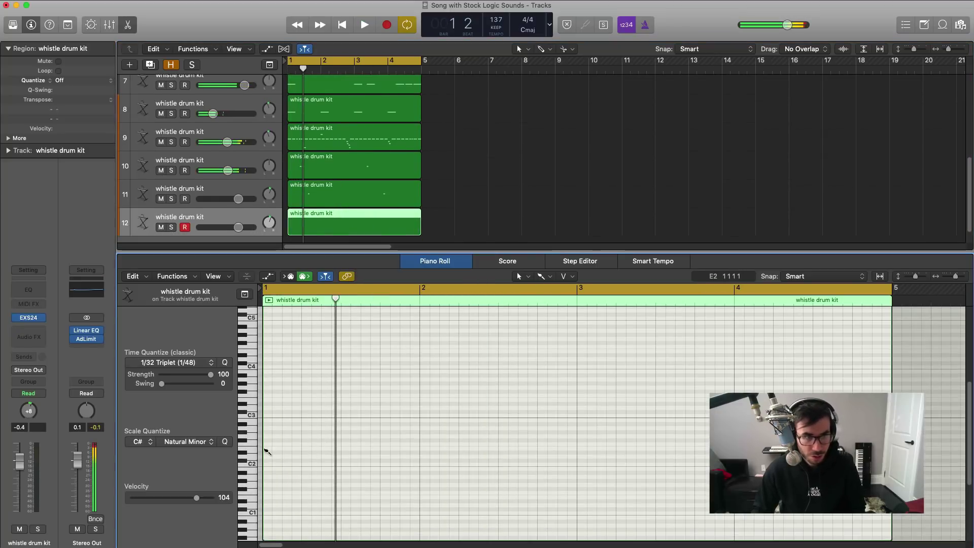
click(544, 277)
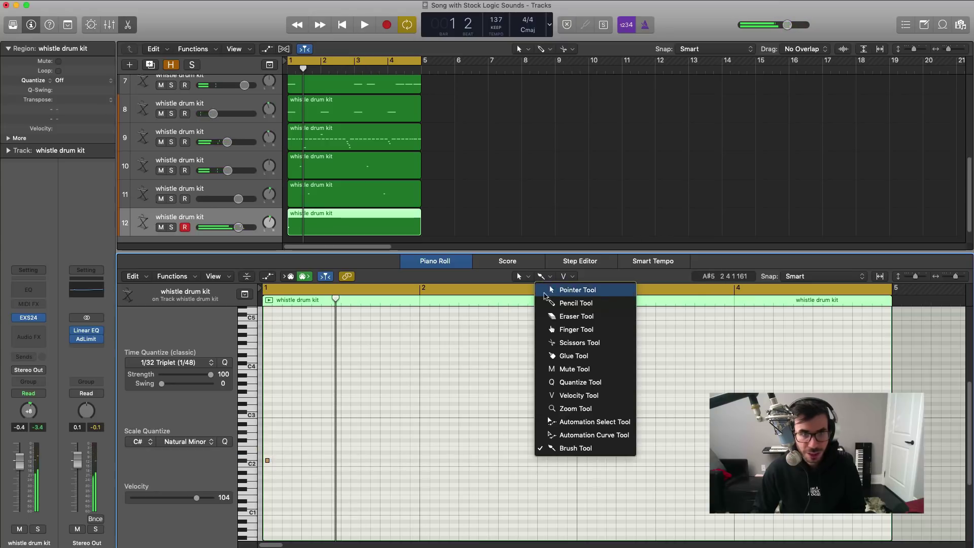
click(267, 463)
click(268, 462)
click(268, 462)
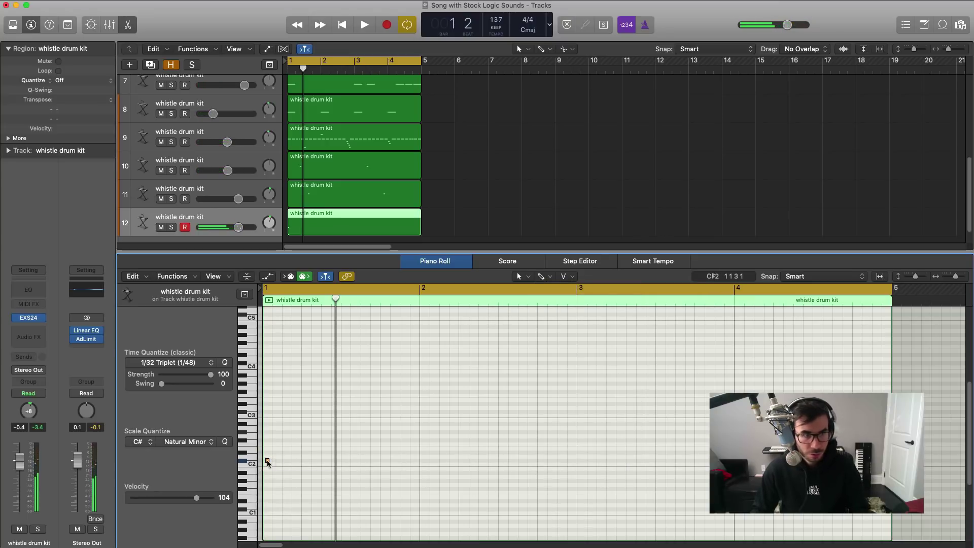
click(267, 462)
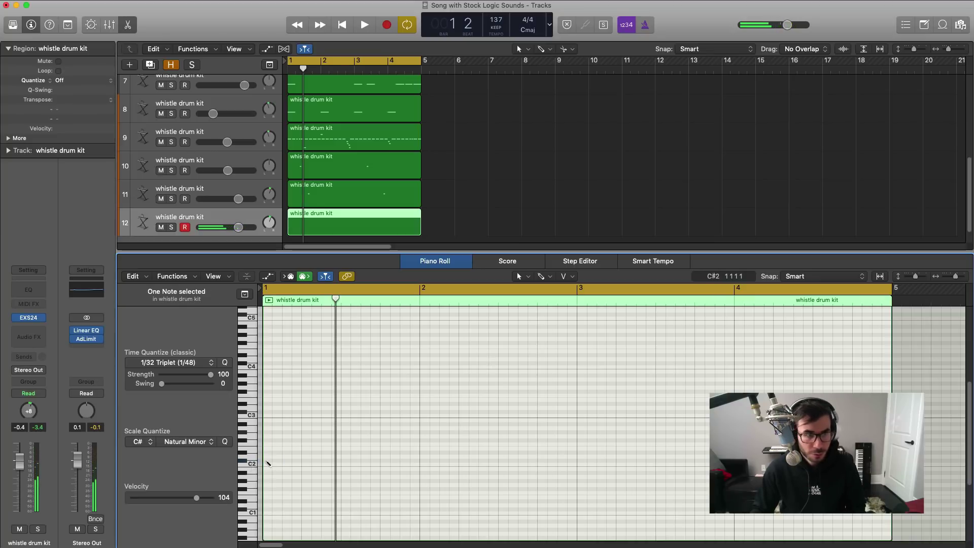
drag(268, 463, 301, 462)
- Center track 12's pan and raise its volume to +1.6 dB while the loop plays
click(37, 314)
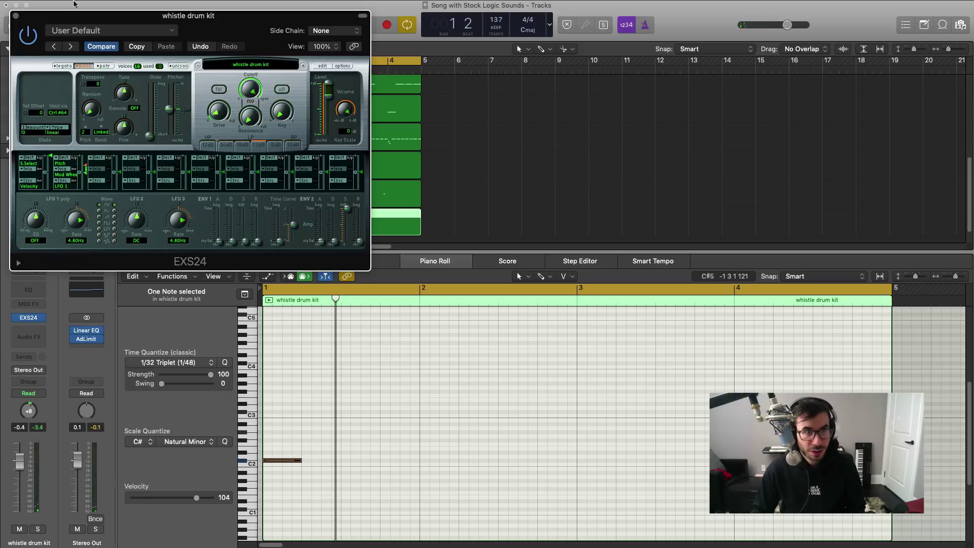
click(15, 16)
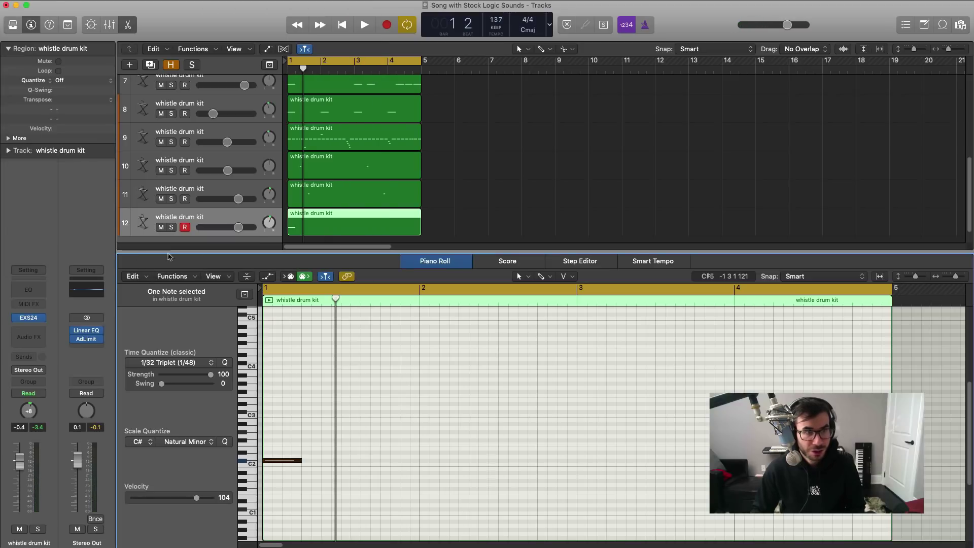
alt+click(241, 228)
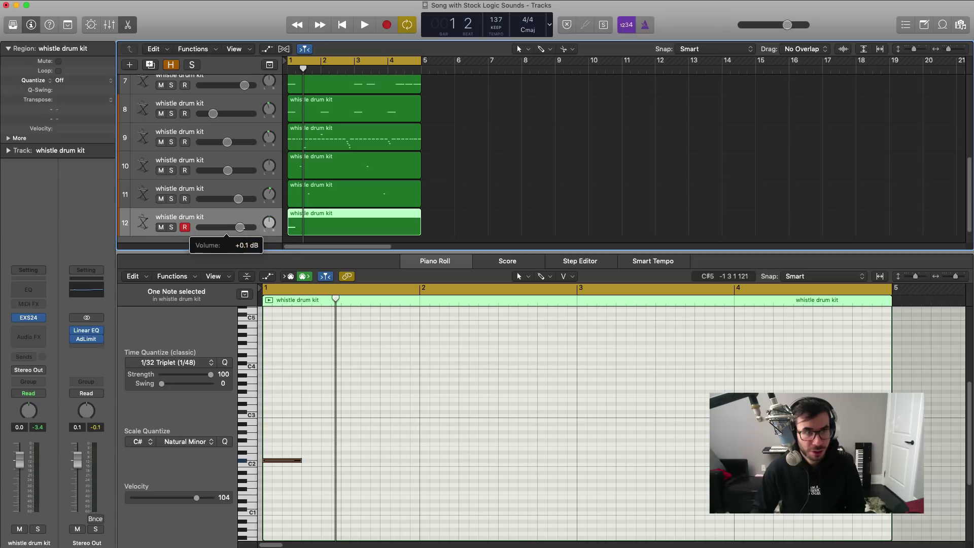
key(space)
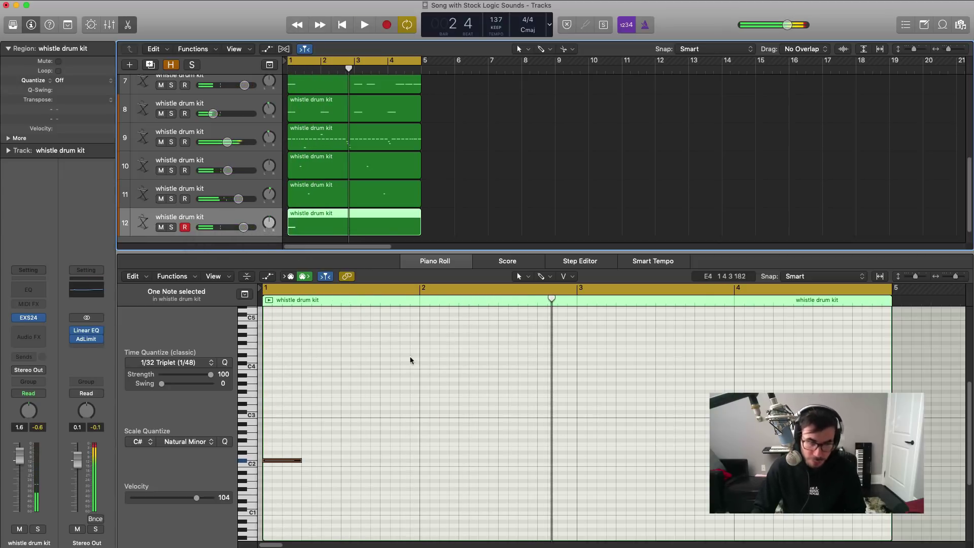
key(Return)
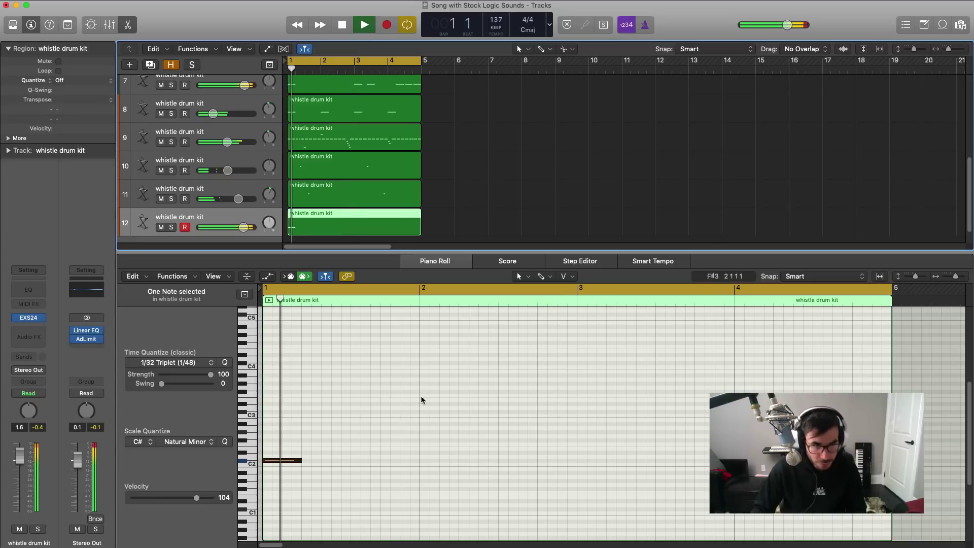
- Add two one-beat notes to track 12's region: a lower note at bar 2 beat 3 and C#2 at bar 3 beat 1
key(space)
super+click(504, 493)
drag(505, 494, 507, 488)
key(space)
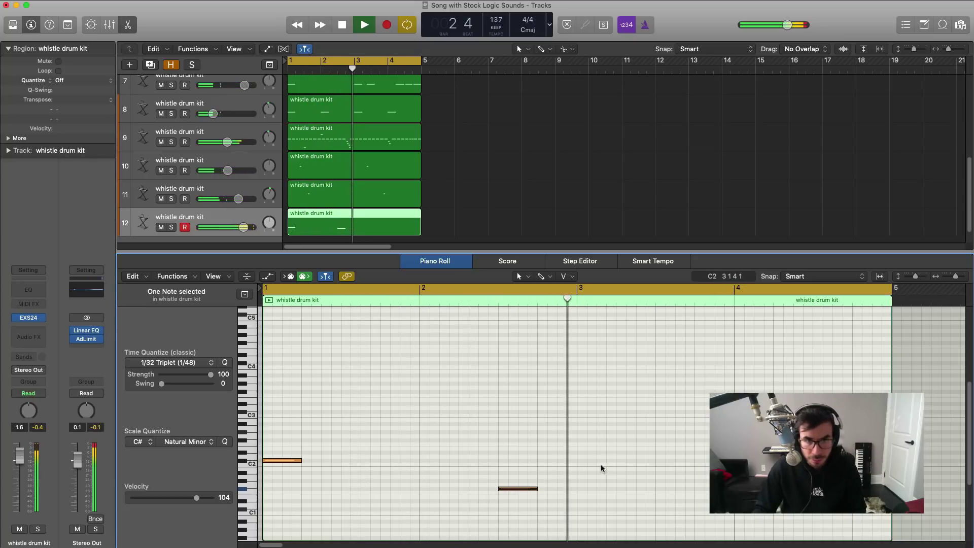
key(space)
key(space)
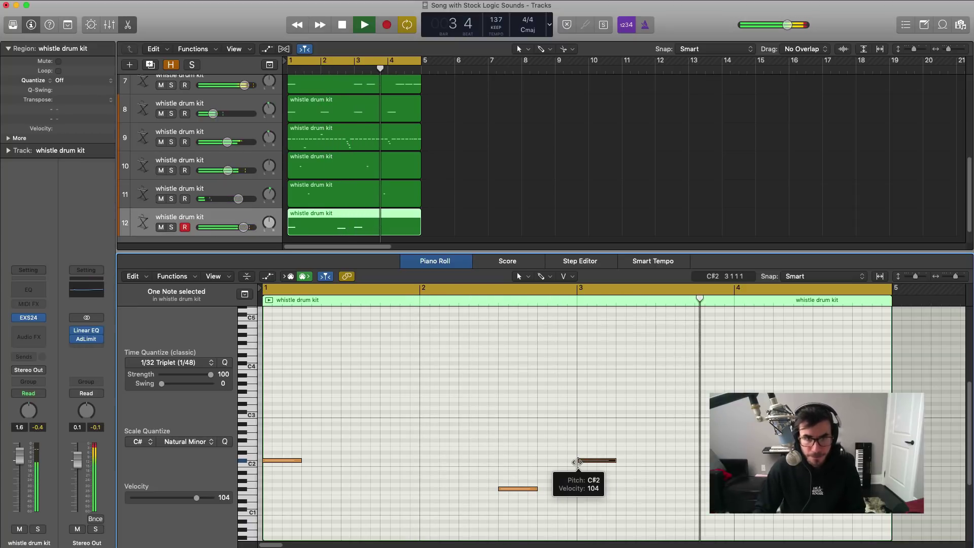
- Add one-beat notes C#2 at 4 3 1 1 and F#2 at 4 4 1 1, play the loop, and close the piano roll
key(space)
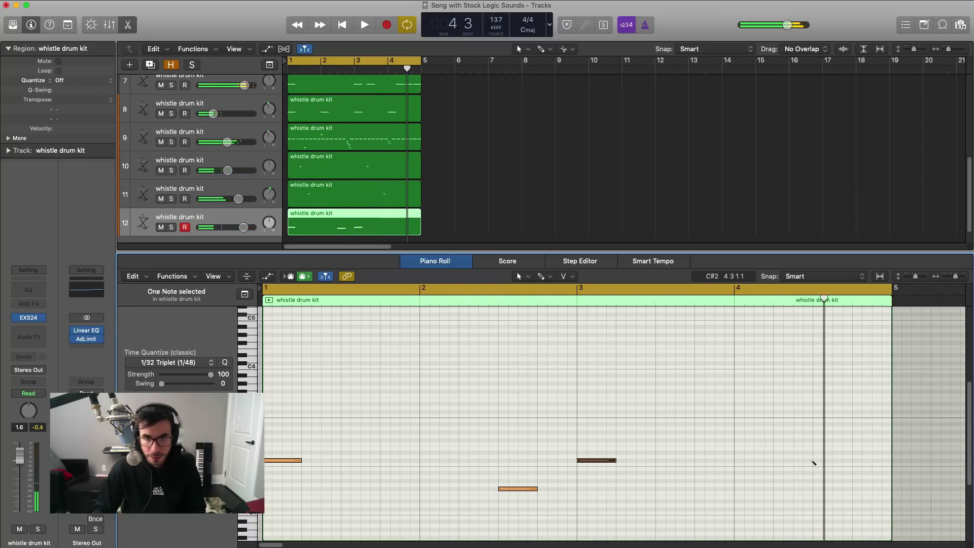
click(854, 442)
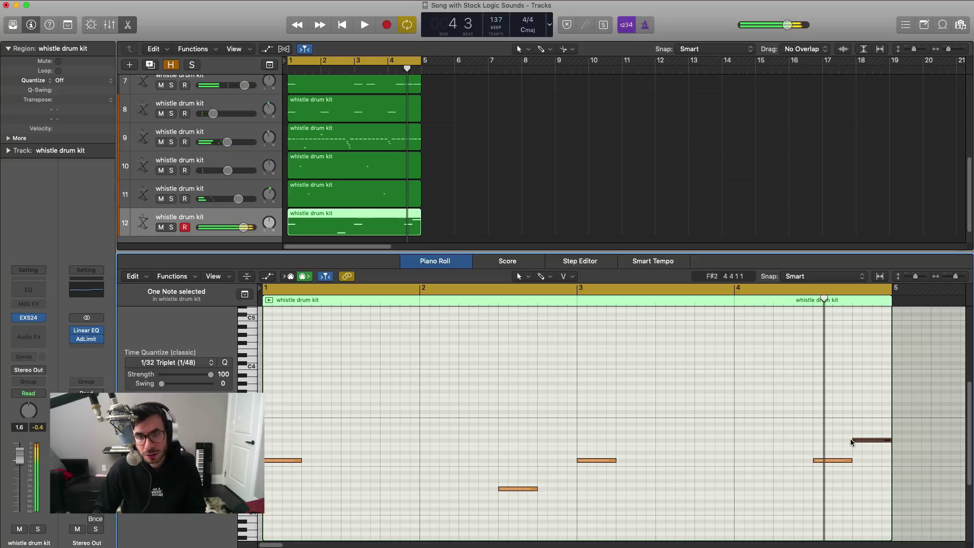
key(space)
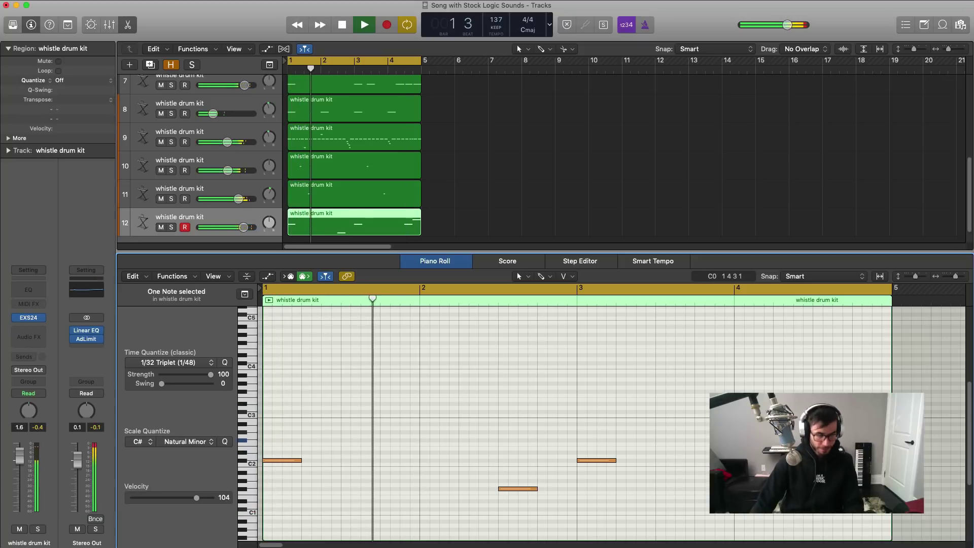
key(e)
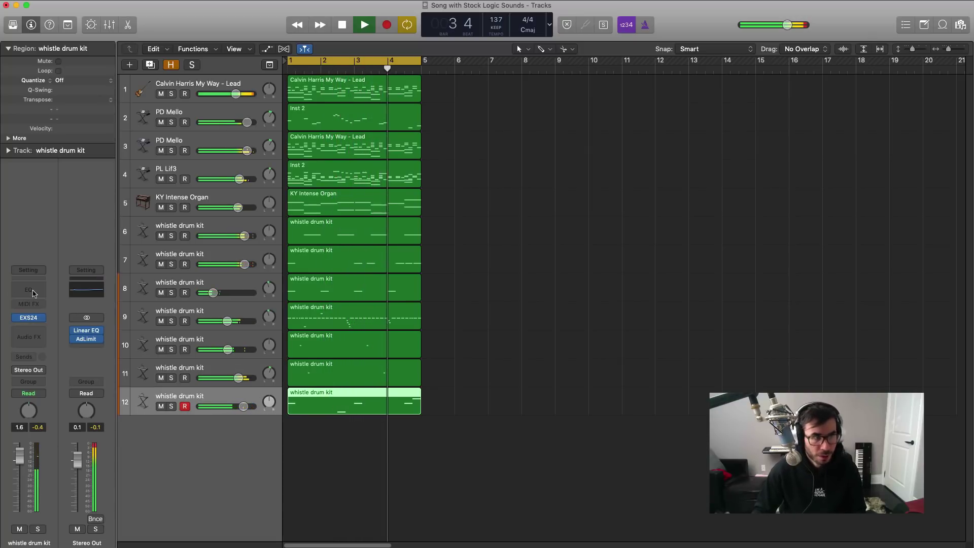
- Solo track 12 and add a Channel EQ with a 48 dB/Oct low cut at 30.5 Hz
click(171, 406)
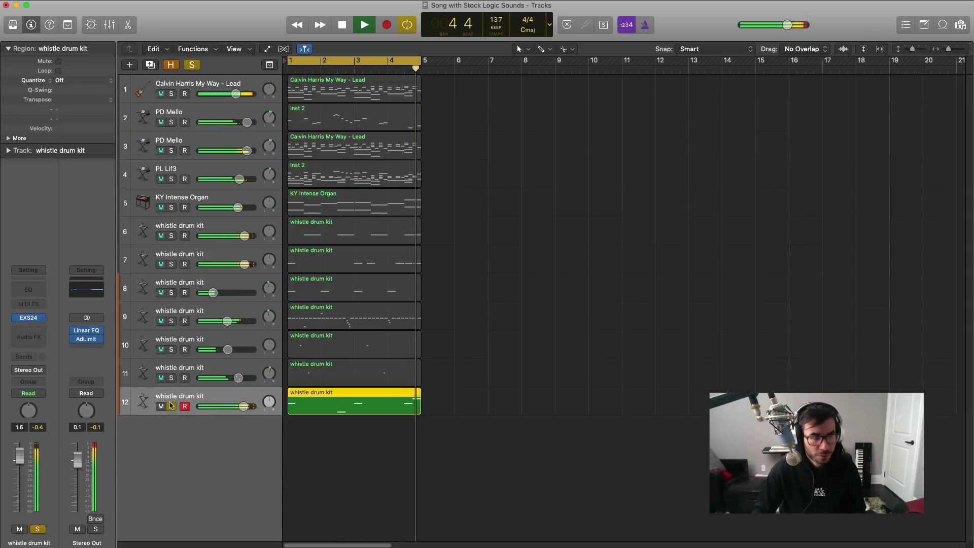
click(28, 289)
click(49, 68)
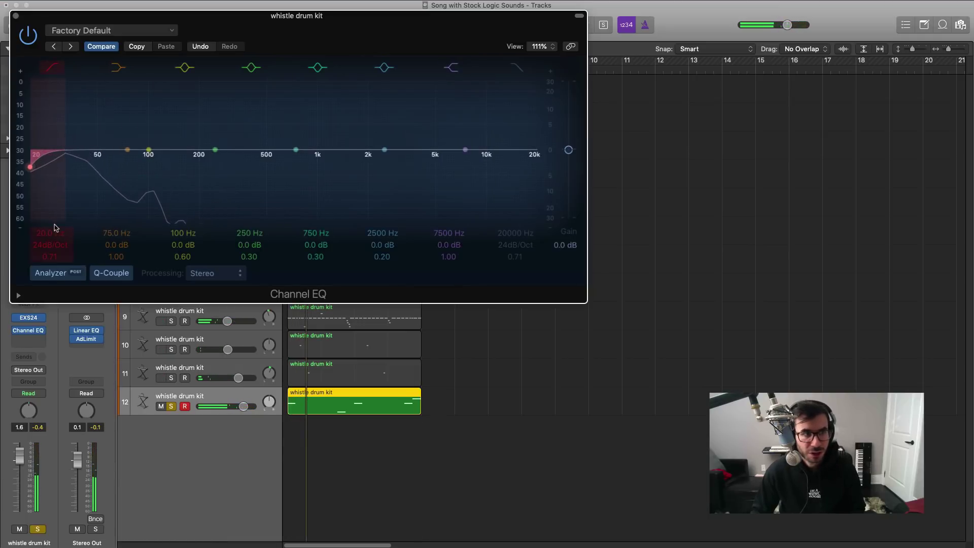
mouse_move(54, 230)
mouse_down()
mouse_move(53, 220)
mouse_move(54, 232)
mouse_up()
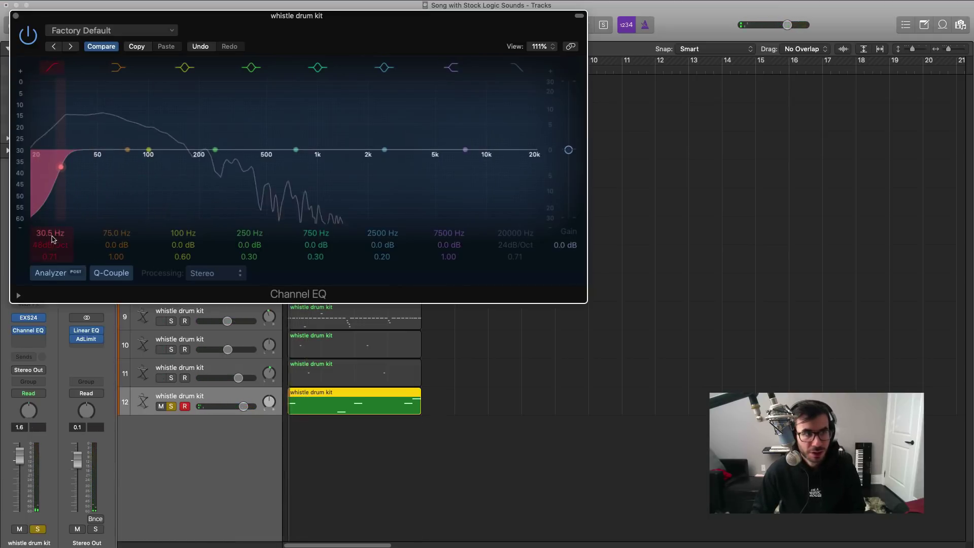
click(16, 15)
- Insert a stereo Bitcrusher on track 12, set its resolution to 12 bit, and unsolo the track to hear it in the mix
click(42, 331)
mouse_move(71, 384)
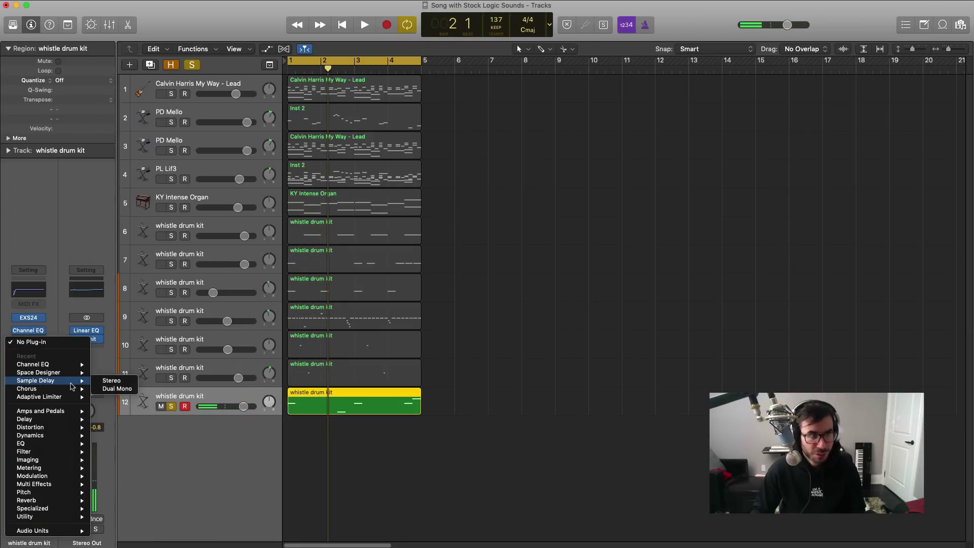
mouse_move(61, 427)
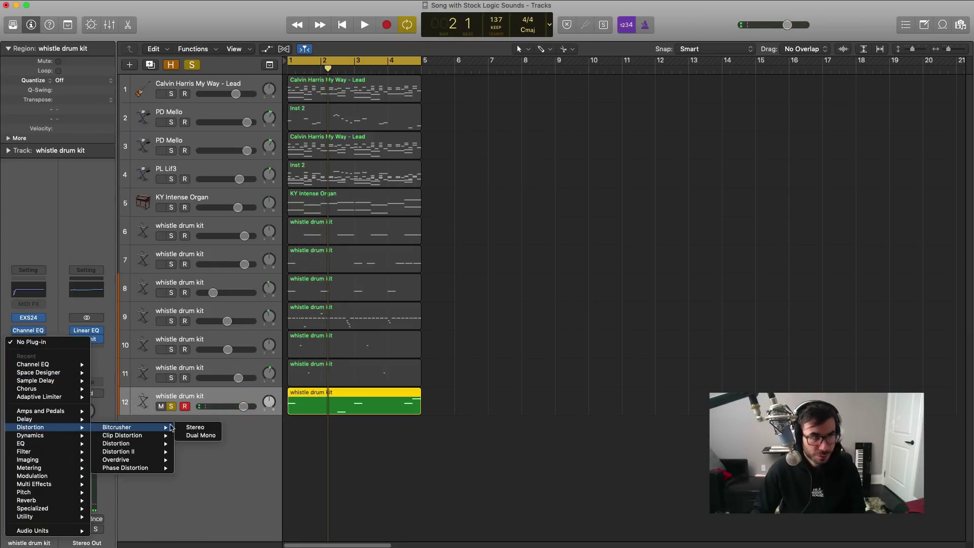
click(190, 427)
key(space)
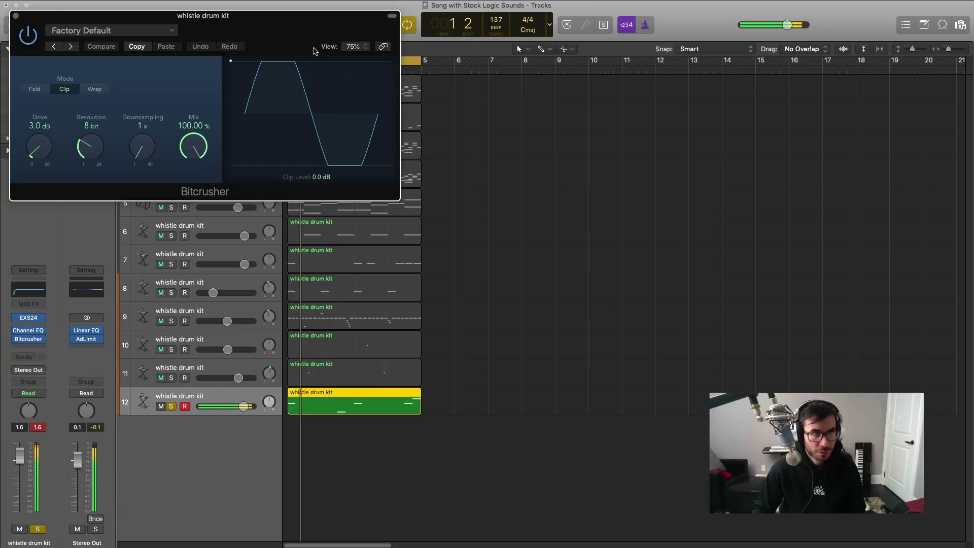
drag(203, 6, 484, 138)
drag(367, 270, 370, 262)
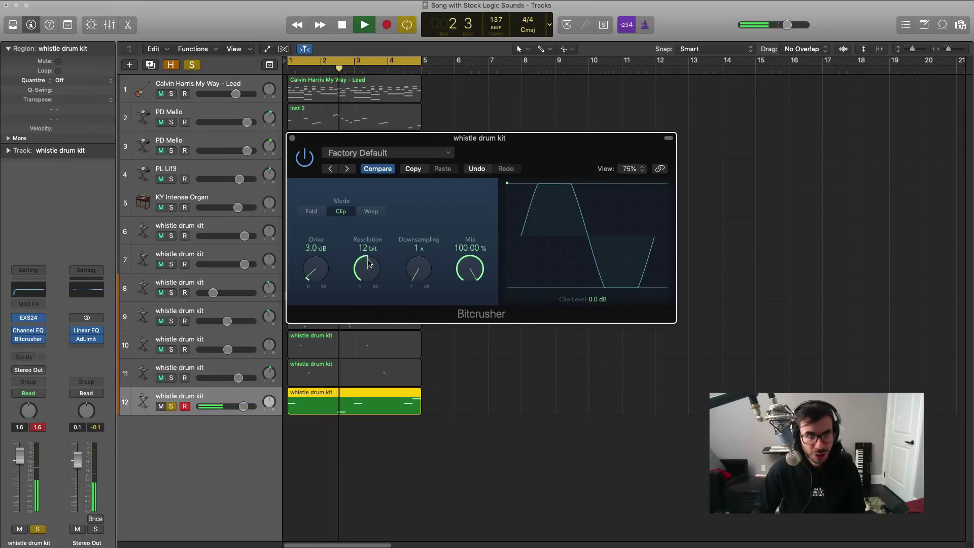
key(space)
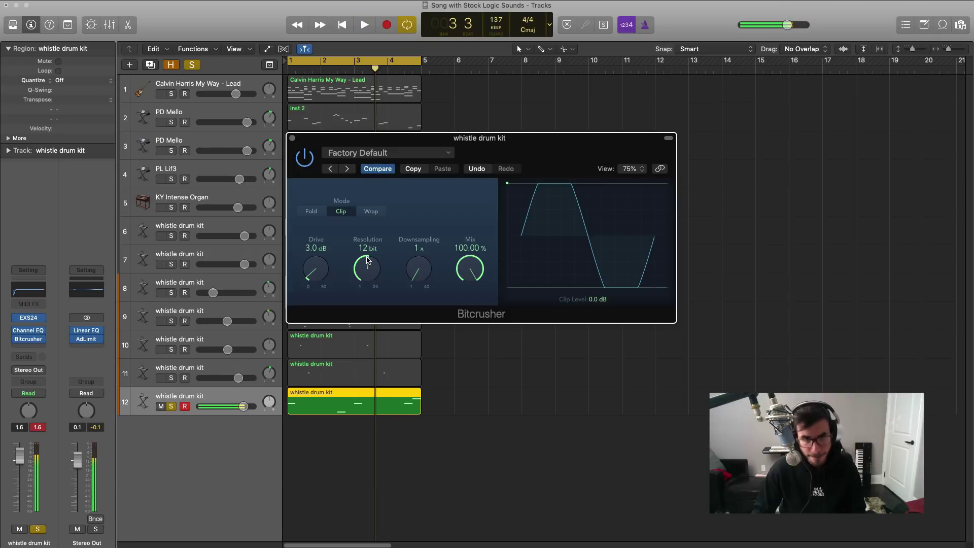
click(293, 138)
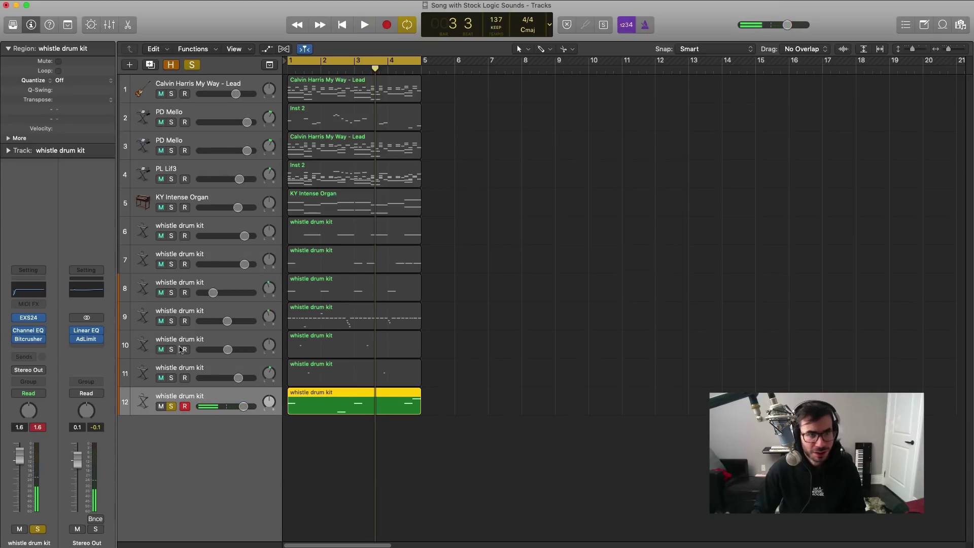
click(171, 406)
key(space)
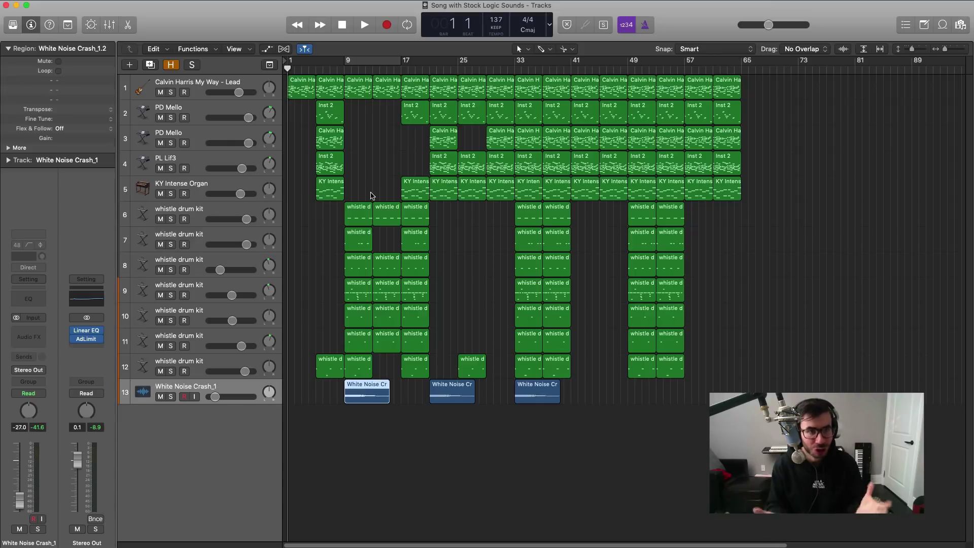
- Listen to the full arrangement from its beginning and from bar 49
ctrl+alt+click(571, 267)
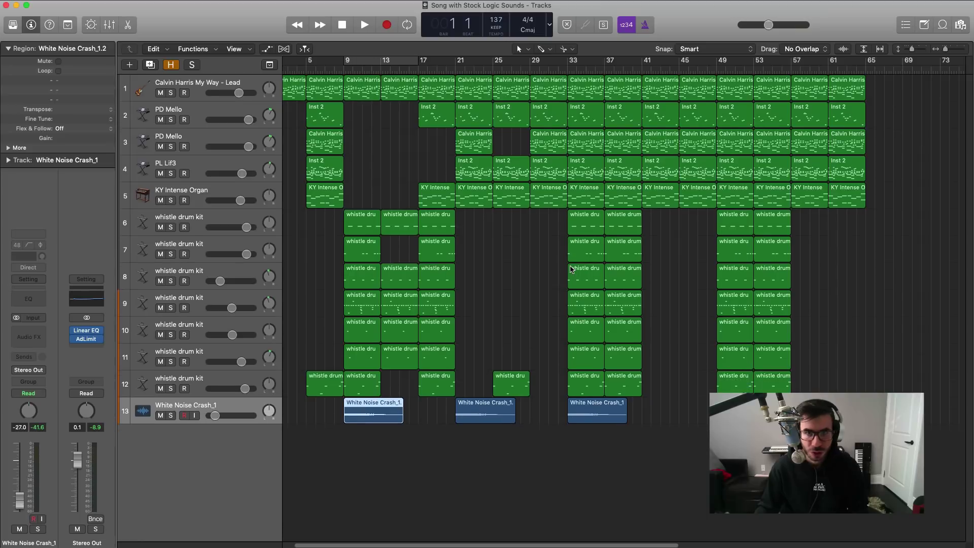
key(super+Left)
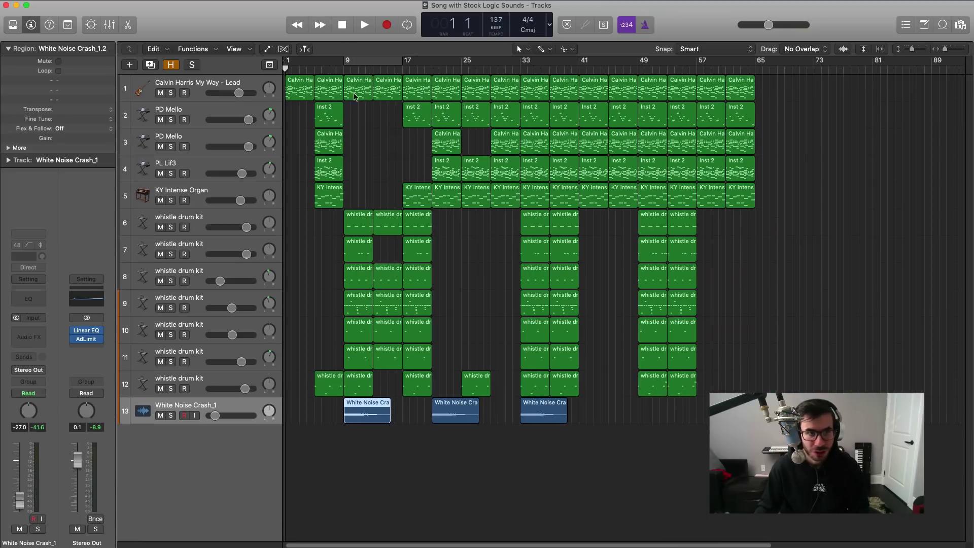
key(space)
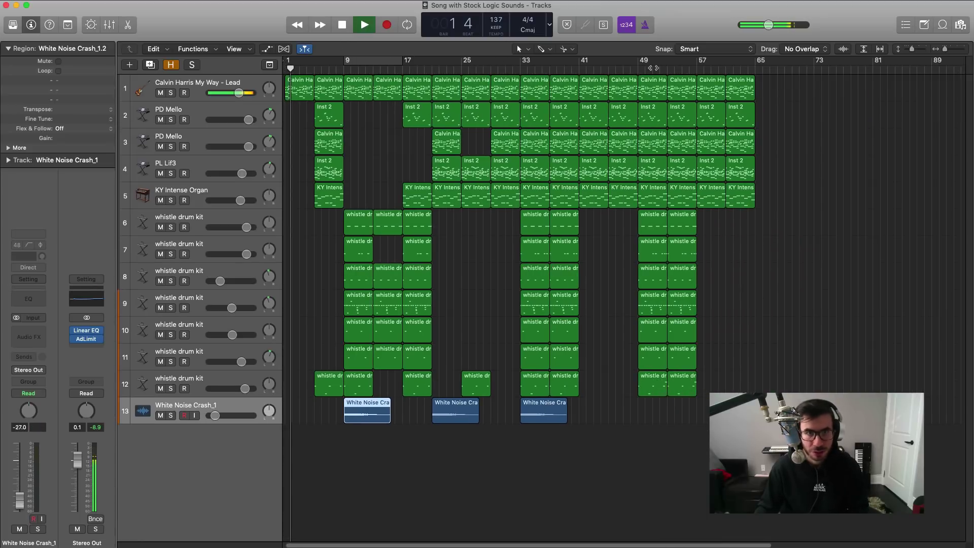
click(639, 70)
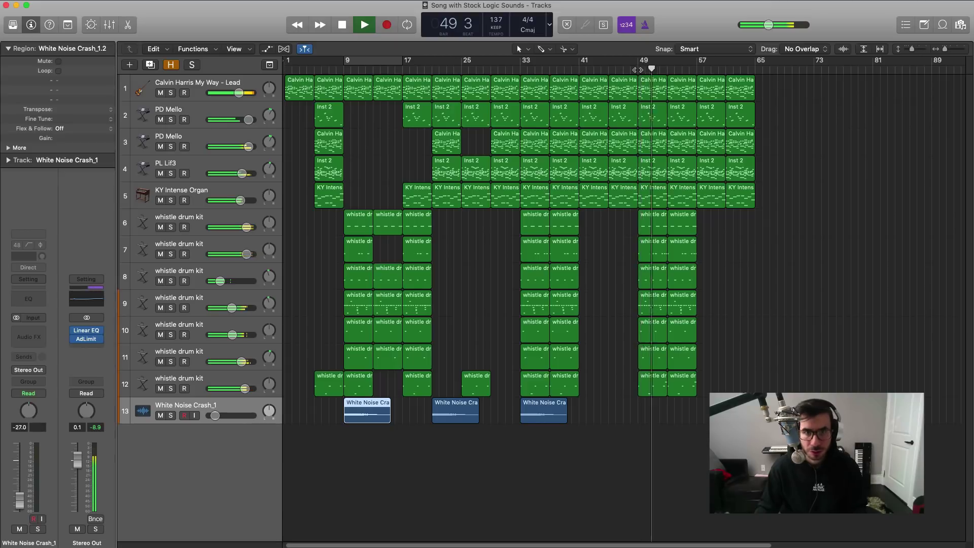
key(super+Right)
key(super+Right)
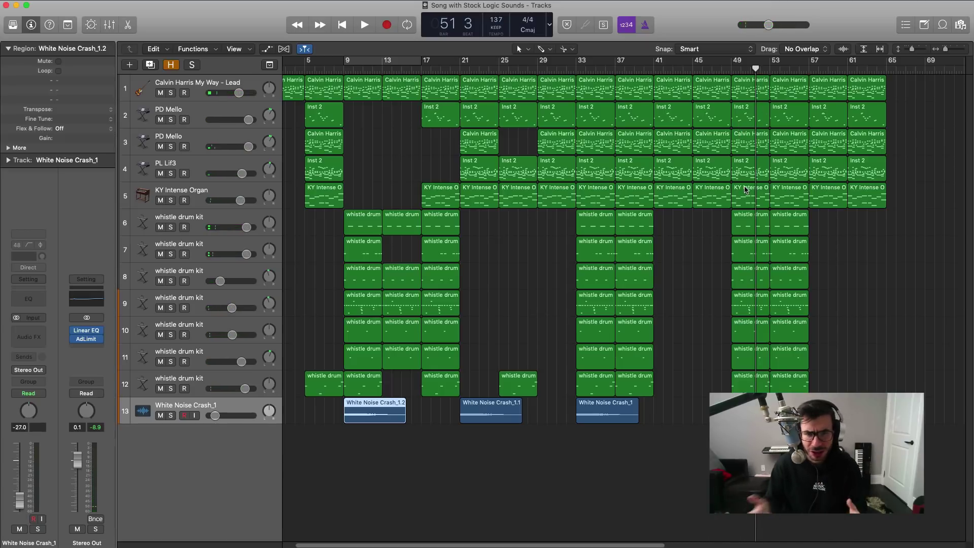
- Group tracks 1 to 5, from the Calvin Harris lead to KY Intense Organ, into a Summing Stack
click(196, 191)
shift+click(199, 93)
right_click(199, 92)
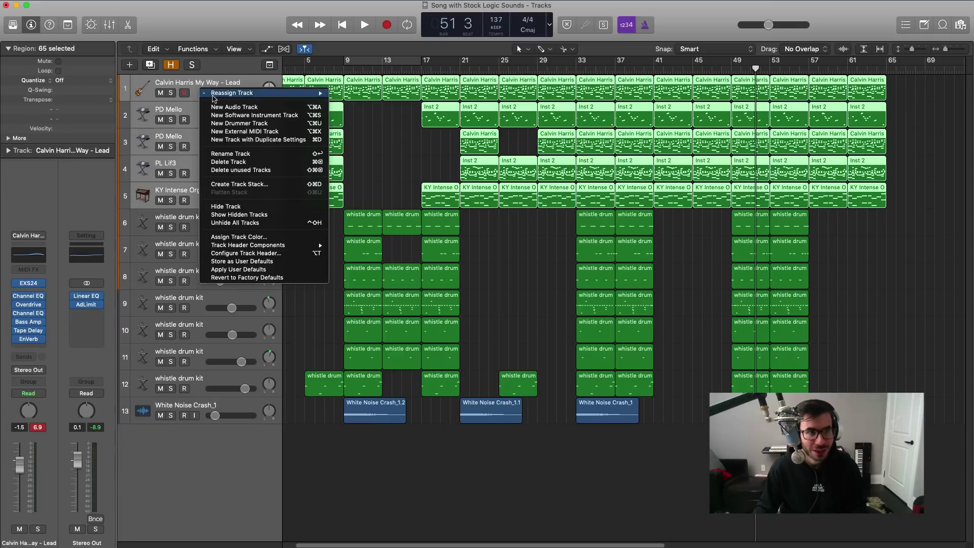
click(248, 184)
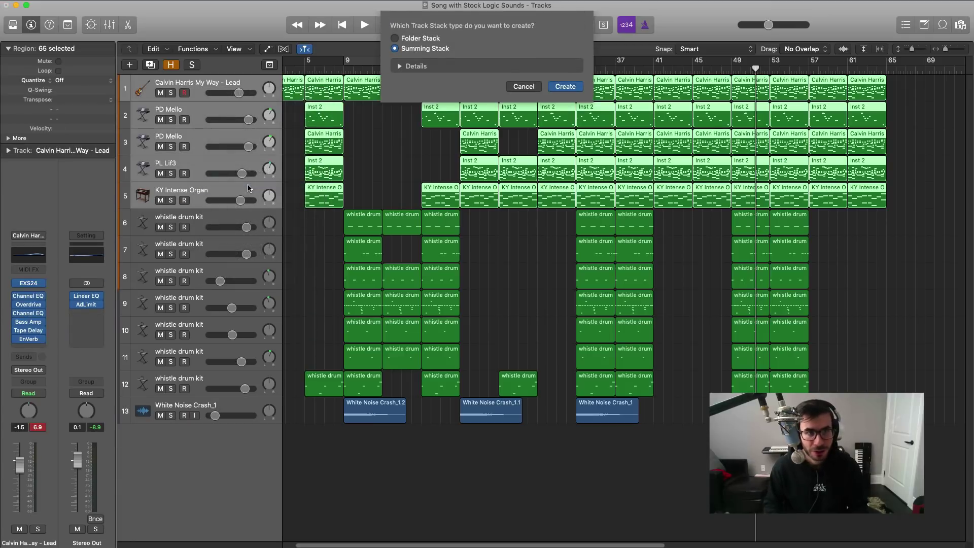
key(Return)
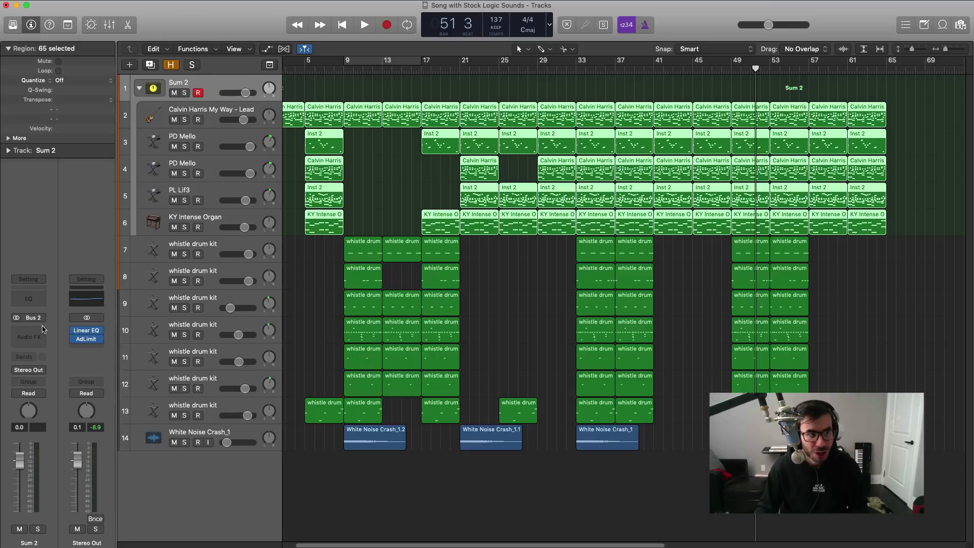
- Insert the HalfTime Audio Unit on the new summing stack and move its window clear of the upper tracks
click(43, 330)
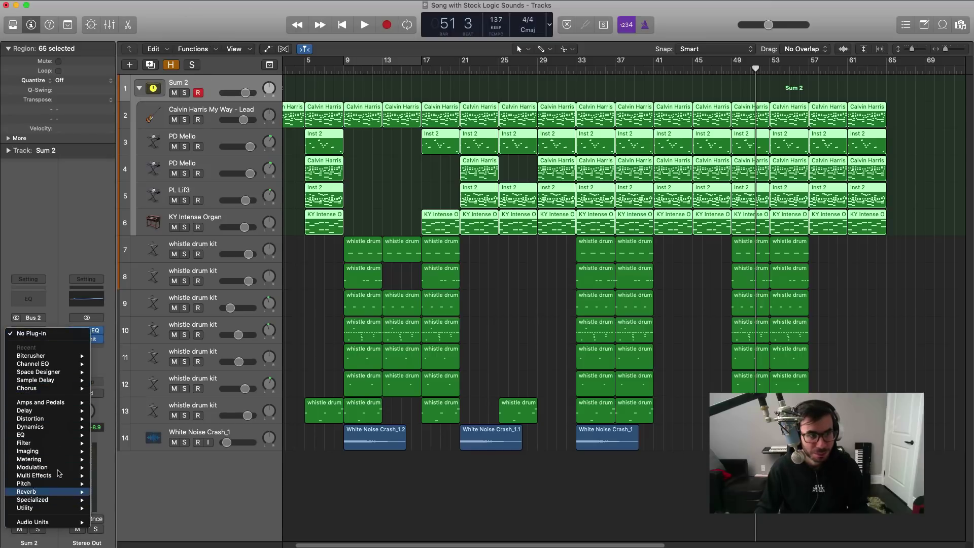
mouse_move(64, 524)
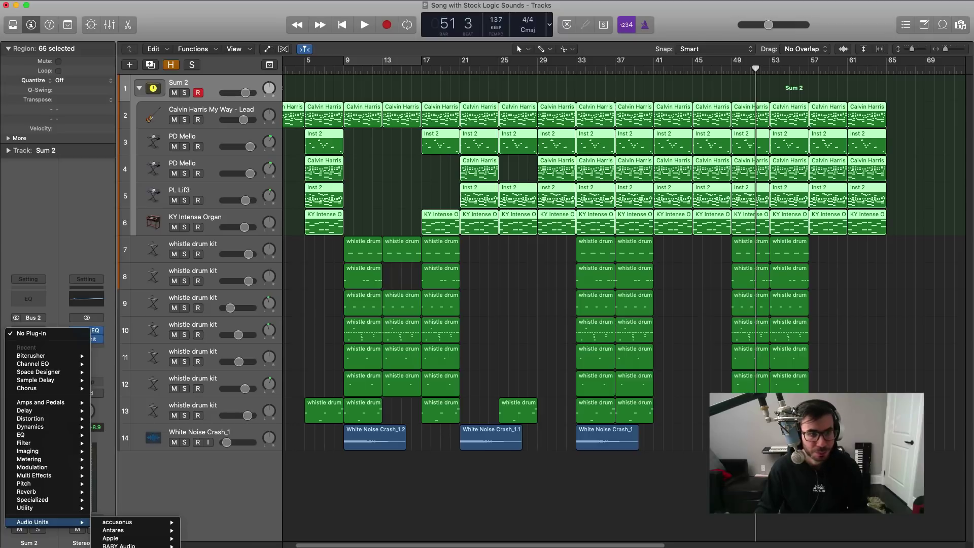
click(258, 546)
drag(221, 15, 758, 391)
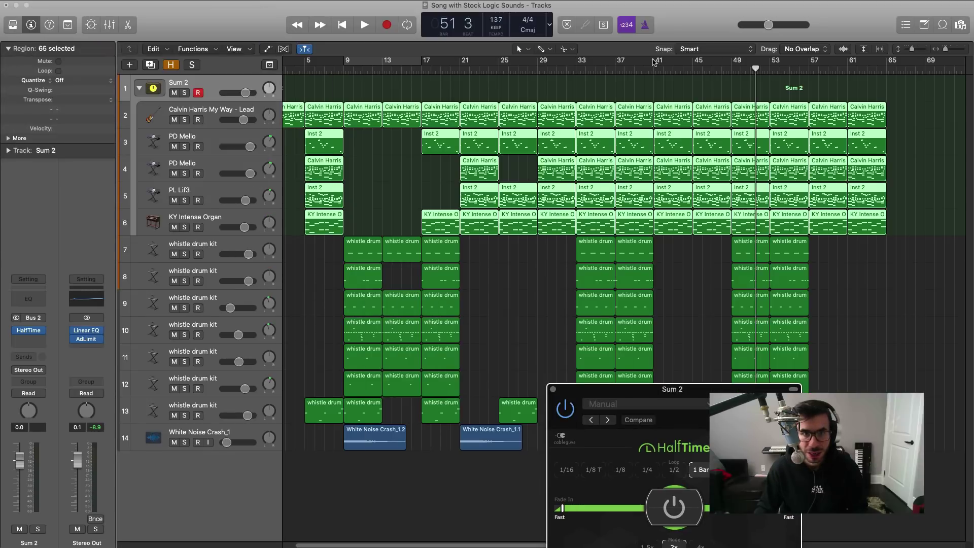
- Audition the stack with HalfTime using a cycle over bars 41 to 49, turn cycling off, and reposition the plug-in window
drag(654, 62, 730, 63)
key(space)
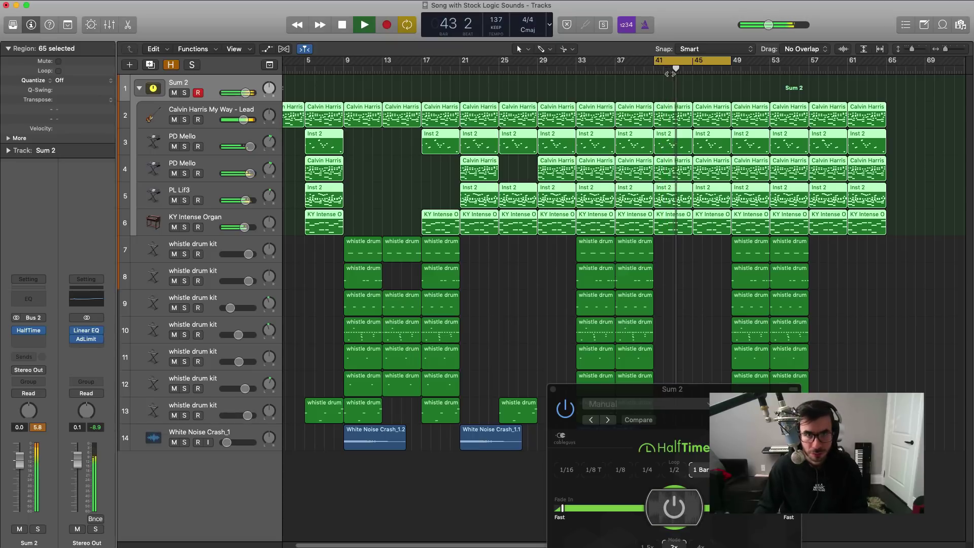
key(space)
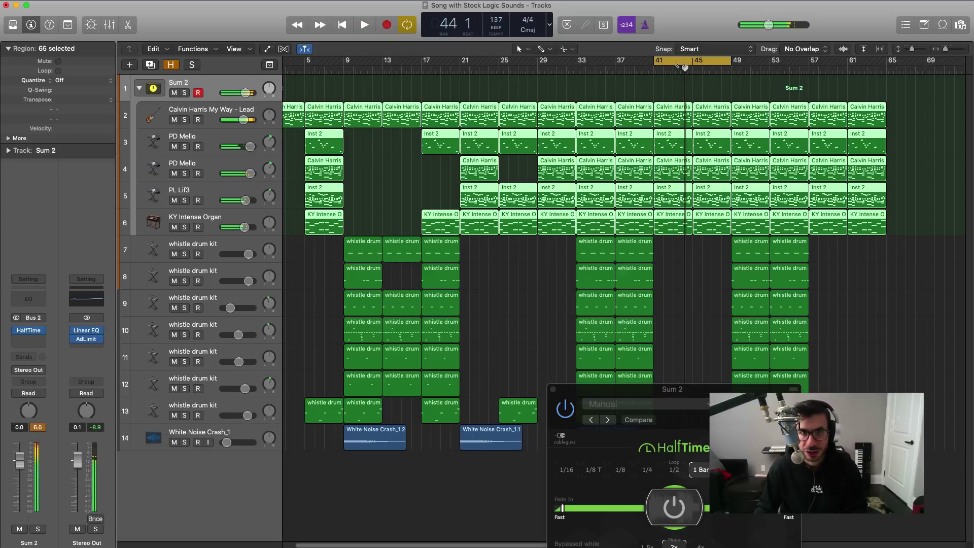
click(680, 63)
drag(634, 403, 359, 401)
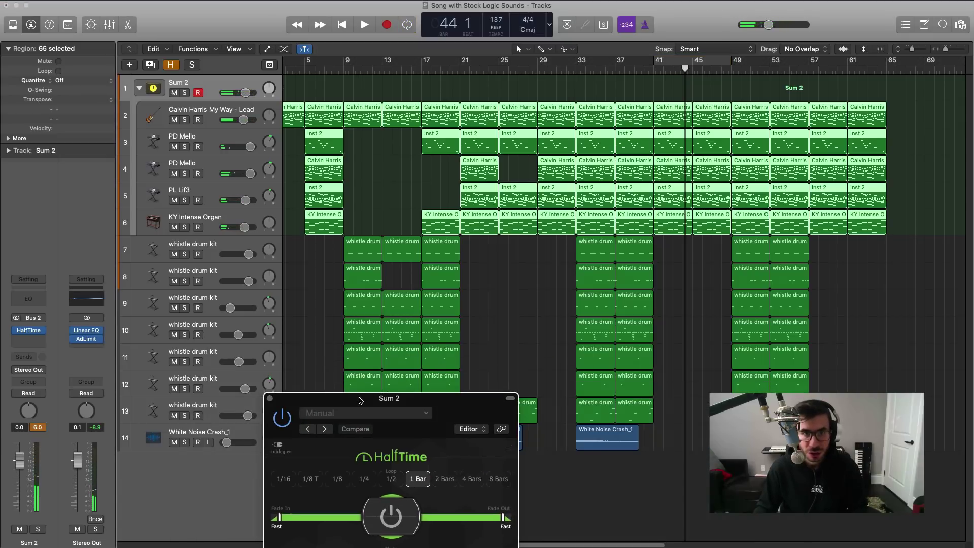
- Play from about bar 38 and compare the stack with HalfTime bypassed and active
click(632, 72)
key(space)
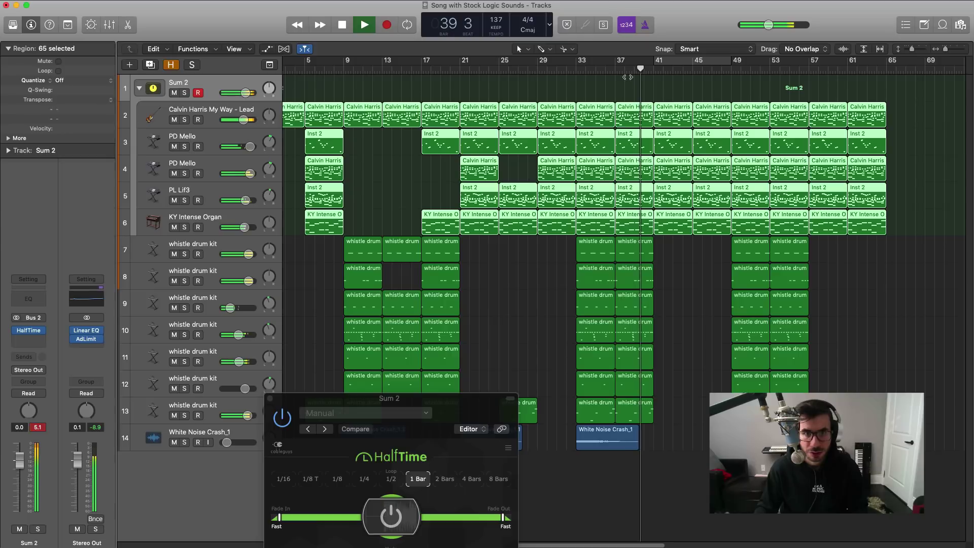
click(289, 421)
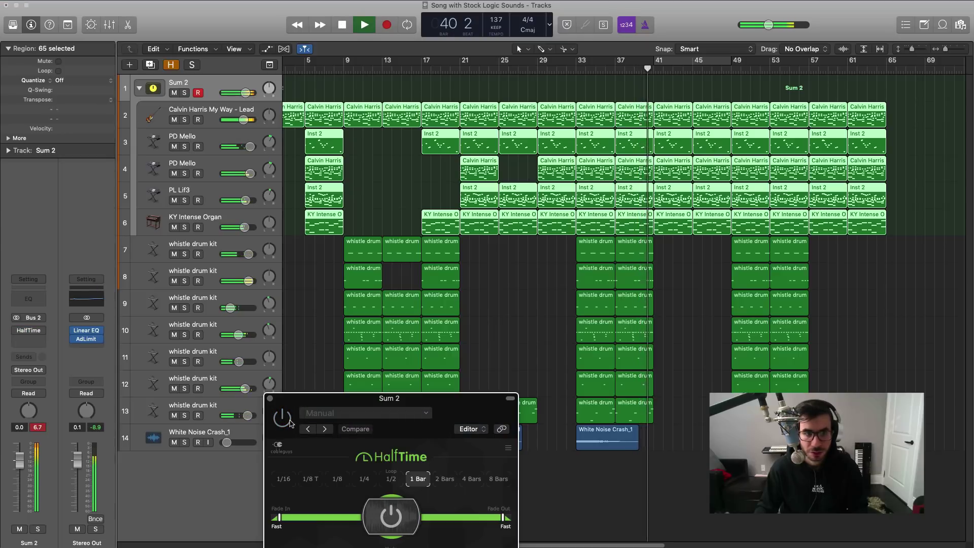
click(289, 421)
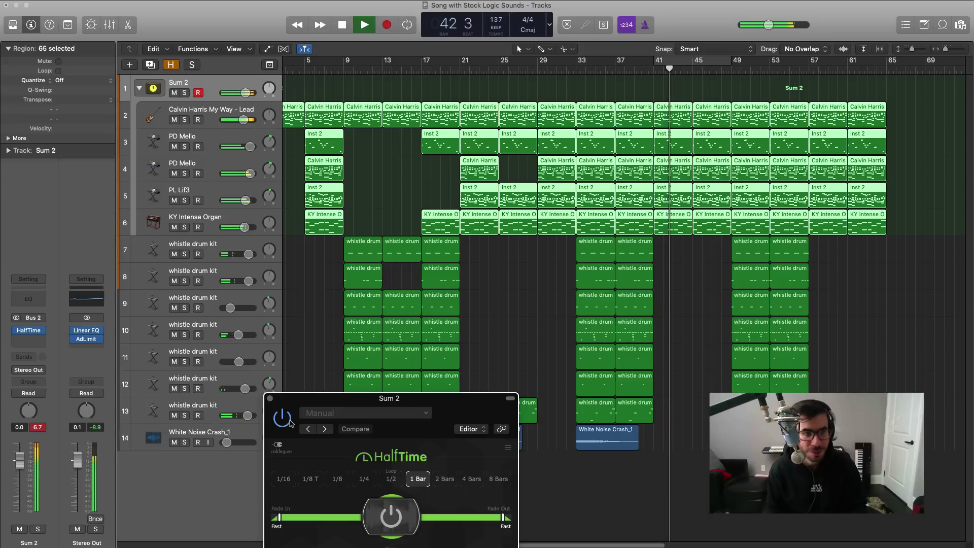
key(space)
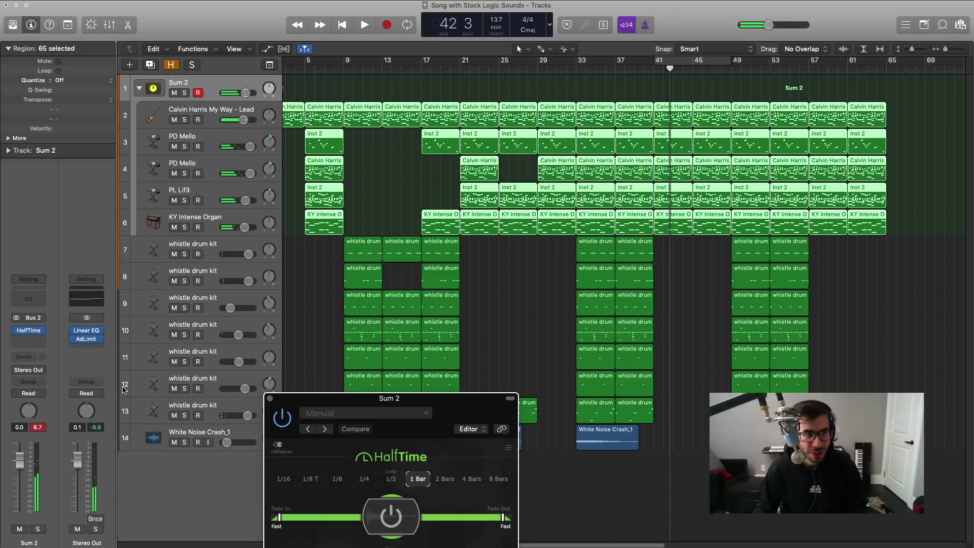
- Set the Sum 2 stack's automation mode to Touch and bypass HalfTime
click(208, 89)
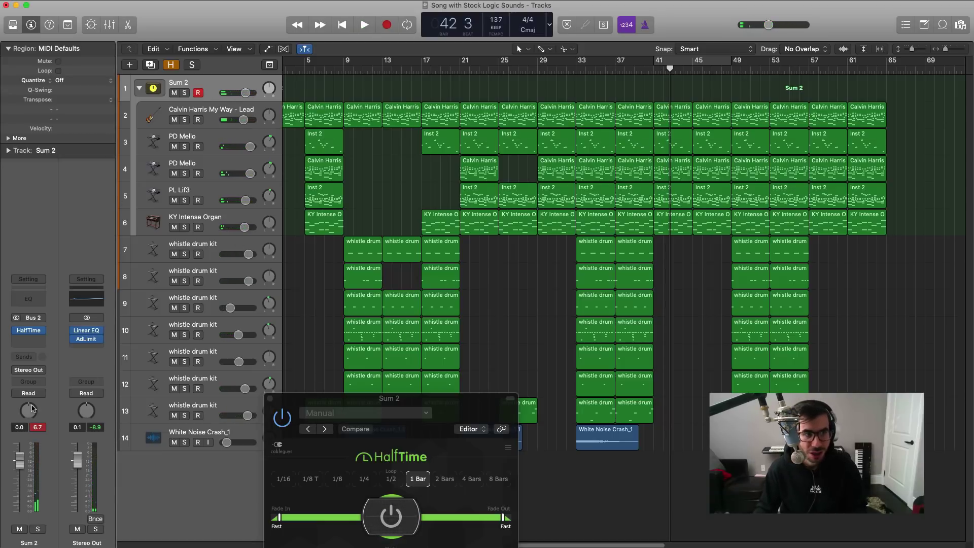
click(41, 394)
click(27, 375)
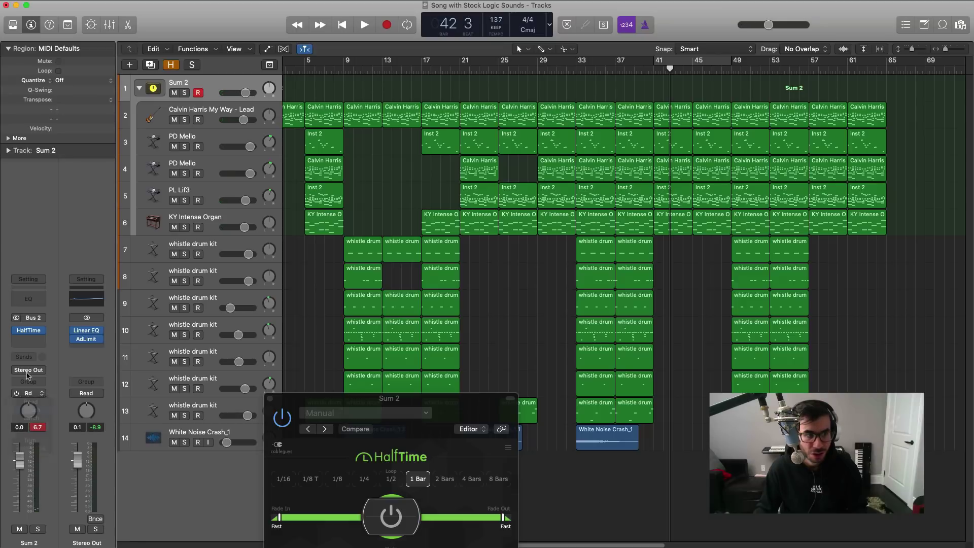
click(282, 417)
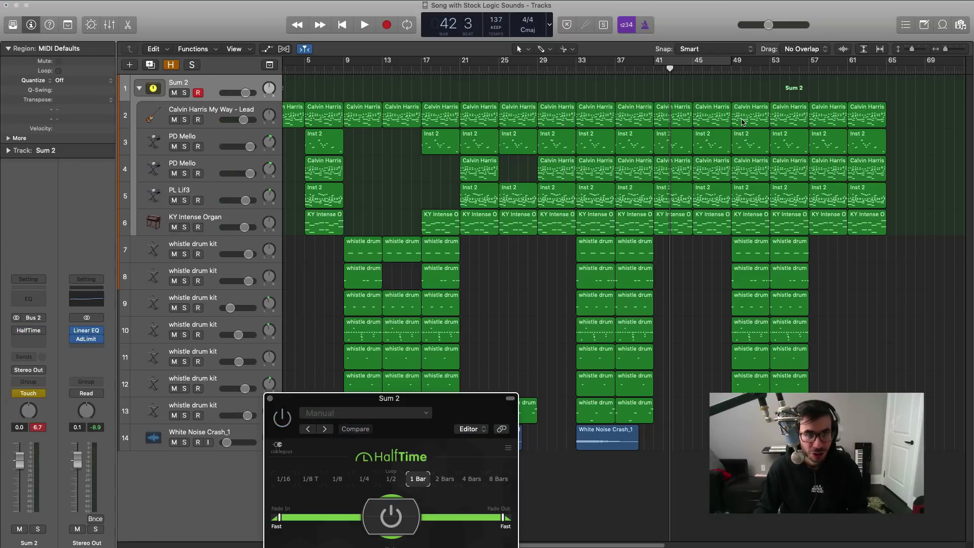
- Record HalfTime's bypass automation from bar 39, switching the effect on at bar 41, close the plug-in window and show the automation
click(642, 75)
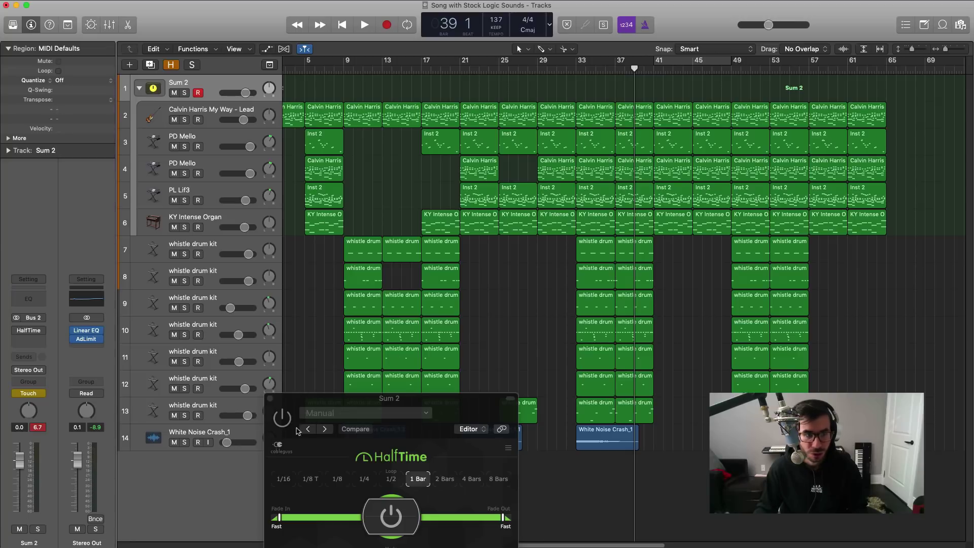
key(space)
drag(300, 402, 597, 142)
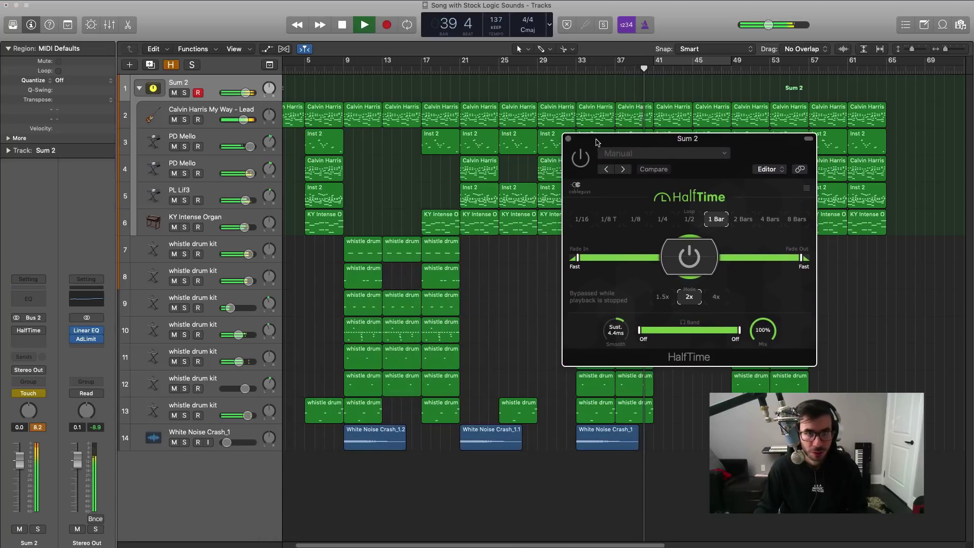
click(568, 139)
key(space)
key(a)
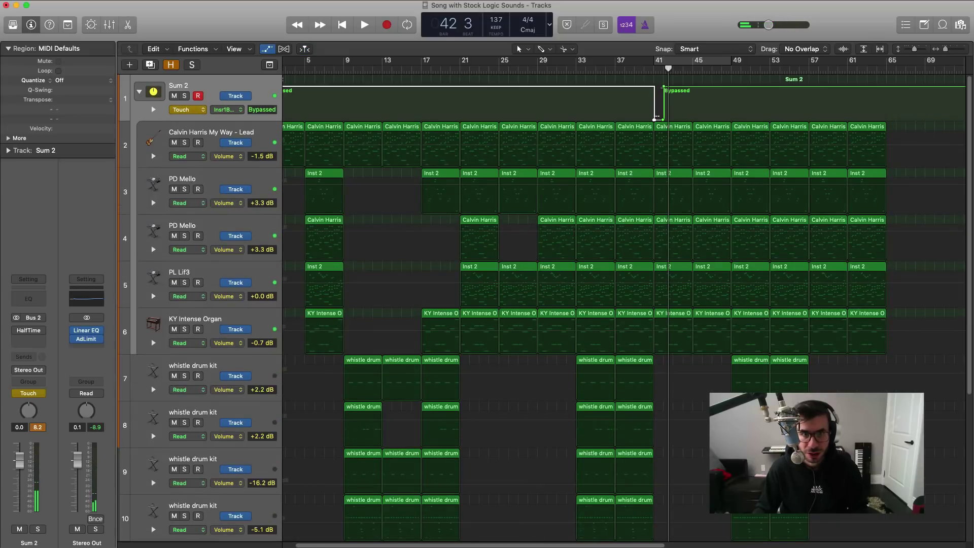
- Lower Sum 2's later bypass automation point so HalfTime stays active, and align the switch-on point exactly to bar 41
drag(663, 87, 663, 121)
key(super+Right)
key(super+Right)
key(super+Right)
key(super+Right)
key(super+Right)
key(super+Right)
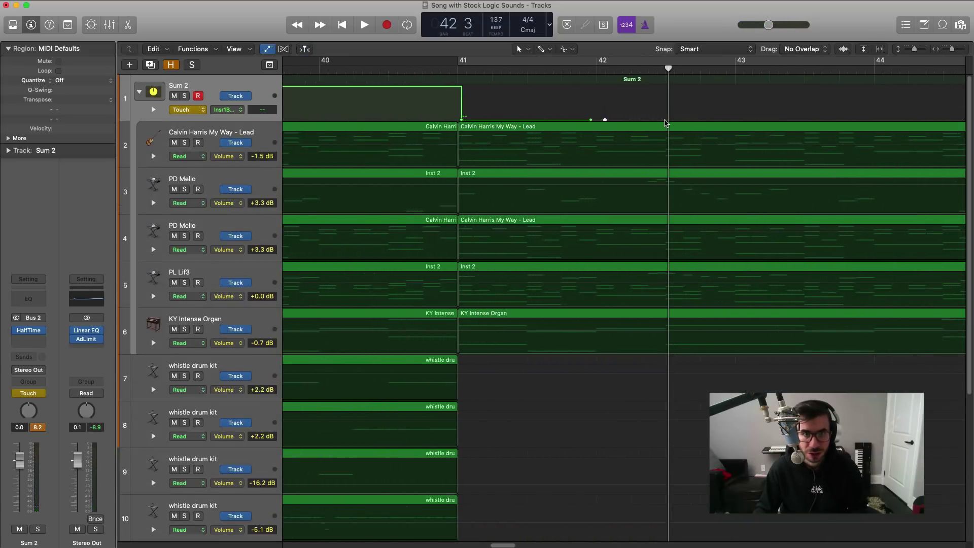
key(super+Right)
click(444, 73)
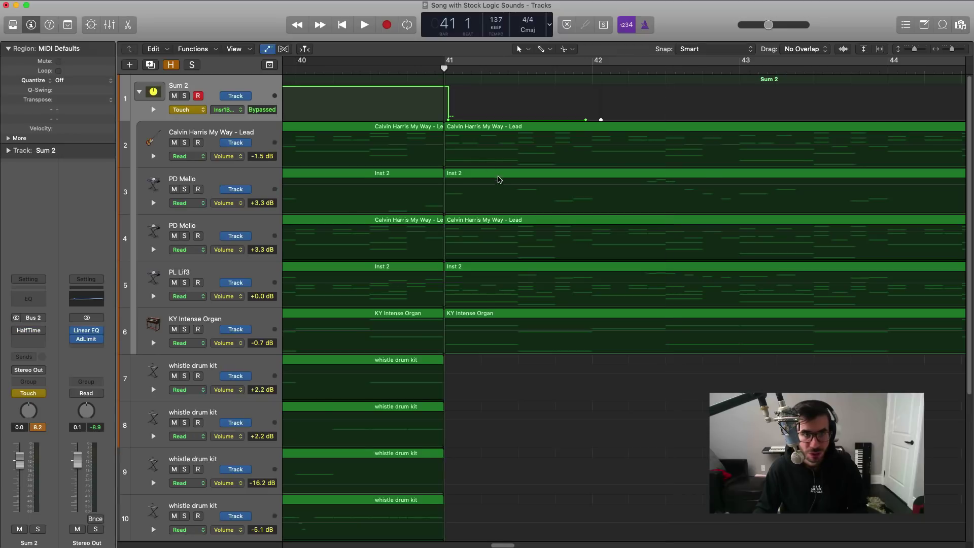
key(super+Right)
key(super+Right)
key(super+Right)
key(super+Right)
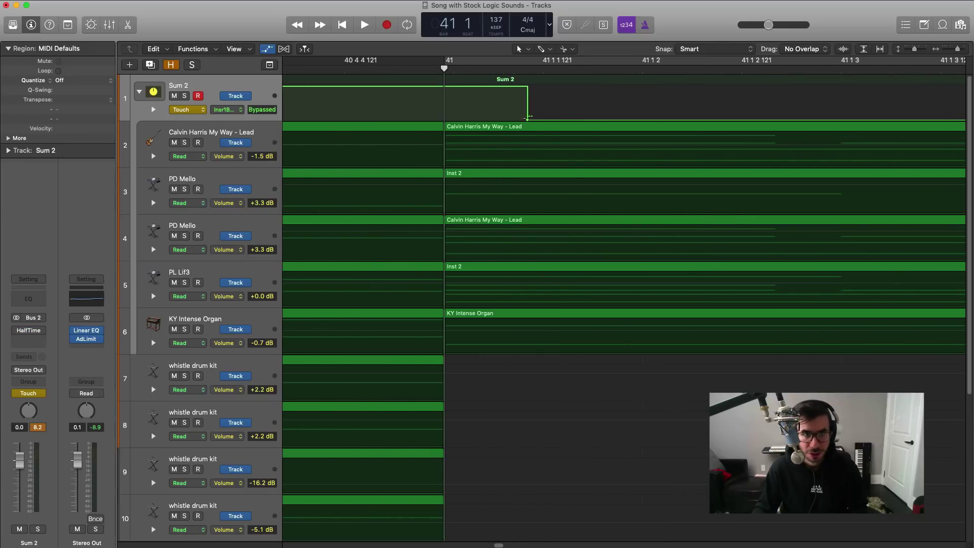
drag(528, 117, 444, 117)
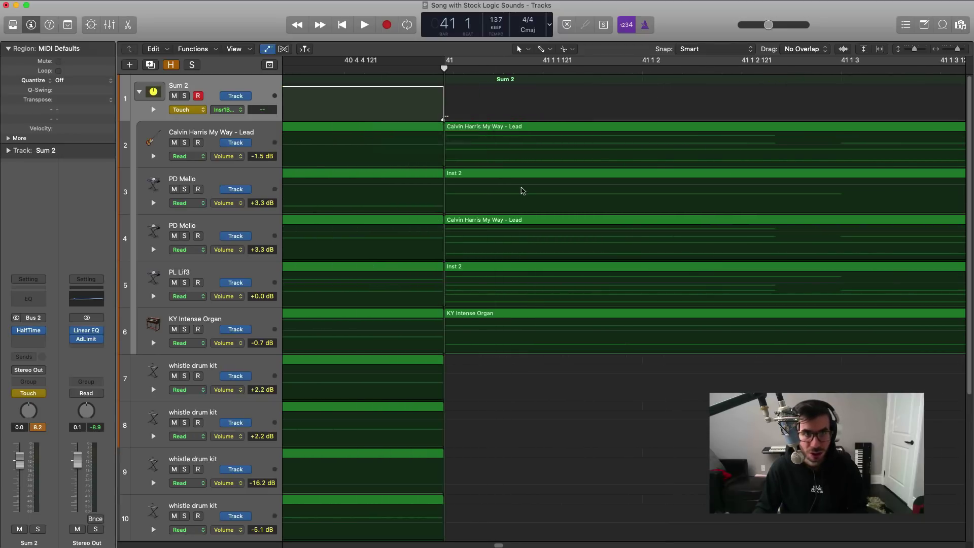
- Hide the automation and listen to the HalfTime section after bar 41 and the part from bar 49
key(super+Left)
key(super+Left)
key(super+Left)
key(super+Left)
key(super+Up)
key(super+Up)
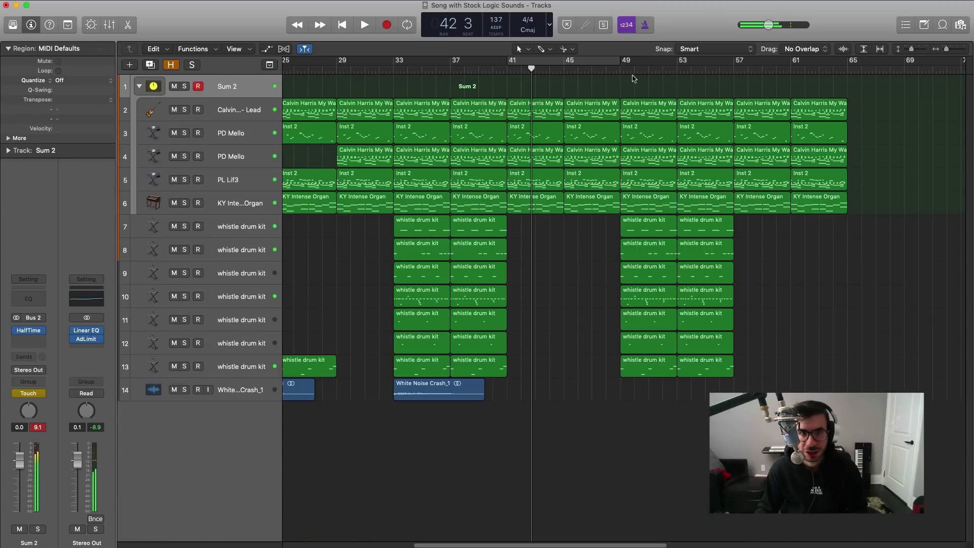
click(619, 73)
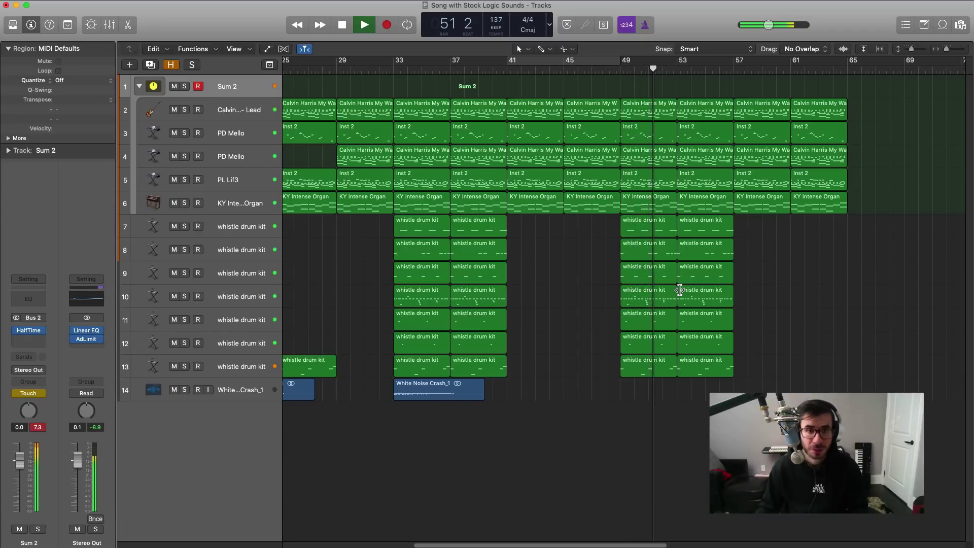
key(space)
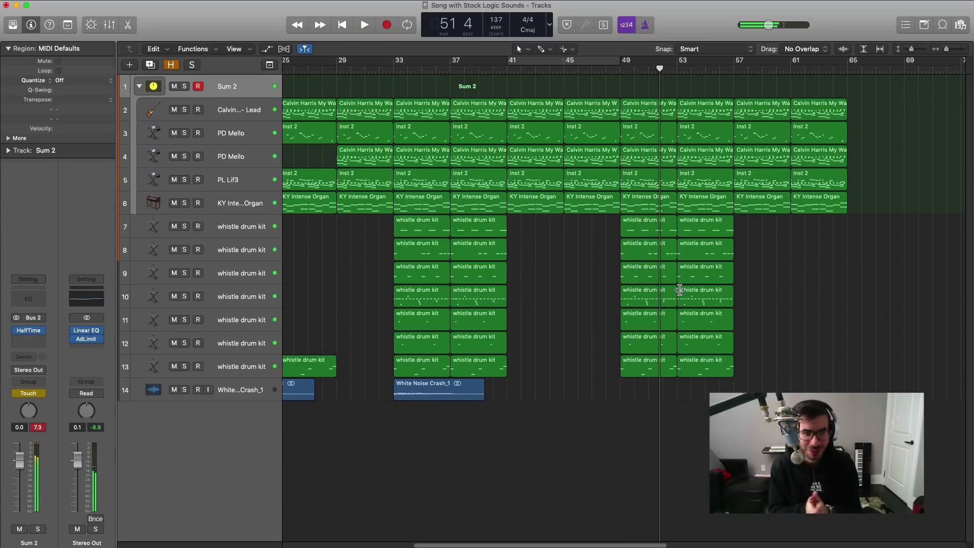
- Insert a Single Band EQ between Linear EQ and AdLimit on Stereo Out and move its window over the arrangement
scroll(627, 334, down, 6)
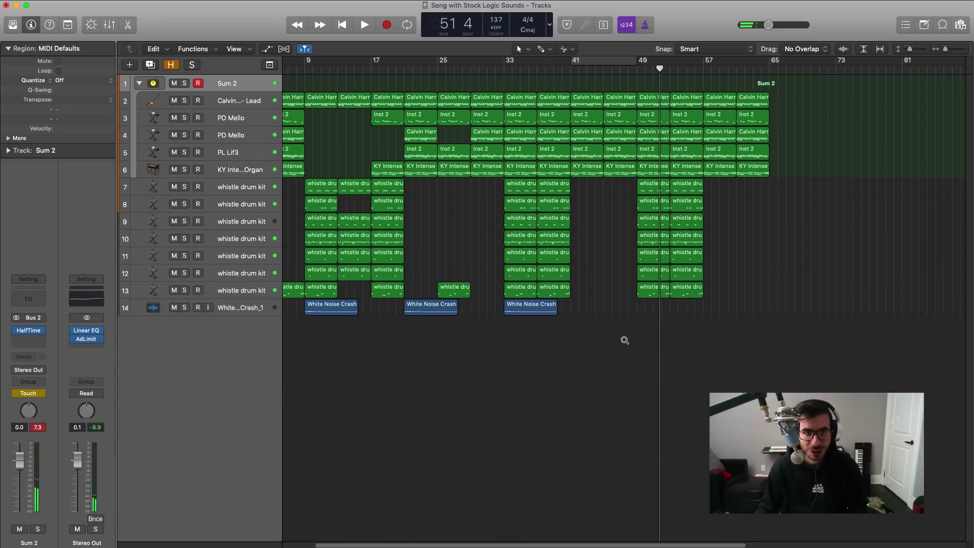
scroll(624, 340, up, 3)
key(Return)
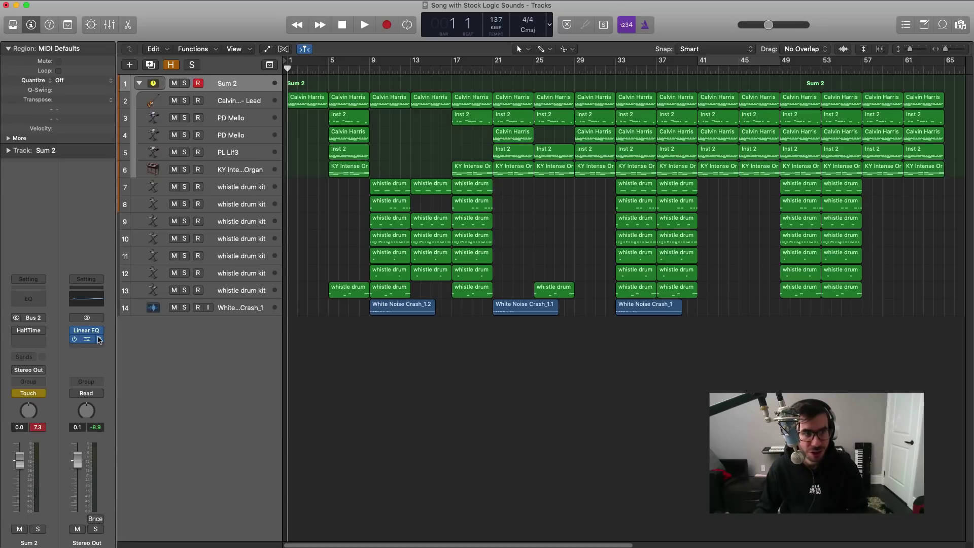
click(97, 344)
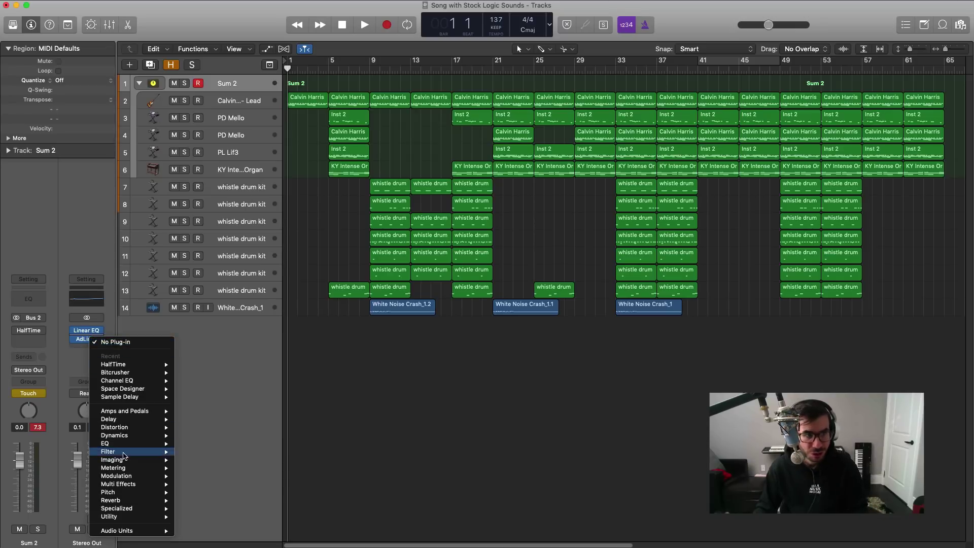
mouse_move(118, 444)
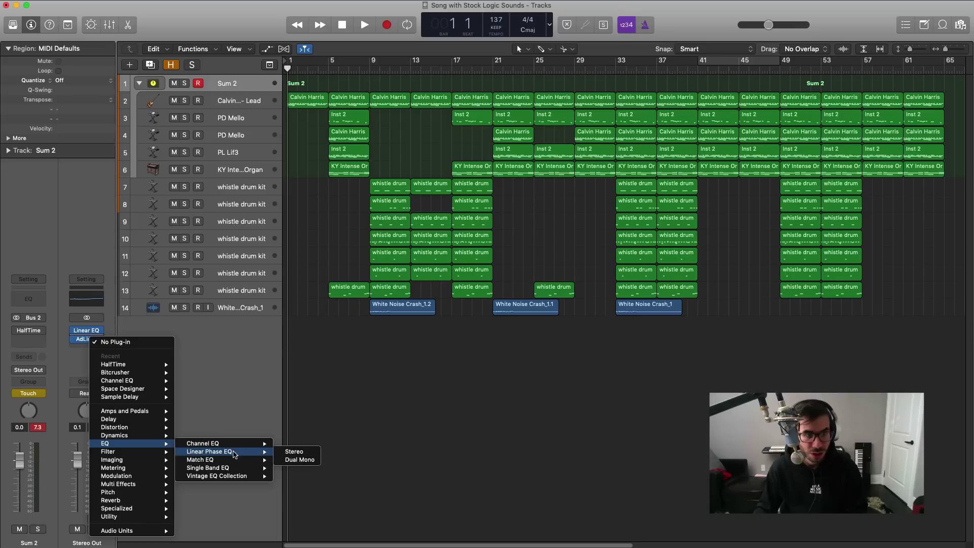
mouse_move(238, 468)
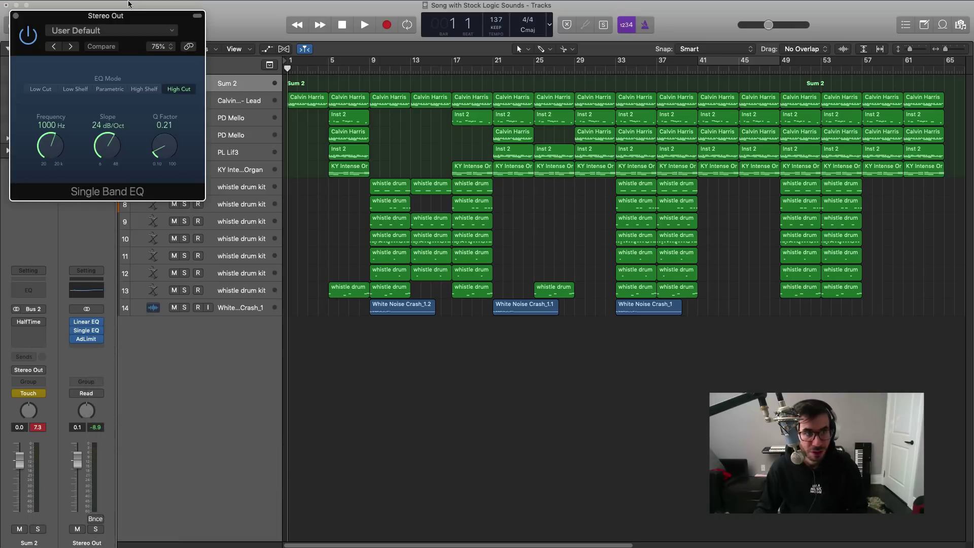
drag(137, 22, 556, 233)
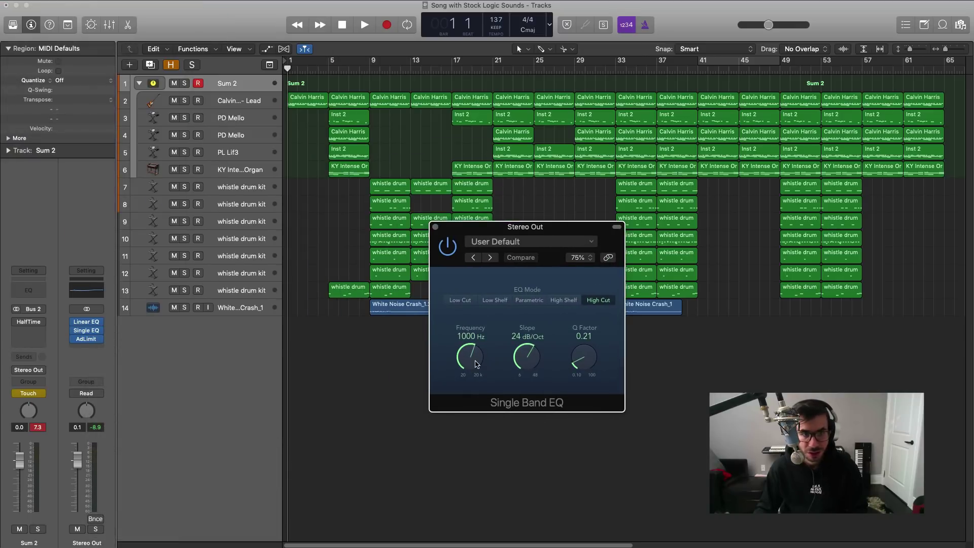
- Raise the Single Band EQ's high-cut frequency to 20000 Hz and set Stereo Out's automation mode to Touch
drag(474, 358, 460, 325)
key(space)
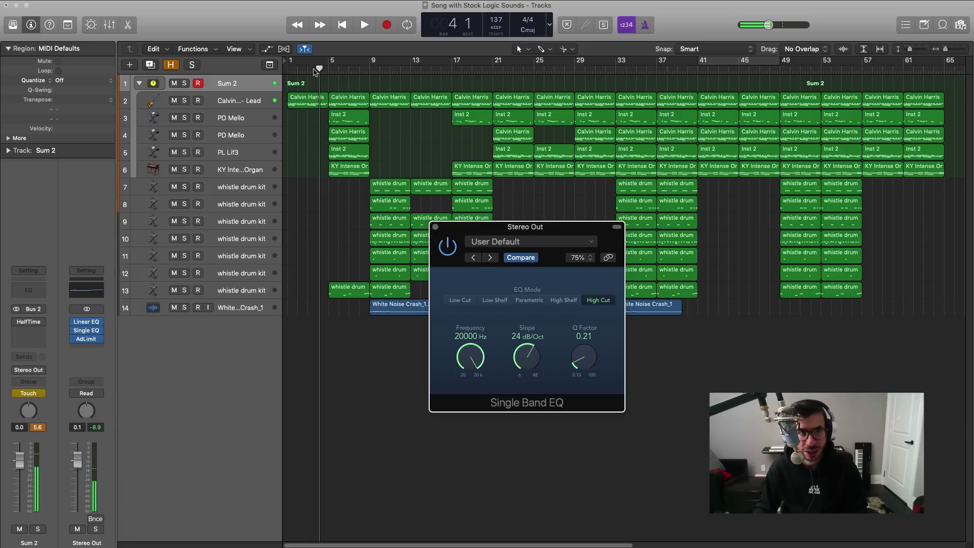
key(Return)
click(228, 213)
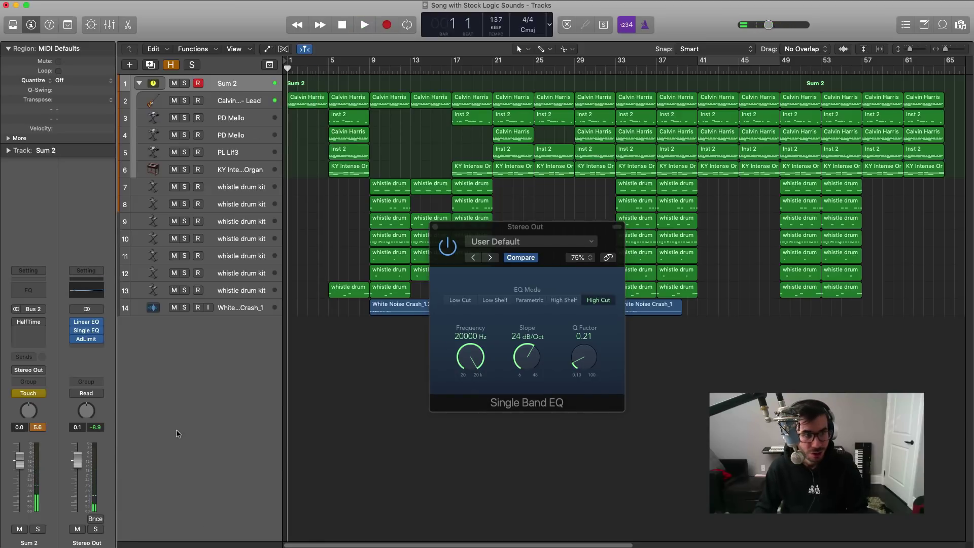
click(99, 395)
click(82, 404)
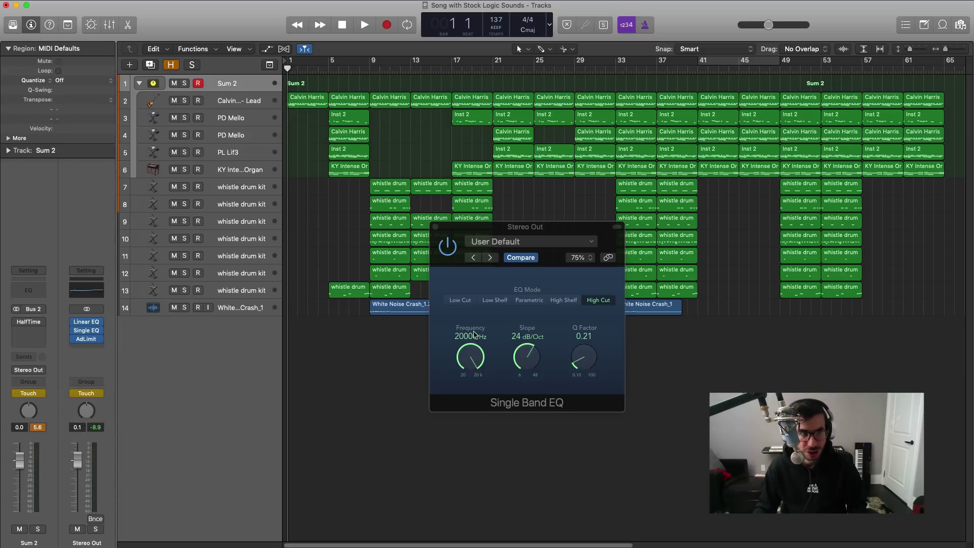
- Record a high-cut frequency sweep over the intro from bar 1, ending at 20000 Hz, and close the EQ window
key(space)
mouse_move(467, 355)
mouse_down()
mouse_move(455, 466)
mouse_move(467, 336)
mouse_up()
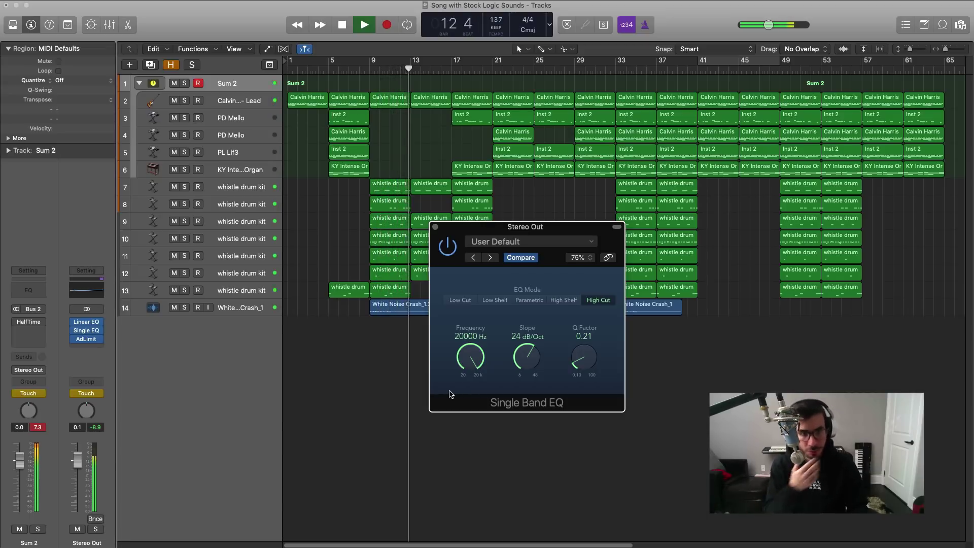
key(space)
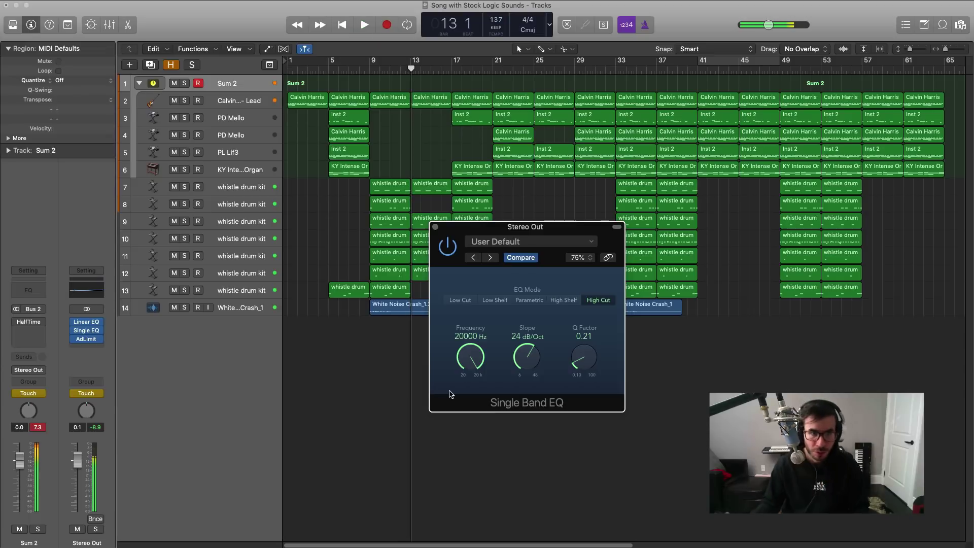
click(435, 228)
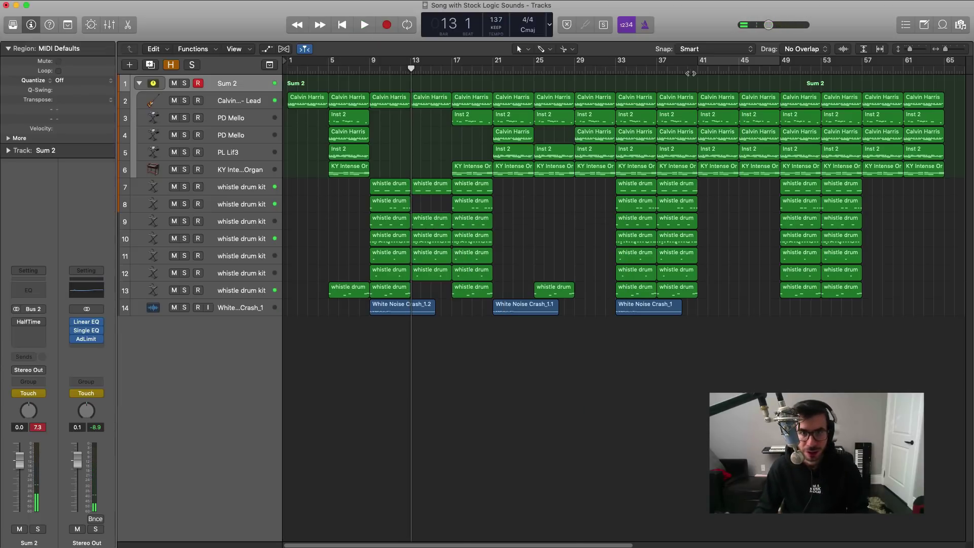
- Record a second high-cut sweep from bar 20, dropping to 3000 Hz by bar 22 and reopening to 20000 Hz by bar 31
drag(412, 72, 493, 72)
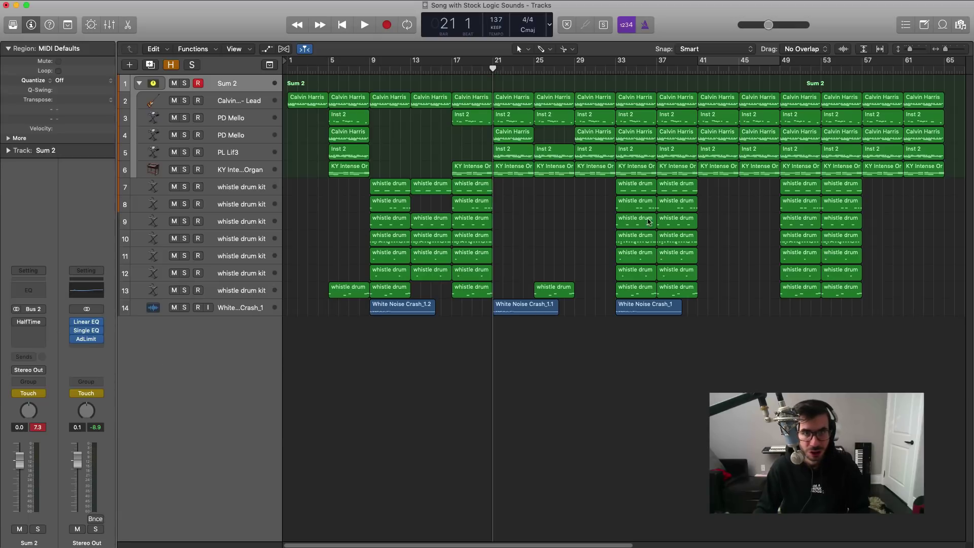
click(84, 331)
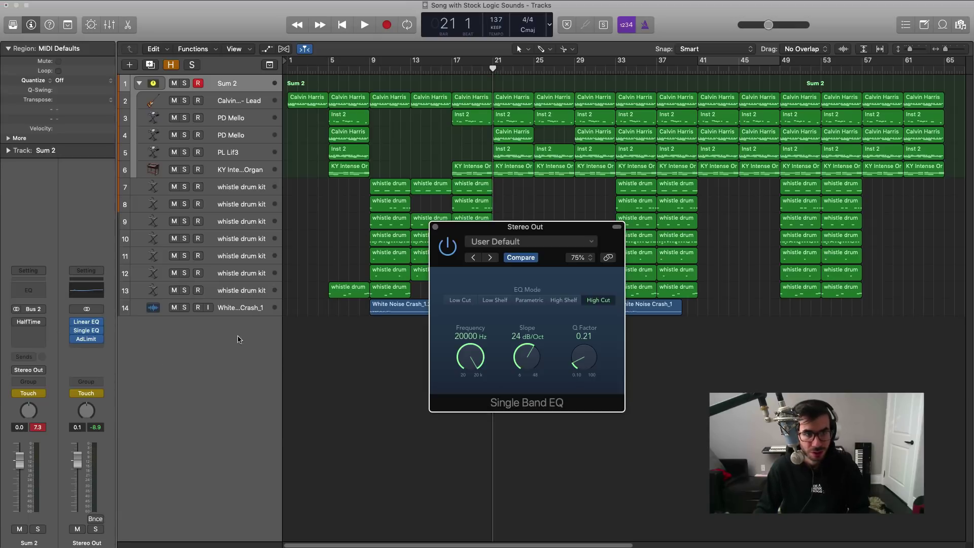
click(481, 71)
key(space)
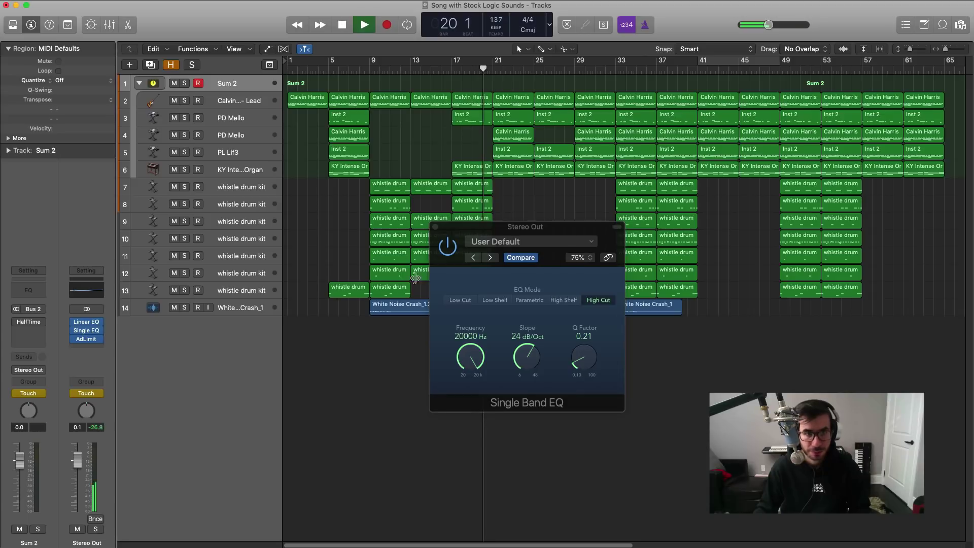
click(472, 359)
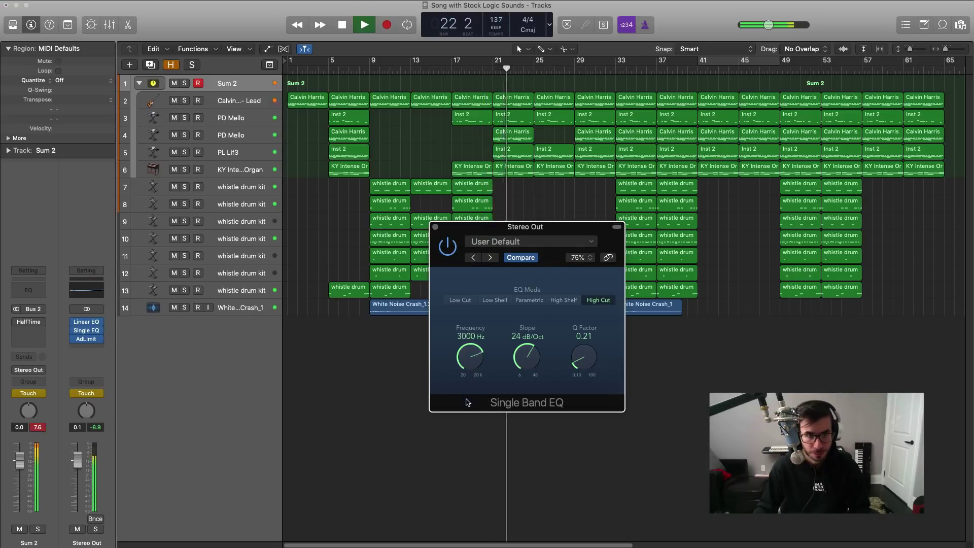
drag(468, 402, 466, 414)
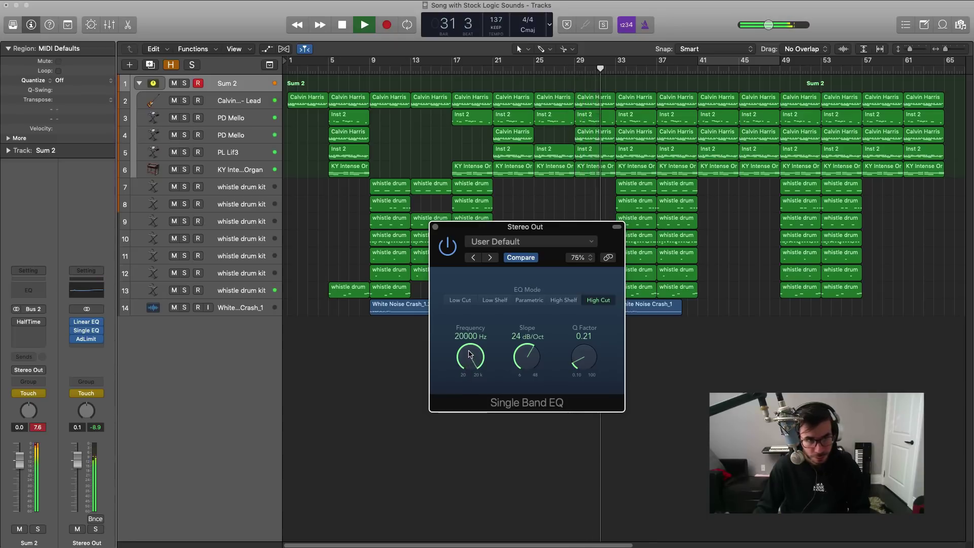
drag(458, 230, 648, 362)
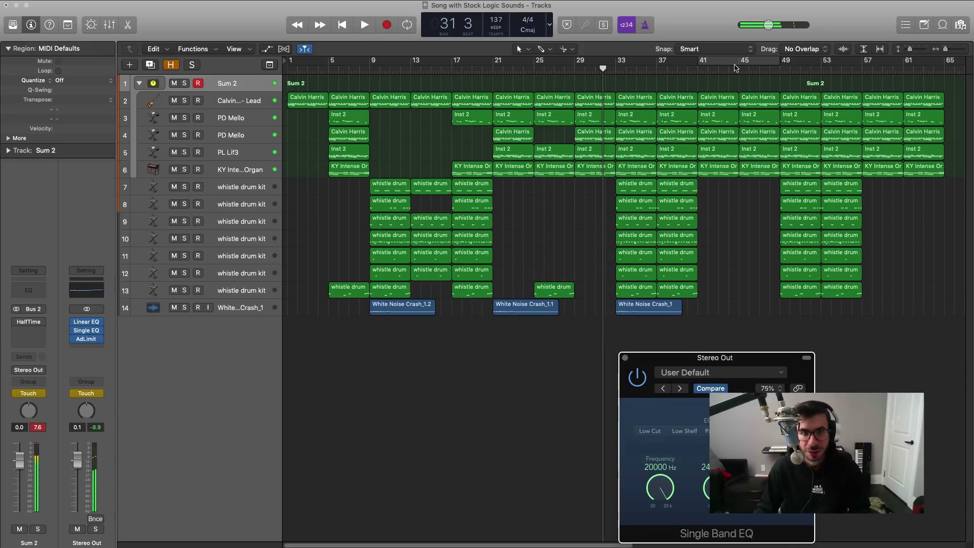
- Record a third high-cut frequency sweep from about bar 40, returning to 20000 Hz by bar 48, and close the Single Band EQ window
click(697, 70)
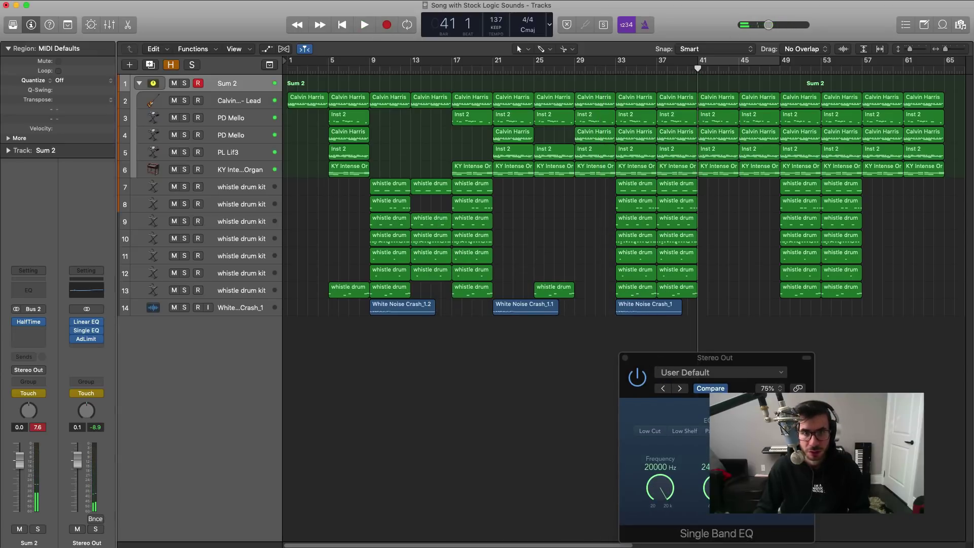
click(676, 71)
key(space)
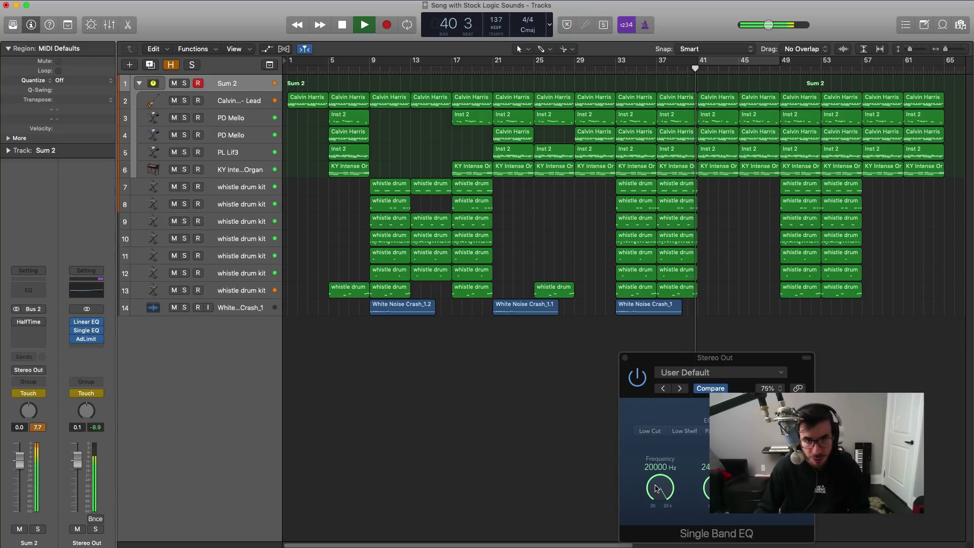
drag(655, 489, 654, 525)
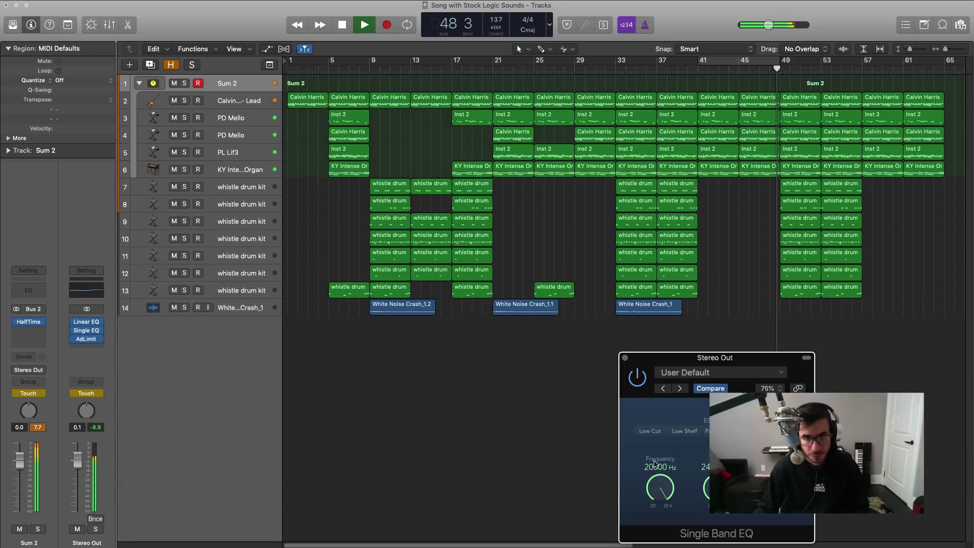
drag(679, 360, 547, 193)
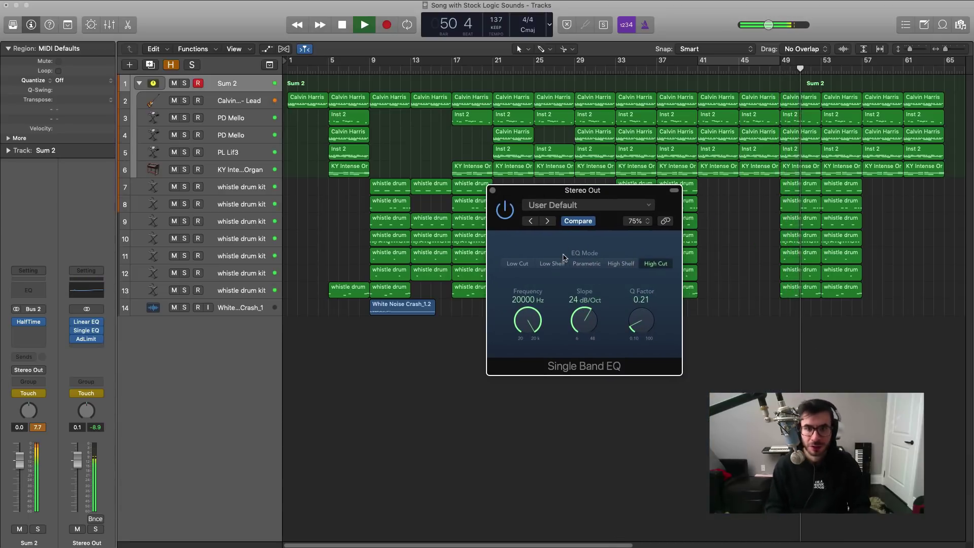
key(Return)
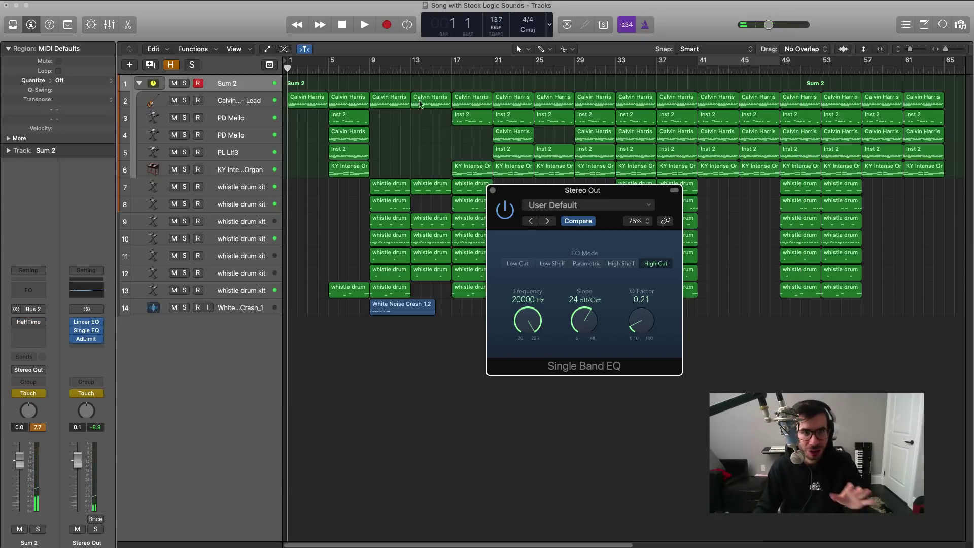
click(491, 190)
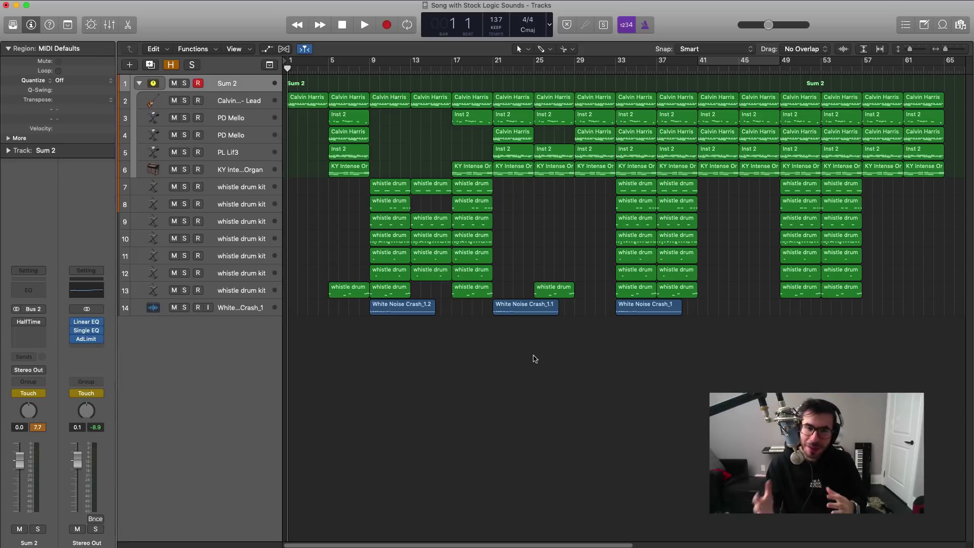
- Play the whole song from bar 1 to its end near bar 65 to review the arrangement and automation, and return to the start
key(space)
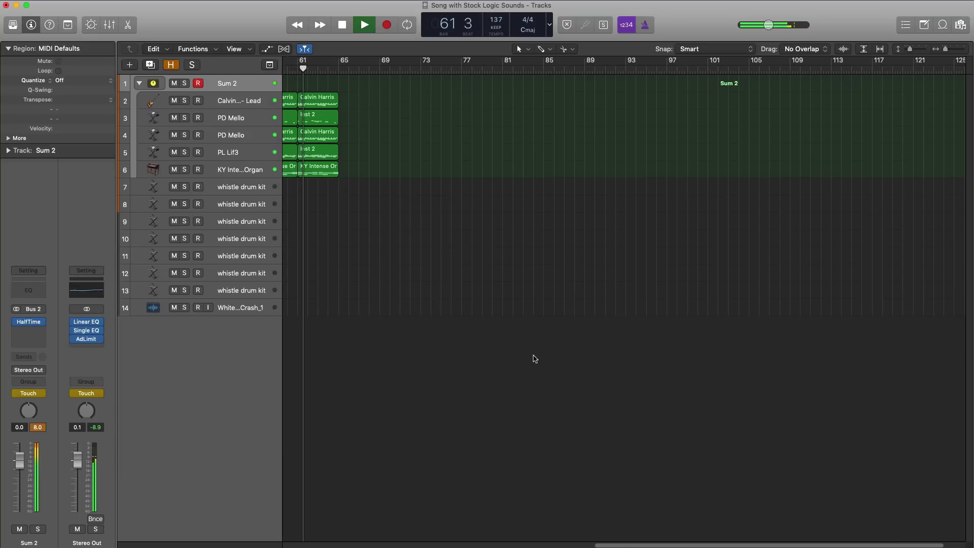
ctrl+alt+click(533, 354)
scroll(545, 366, down, 3)
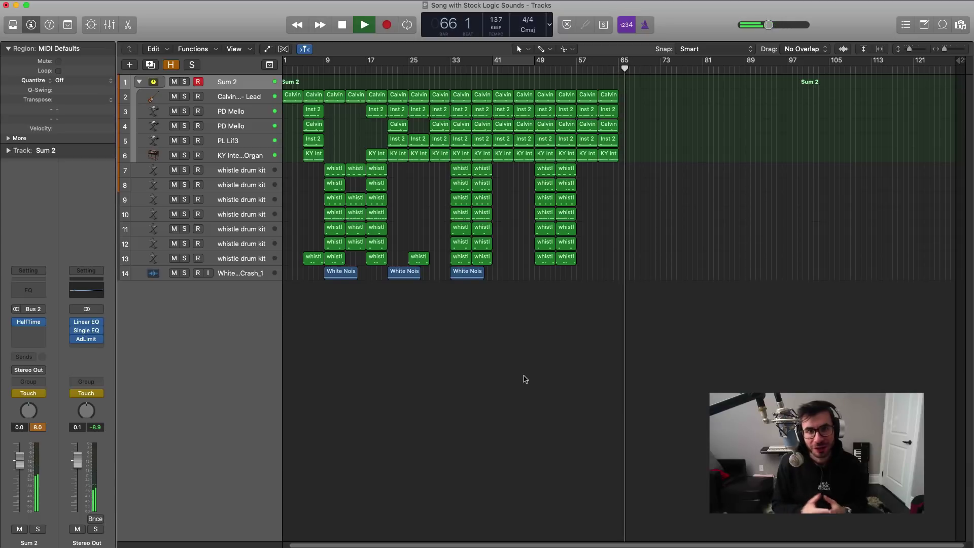
key(space)
key(Return)
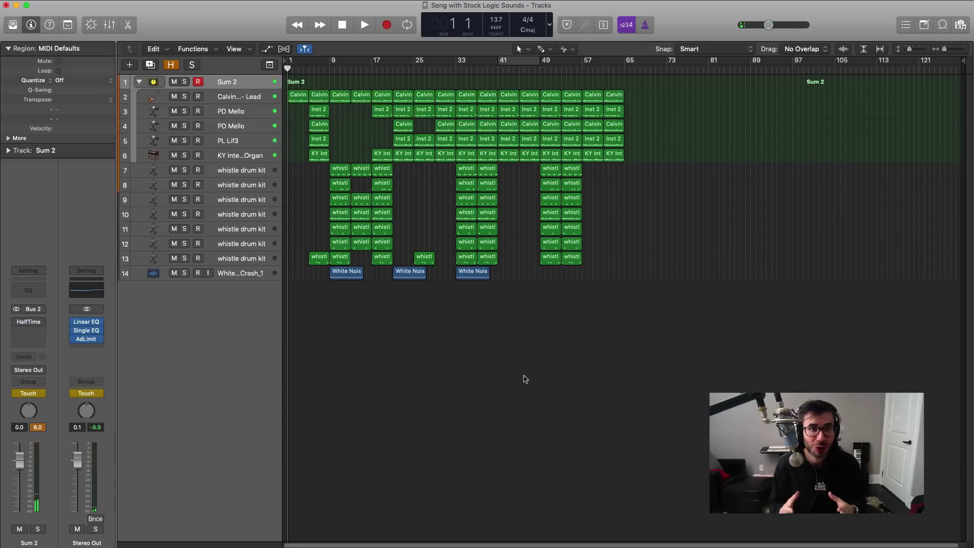